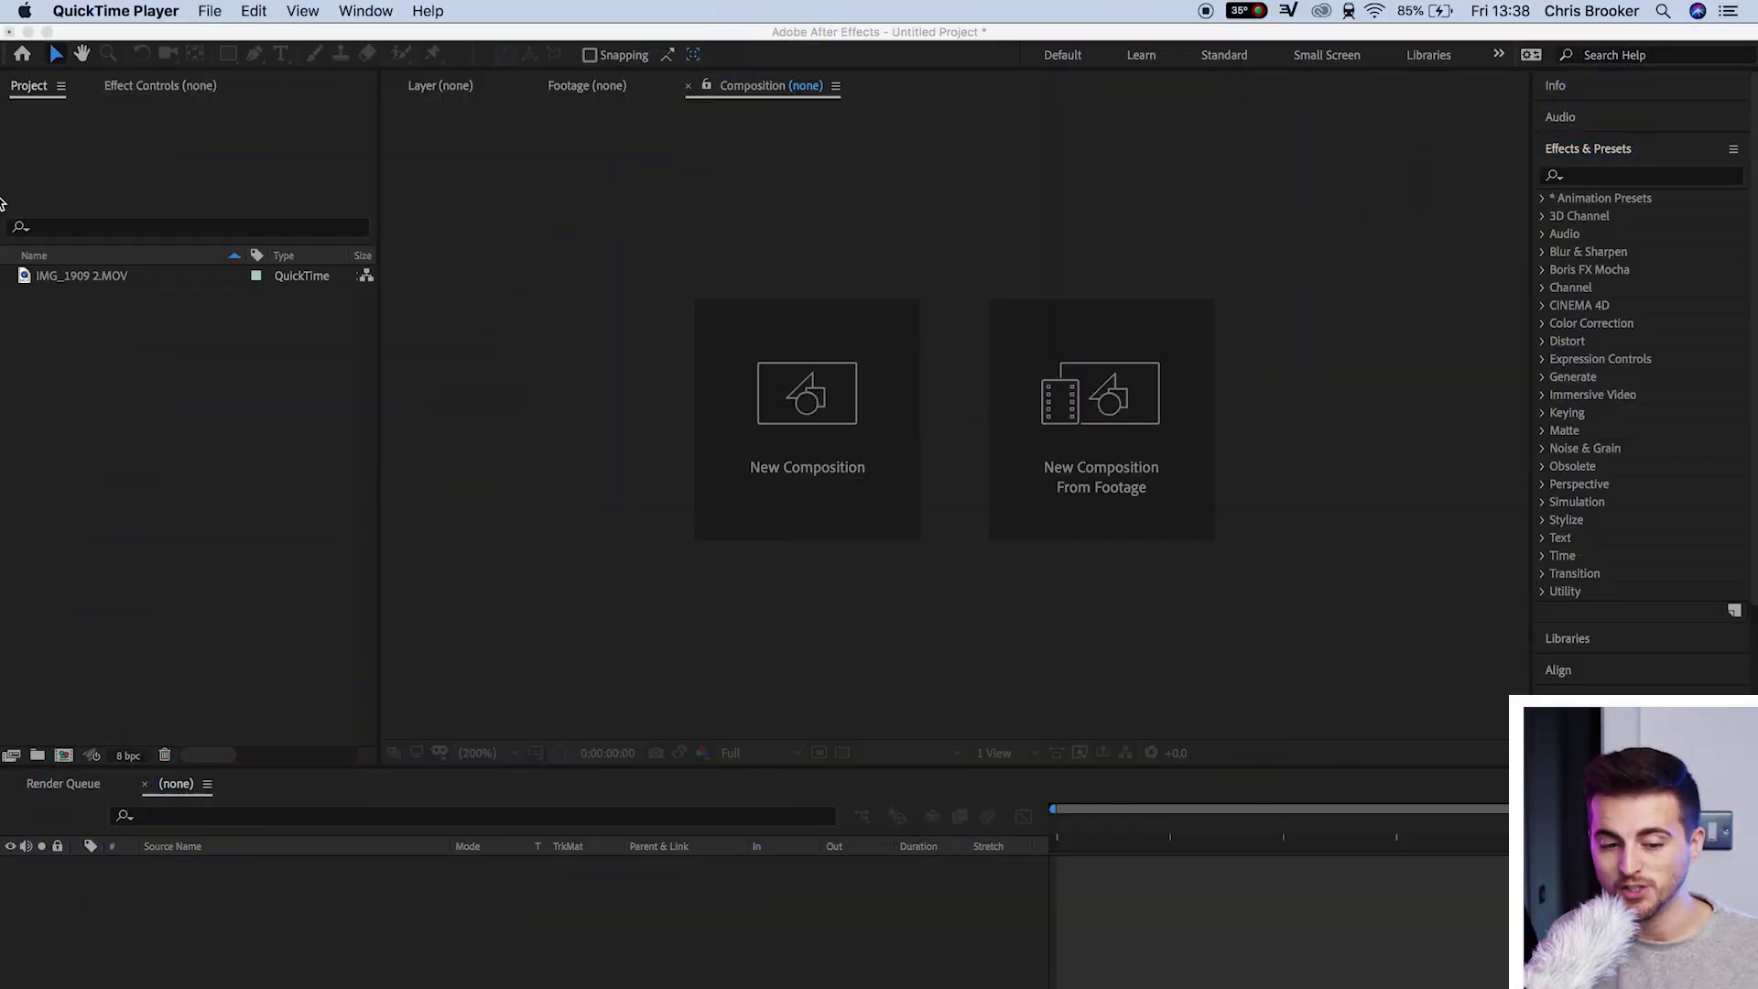
- Bring the After Effects project with the imported IMG_1909 2.MOV clip to the front
click(765, 371)
- Create Comp 1 at 1920x1080, 23.976 fps with a black background
click(766, 369)
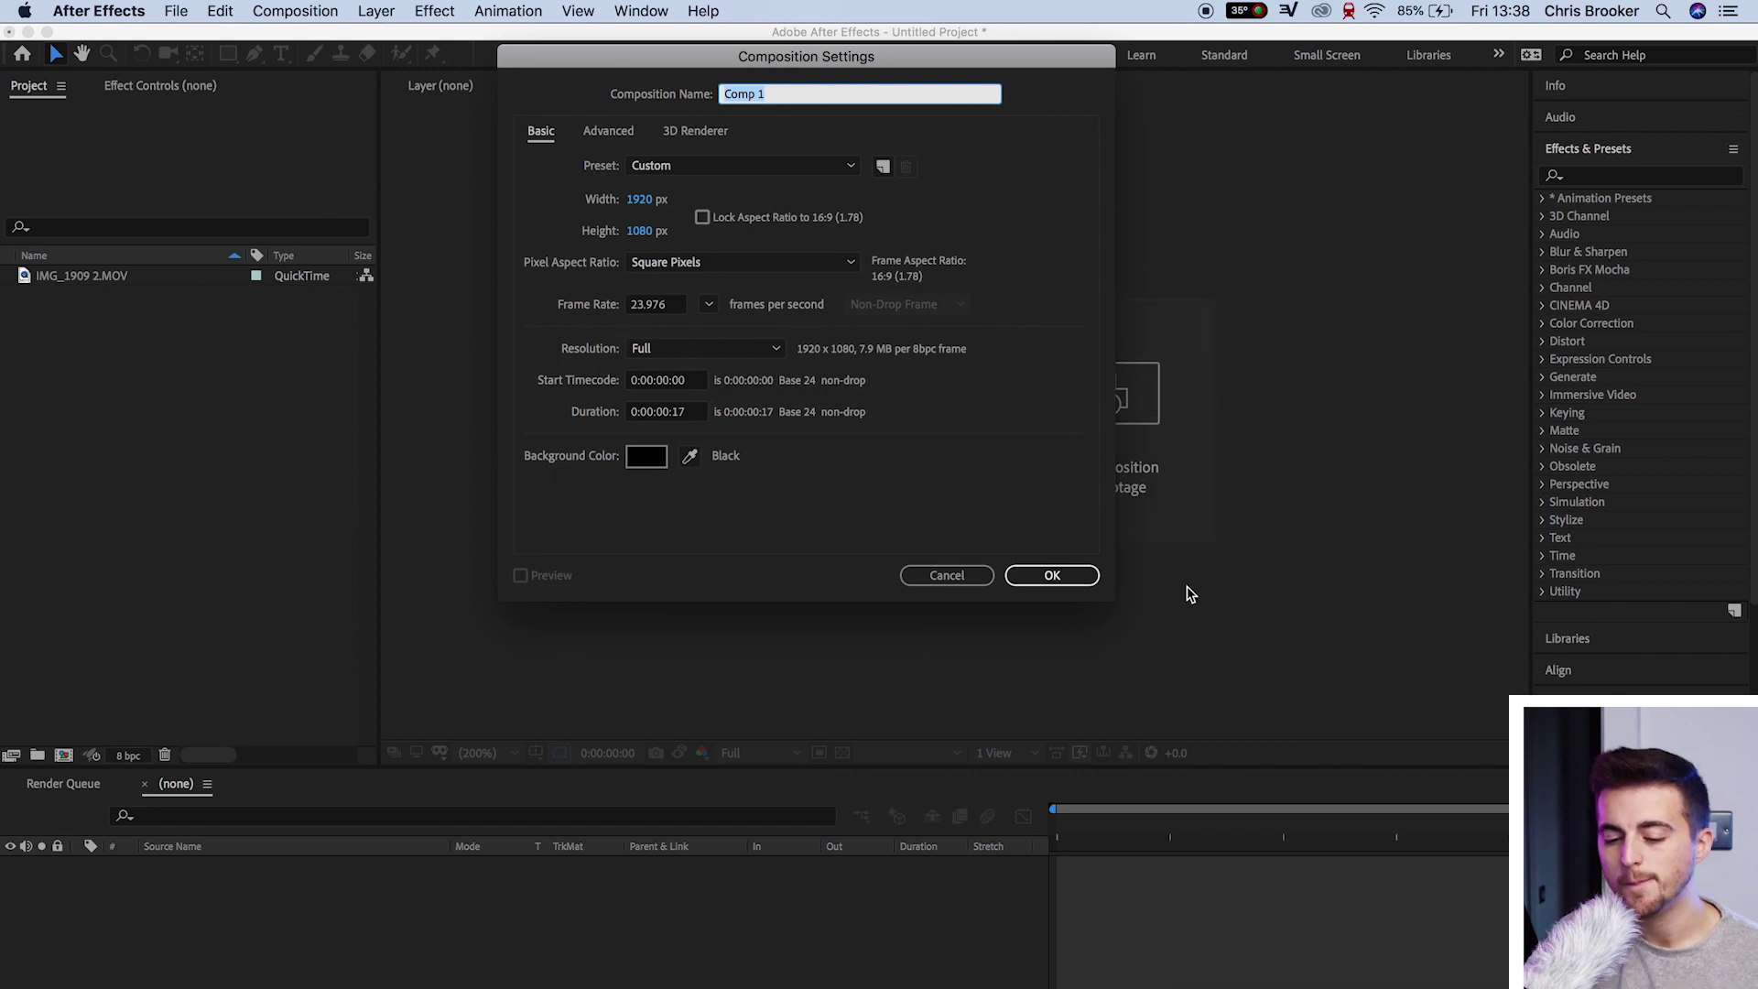
click(1071, 575)
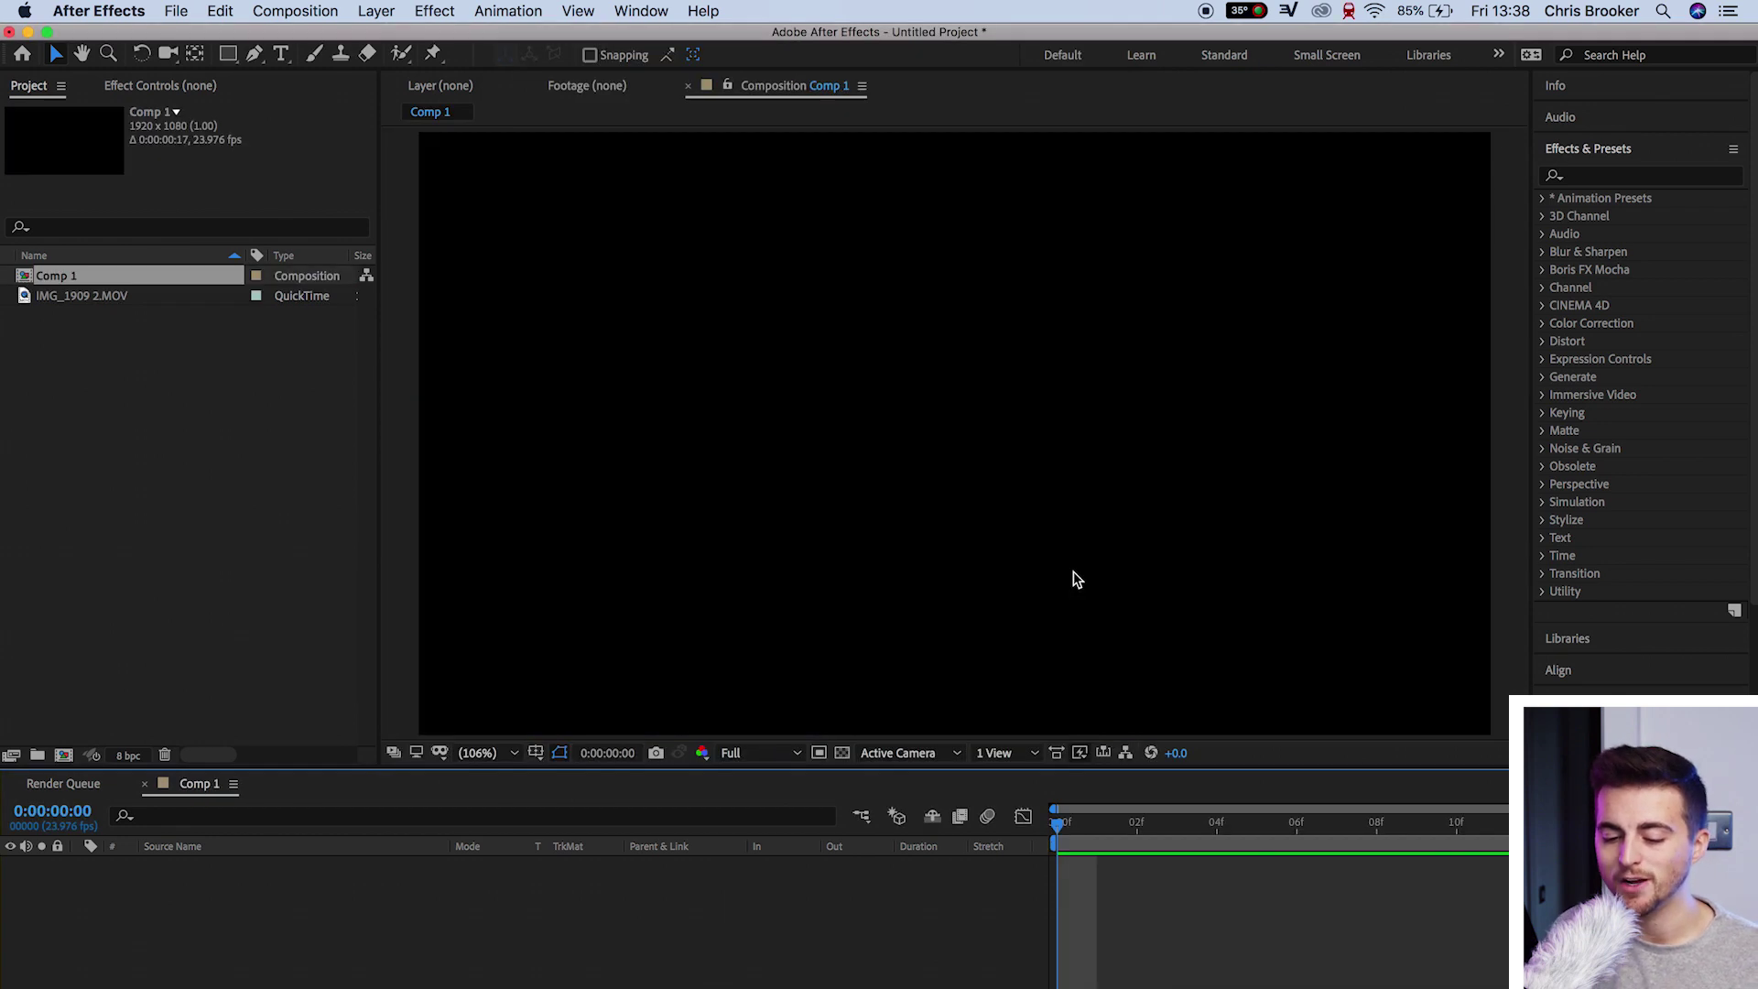
click(91, 295)
- Add the IMG_1910.MOV desk clip to Comp 1 and preview it from the start
drag(389, 879, 385, 879)
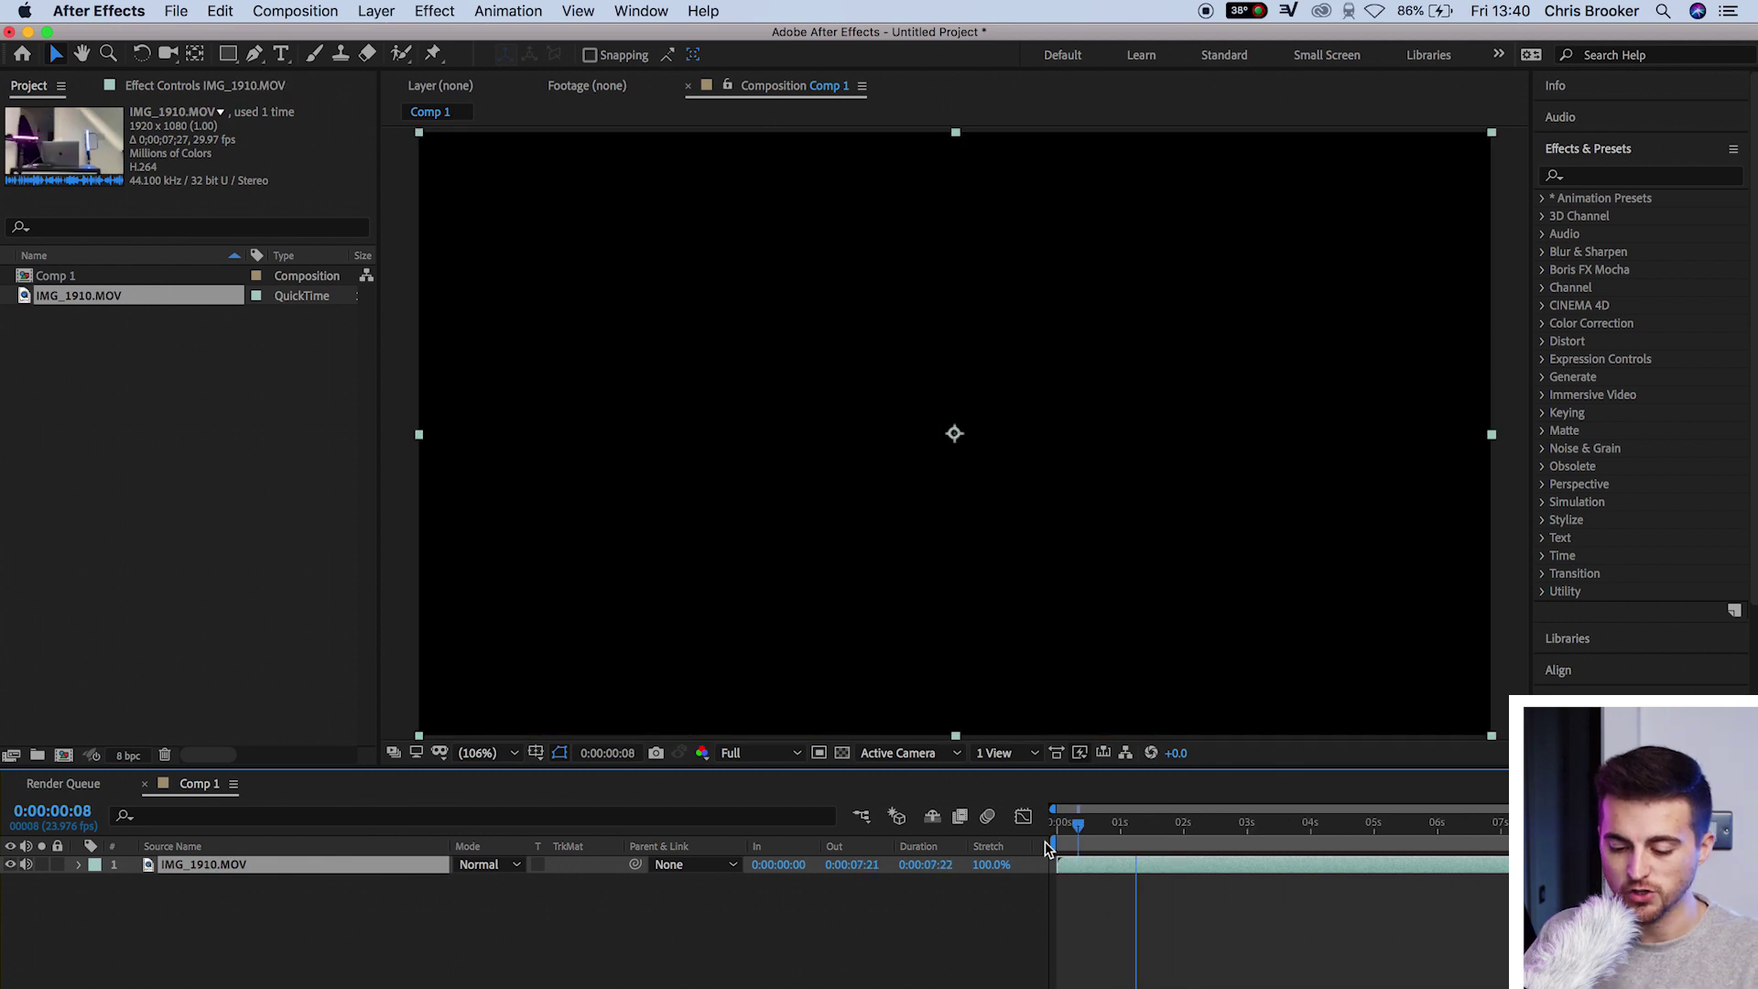
drag(1048, 850, 1033, 850)
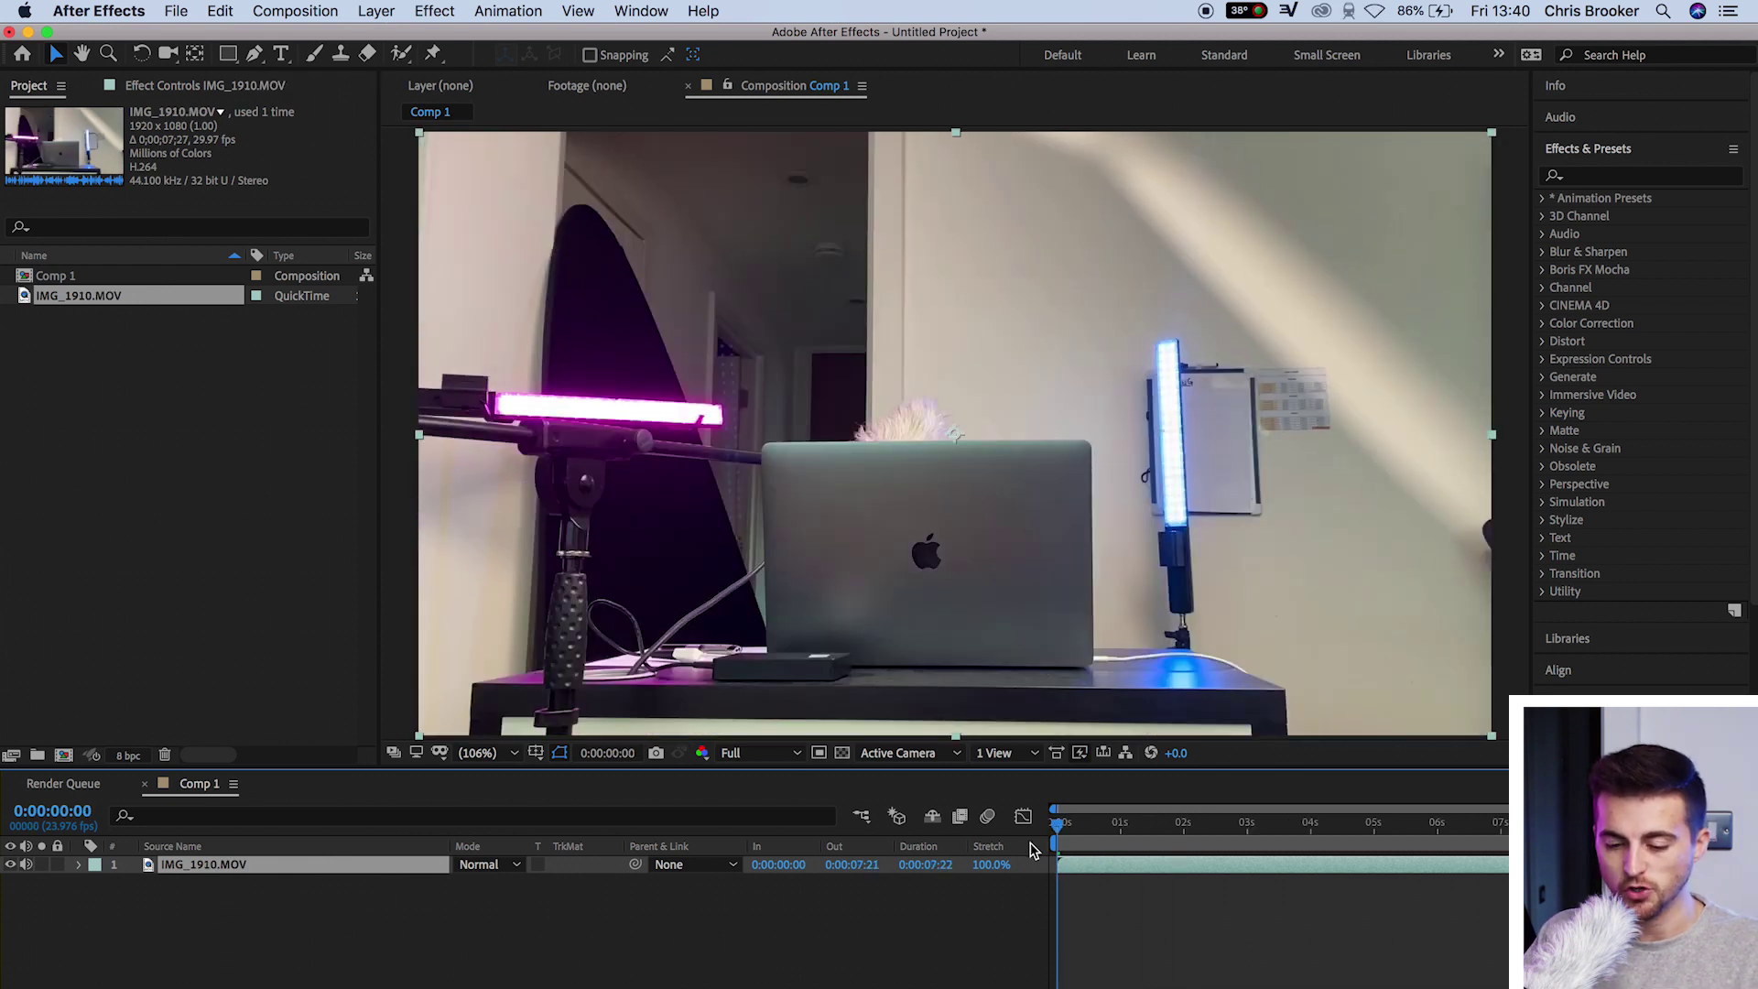
key(space)
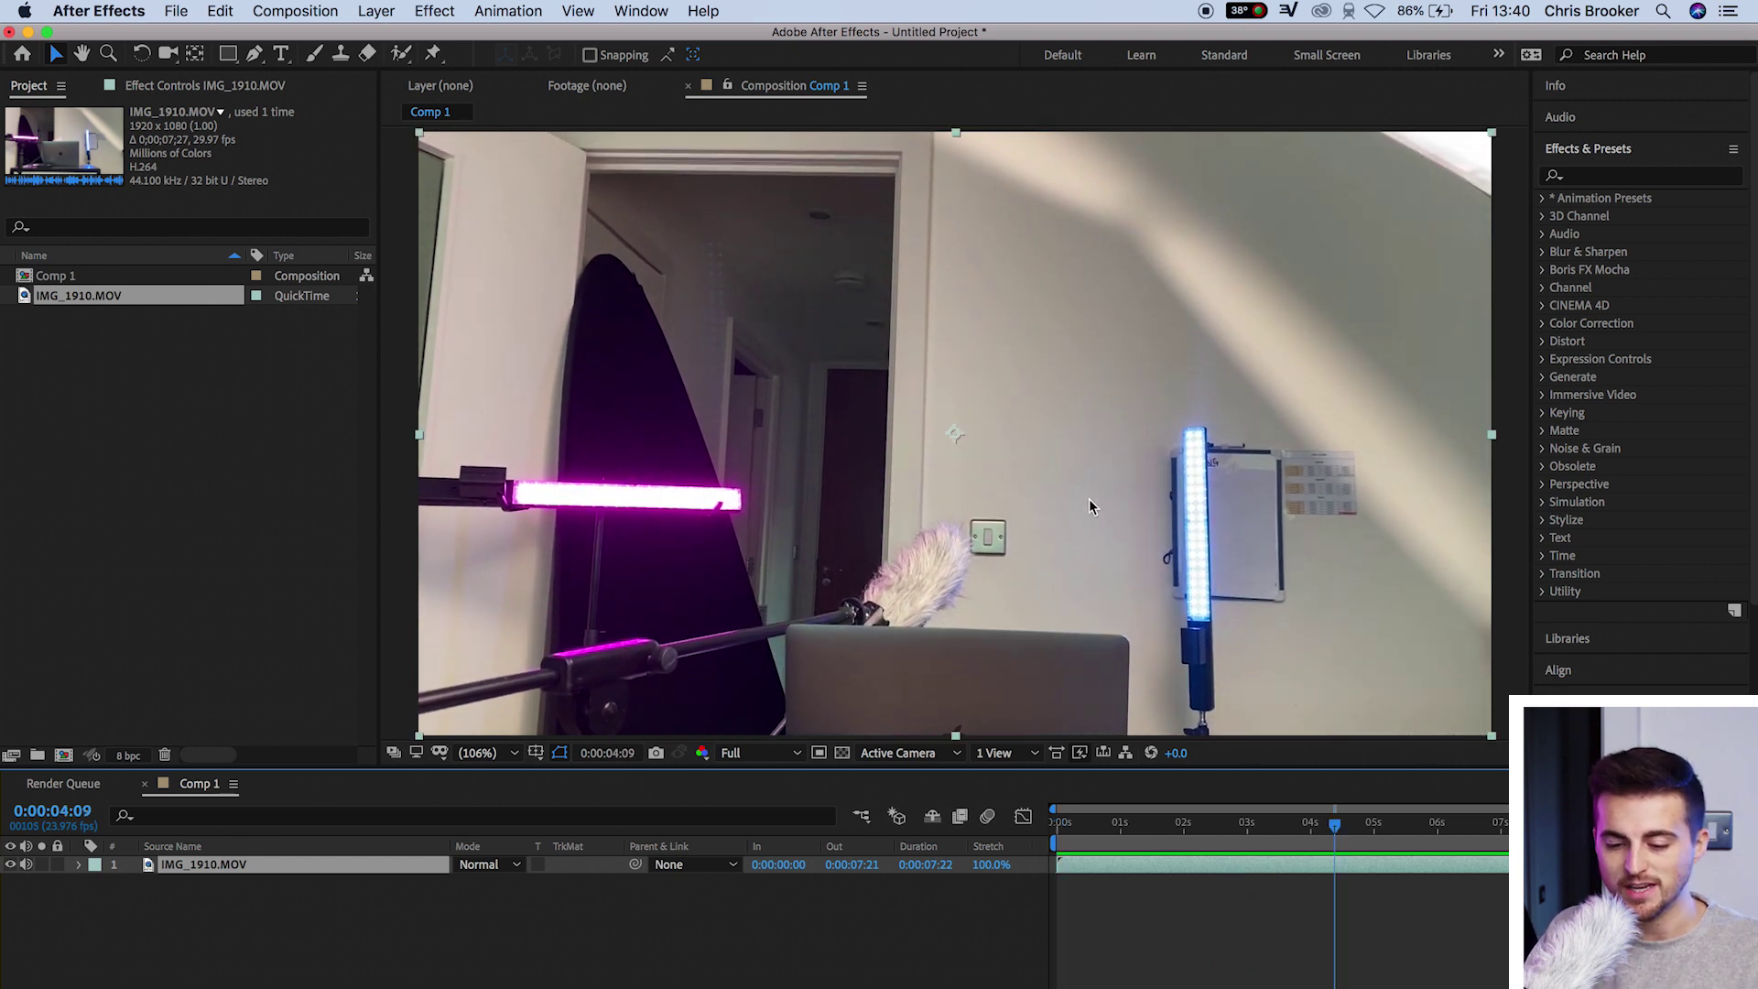
key(space)
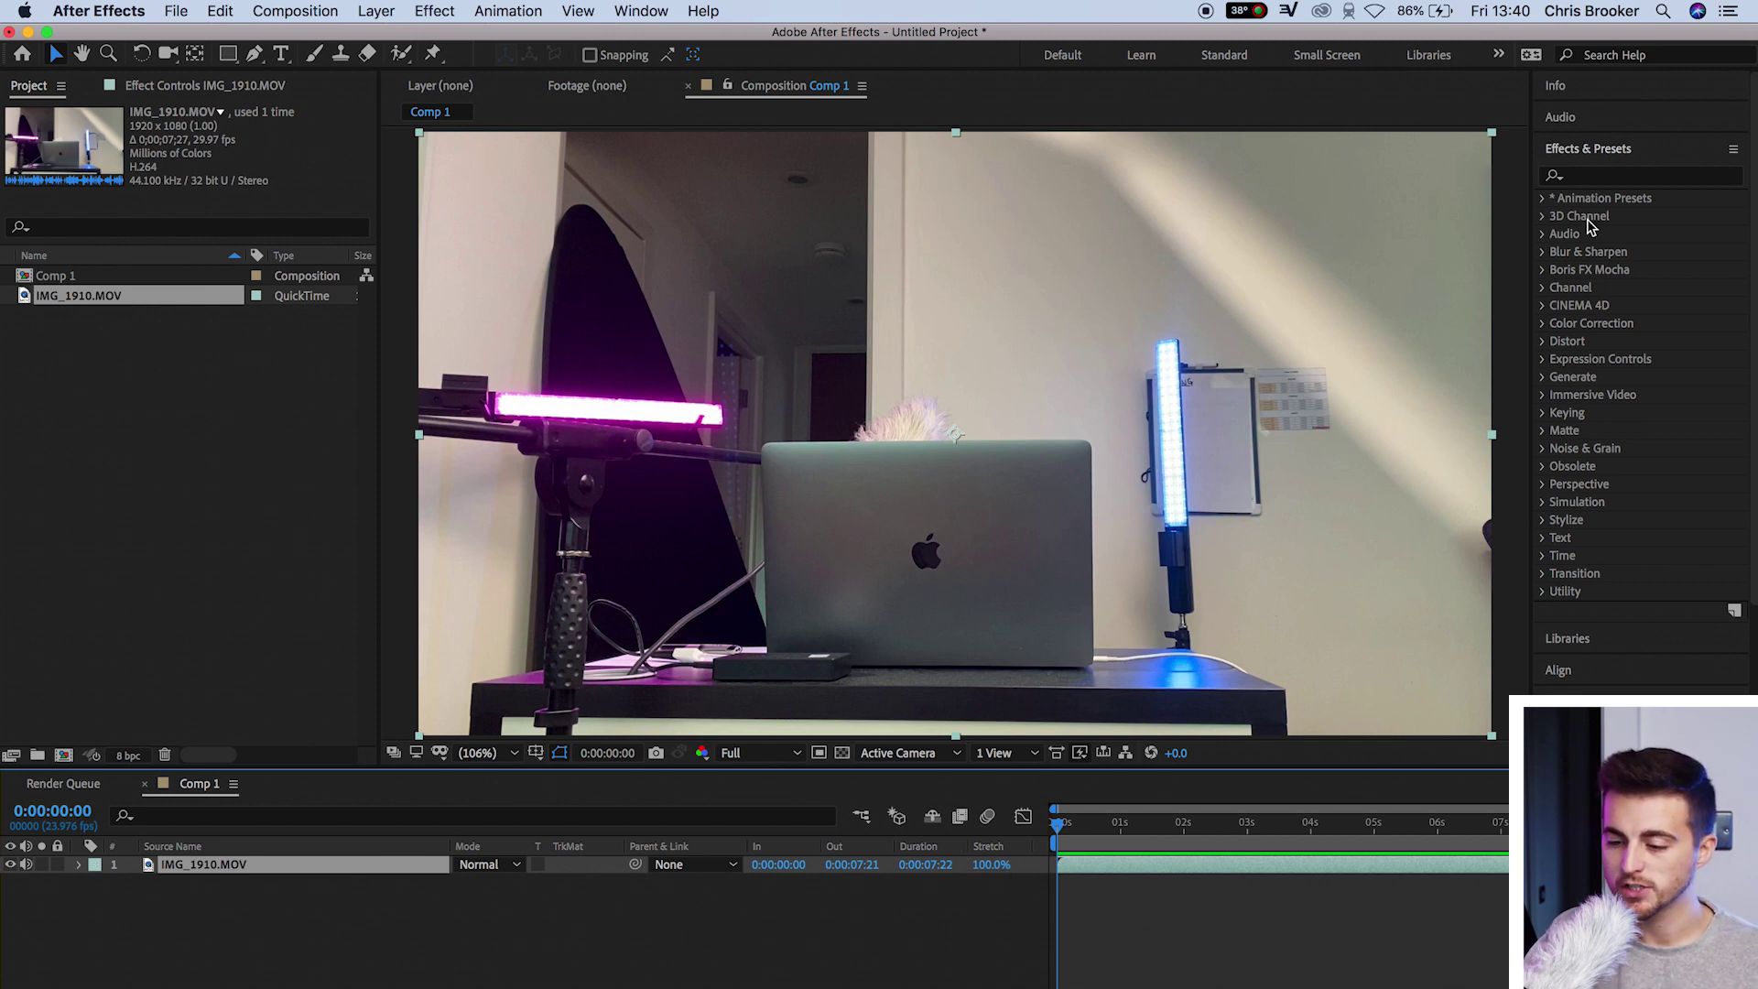
- Apply the 3D Camera Tracker to the IMG_1910.MOV layer and let it solve all 237 frames
click(1638, 177)
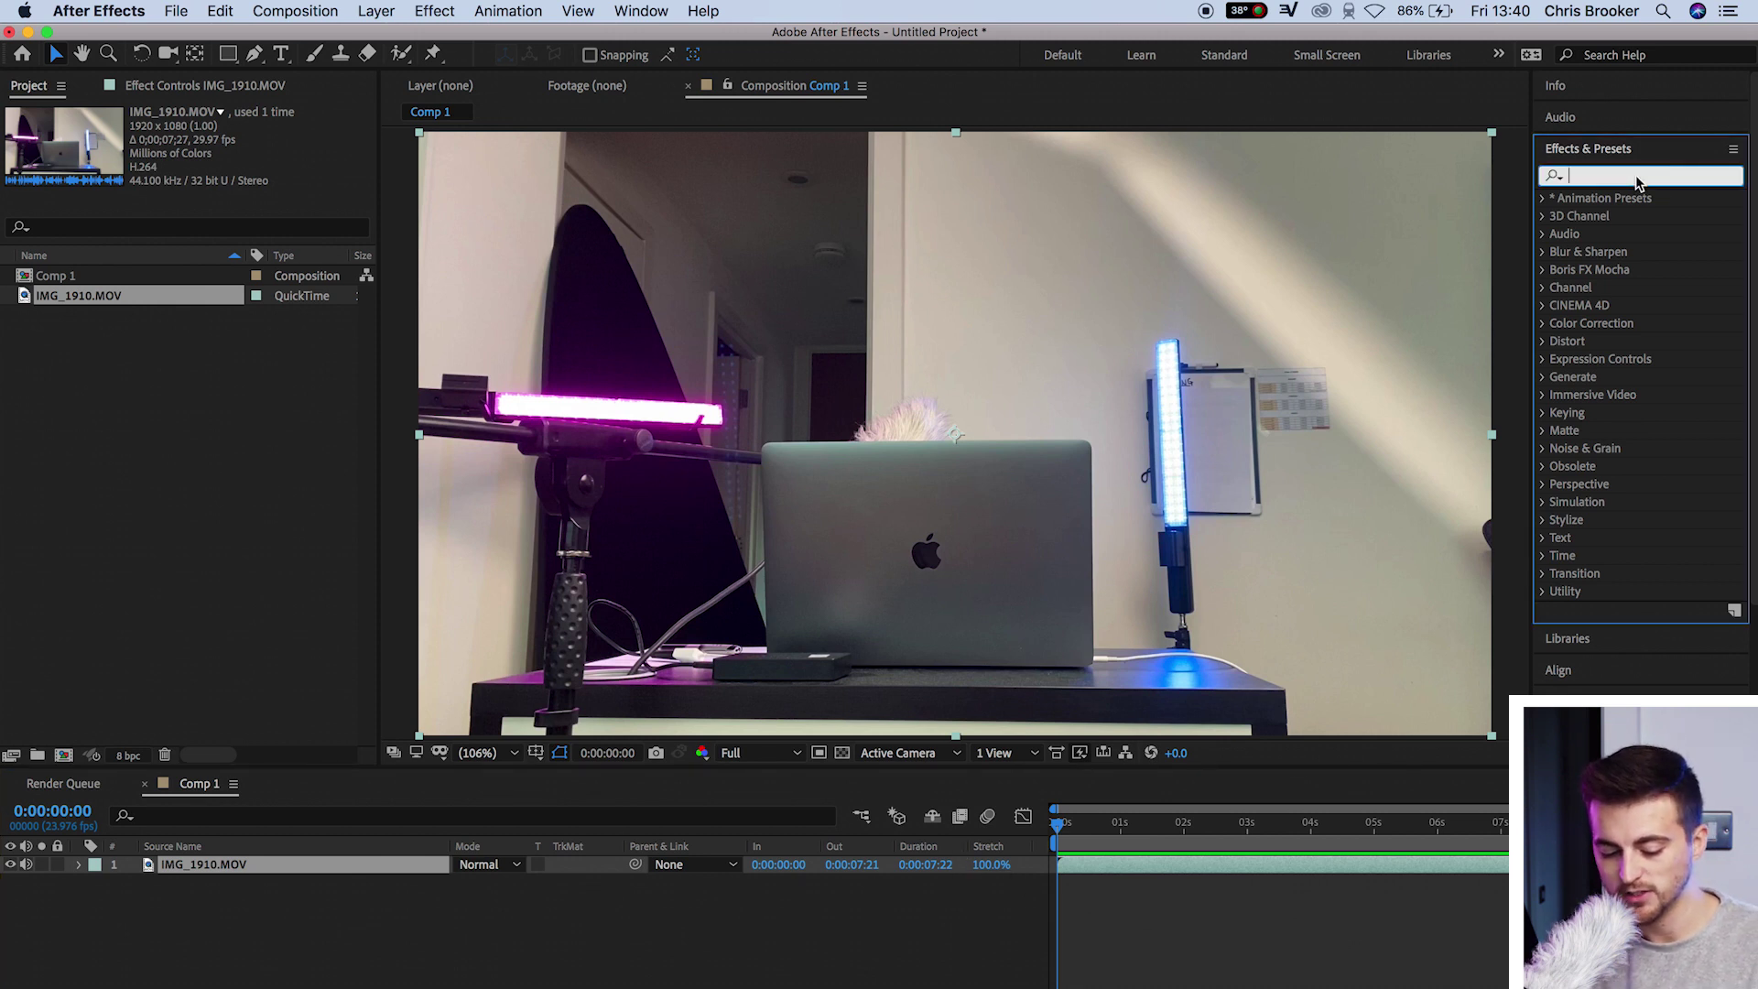
text(3d ca)
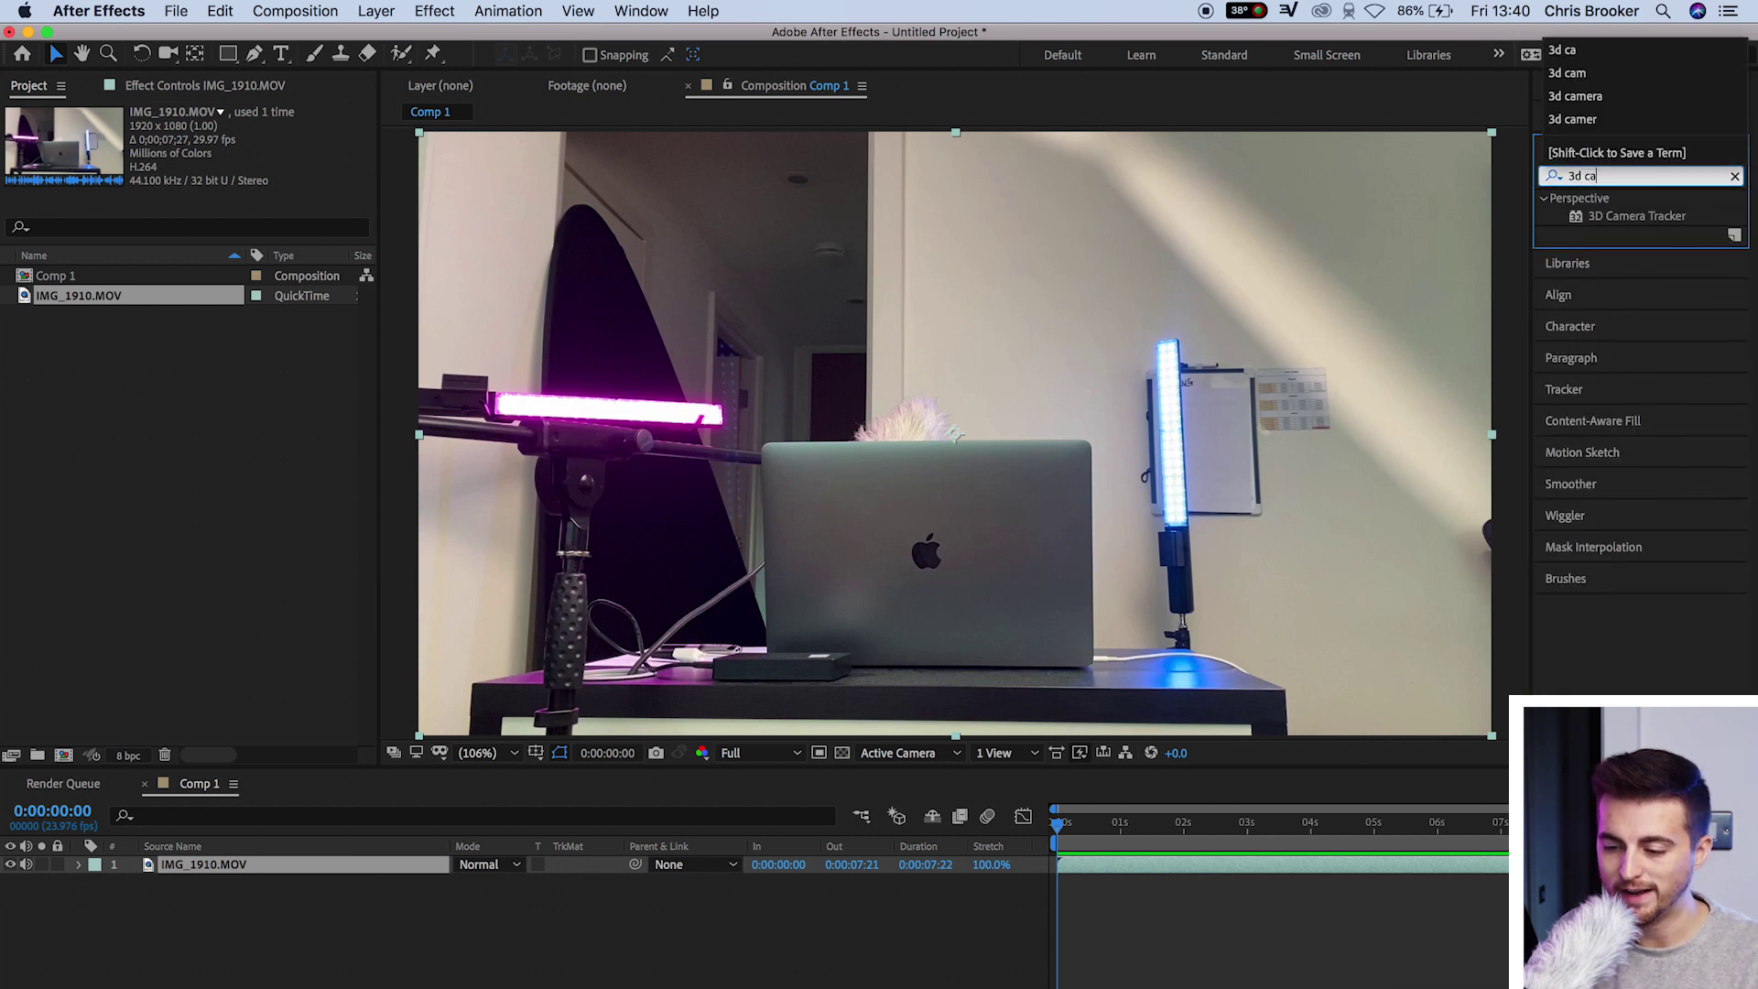
click(1594, 217)
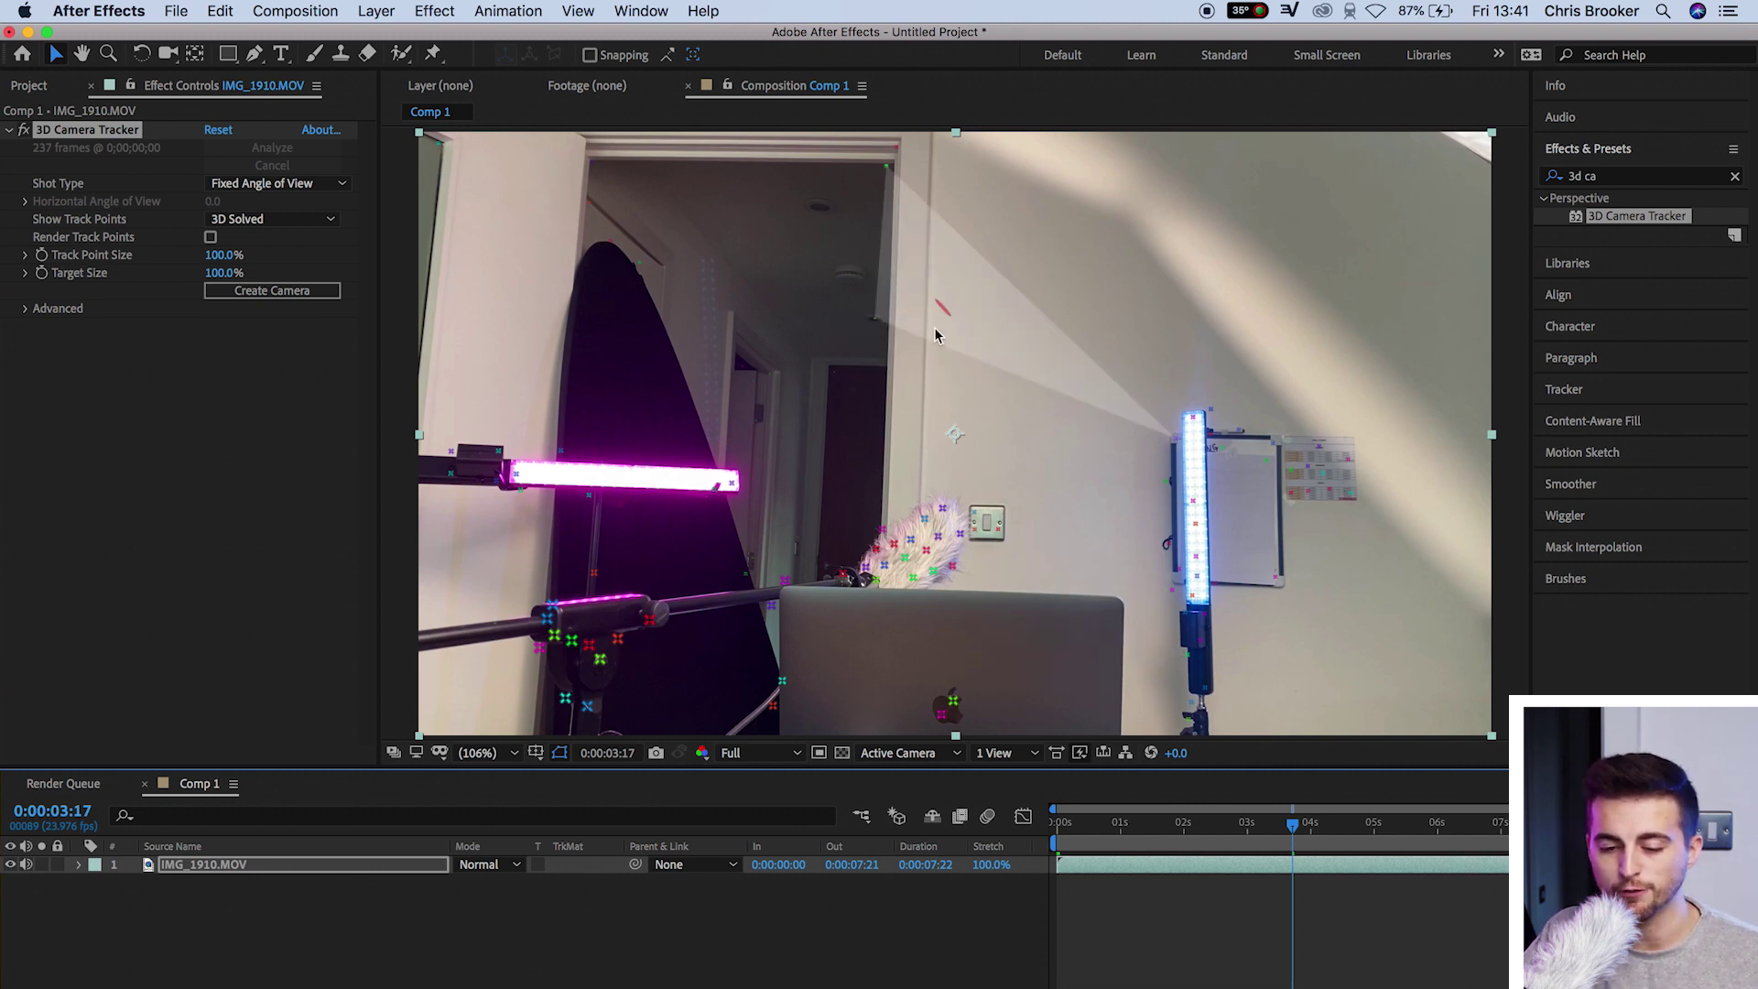
- Create a text layer and camera from track points on the wall near the outlet
click(940, 528)
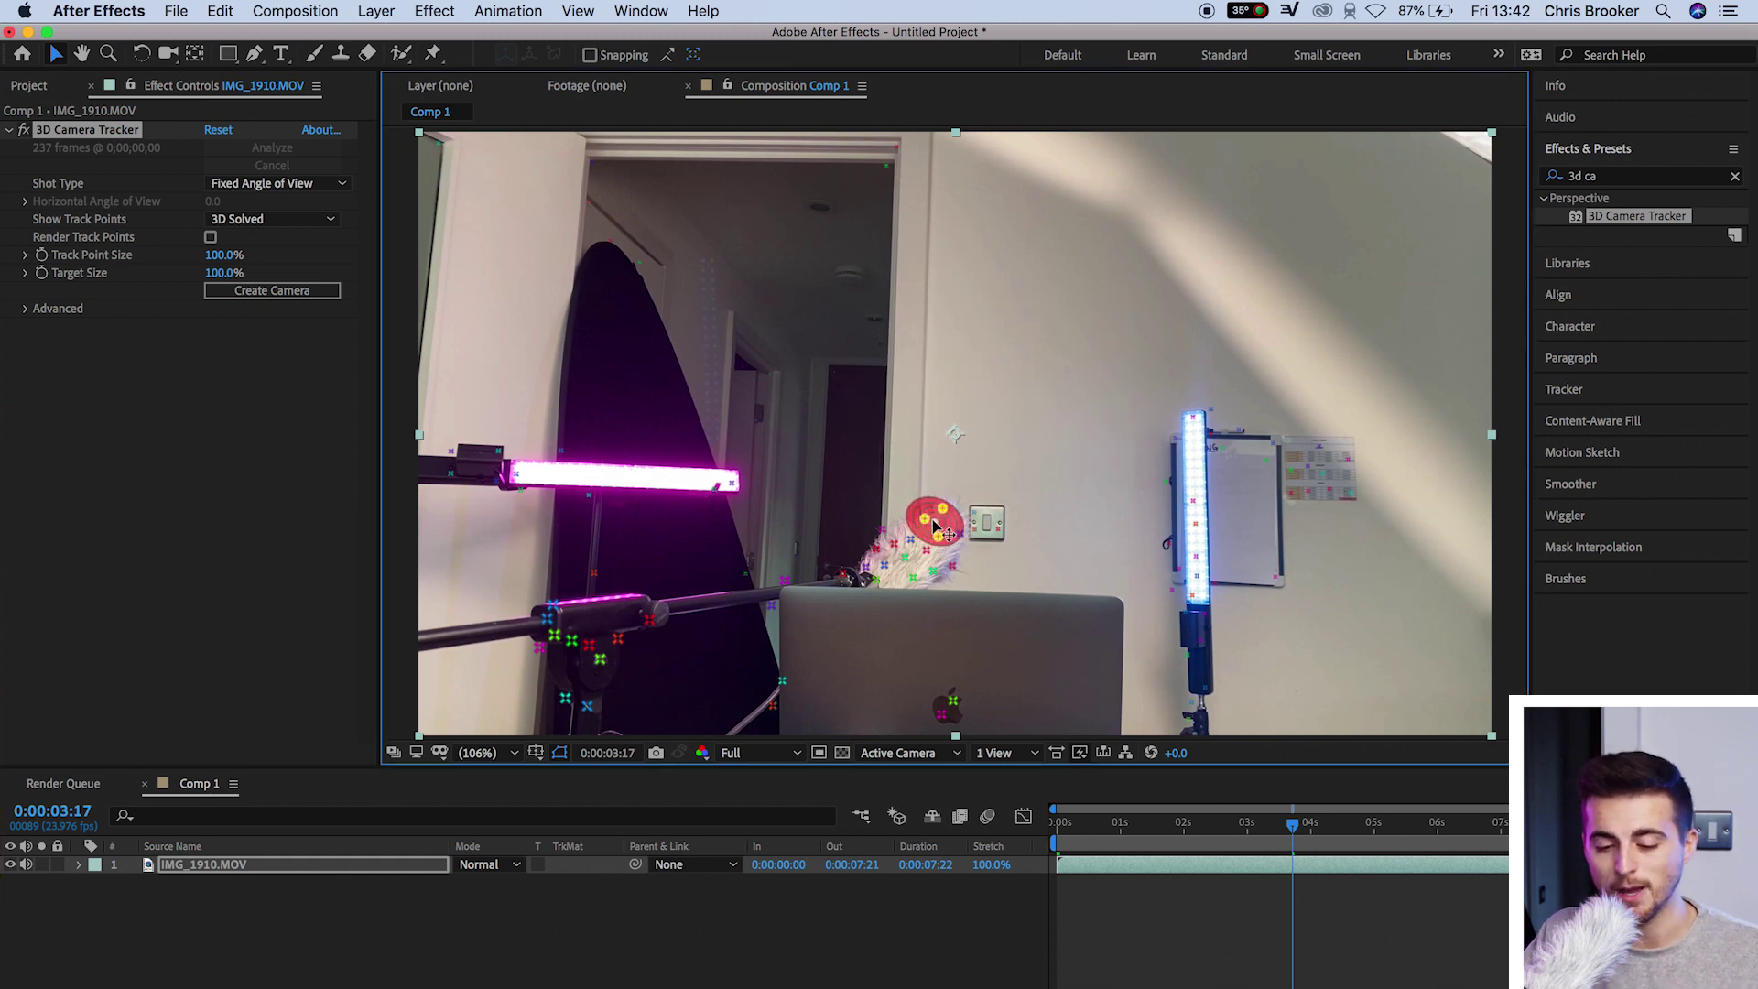
right_click(938, 525)
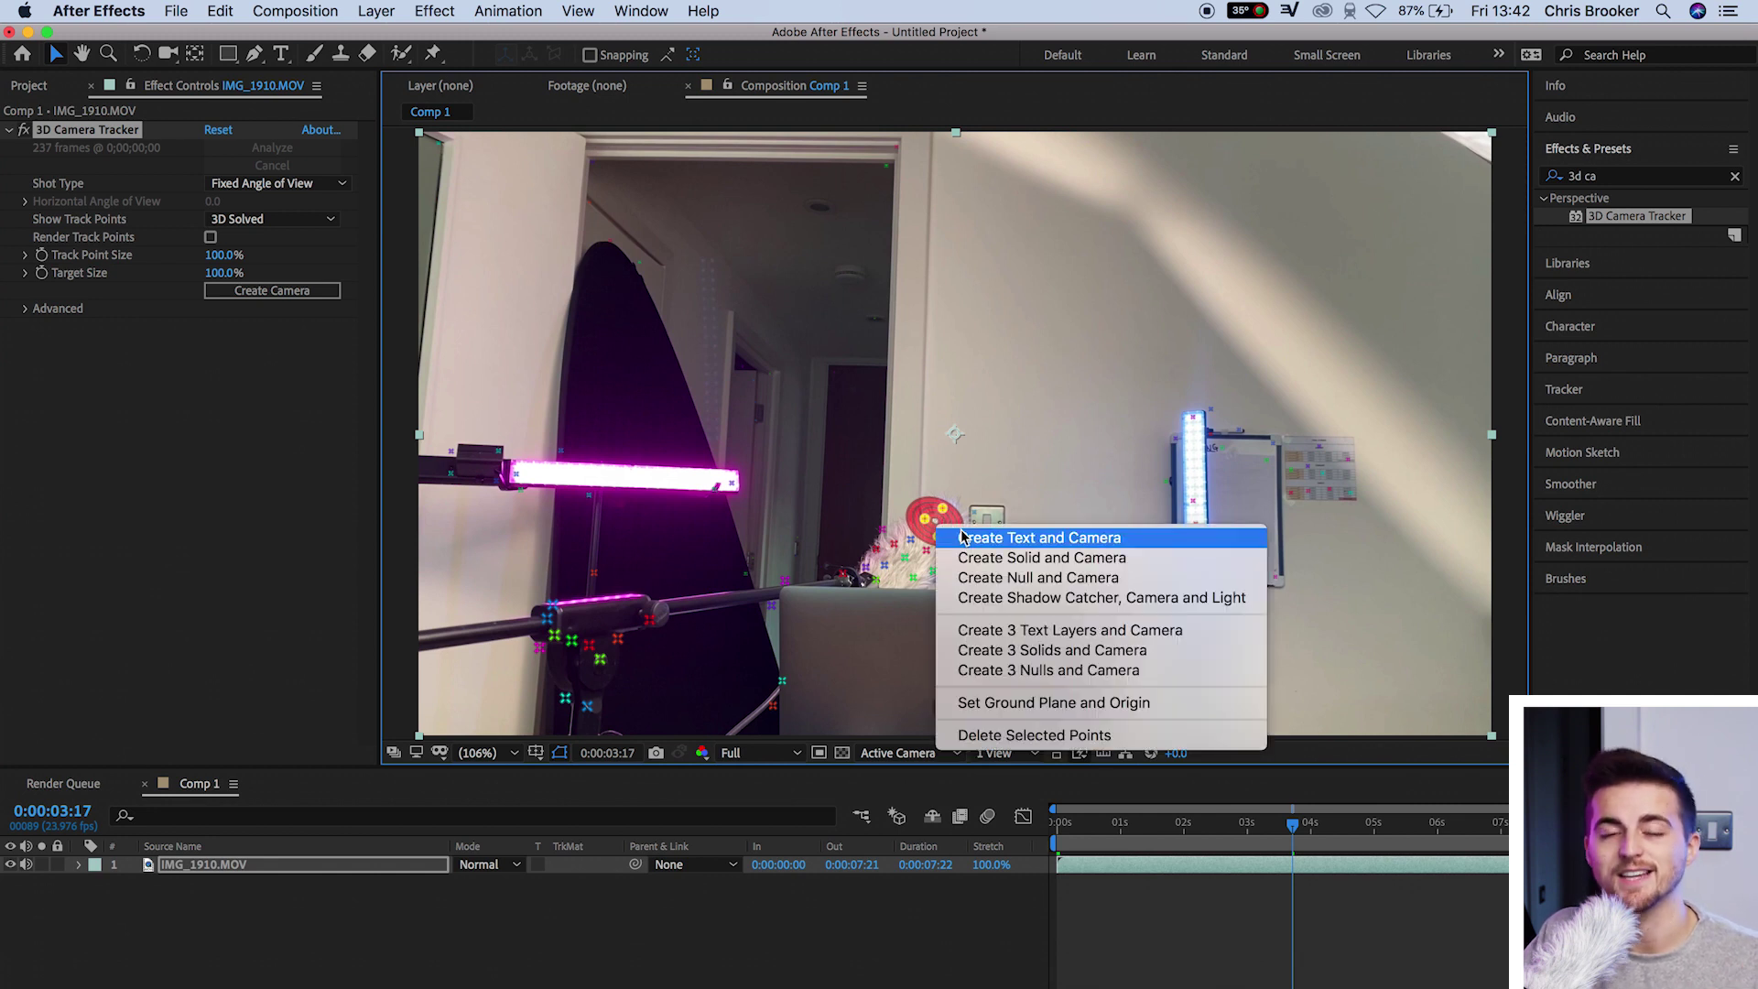
click(963, 536)
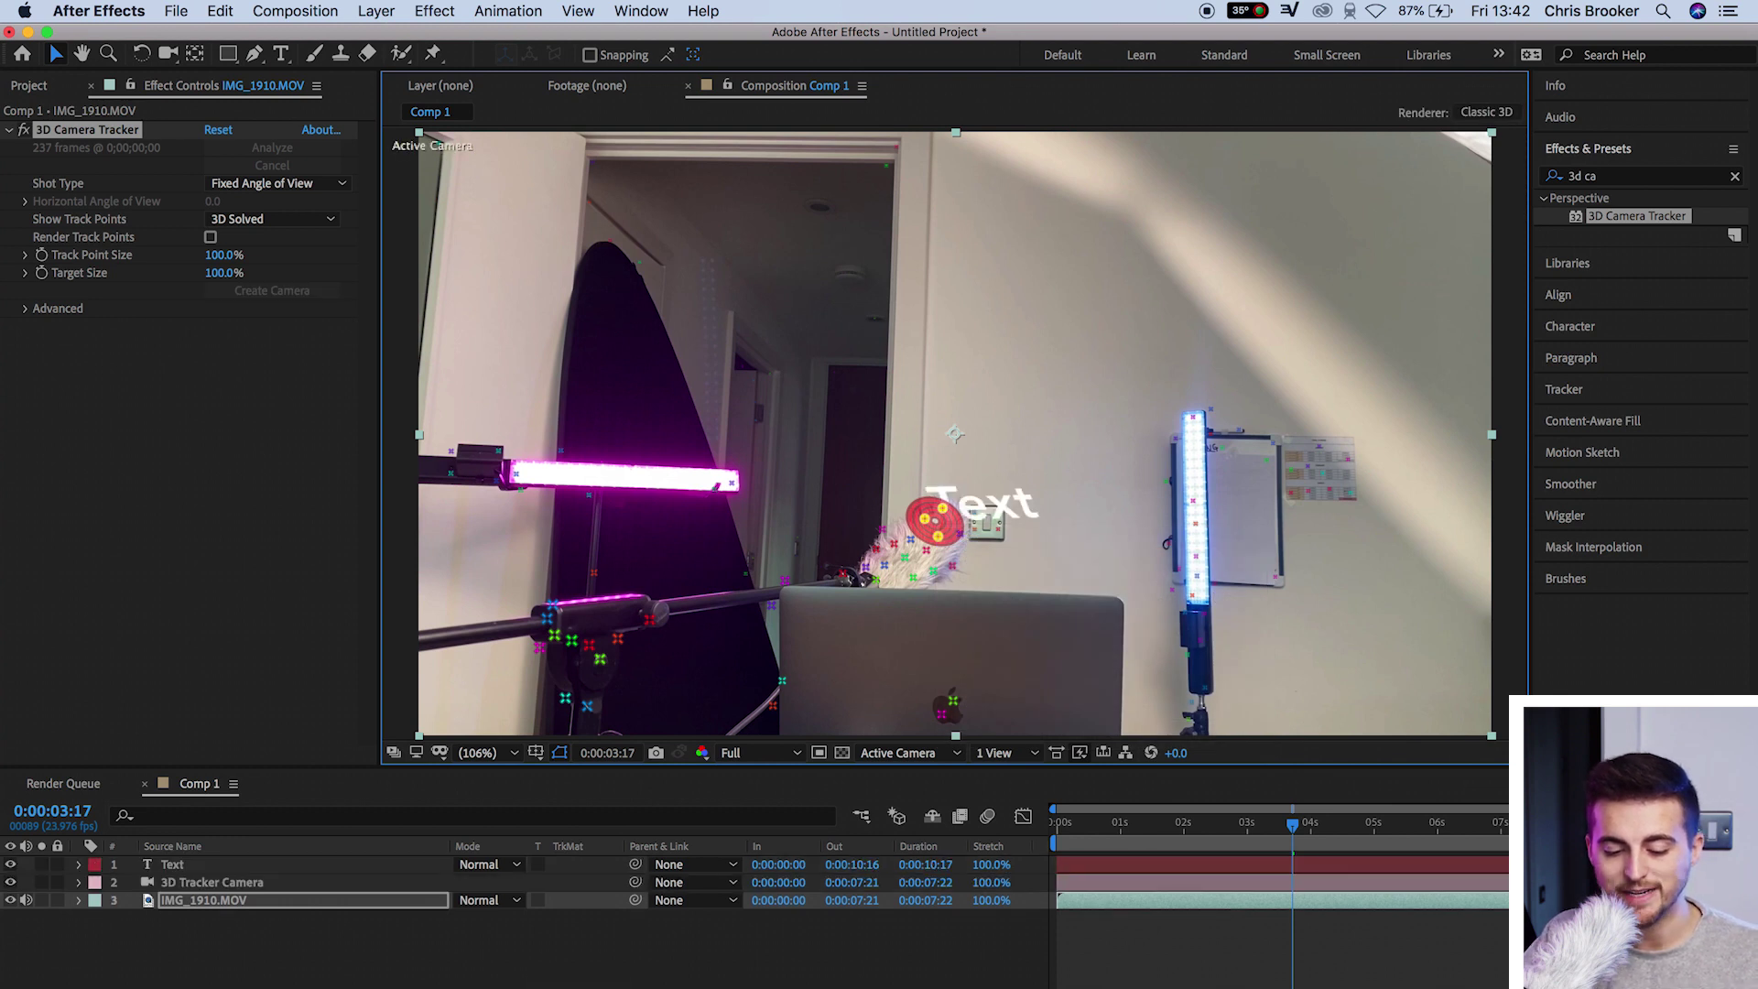
- Hide the track points and preview the tracked text from the start
key(super+shift+a)
key(F4)
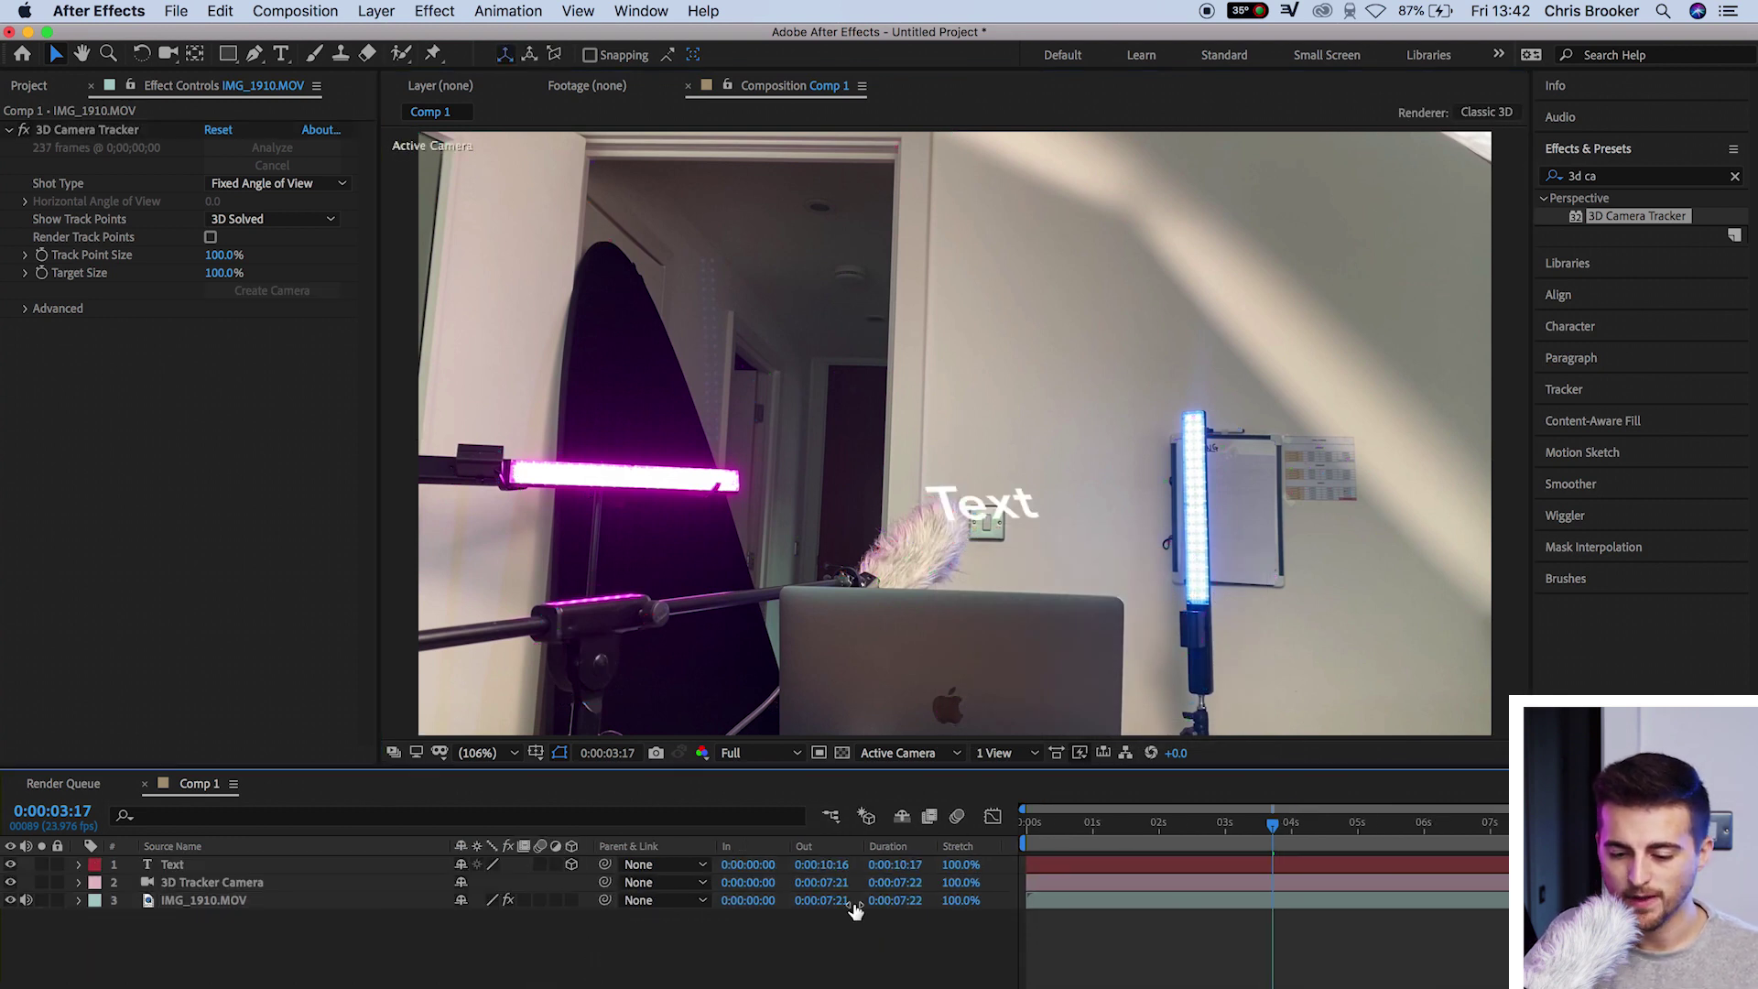
drag(1277, 827, 946, 837)
key(space)
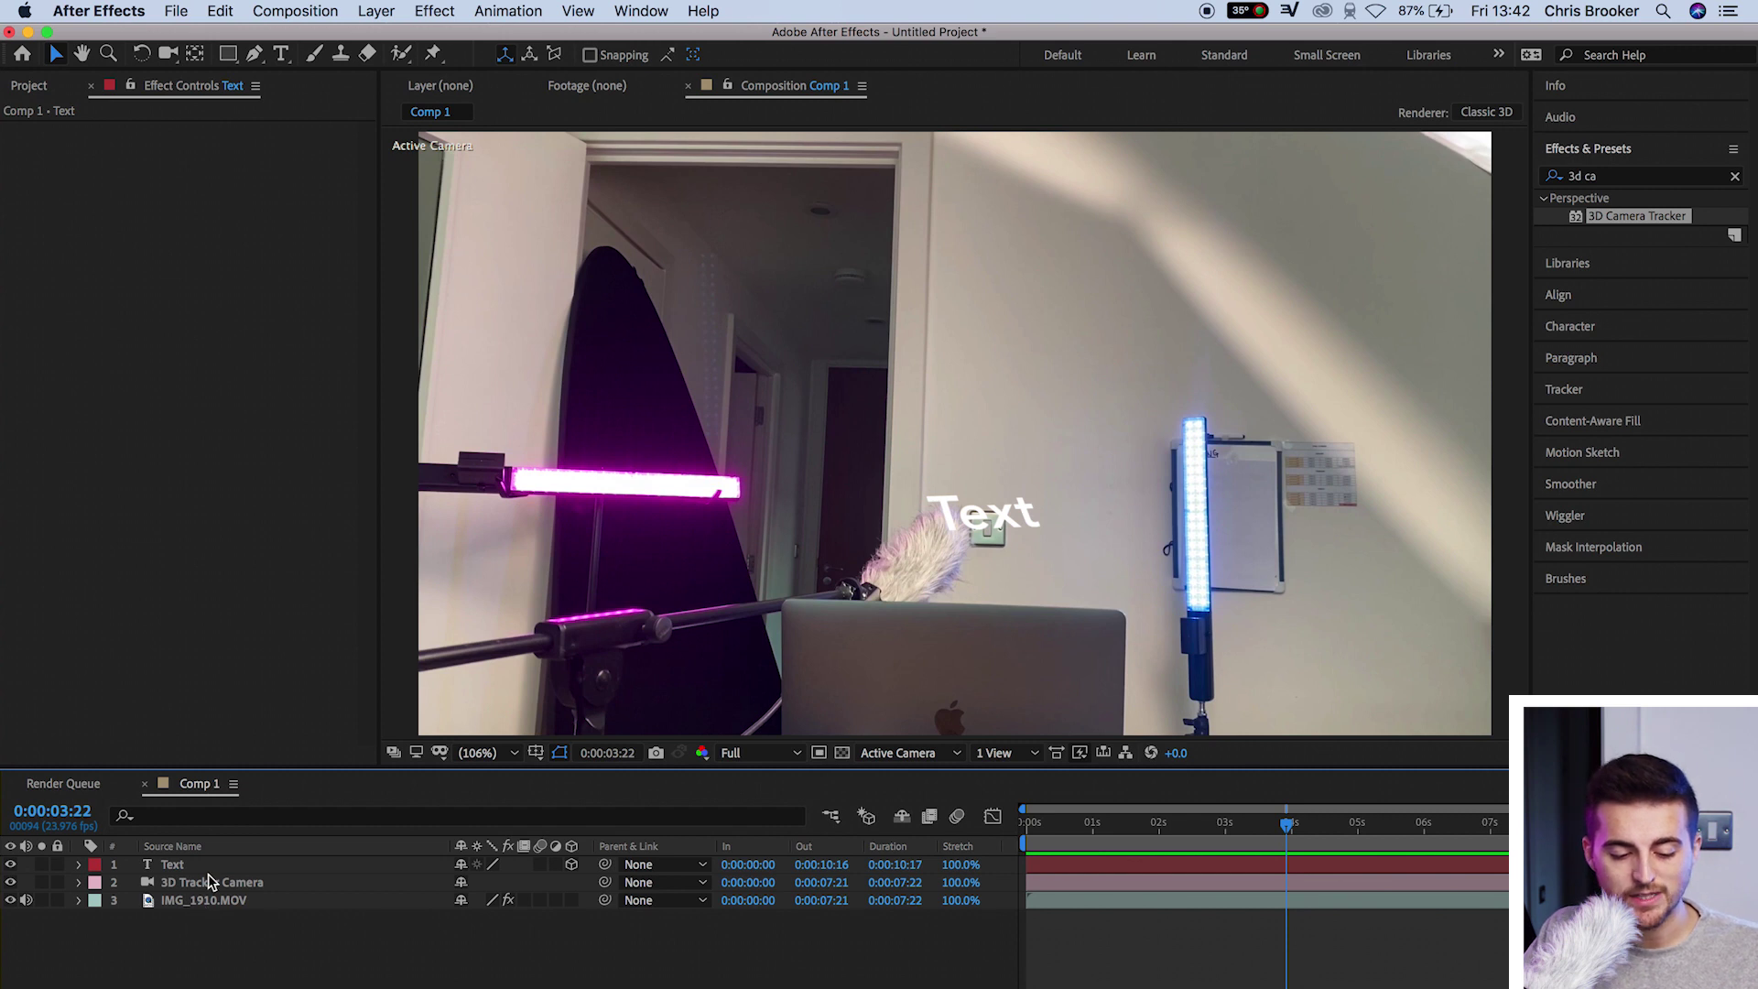
click(204, 868)
- Tilt the Text layer to 35° X Rotation and preview it over the footage
click(82, 866)
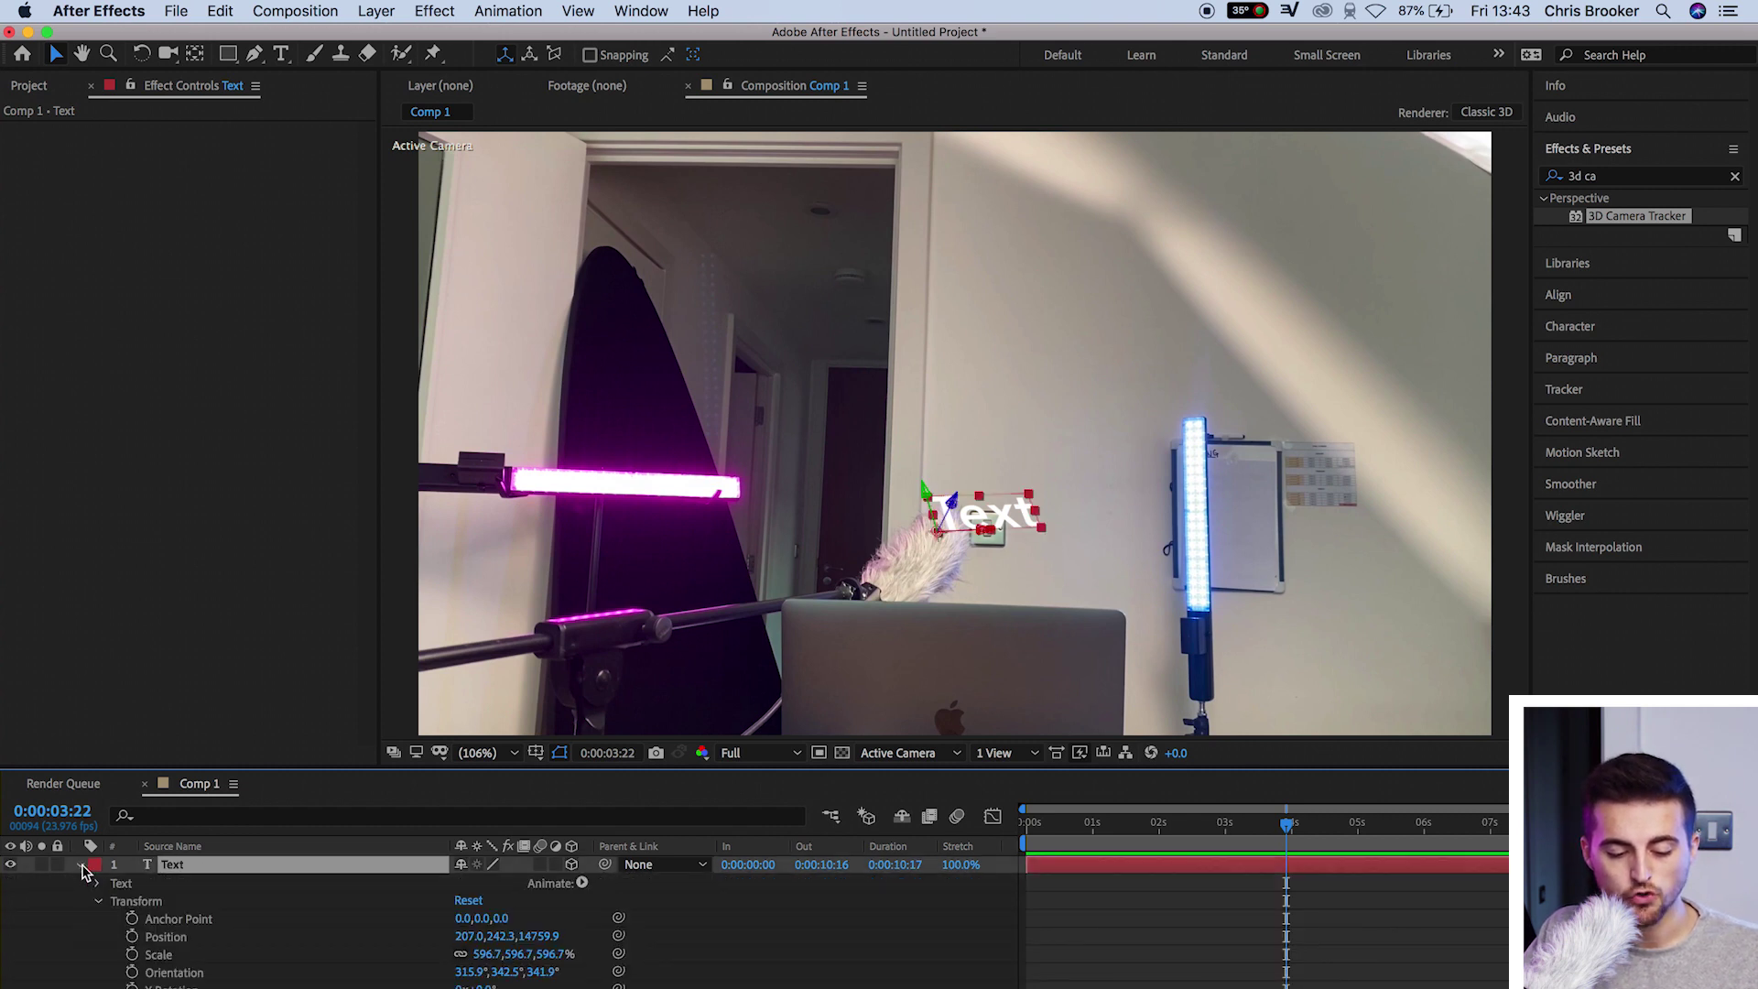
scroll(138, 899, down, 3)
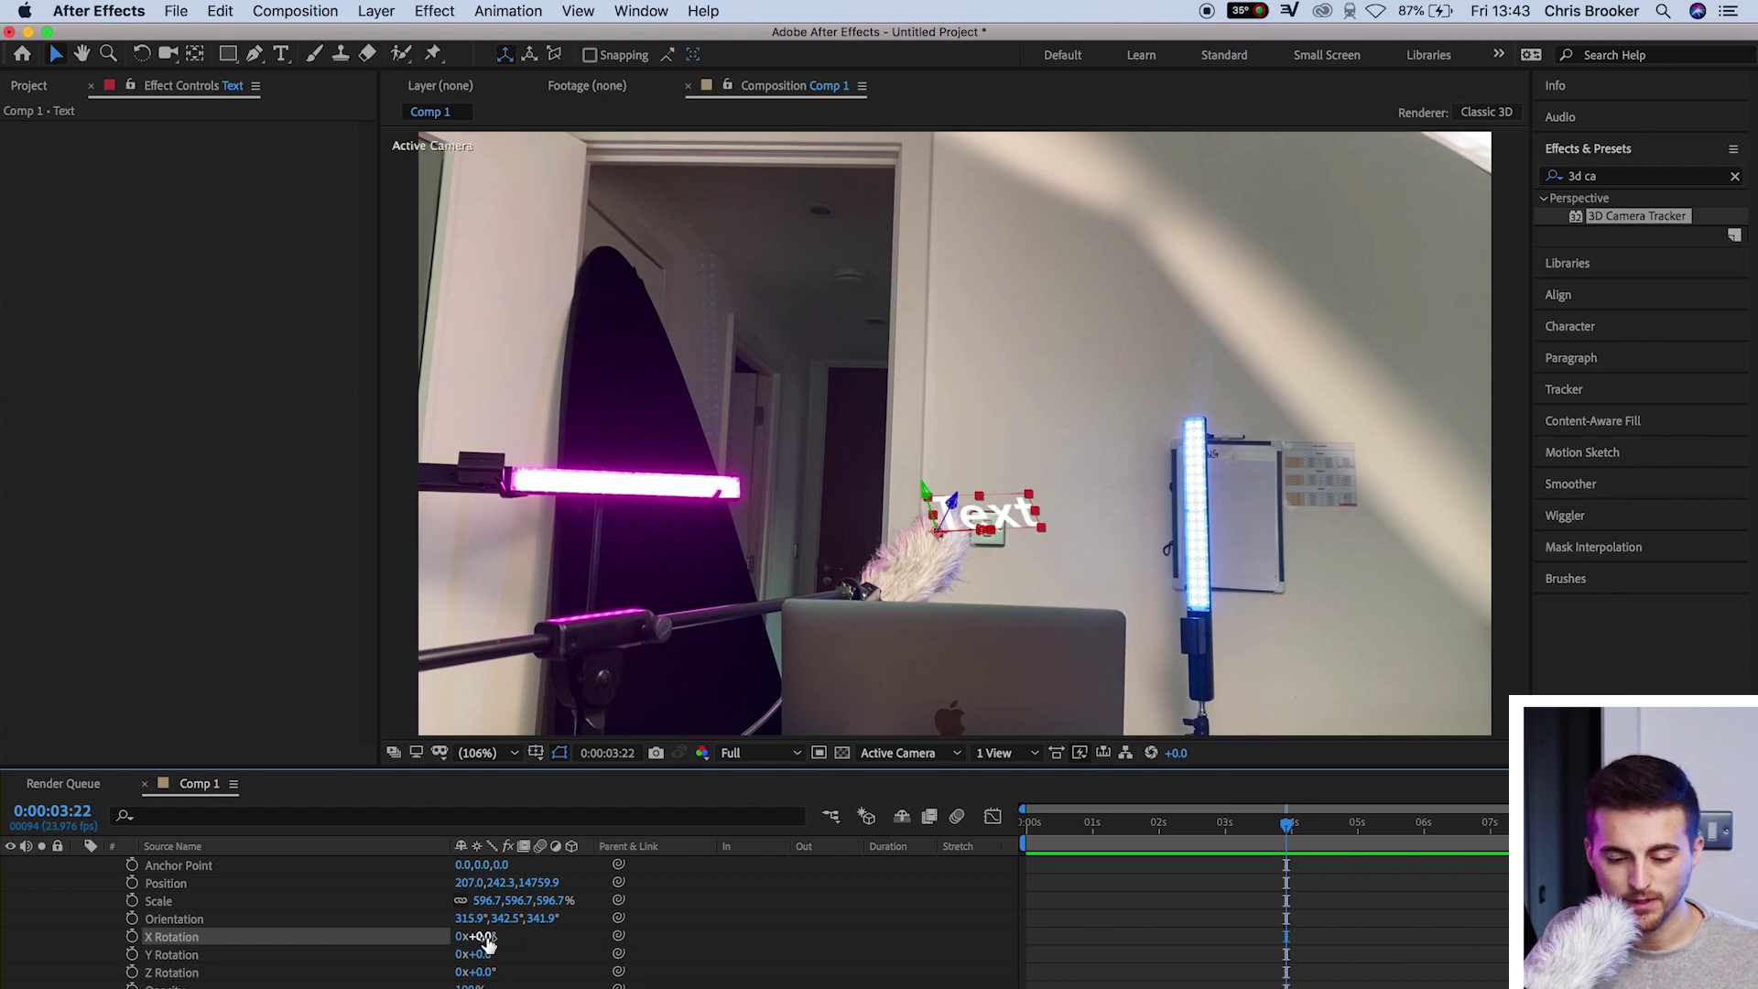
drag(486, 943, 505, 936)
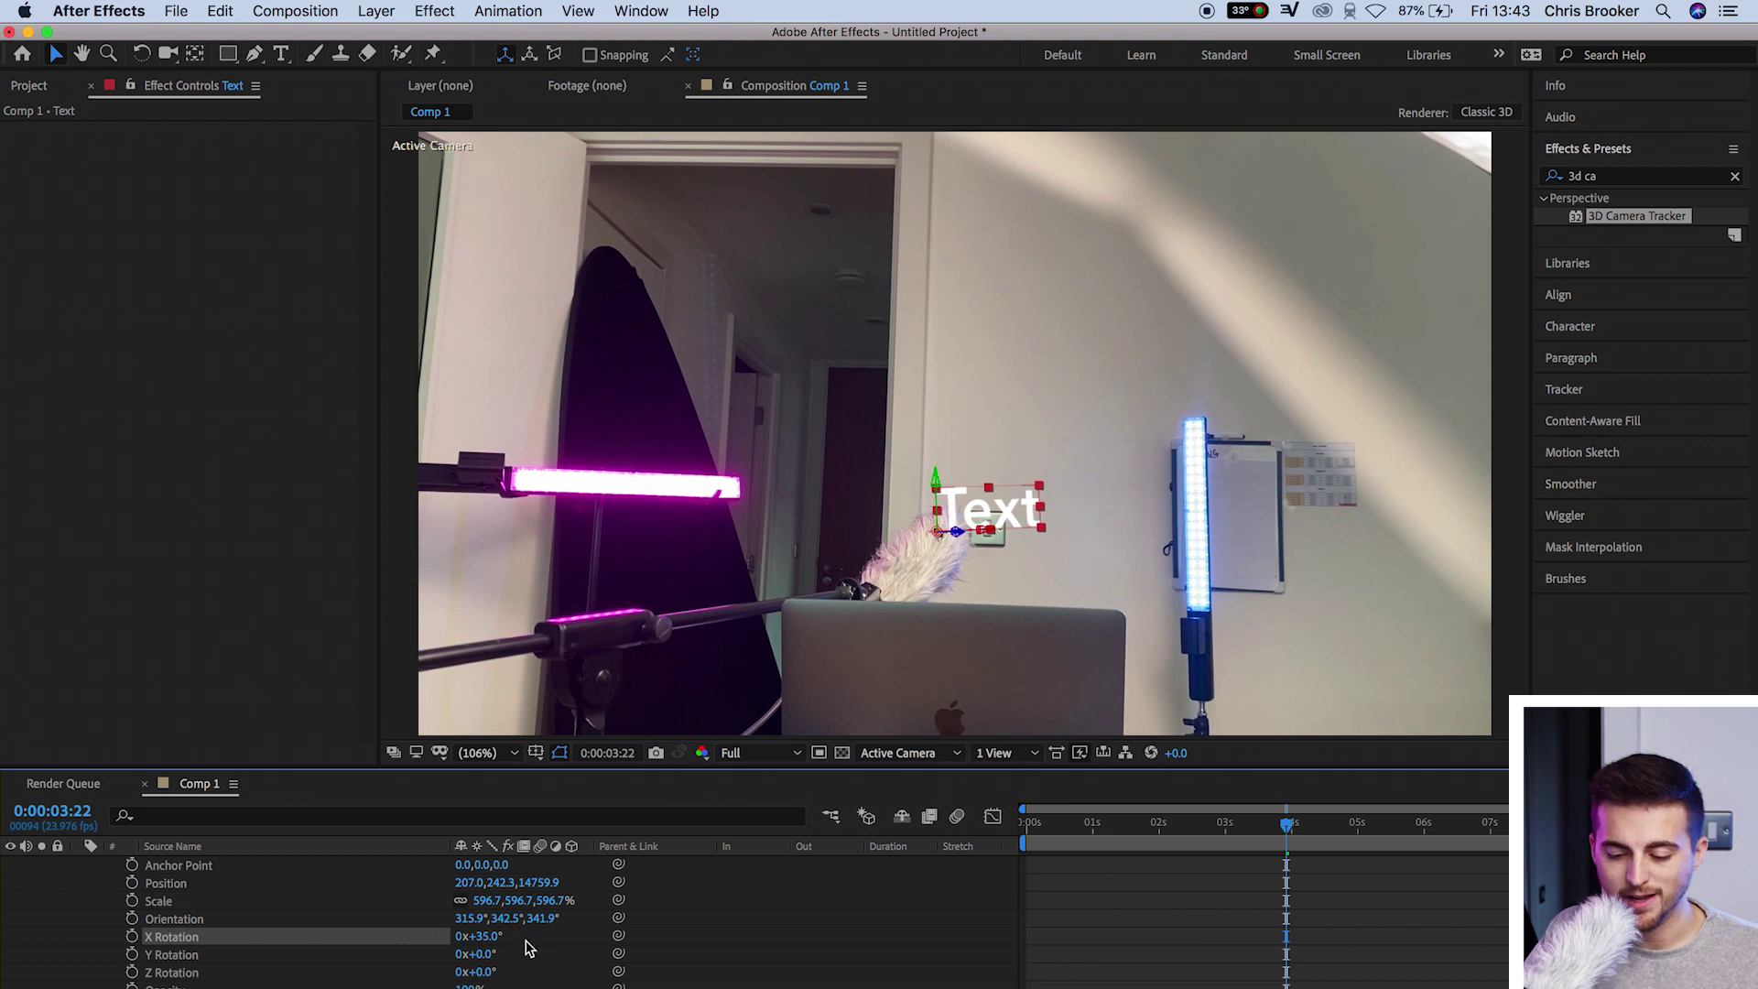
drag(1230, 847, 1007, 840)
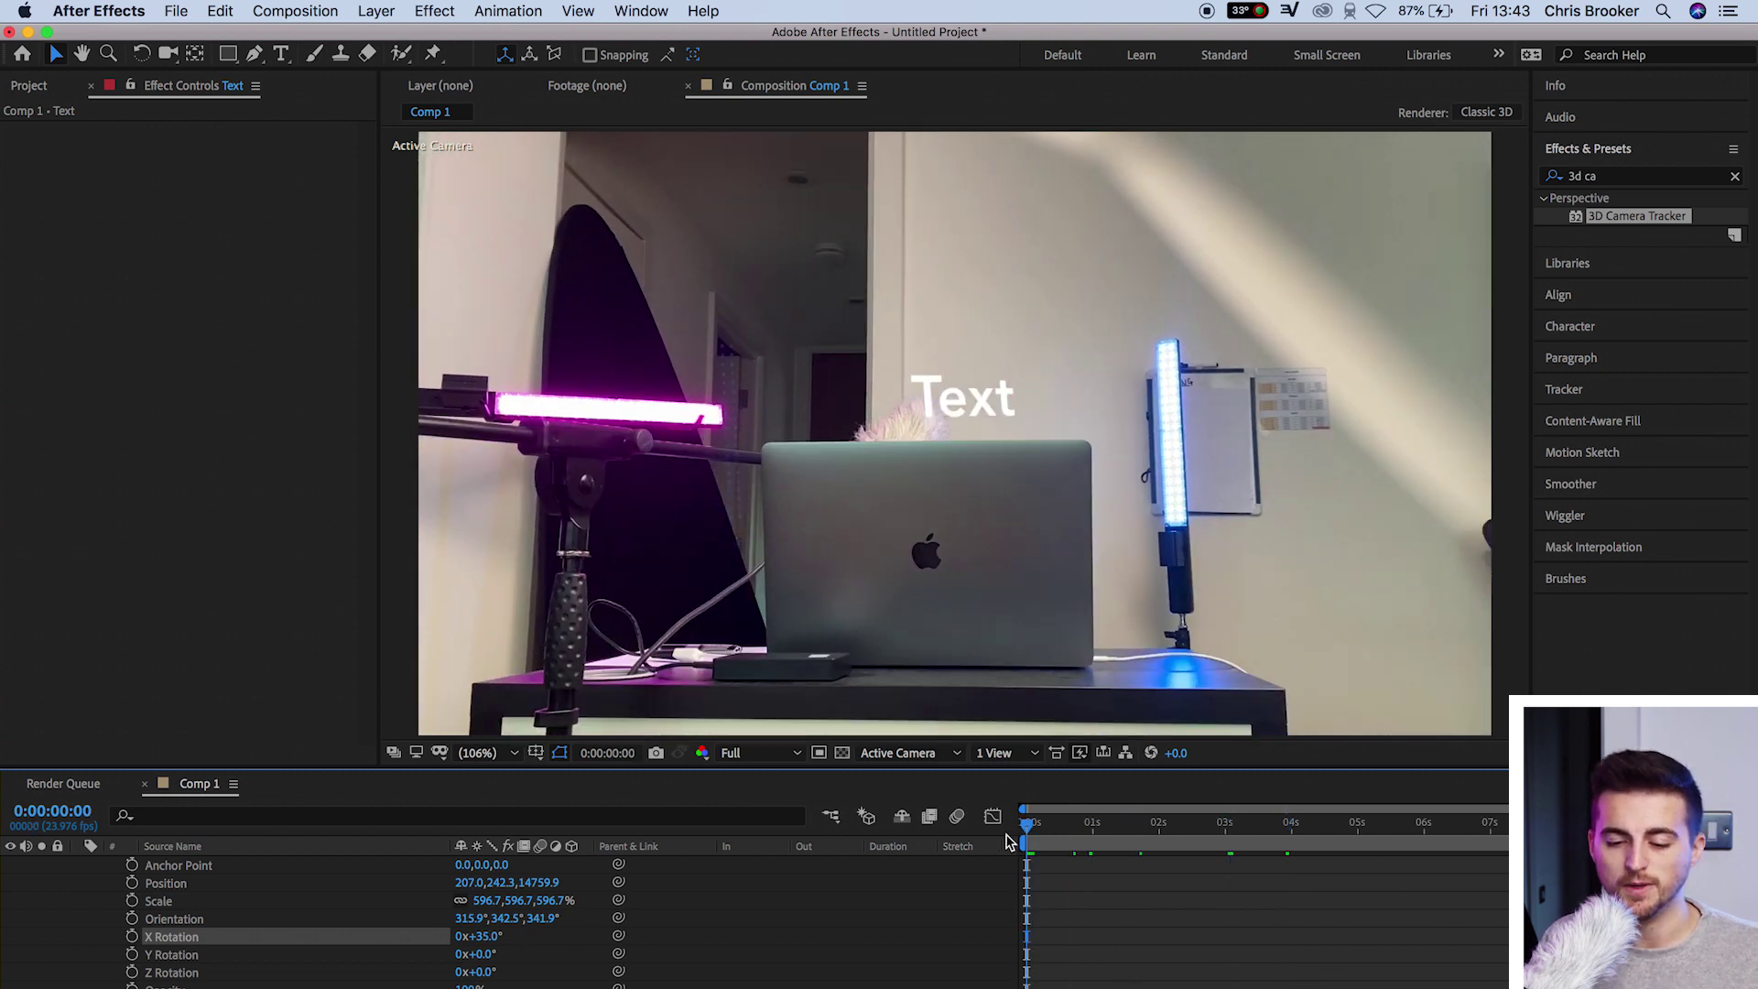
key(space)
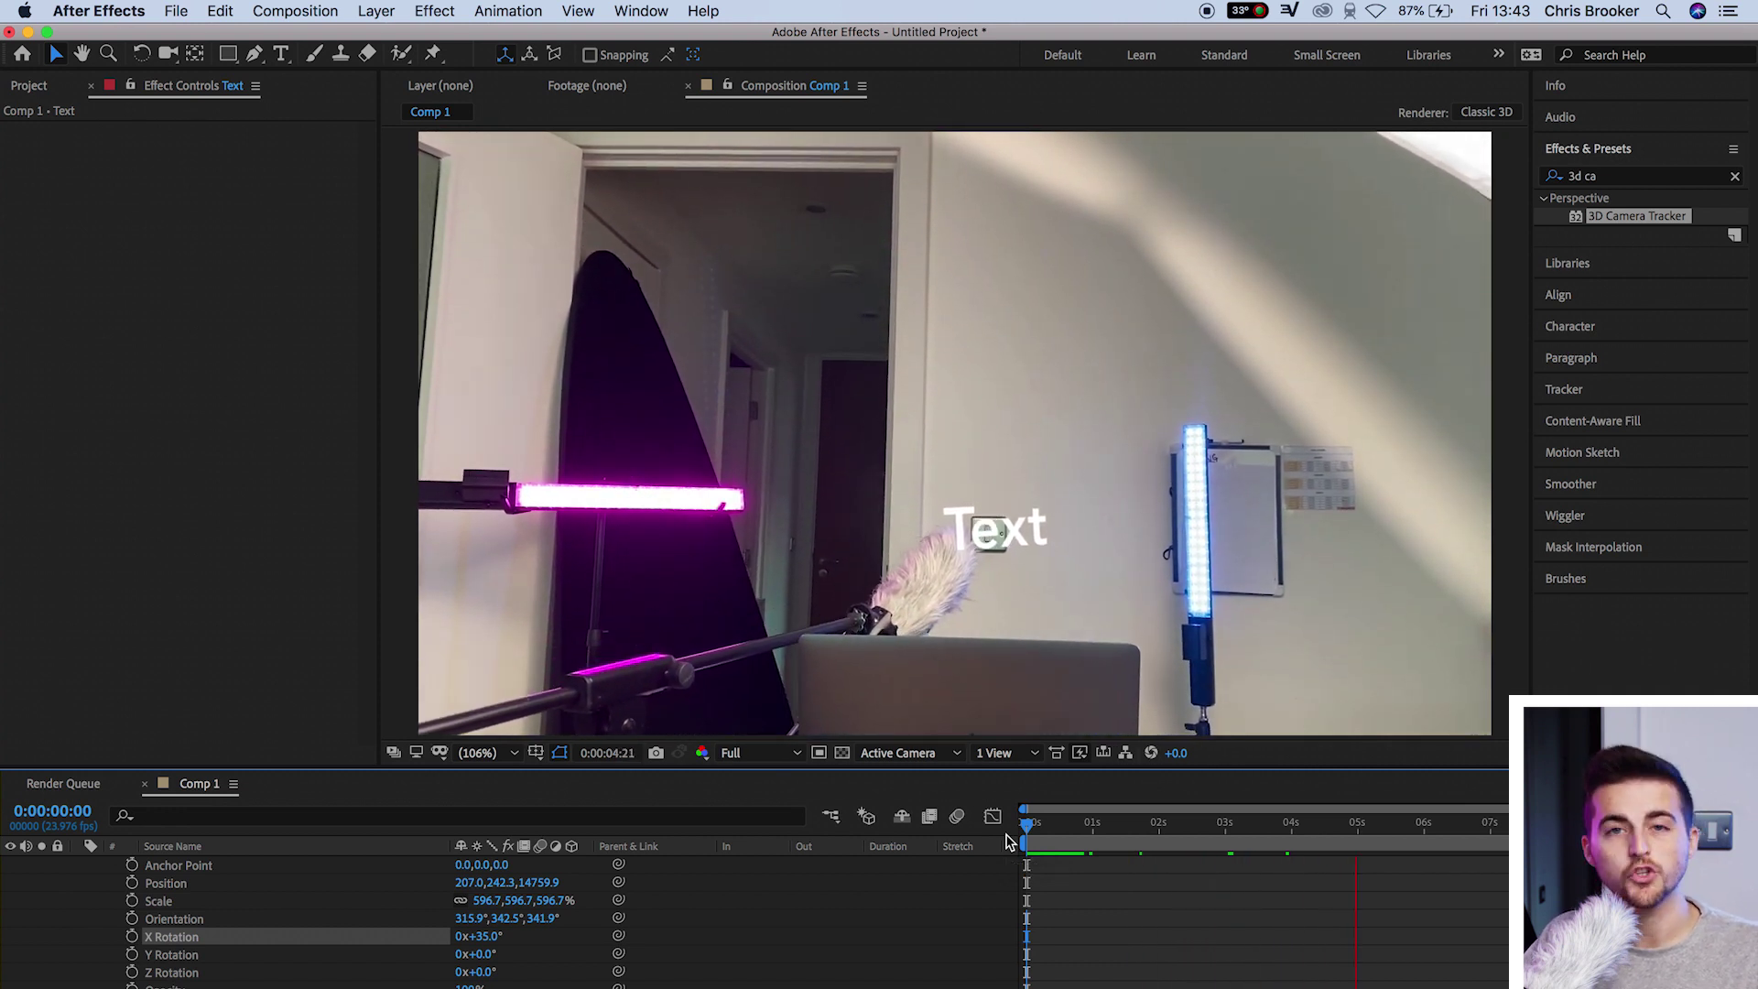
key(space)
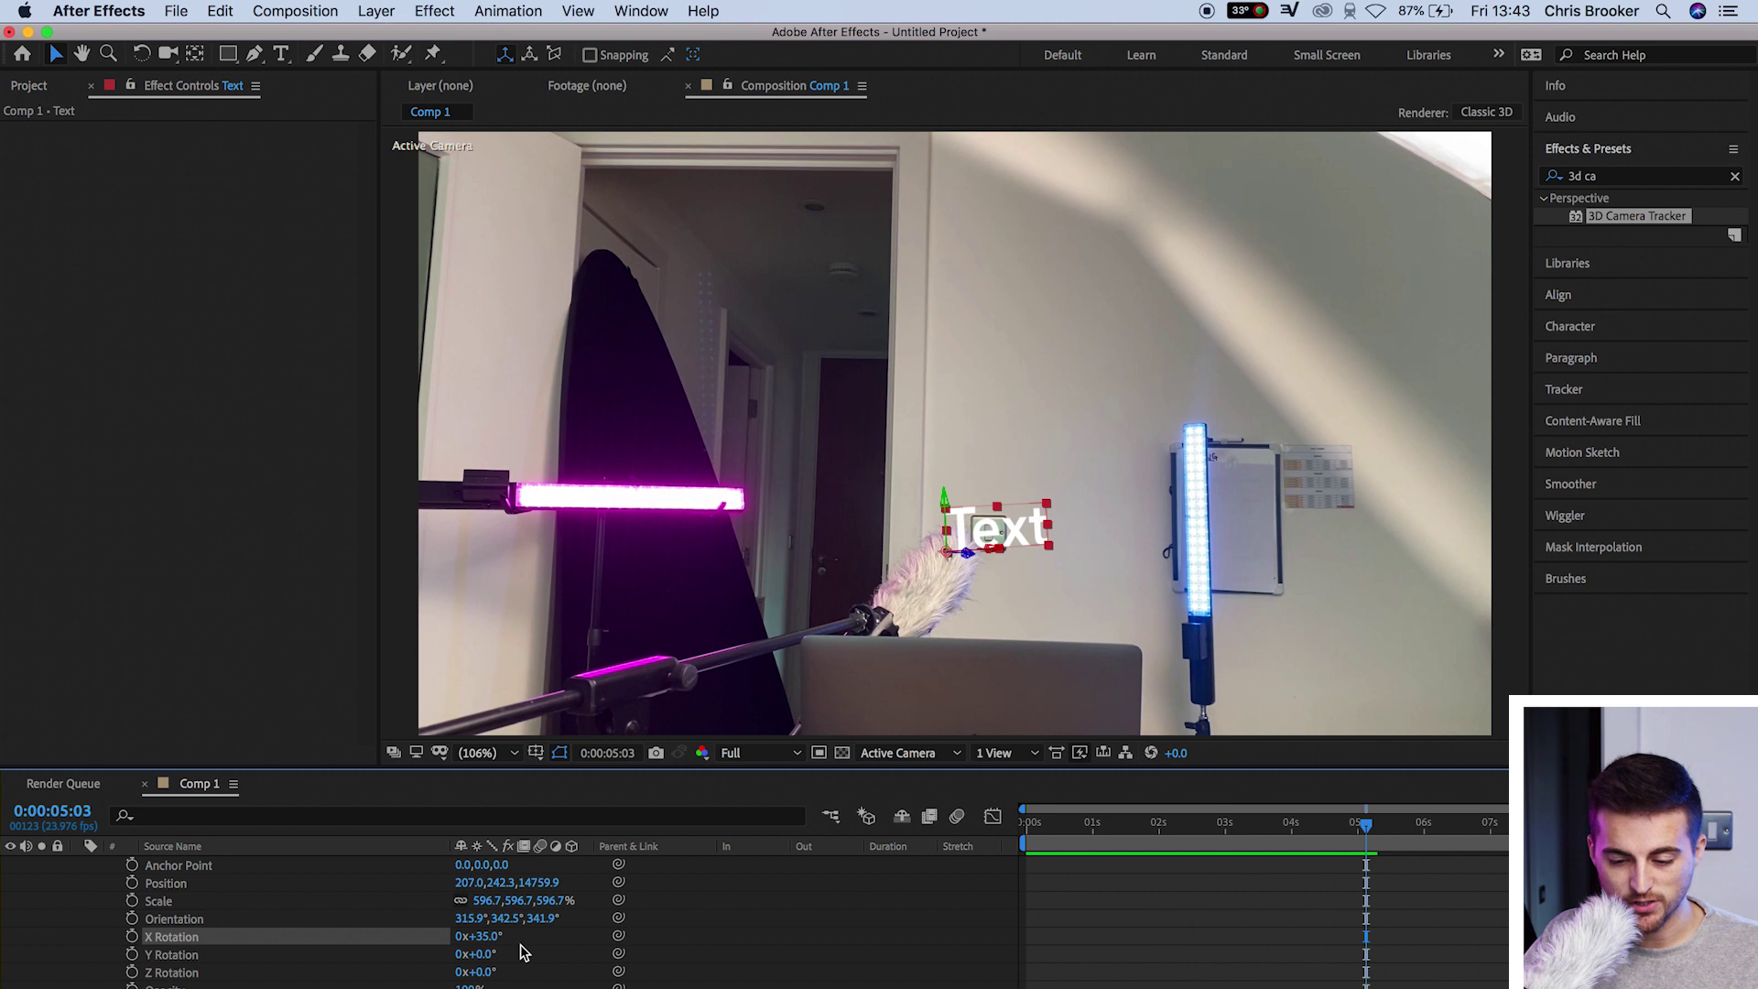
- Rotate the text 12° on Y and 4° on Z, then preview the result
drag(483, 954, 500, 960)
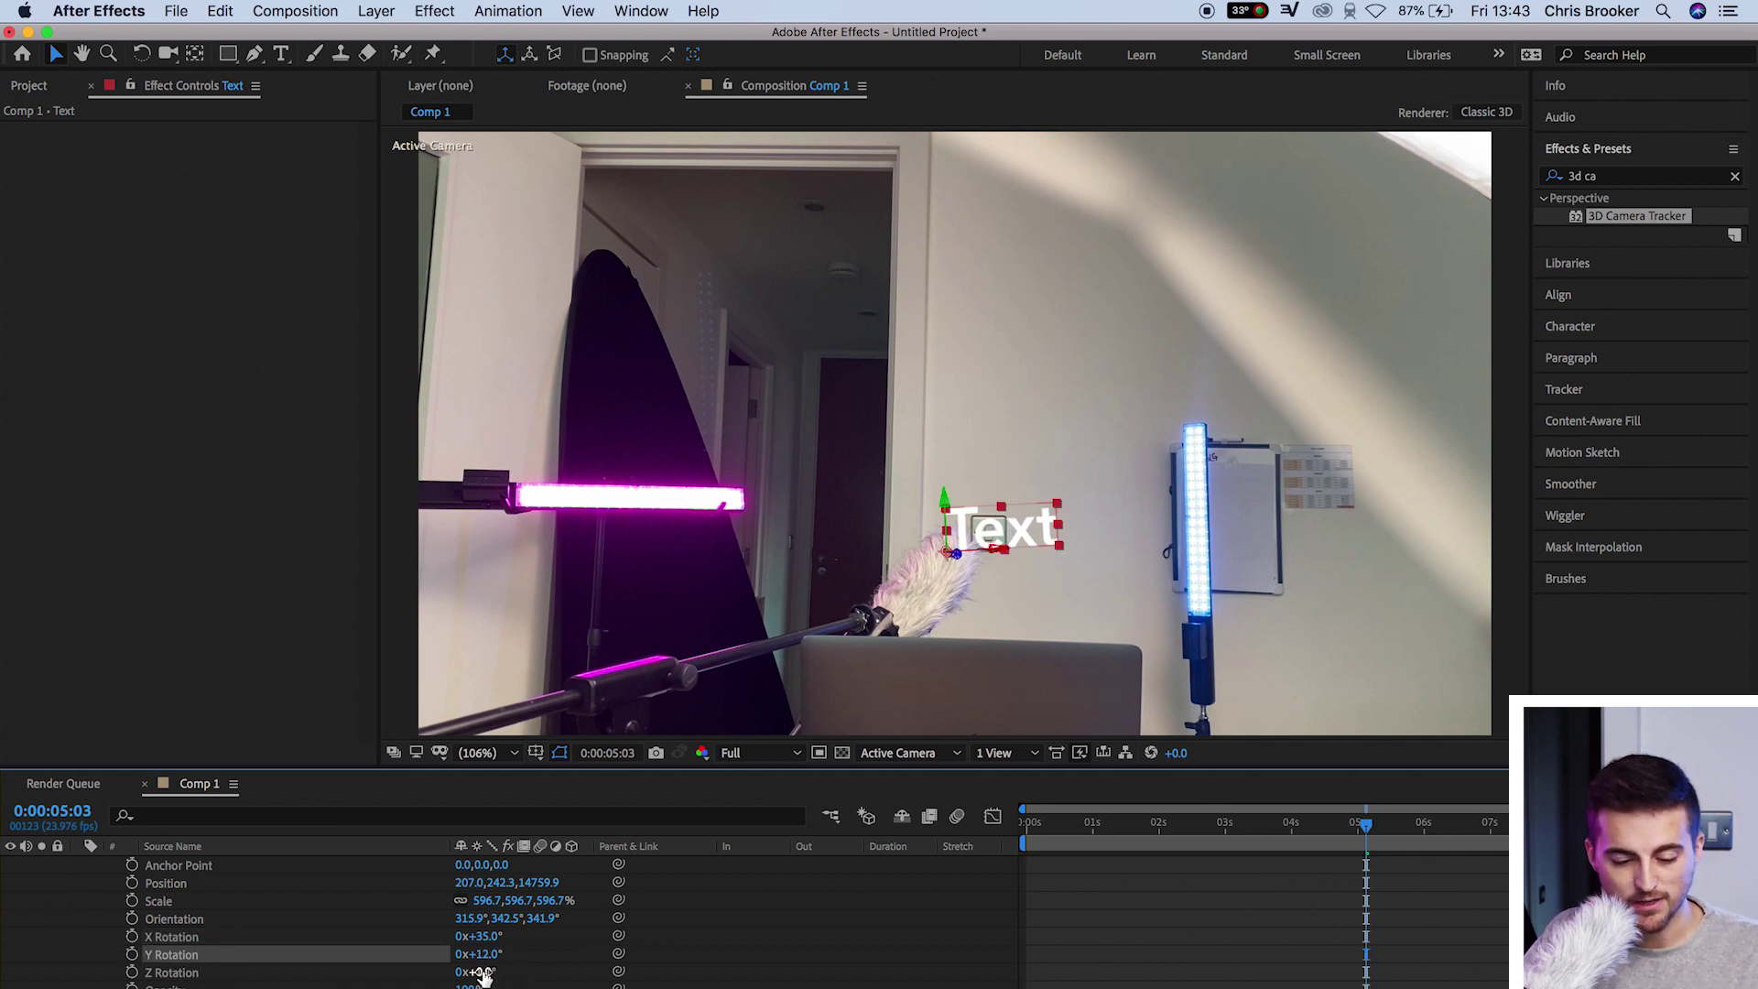
drag(483, 971, 484, 972)
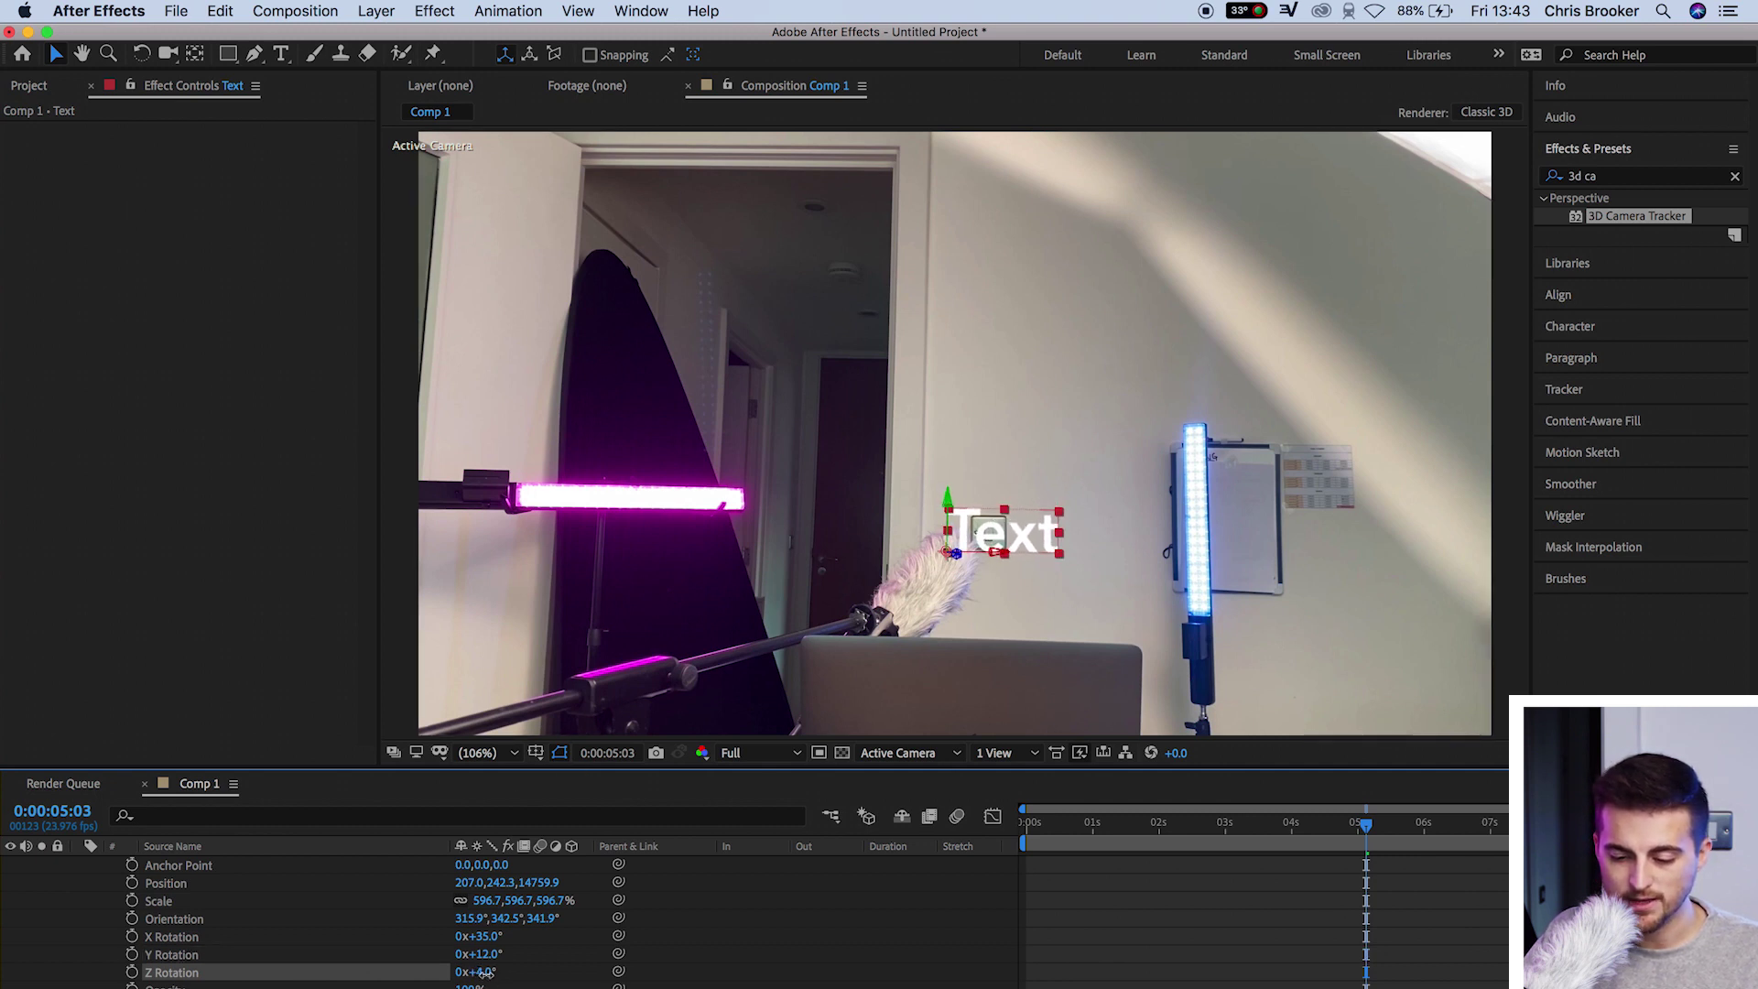
drag(1350, 830, 1025, 832)
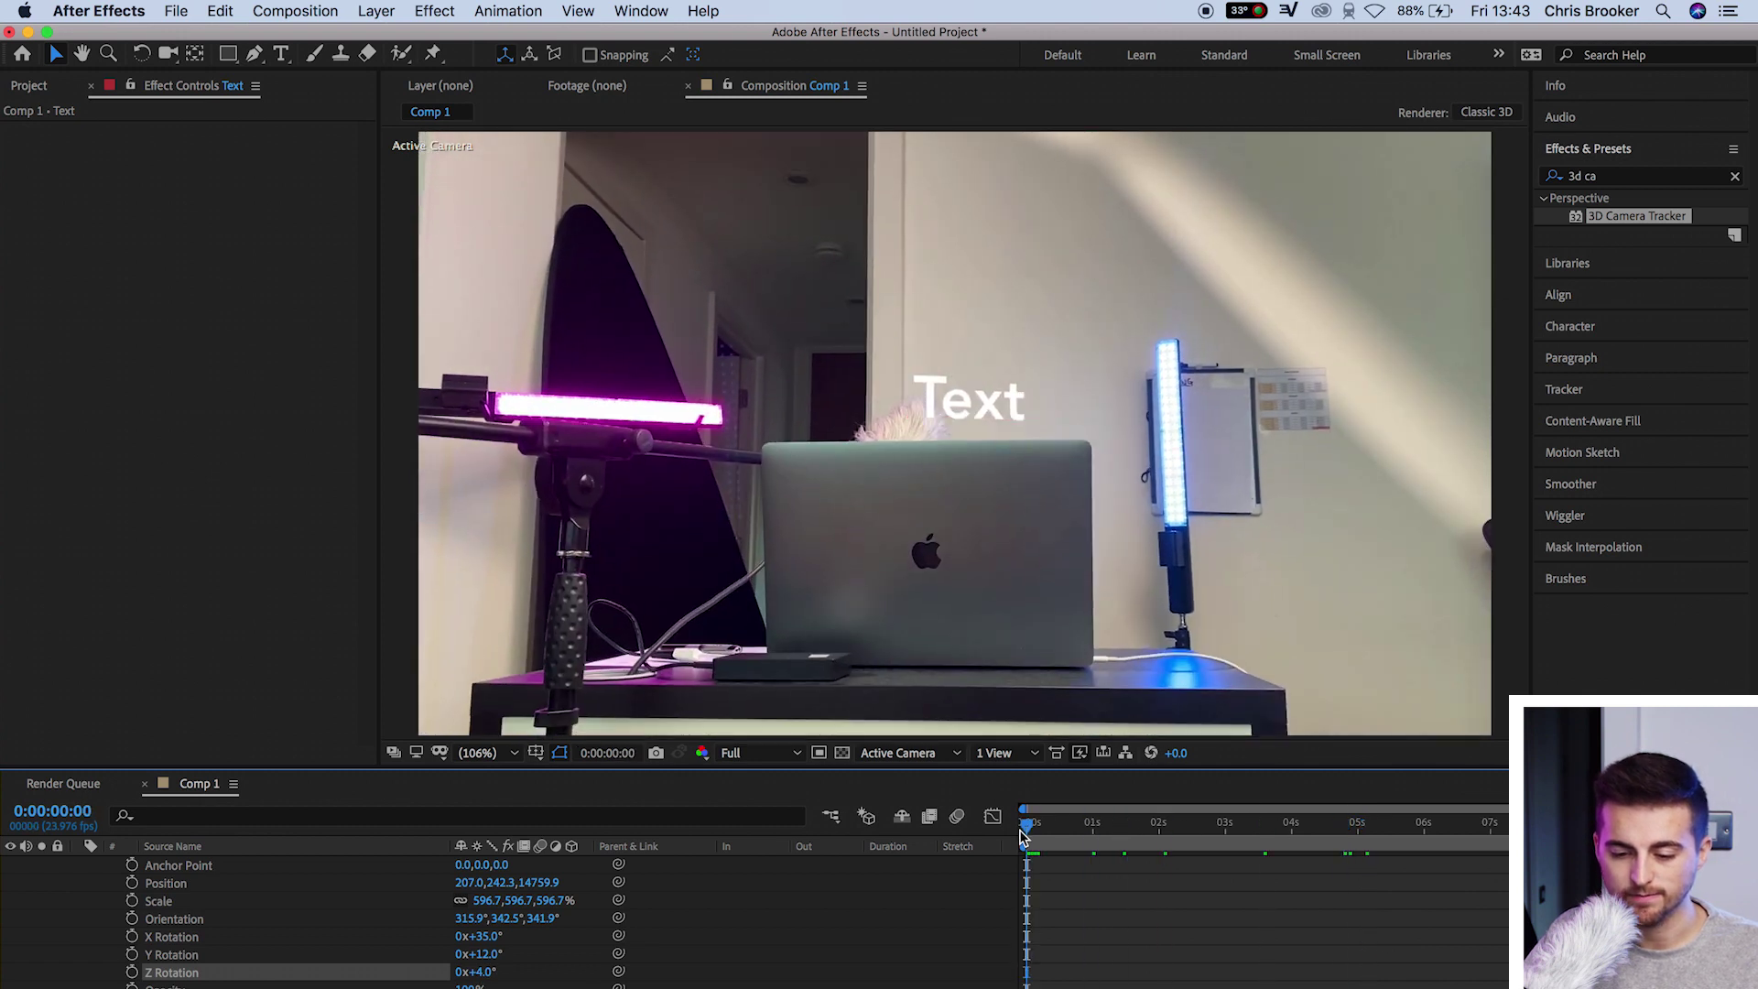
key(space)
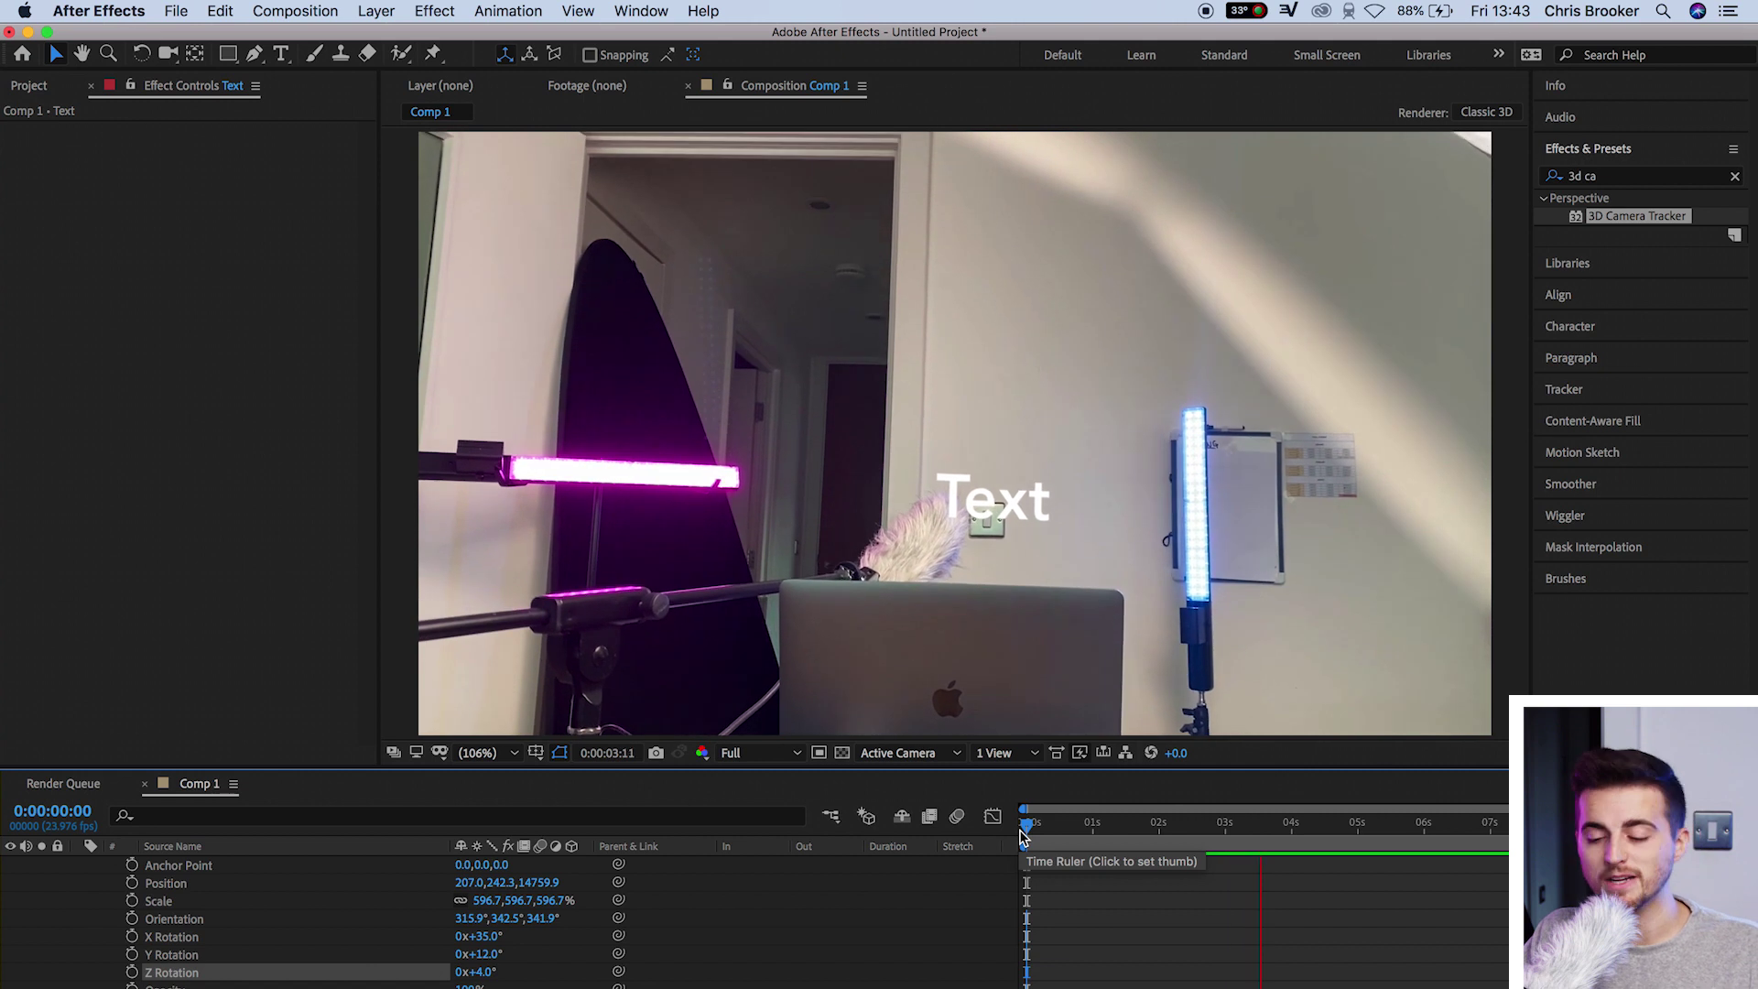
key(space)
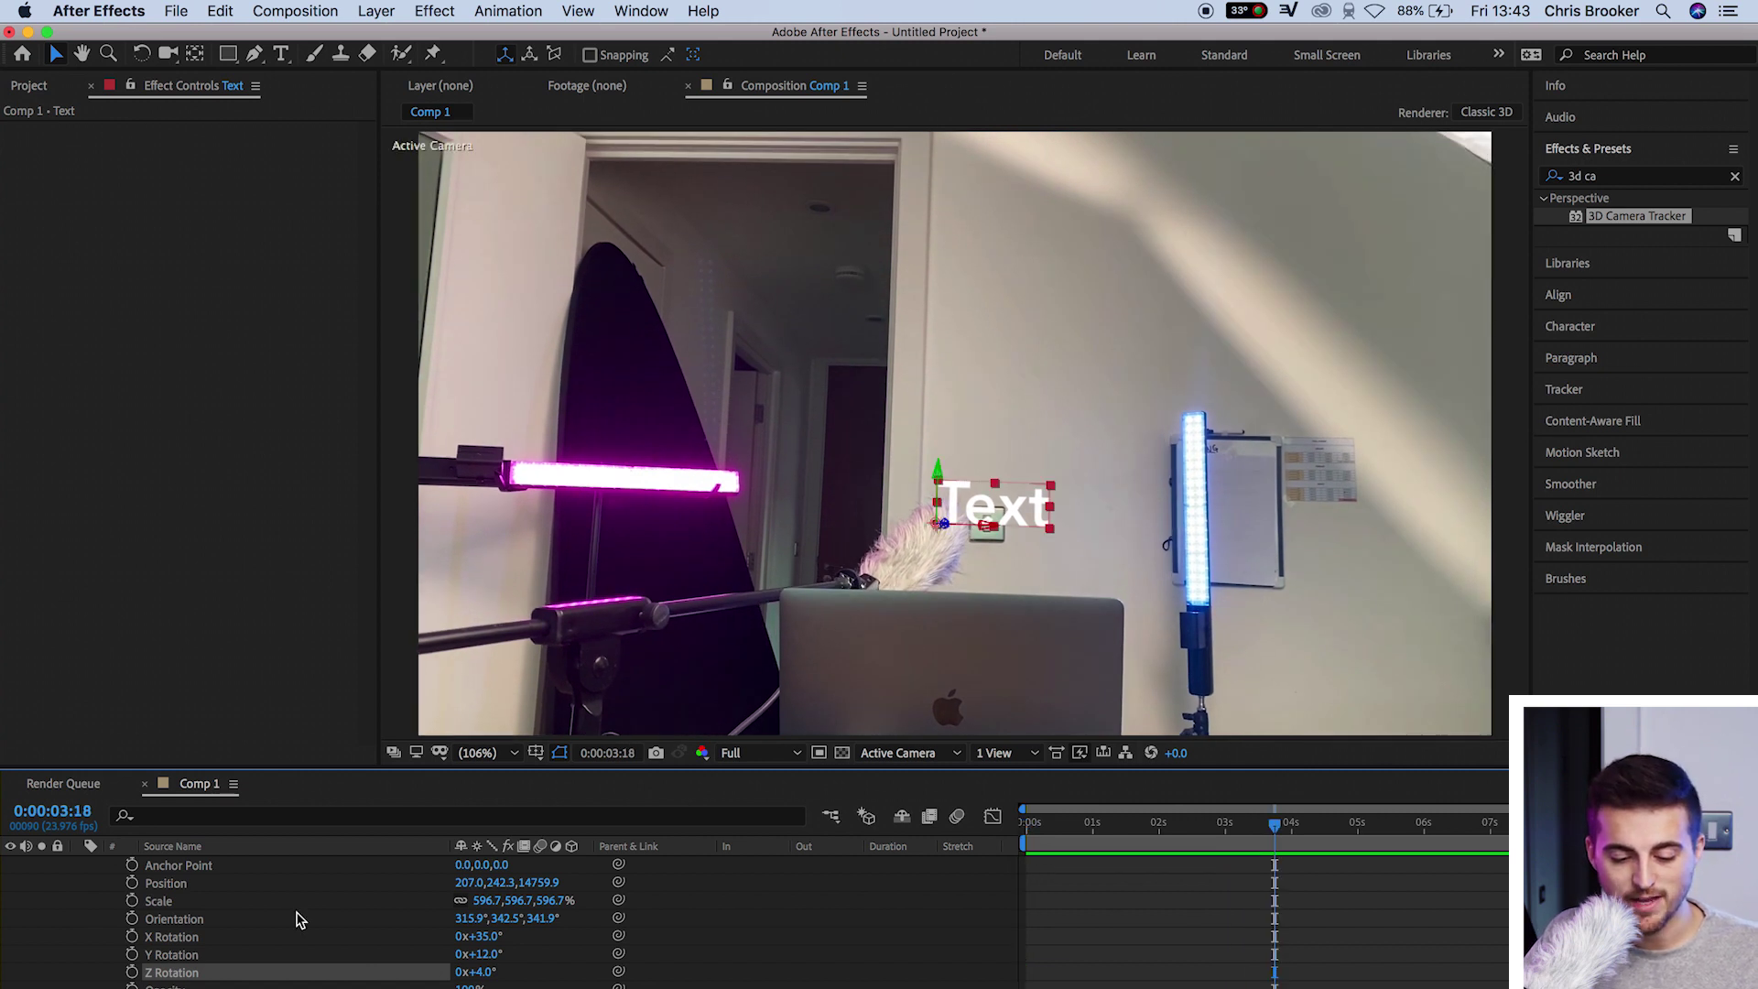
click(234, 911)
- Scale the Text layer up to 1119.7% and play the comp from the start to check it
click(209, 902)
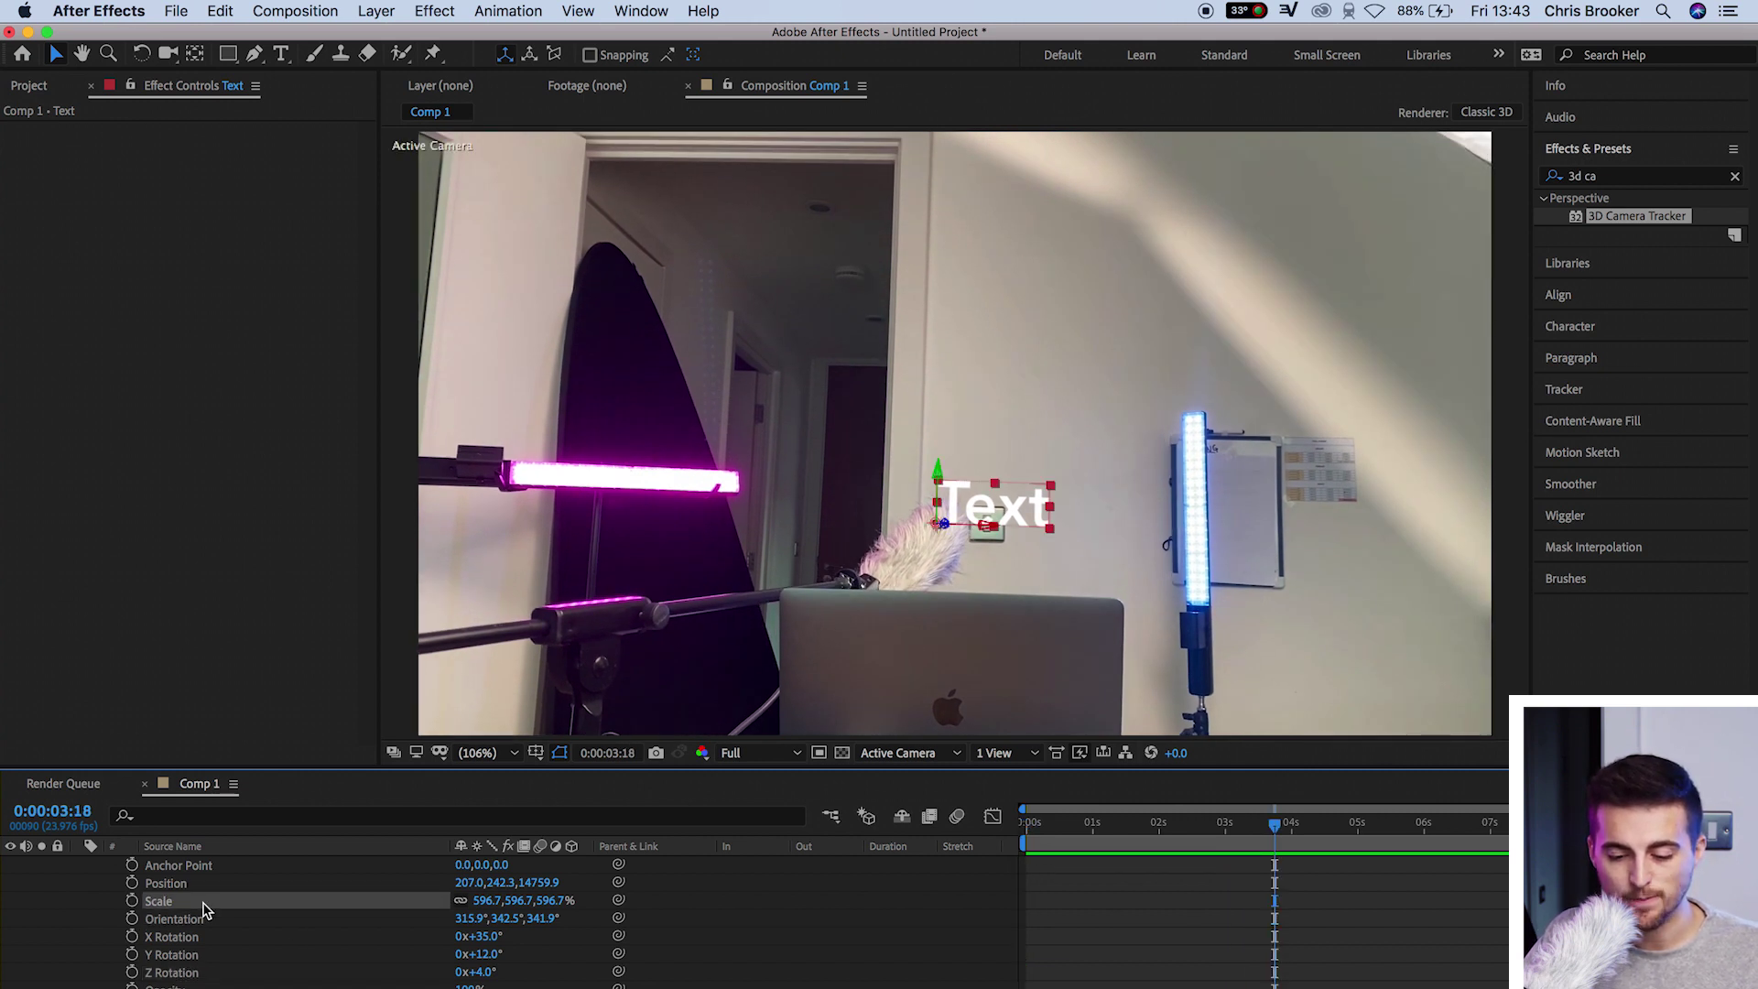
drag(487, 902, 880, 898)
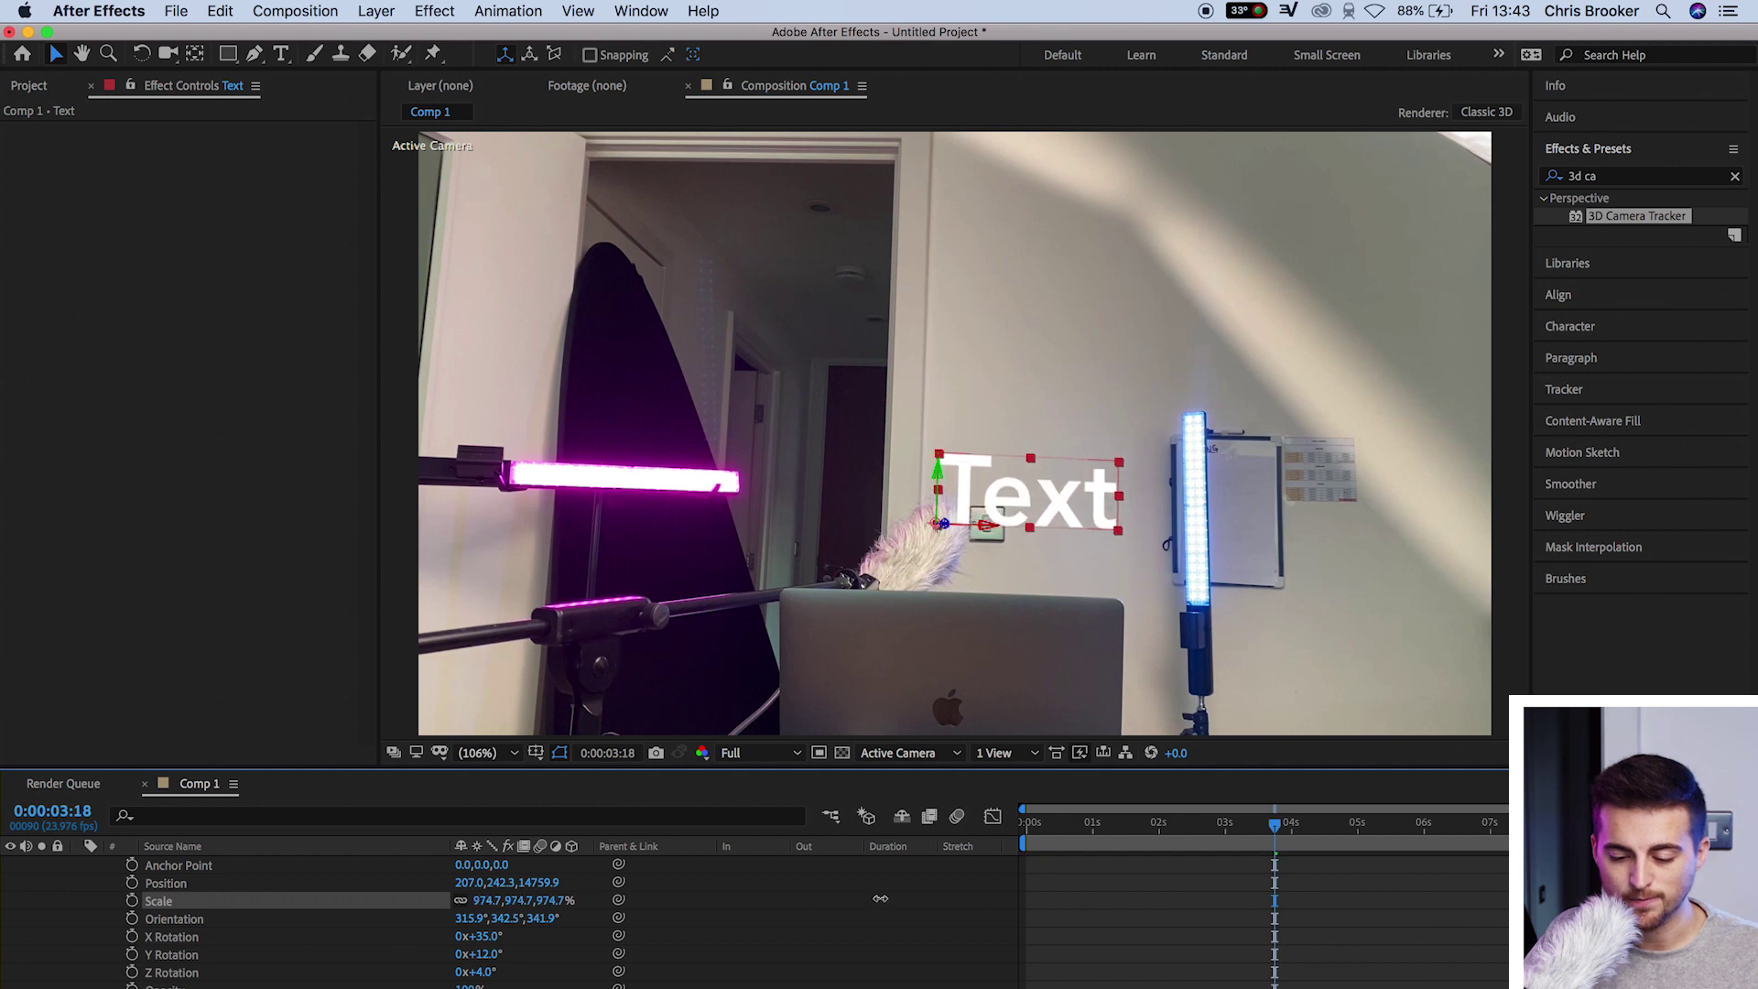
drag(1276, 829, 993, 818)
key(space)
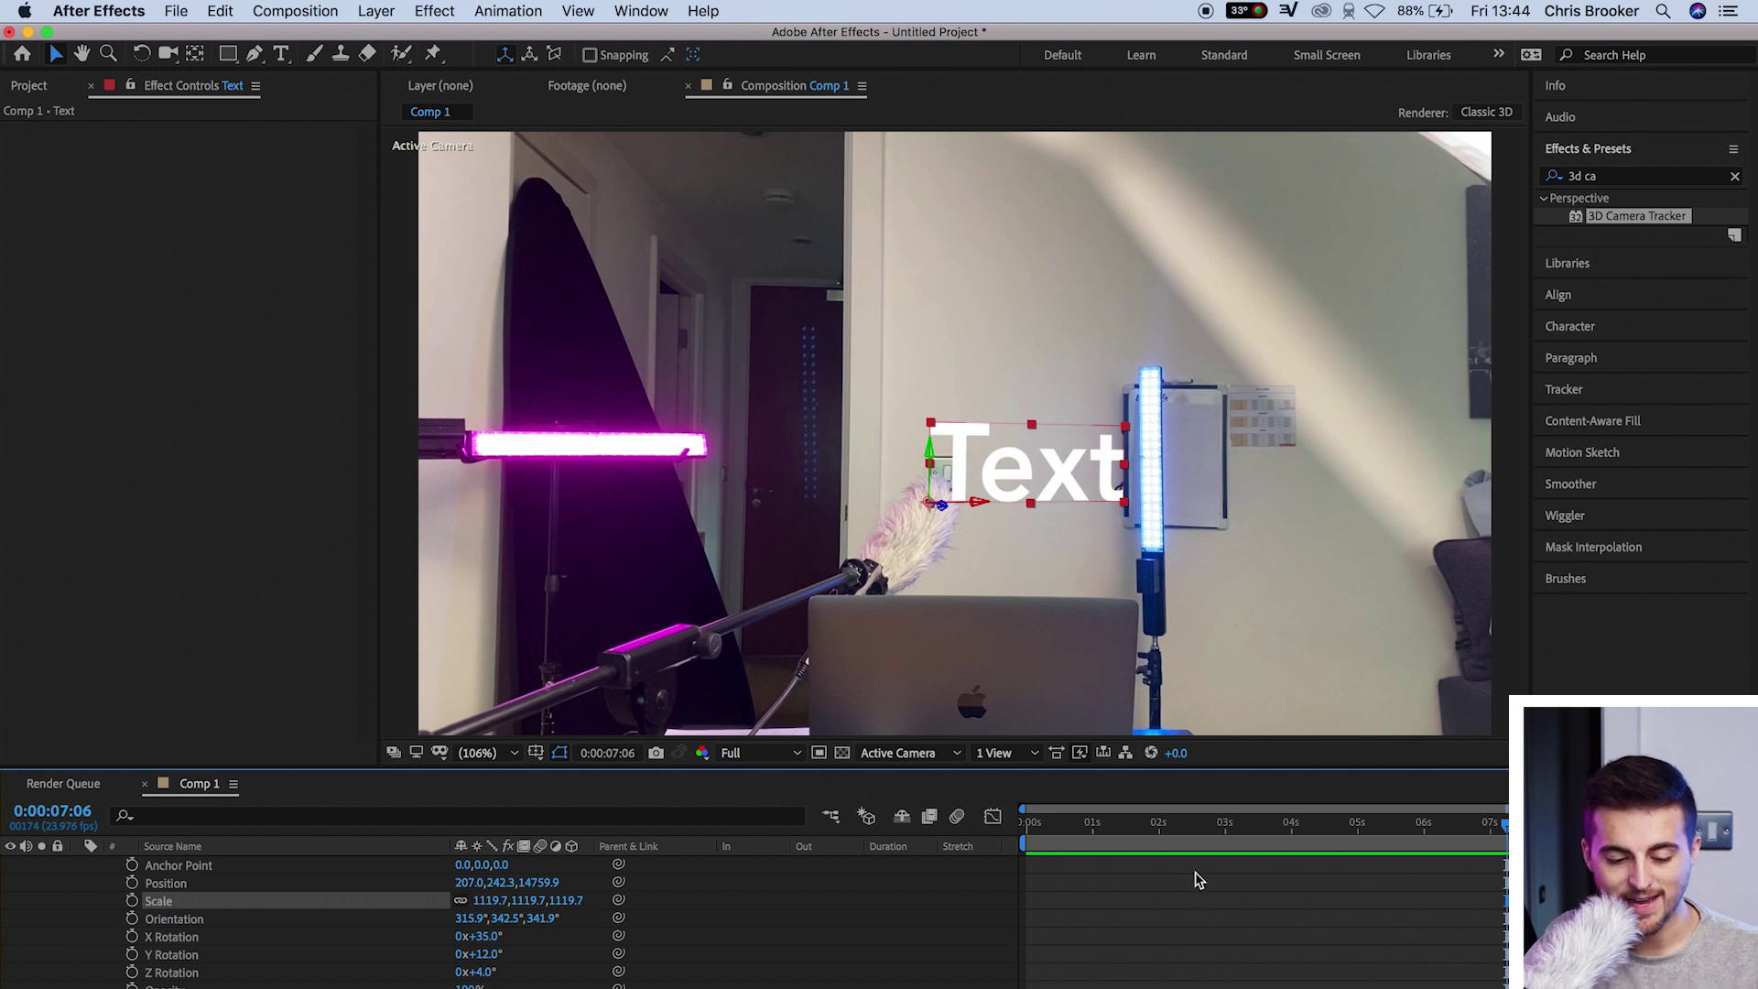
scroll(1199, 881, up, 3)
- Collapse the Text layer's properties and apply Venetian Blinds to it
click(97, 902)
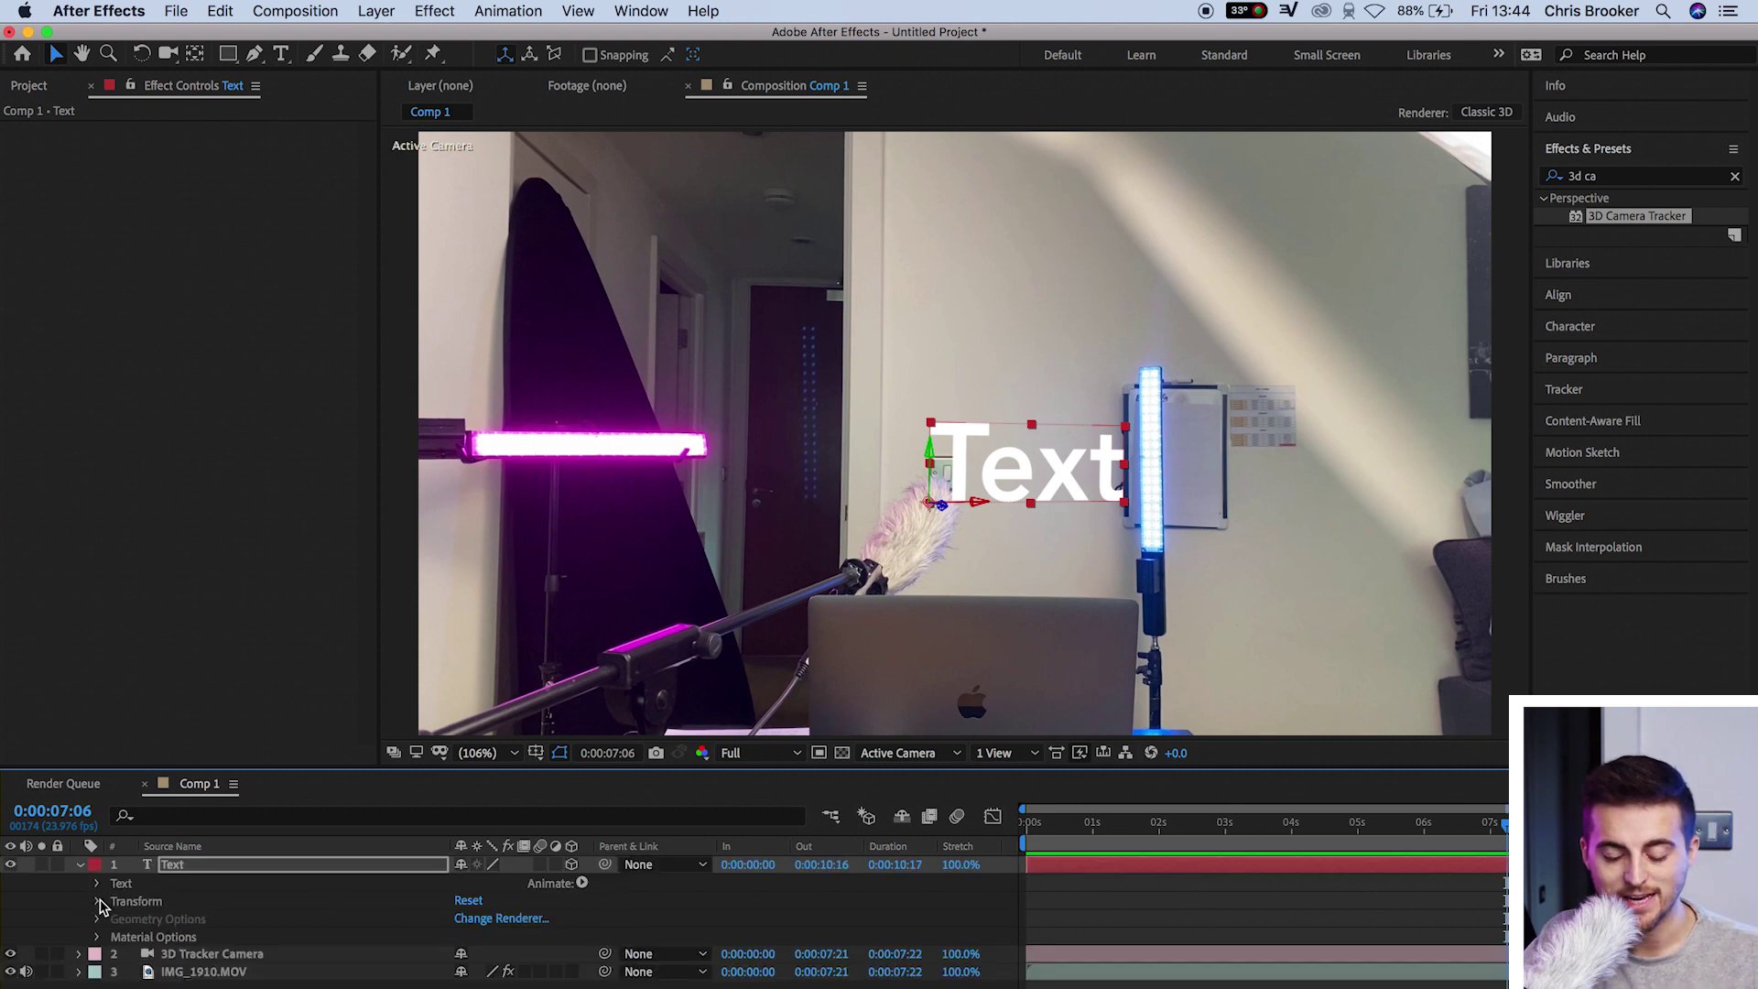
click(80, 865)
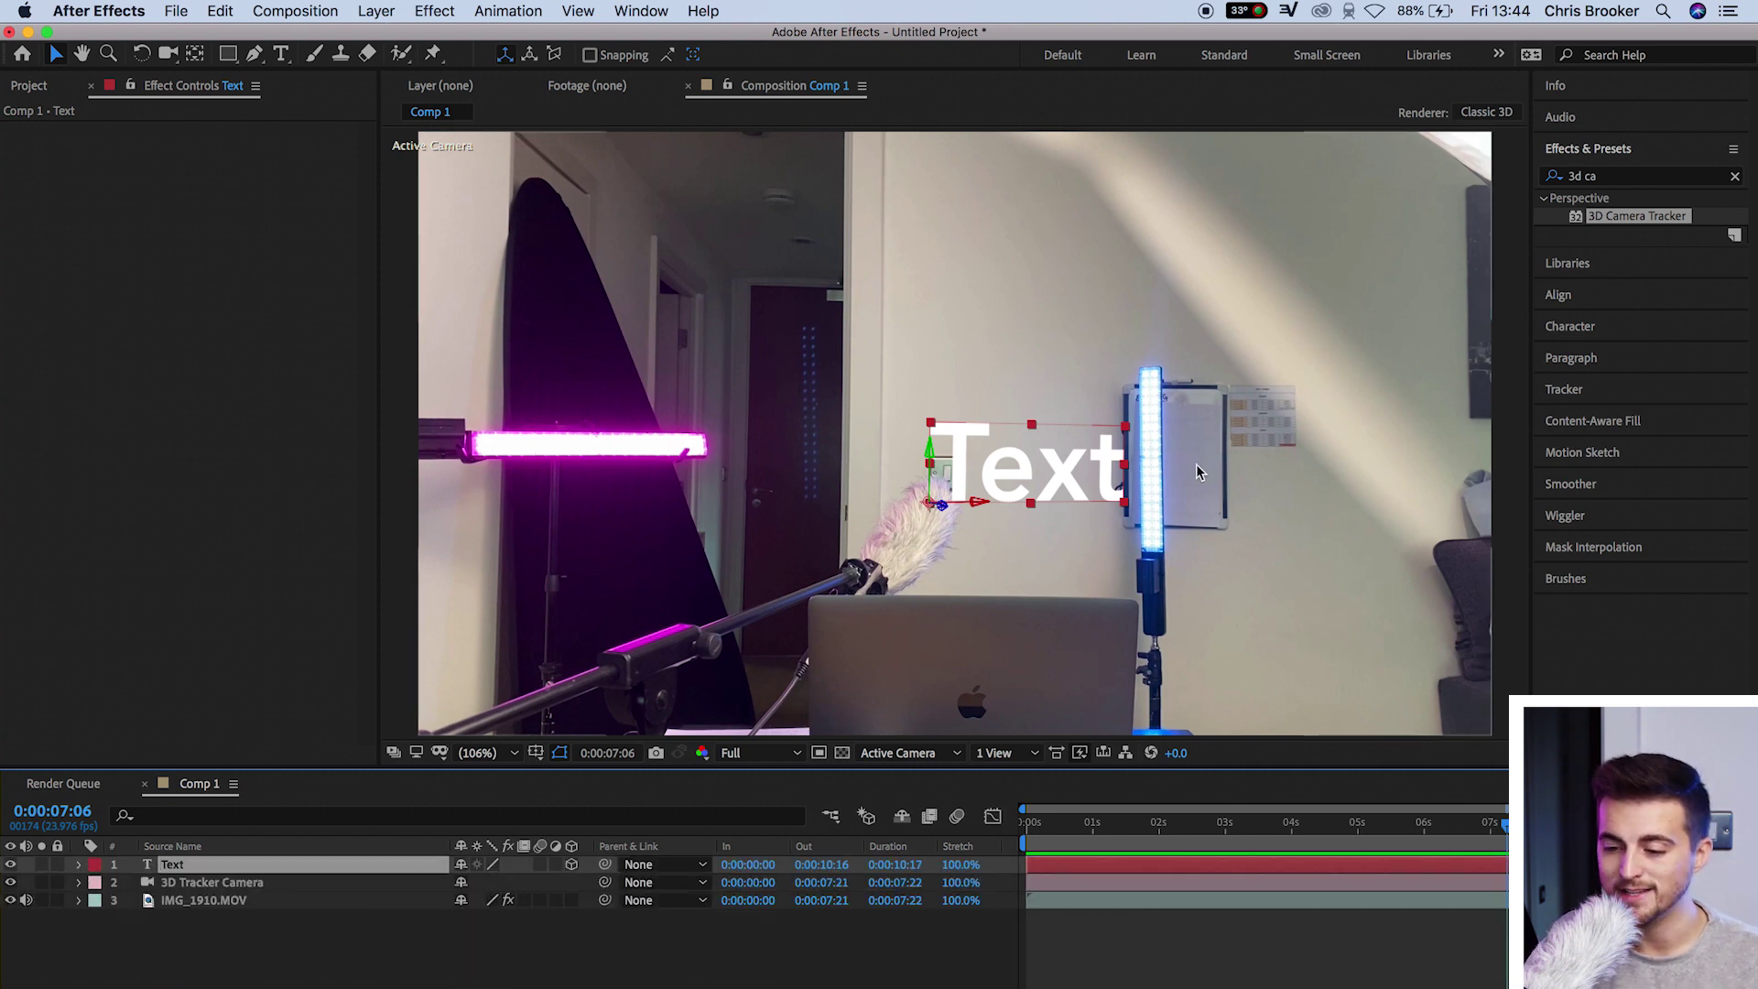
click(1600, 177)
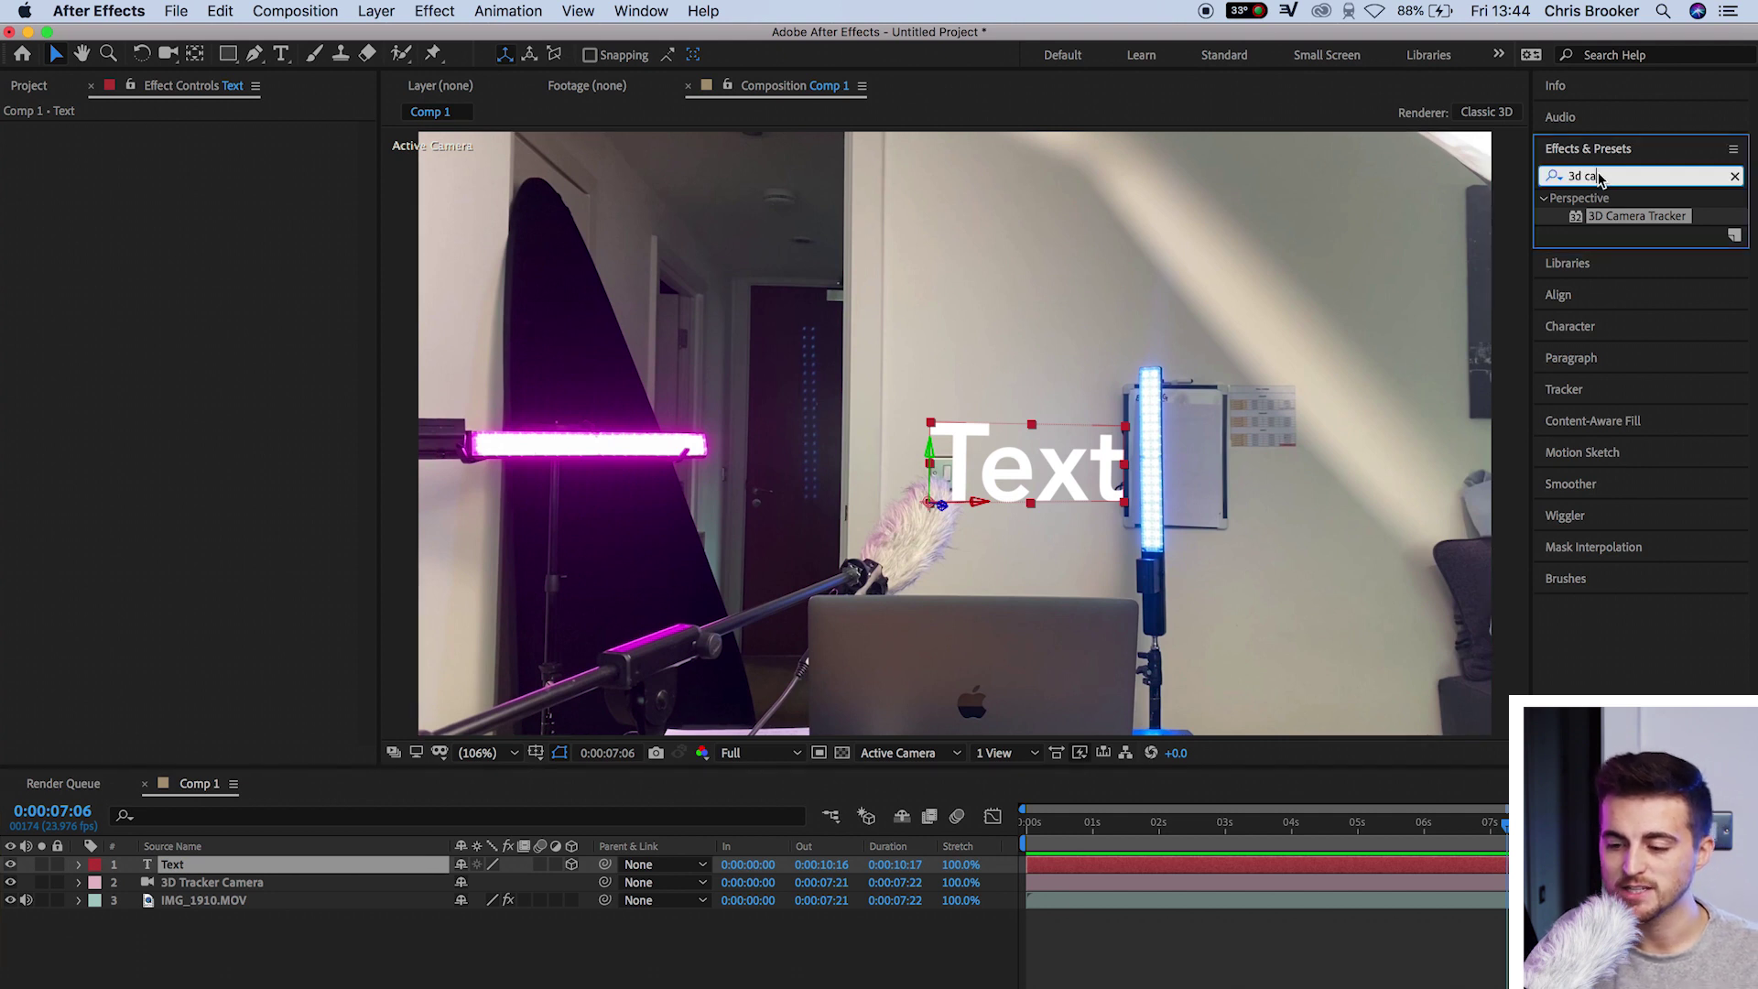
click(1554, 176)
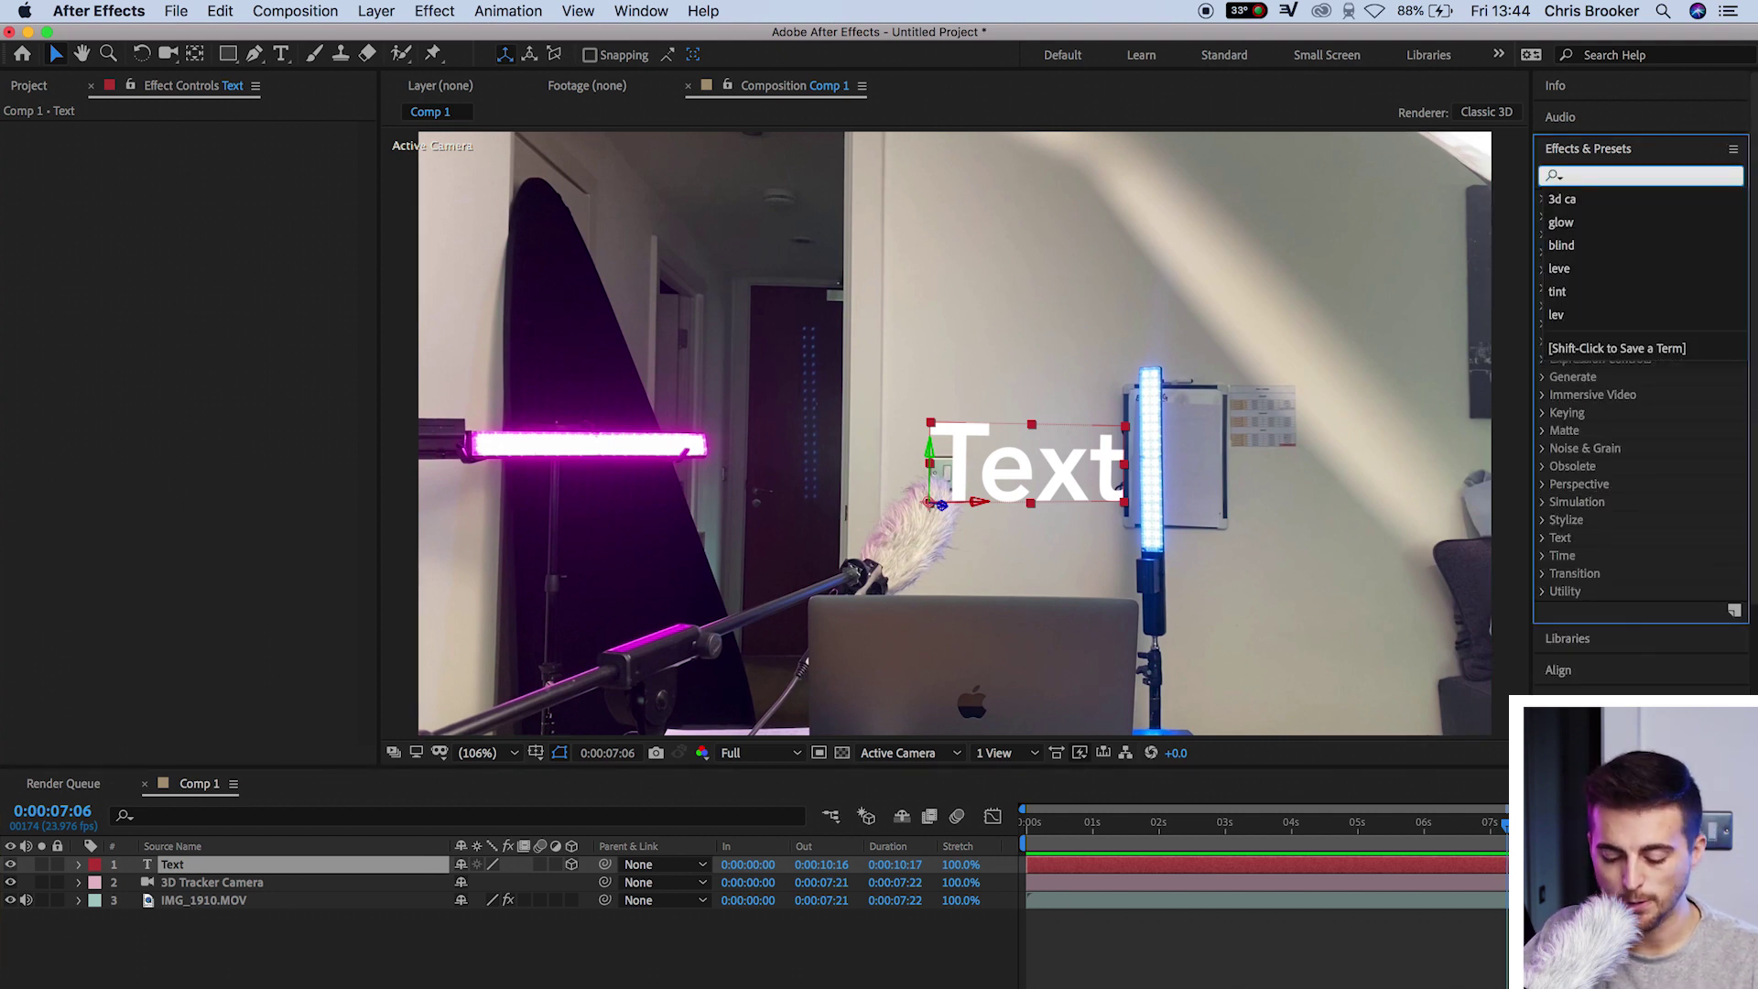
text(blinds)
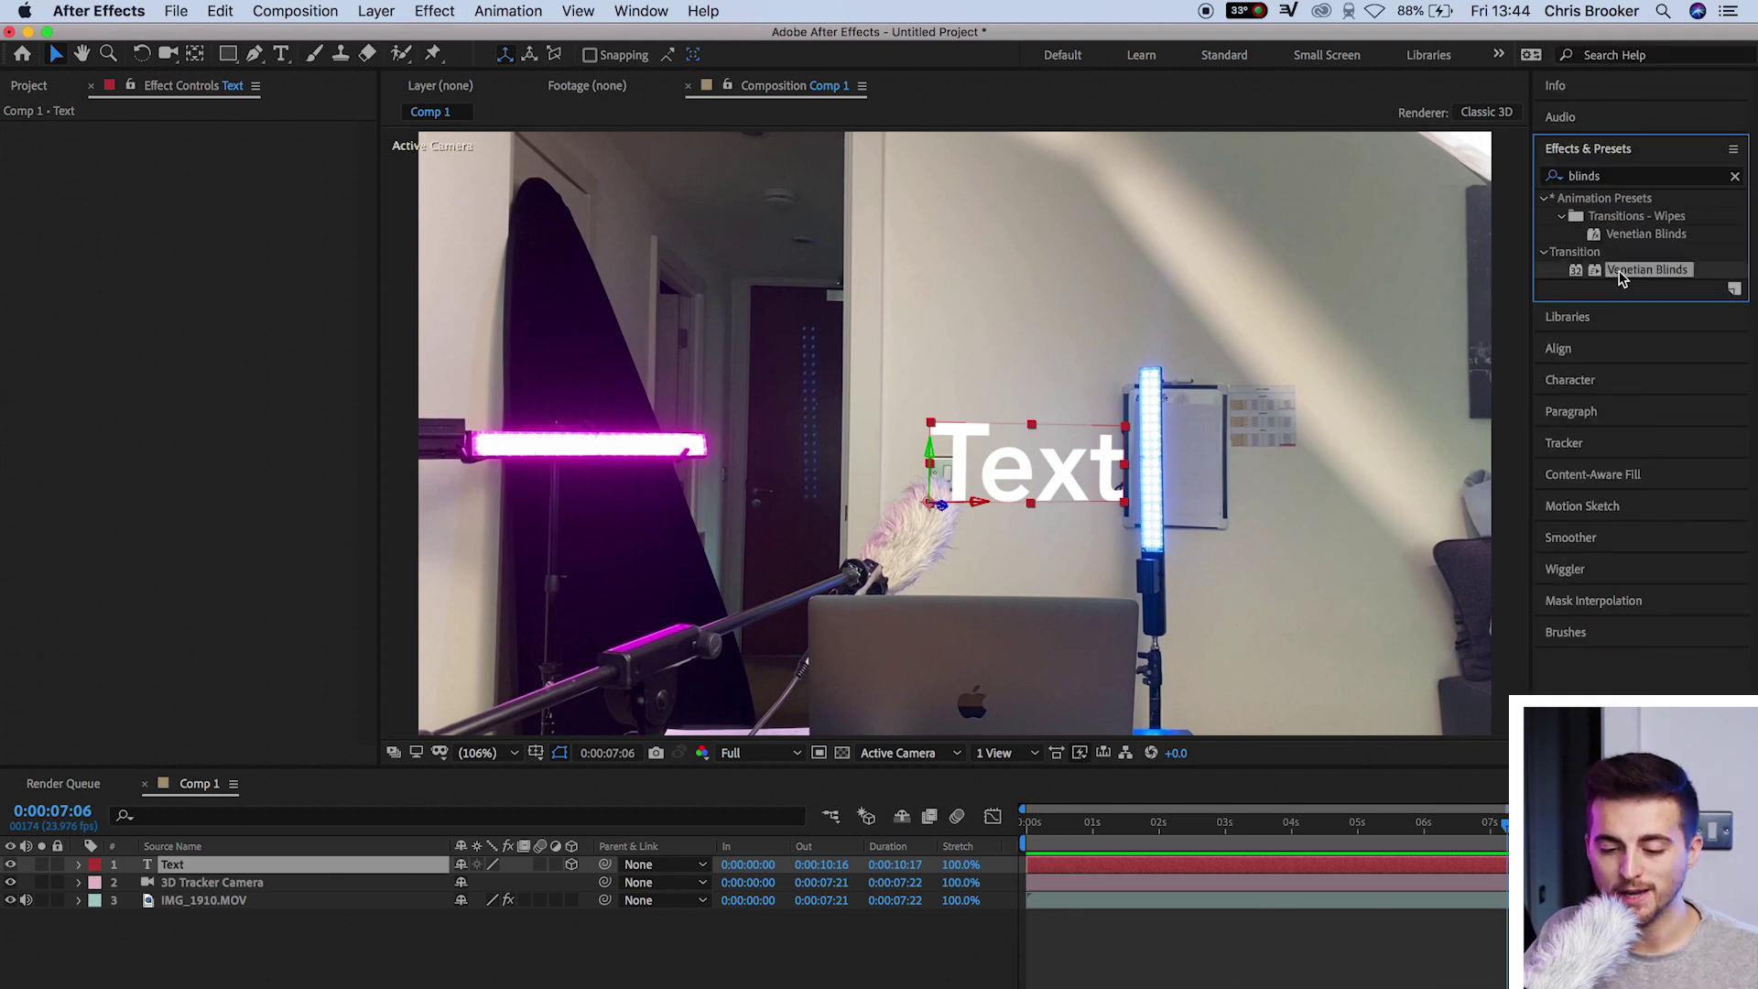
drag(1643, 275, 943, 472)
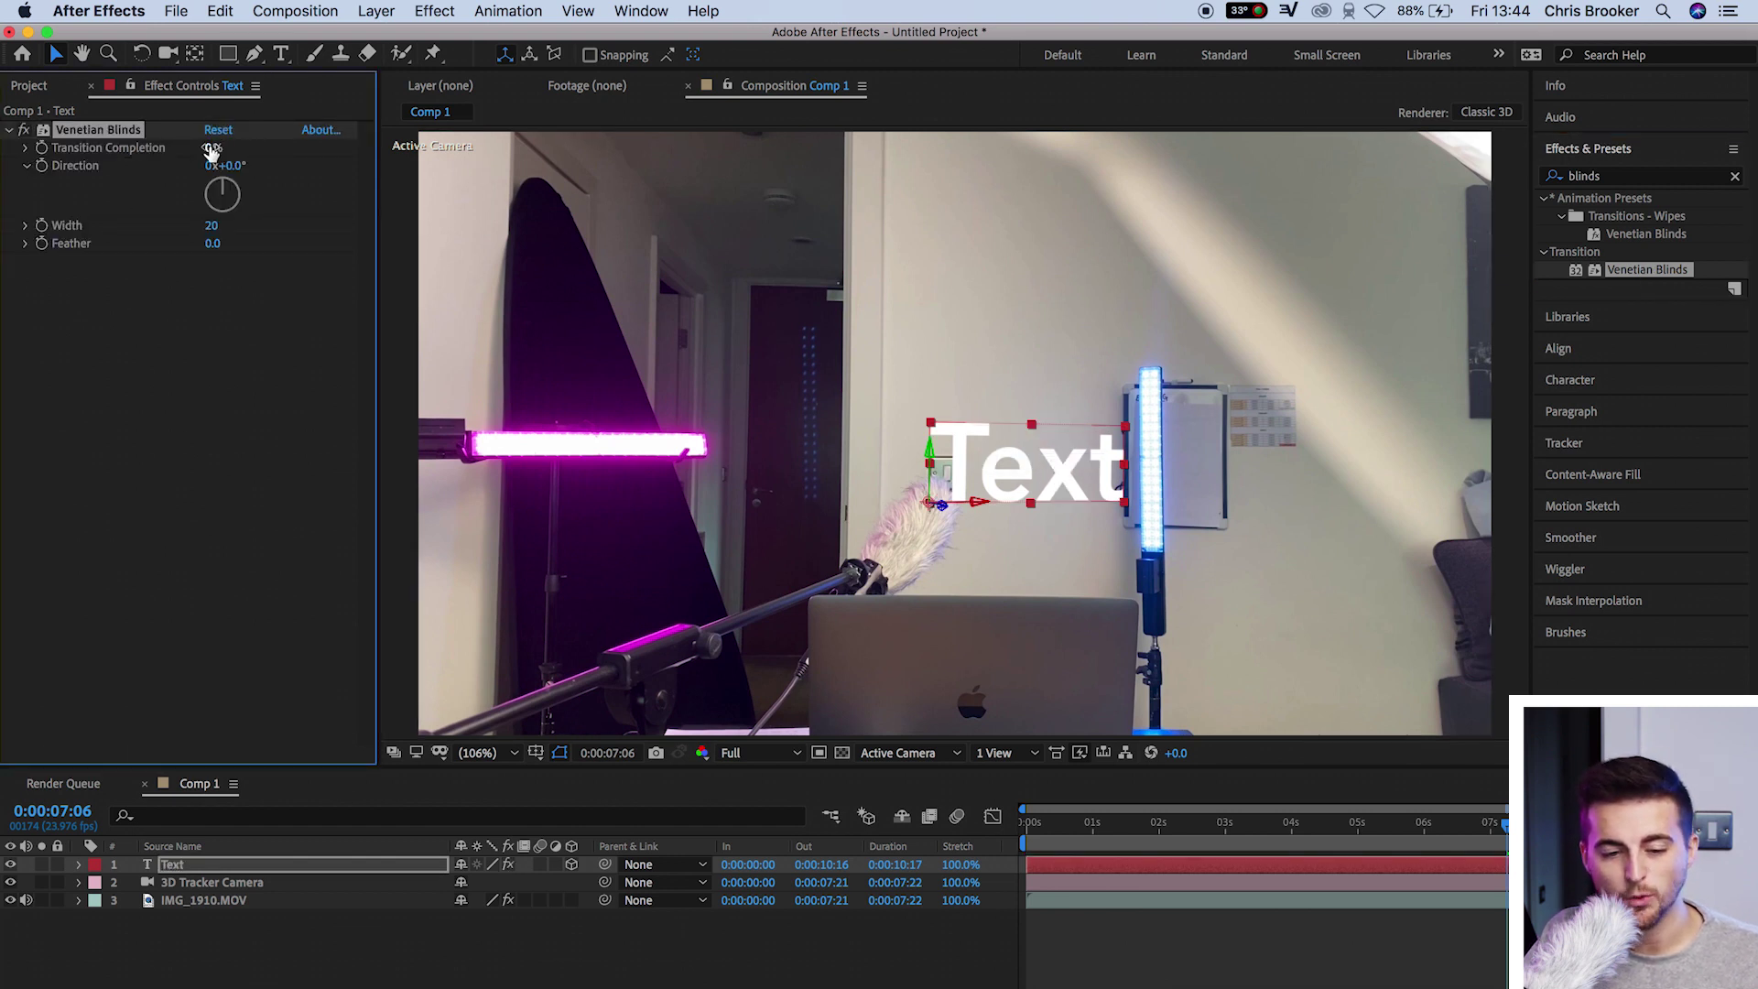
- Set Venetian Blinds Transition Completion to 32% and Width to 8
drag(210, 147, 244, 147)
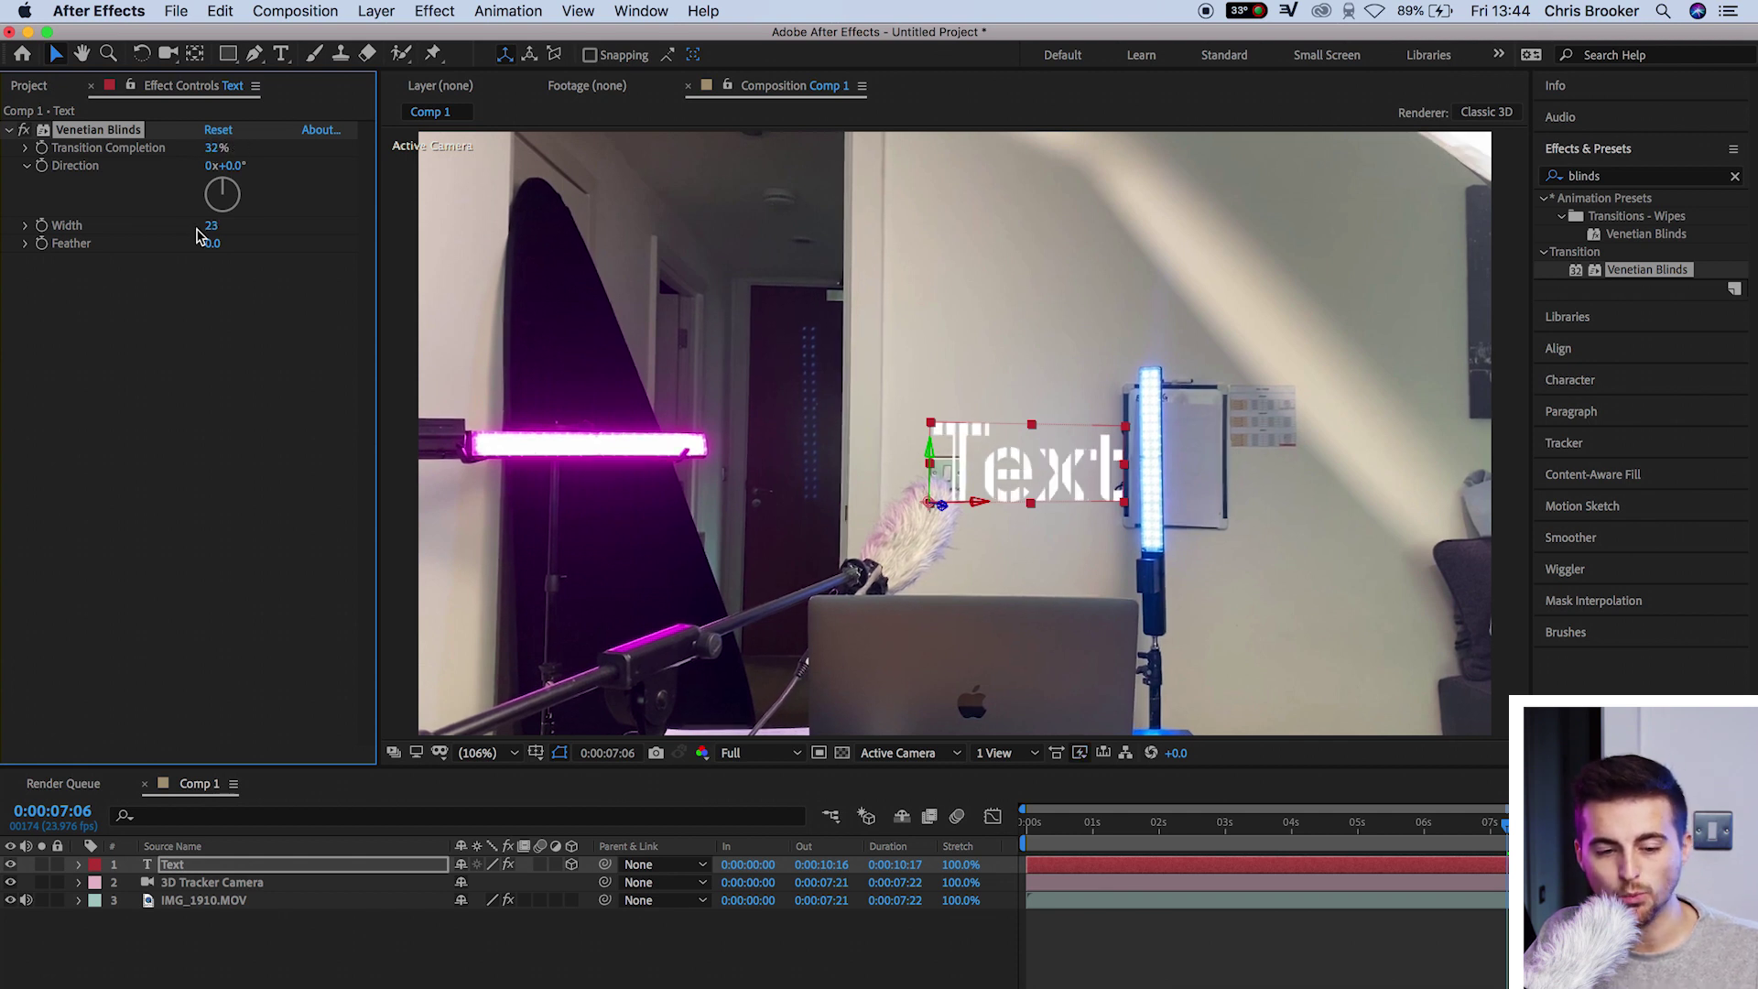
drag(211, 225, 211, 243)
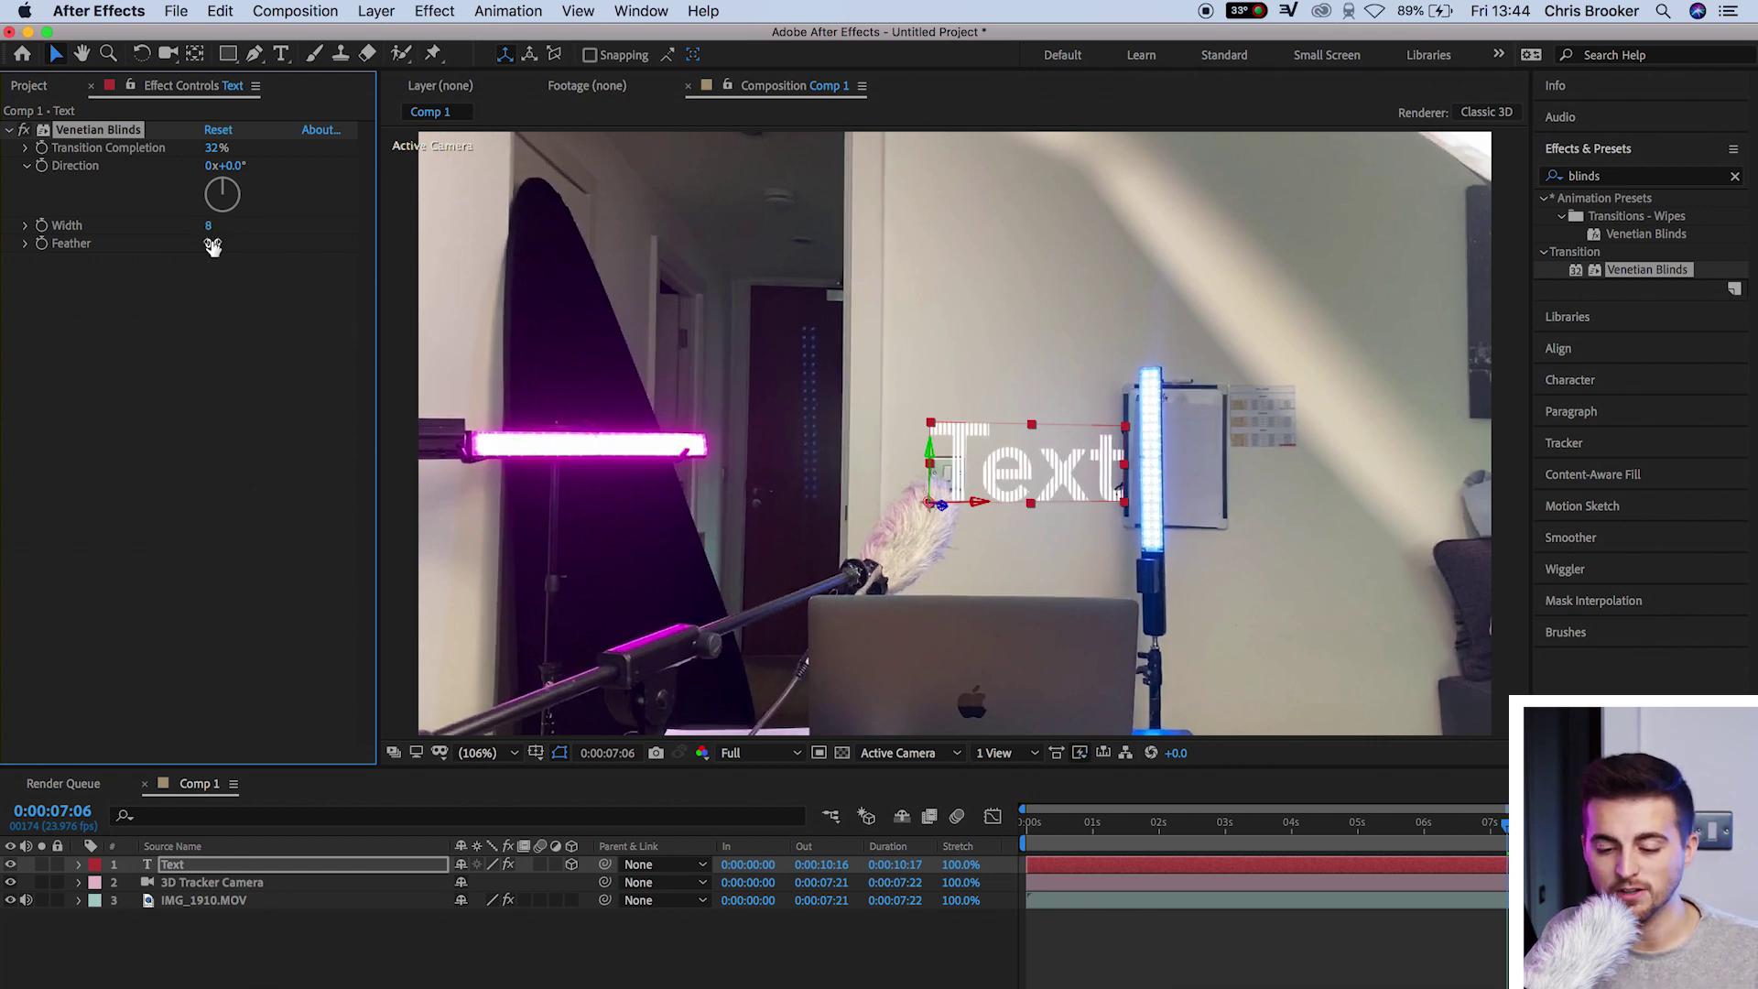
scroll(1044, 500, up, 4)
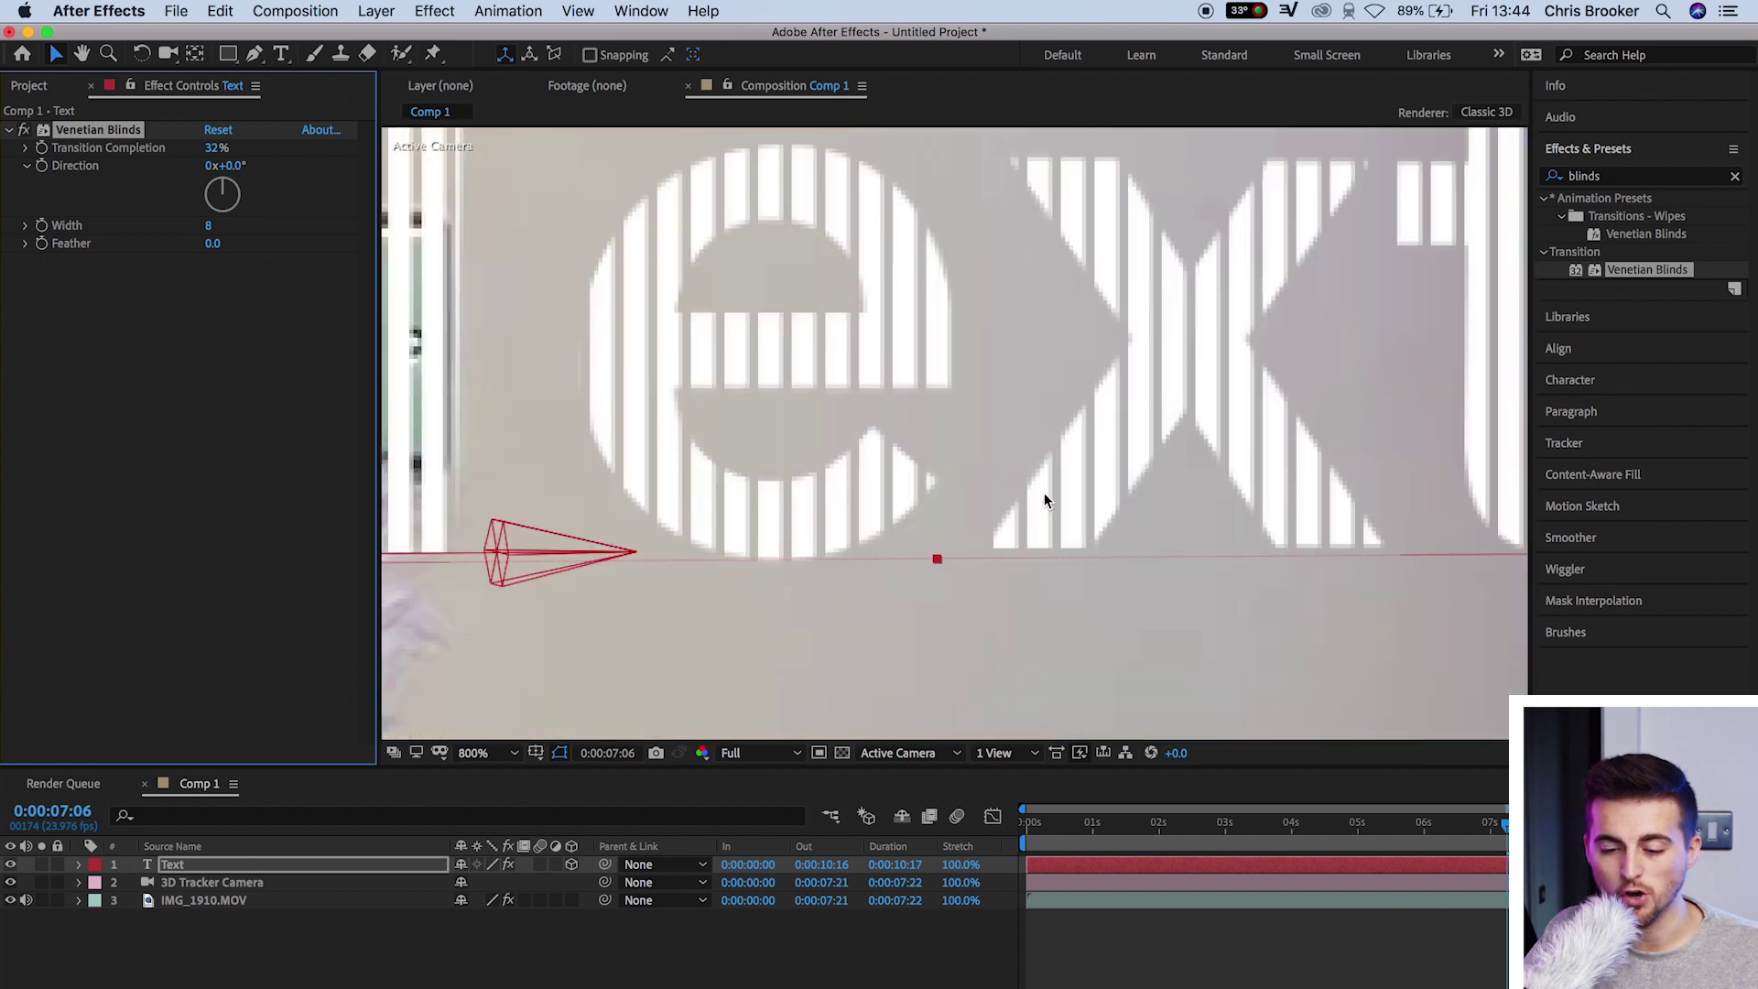
scroll(1048, 490, down, 1)
scroll(988, 373, down, 3)
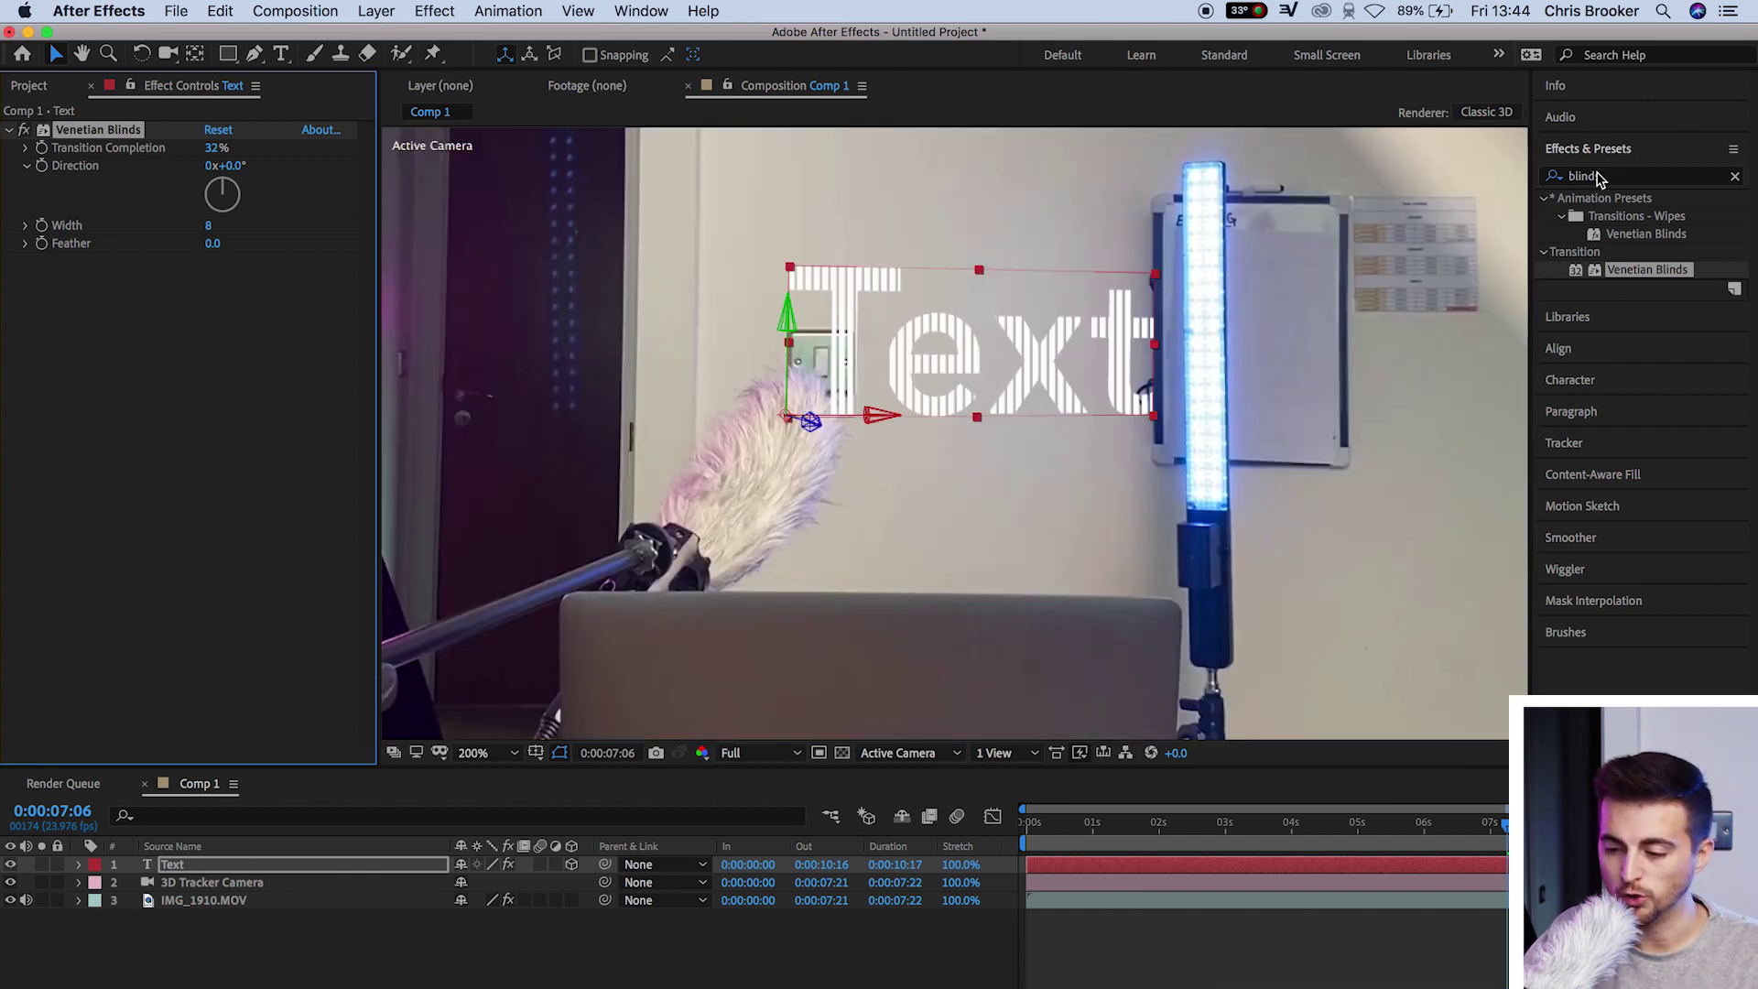
- Add a Stylize > Glow effect to the striped text with Glow Radius 38.0
double_click(1582, 176)
text(glow)
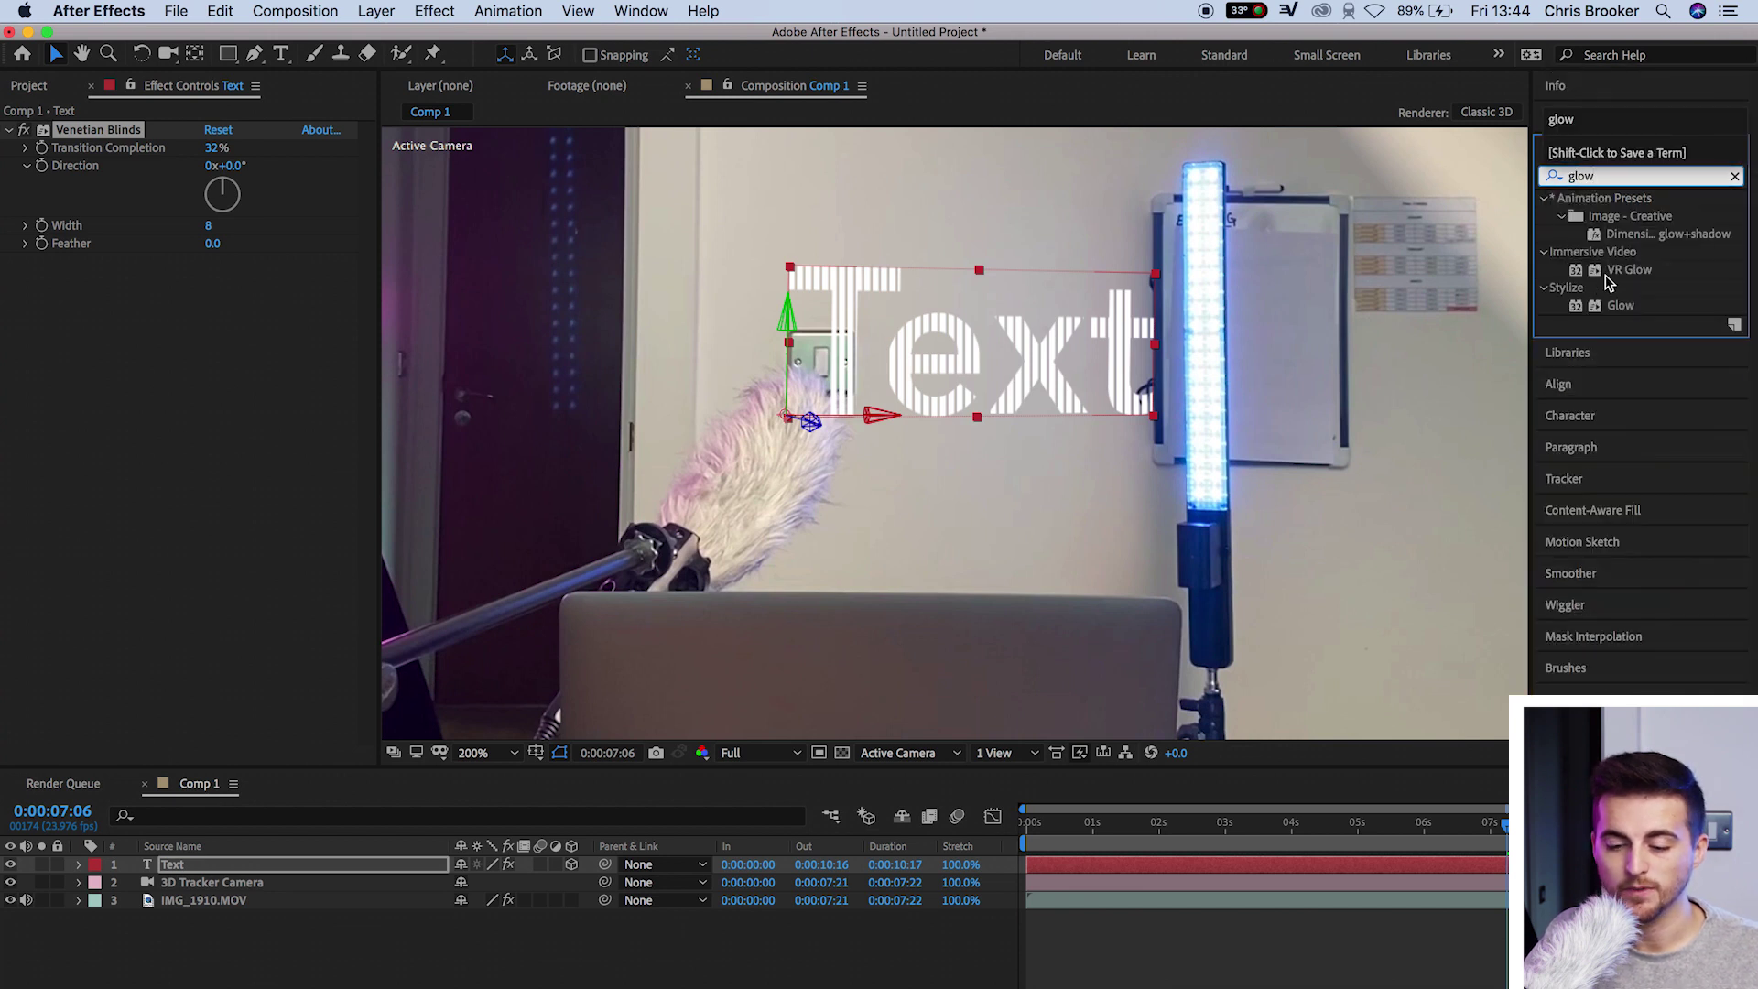
drag(1620, 305, 1099, 344)
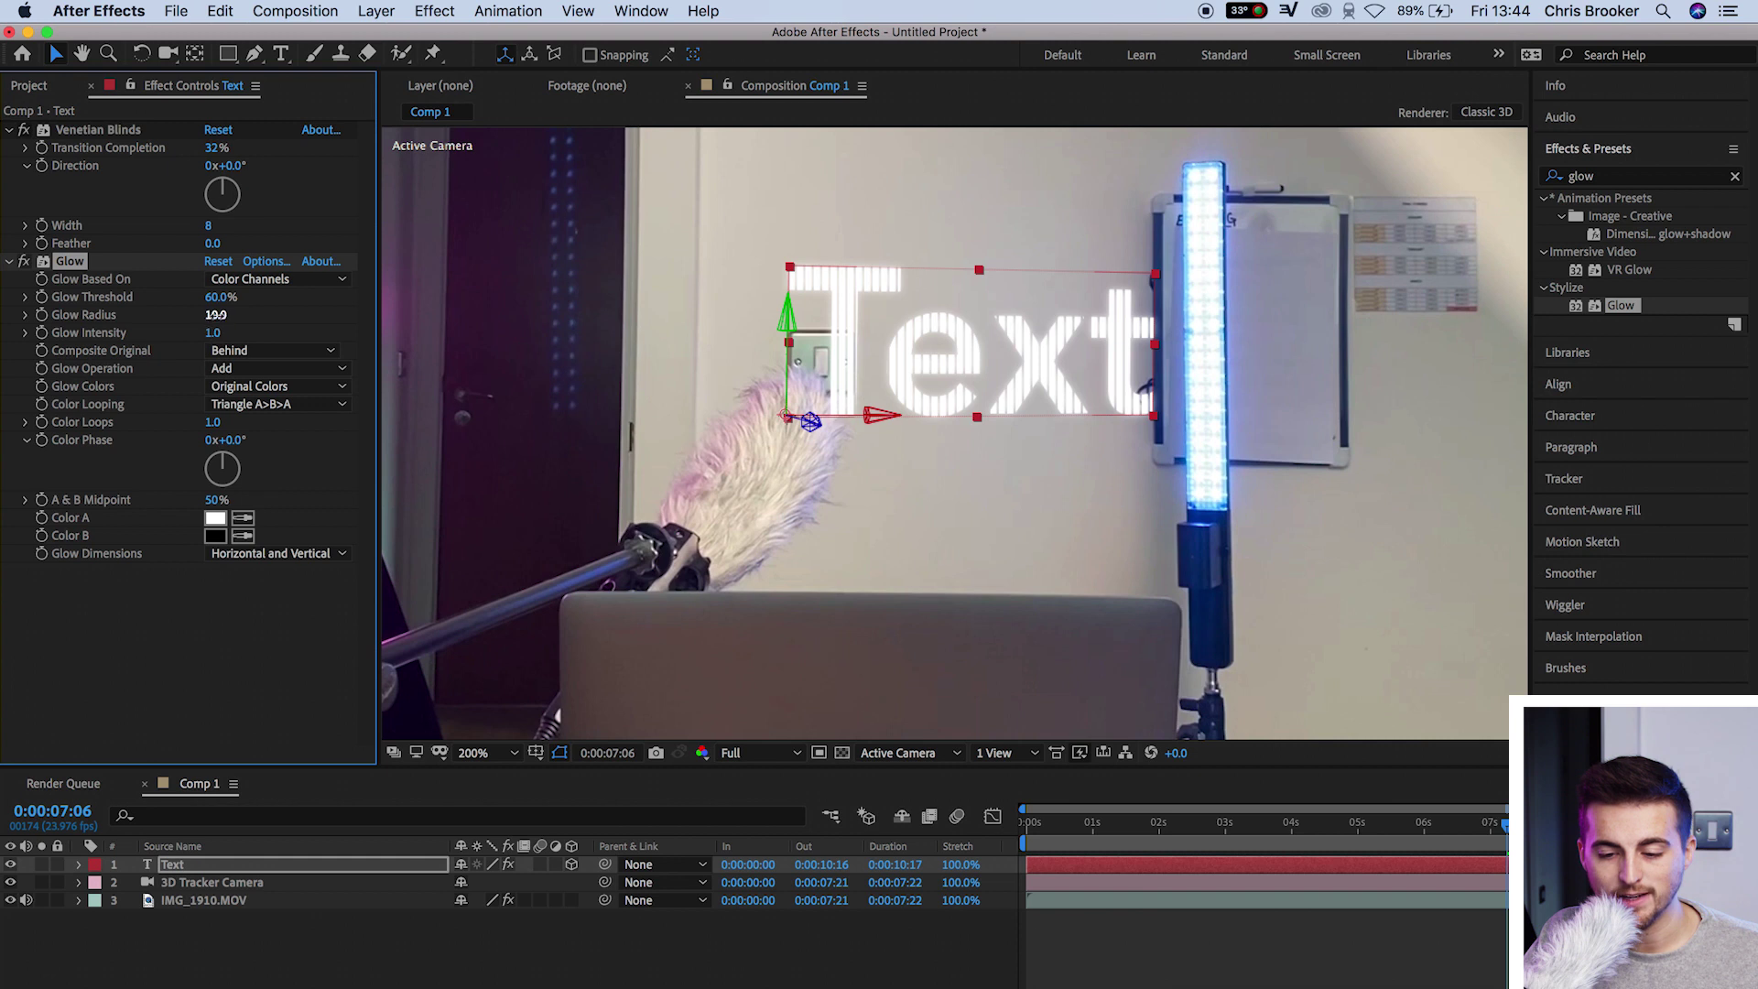
drag(236, 315, 242, 315)
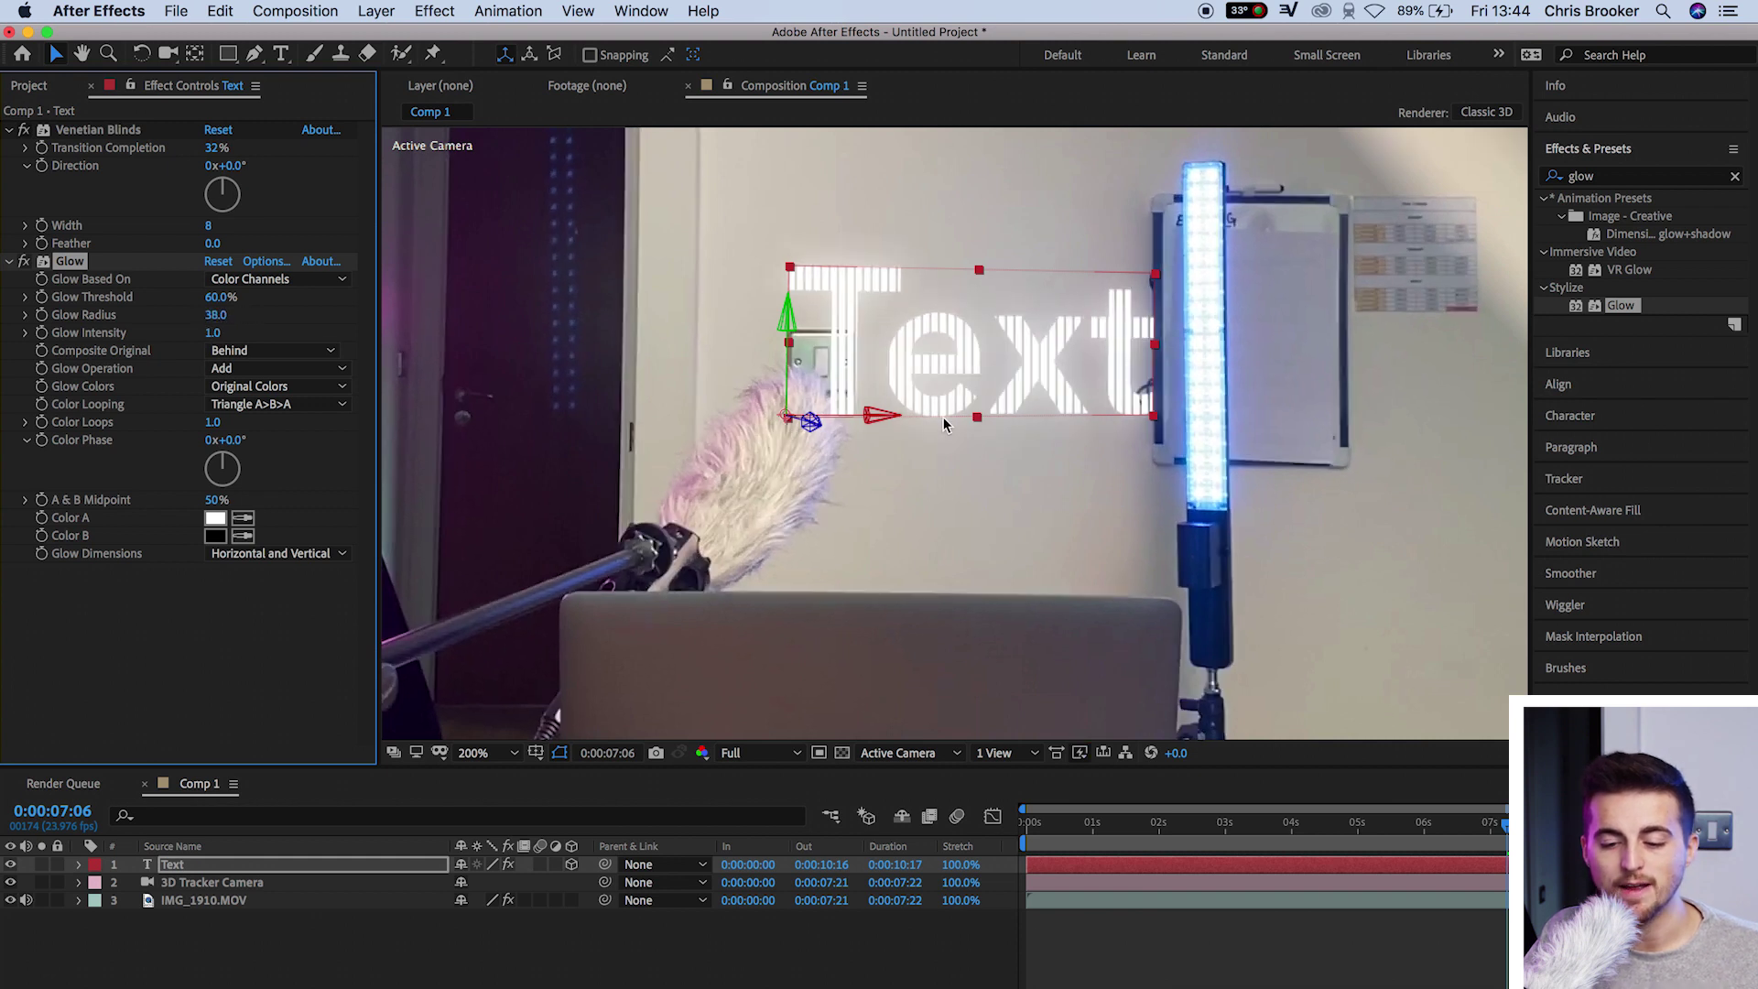
click(1208, 943)
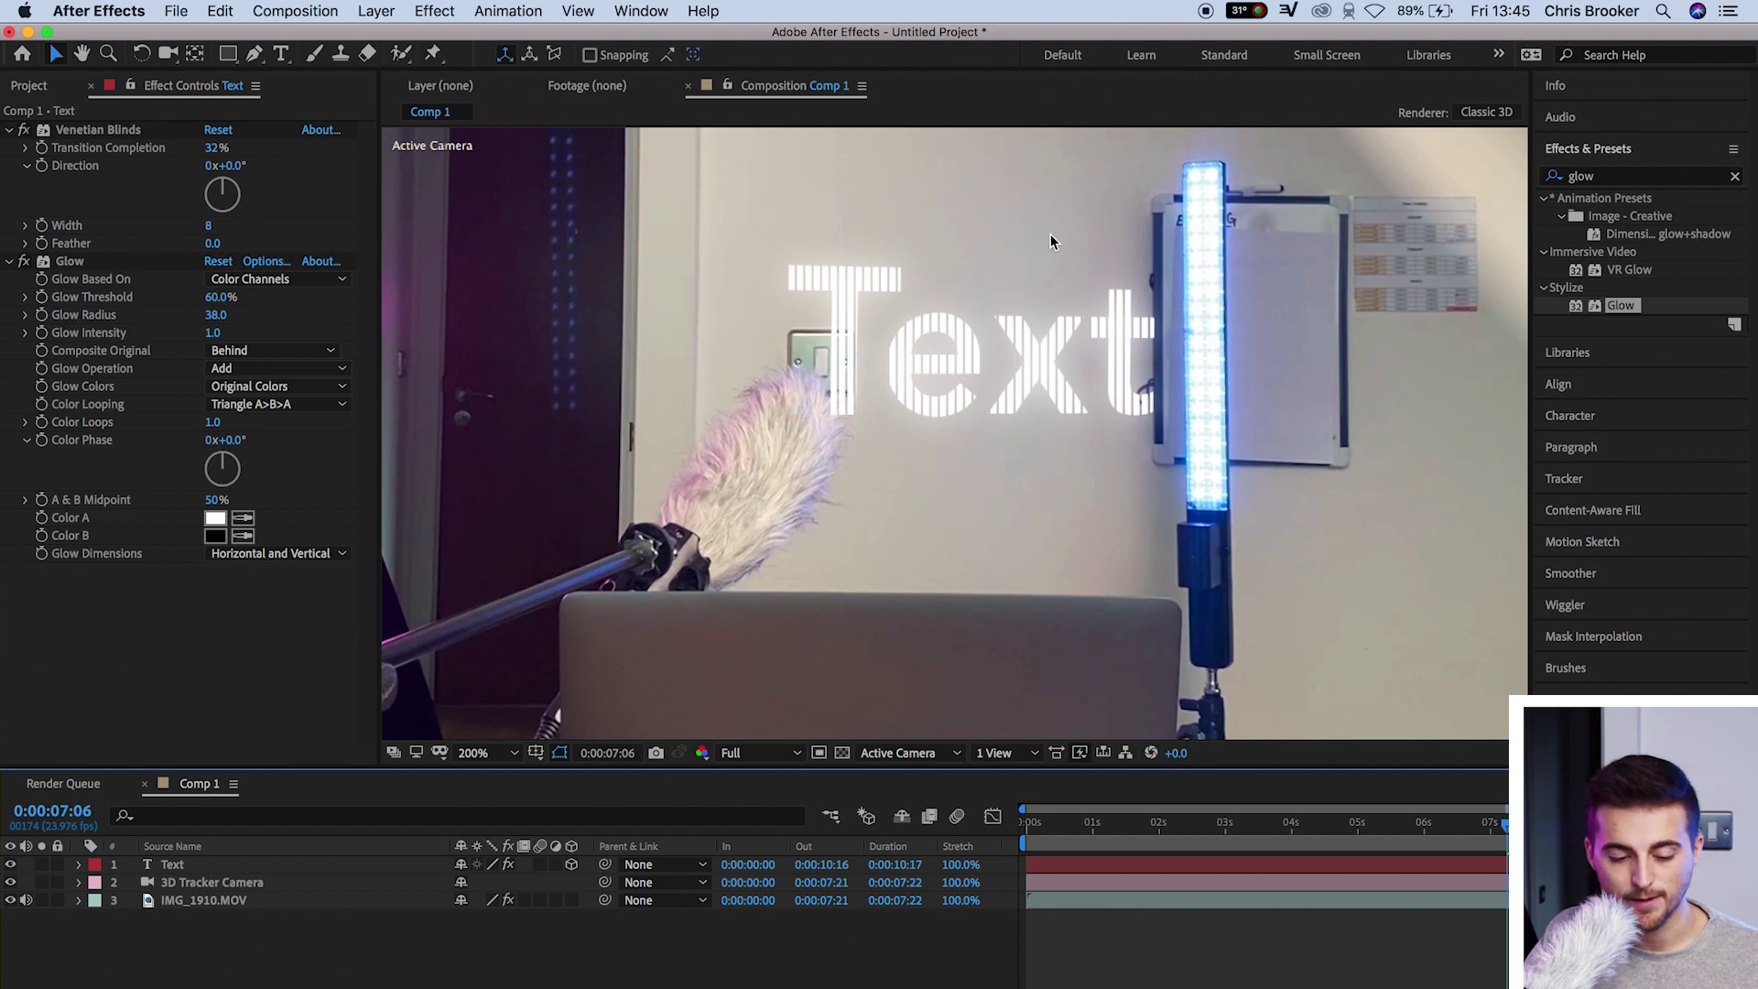
- Duplicate the Text layer into a Text 2 copy and scrub to an earlier frame
click(171, 865)
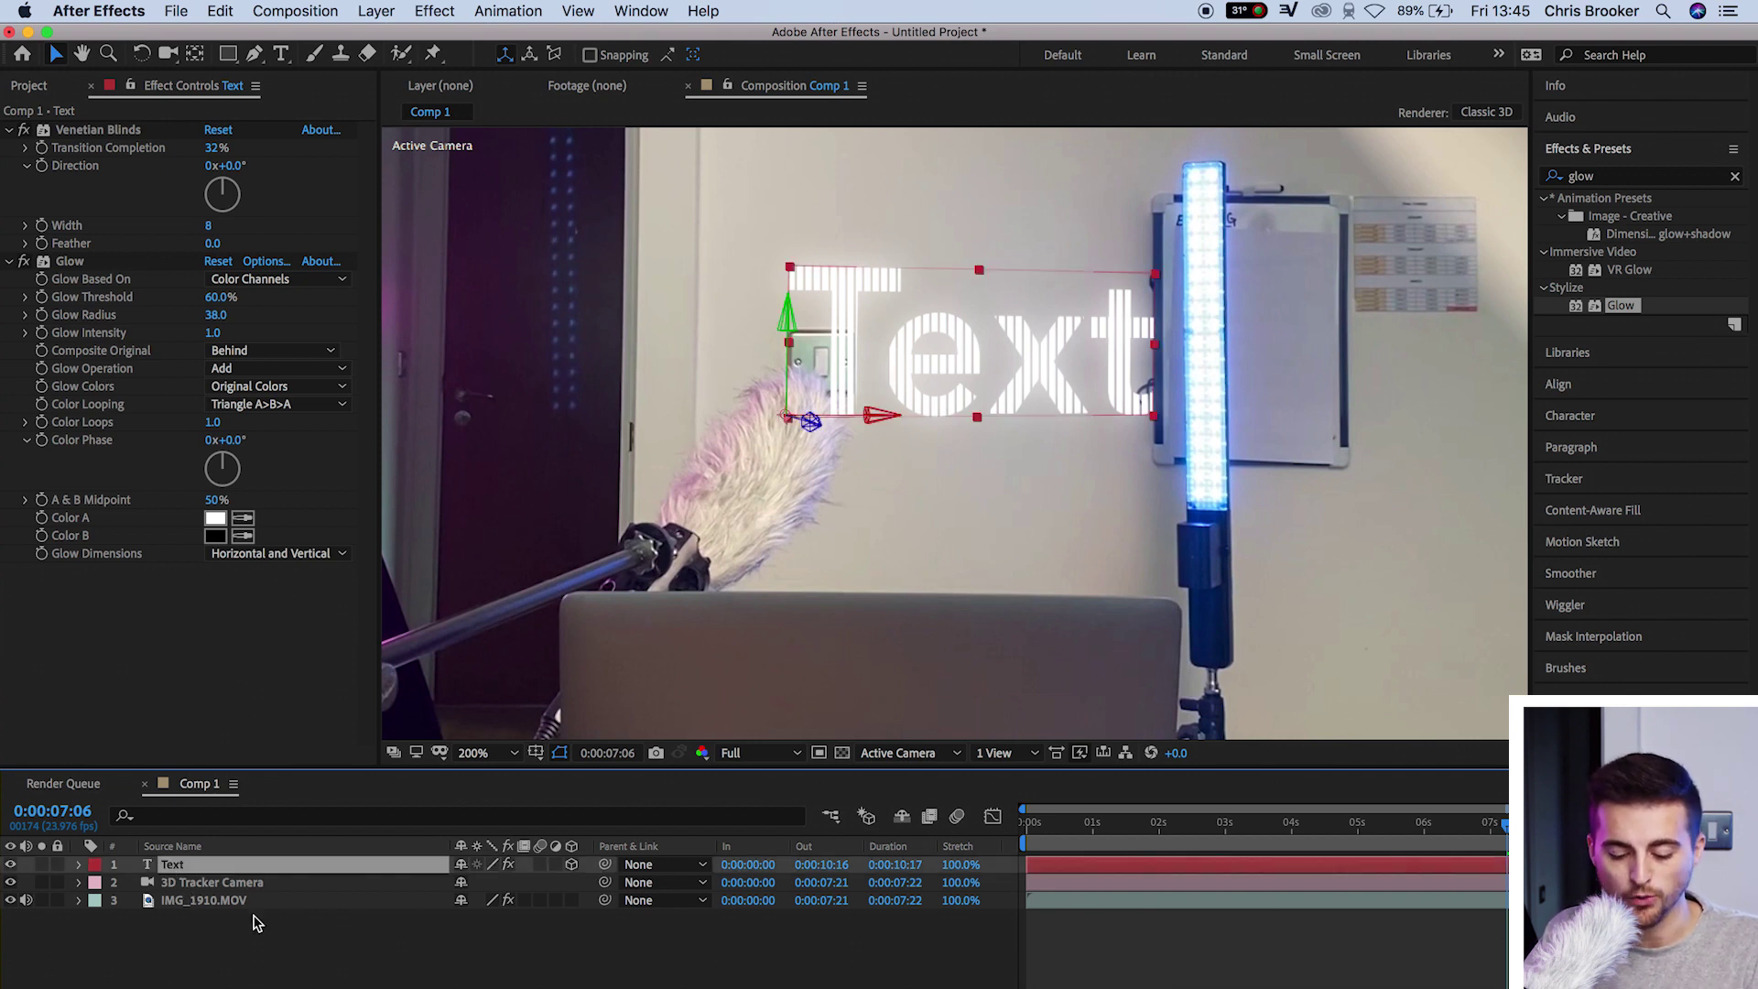
key(ctrl+d)
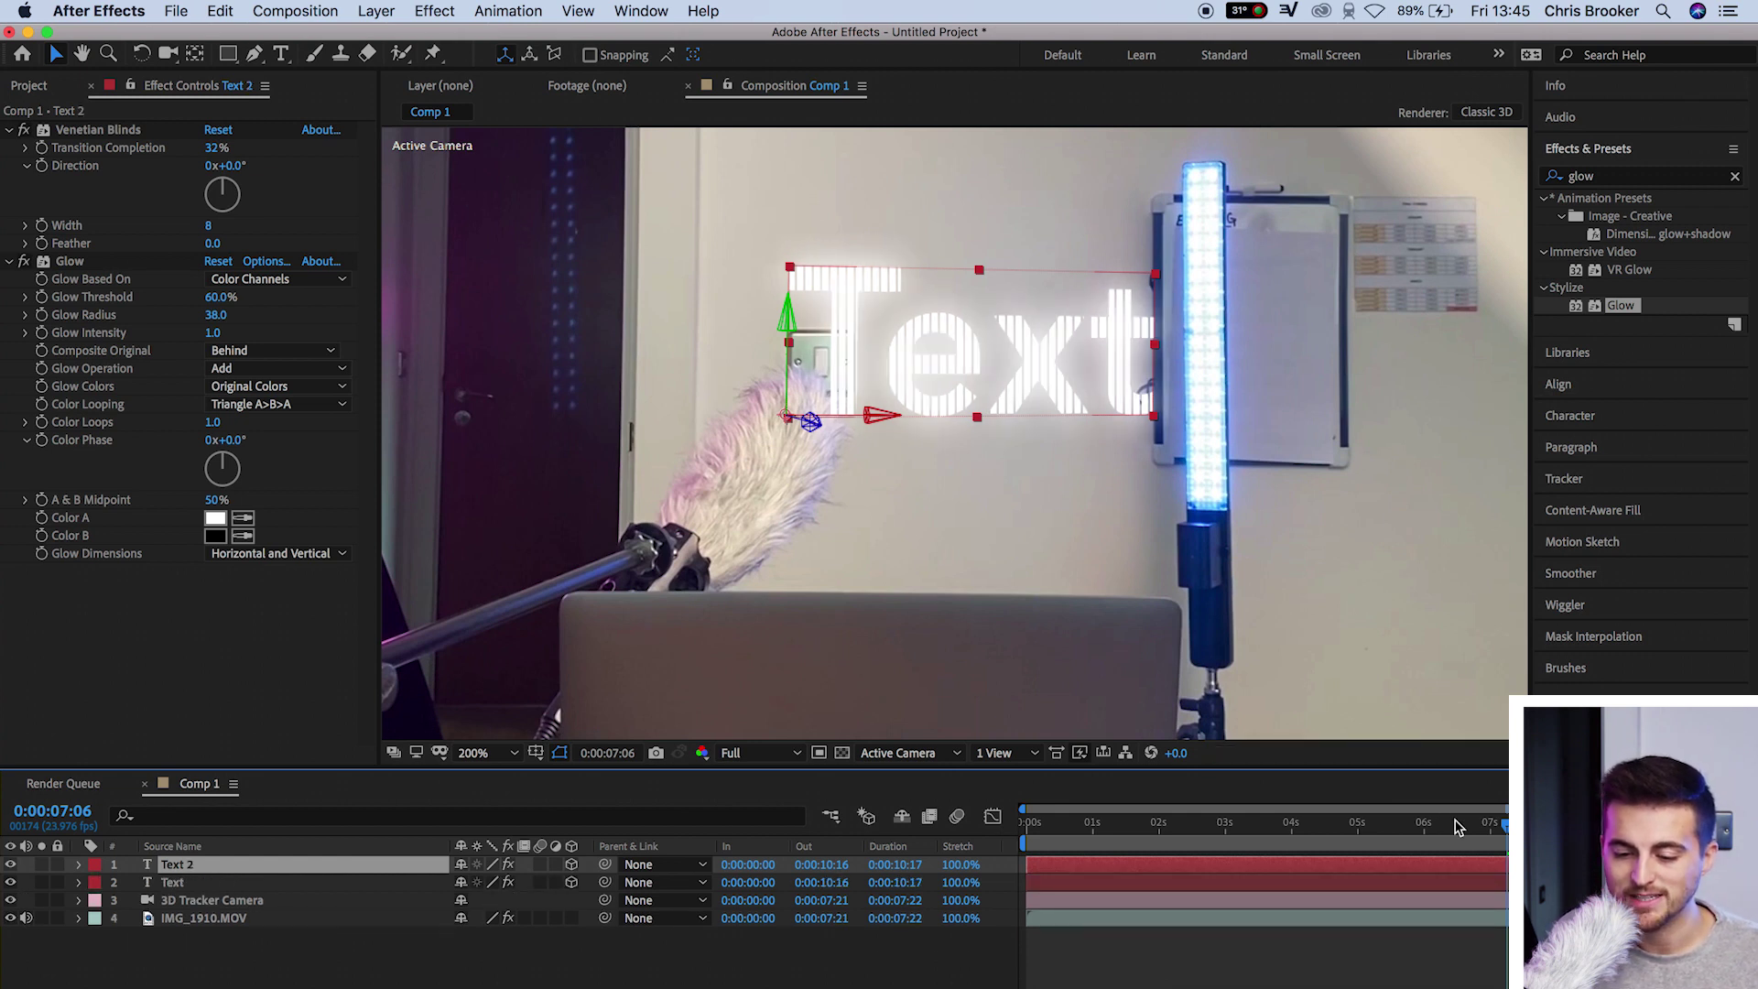
drag(1458, 827, 1361, 827)
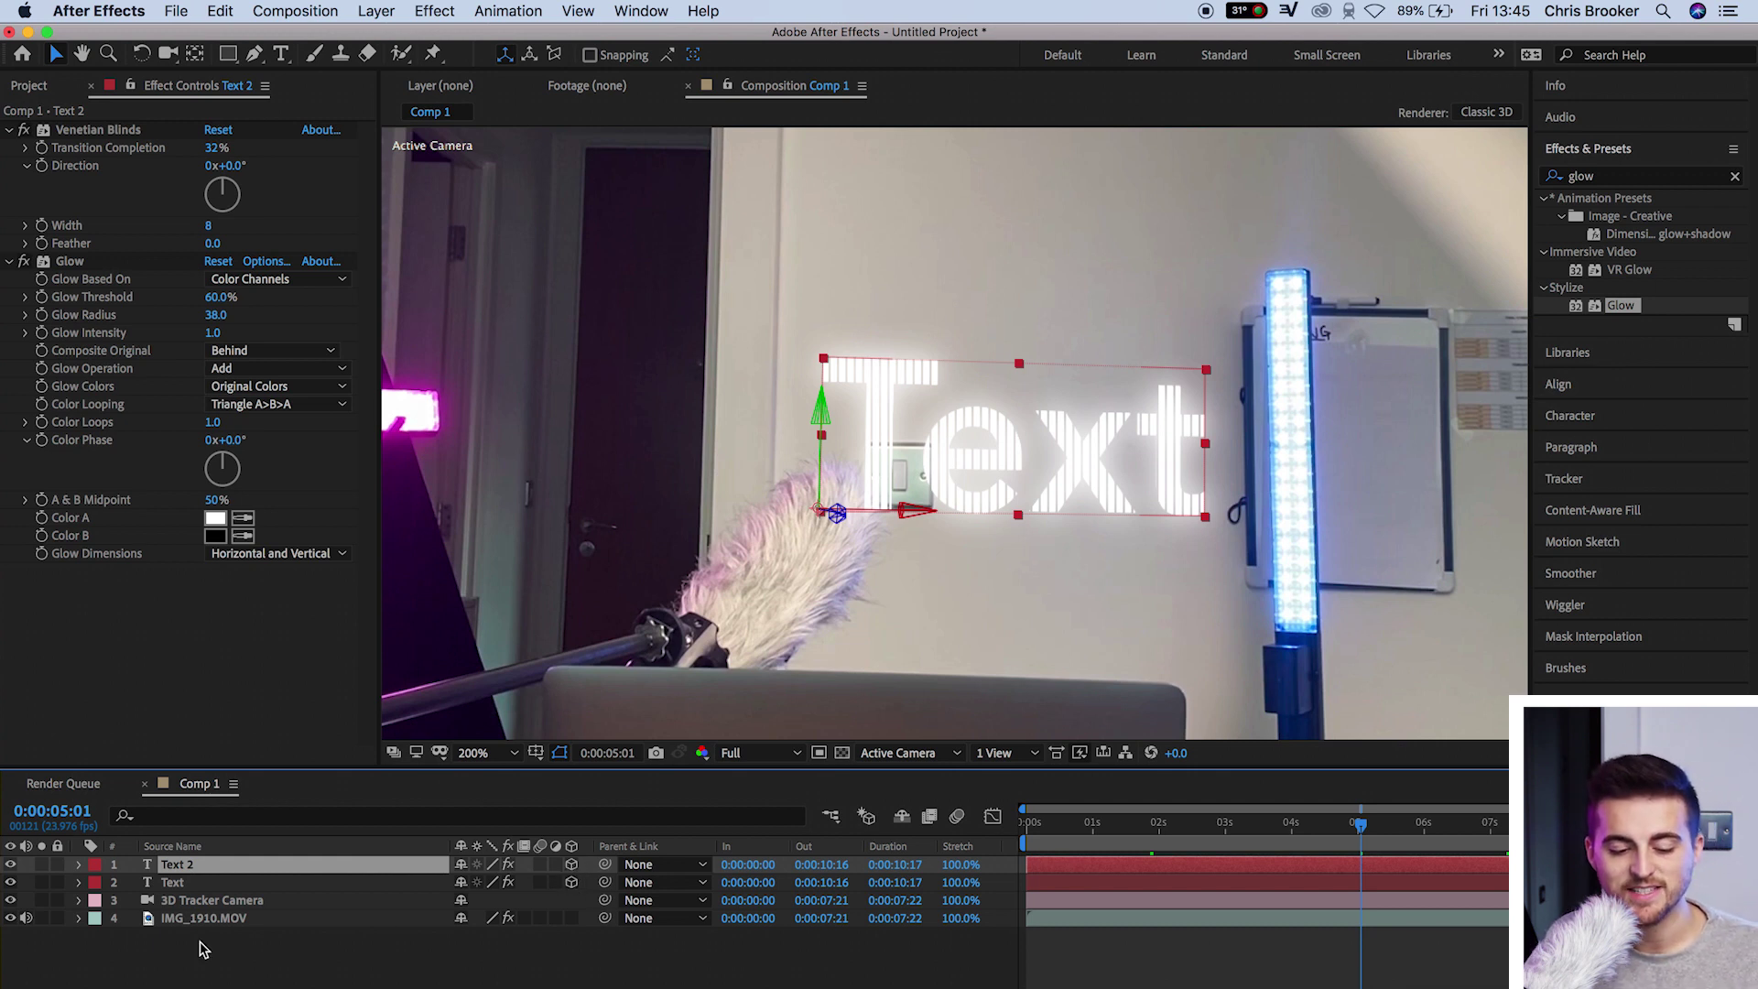
- Apply Tint to the original Text layer and move it above Venetian Blinds and Glow
click(173, 885)
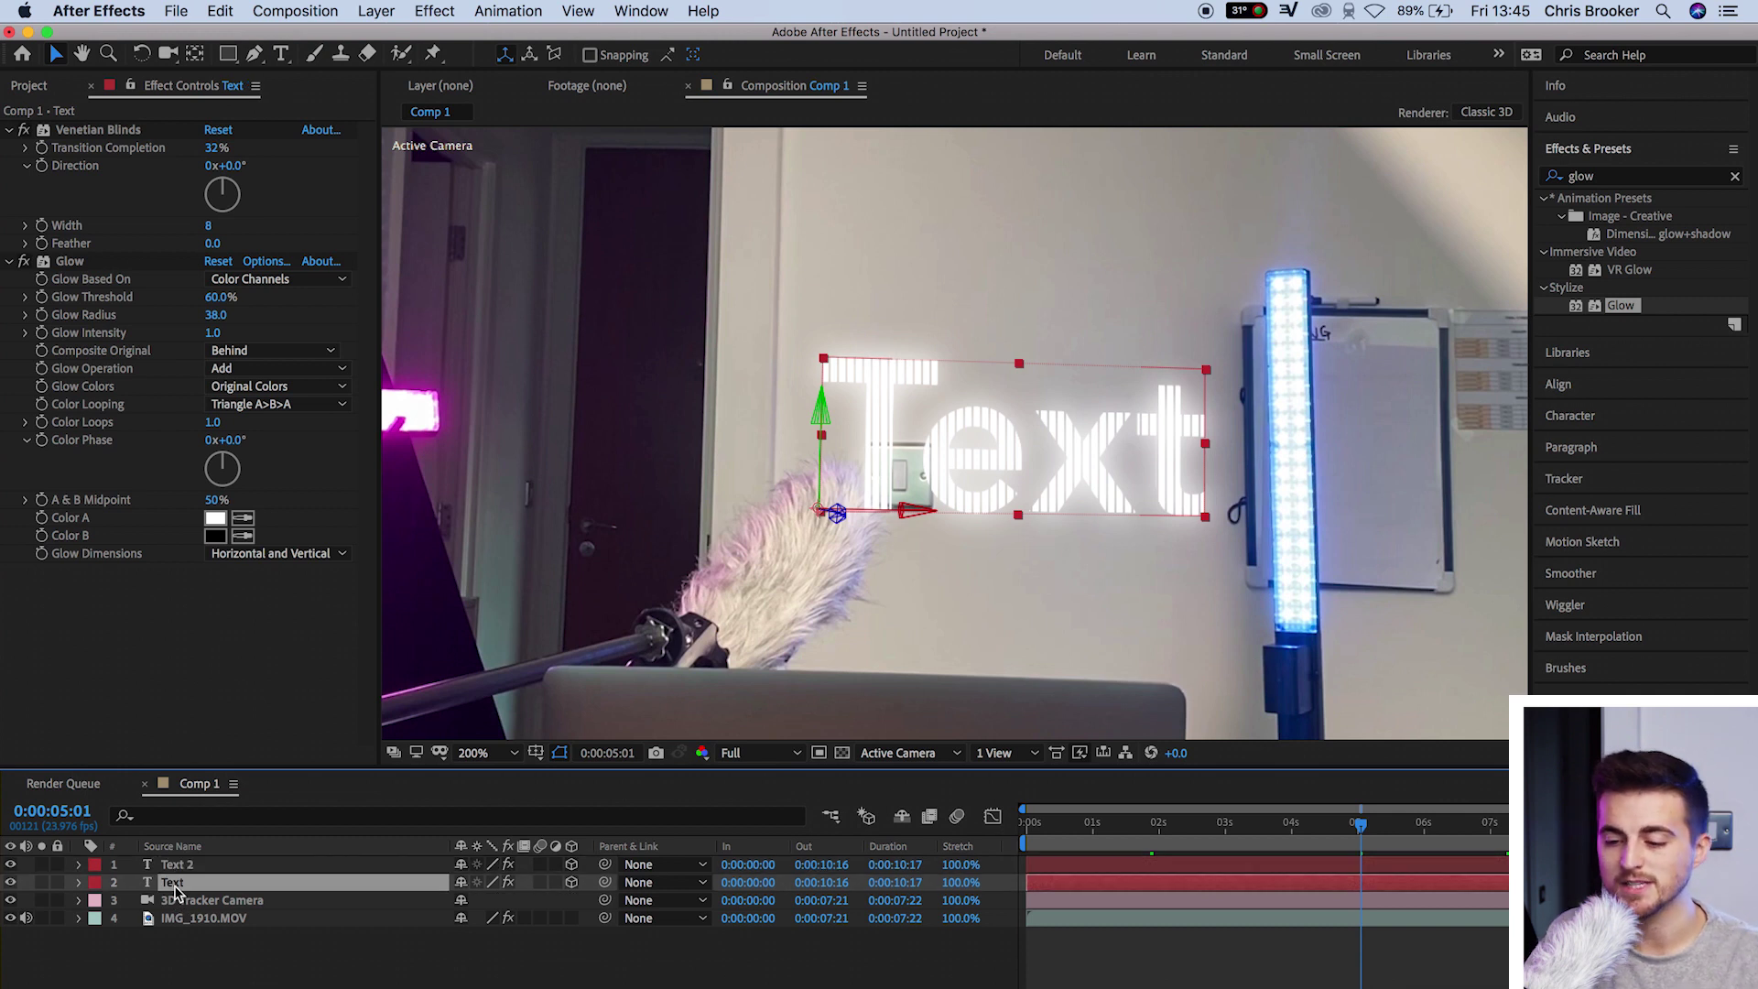
click(1602, 179)
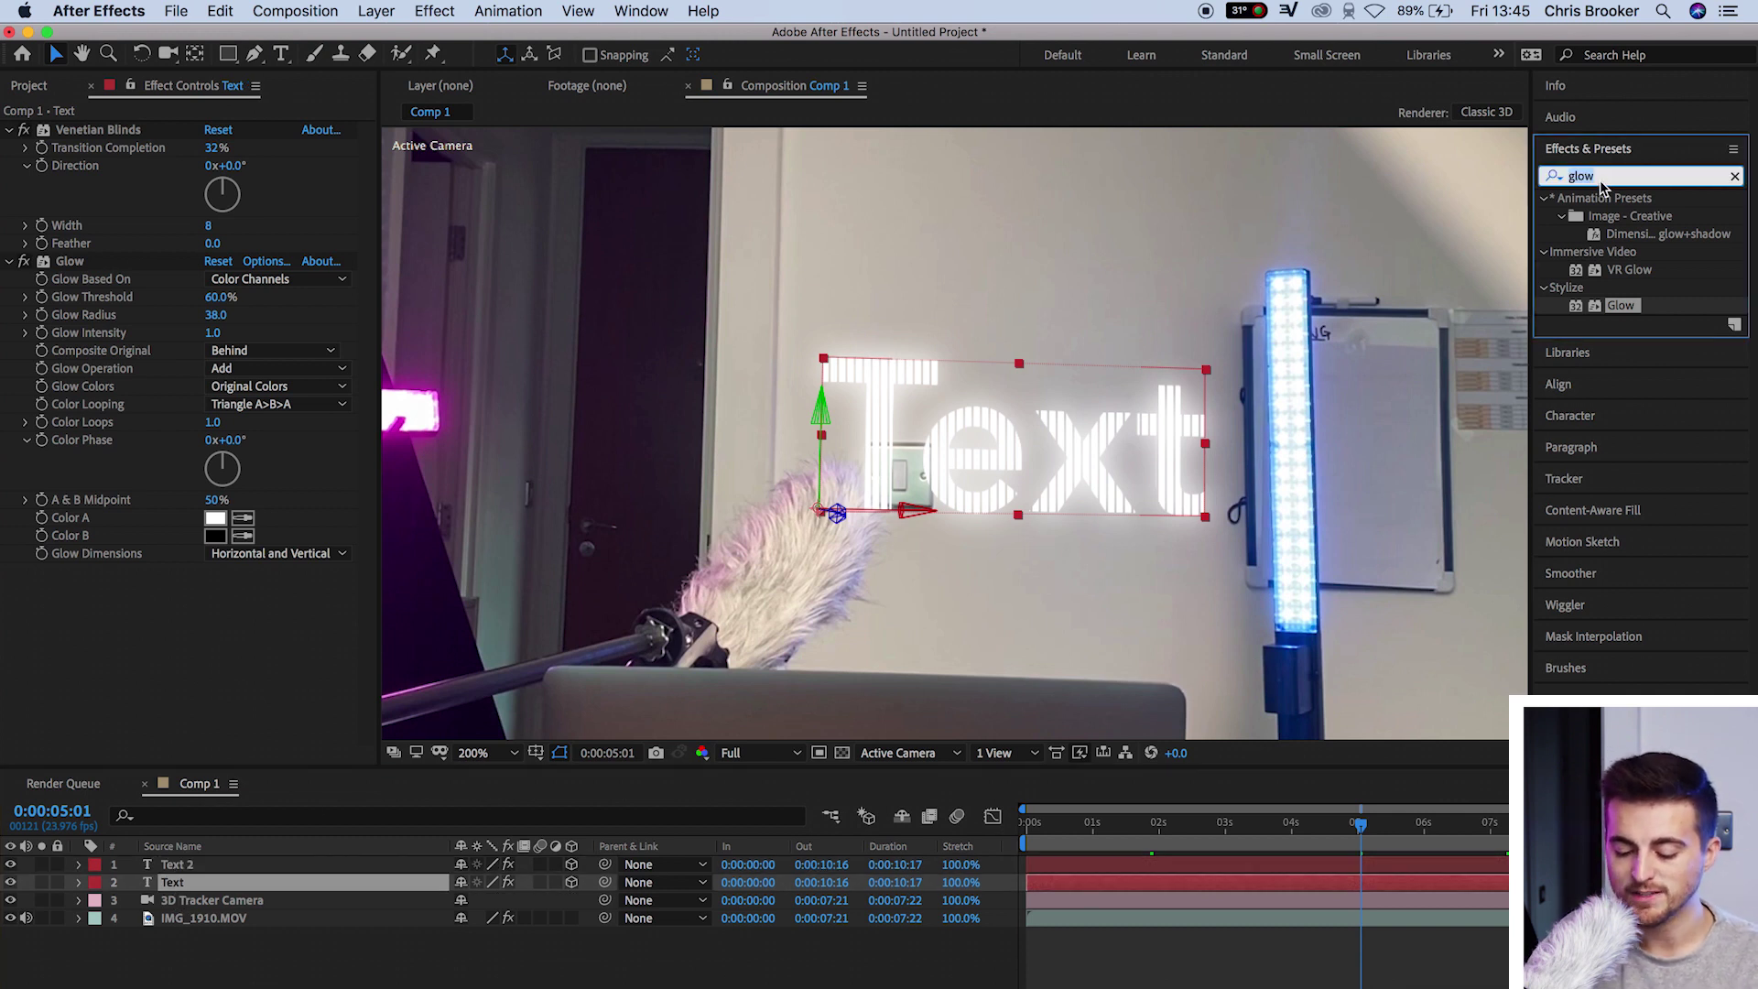
text(tint)
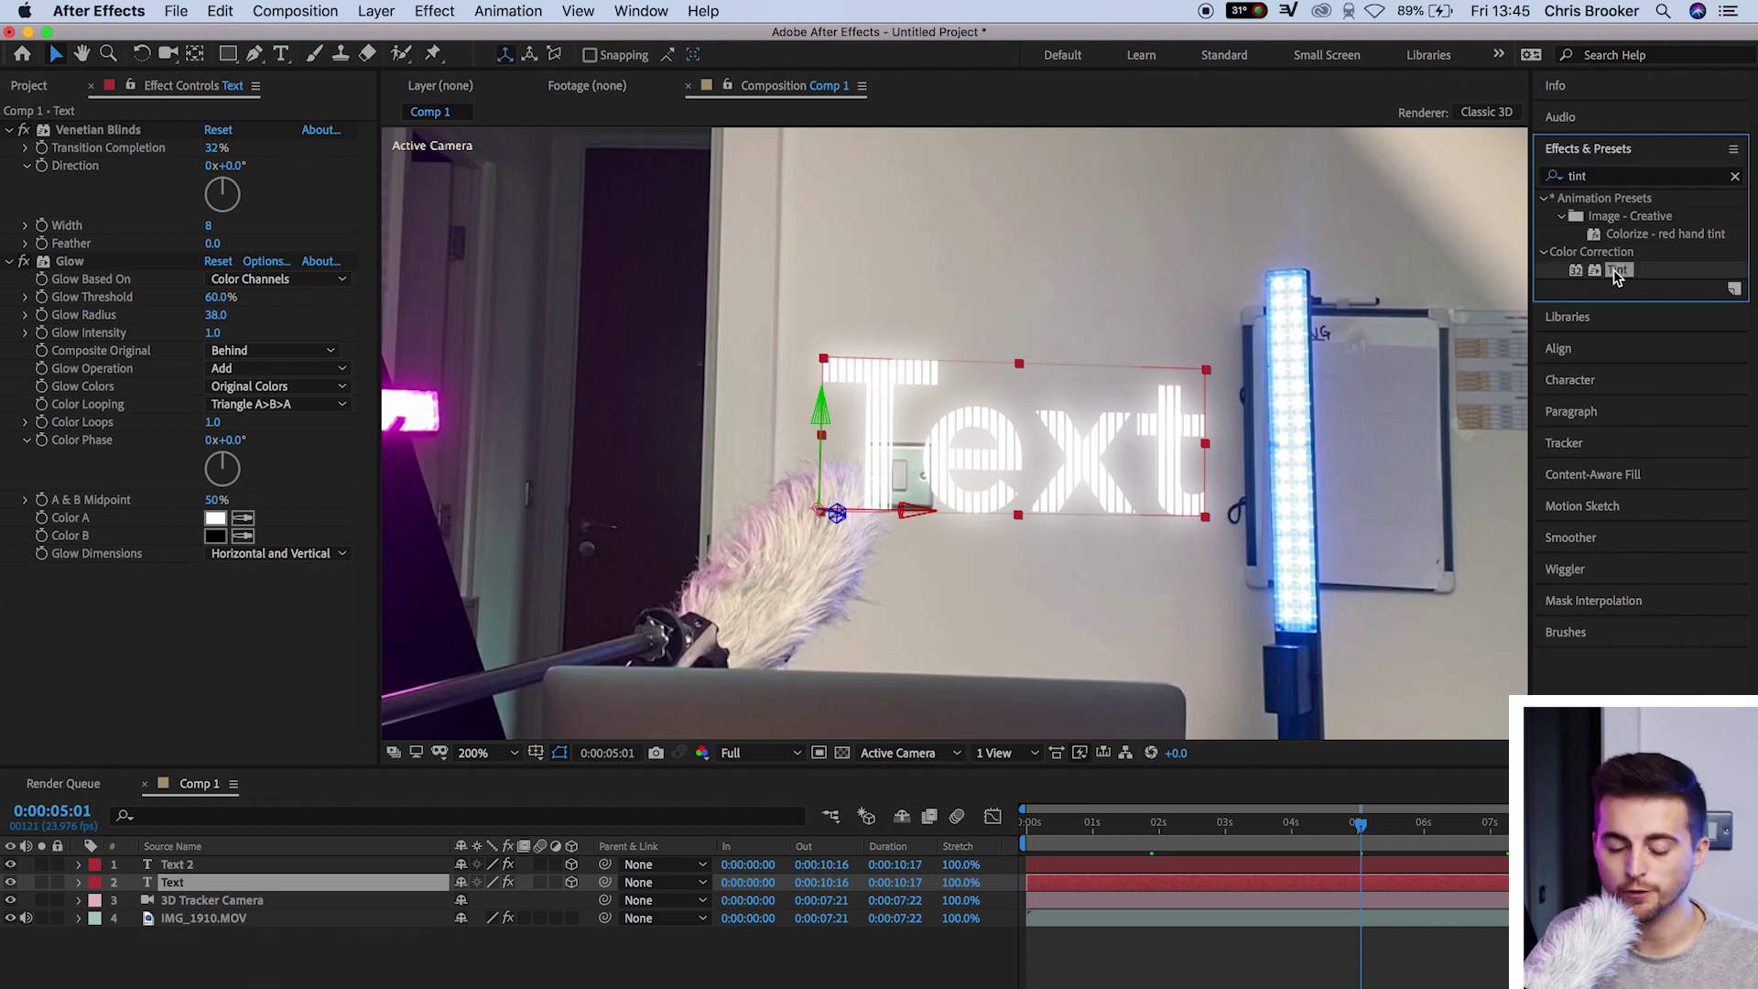
drag(1620, 270, 192, 883)
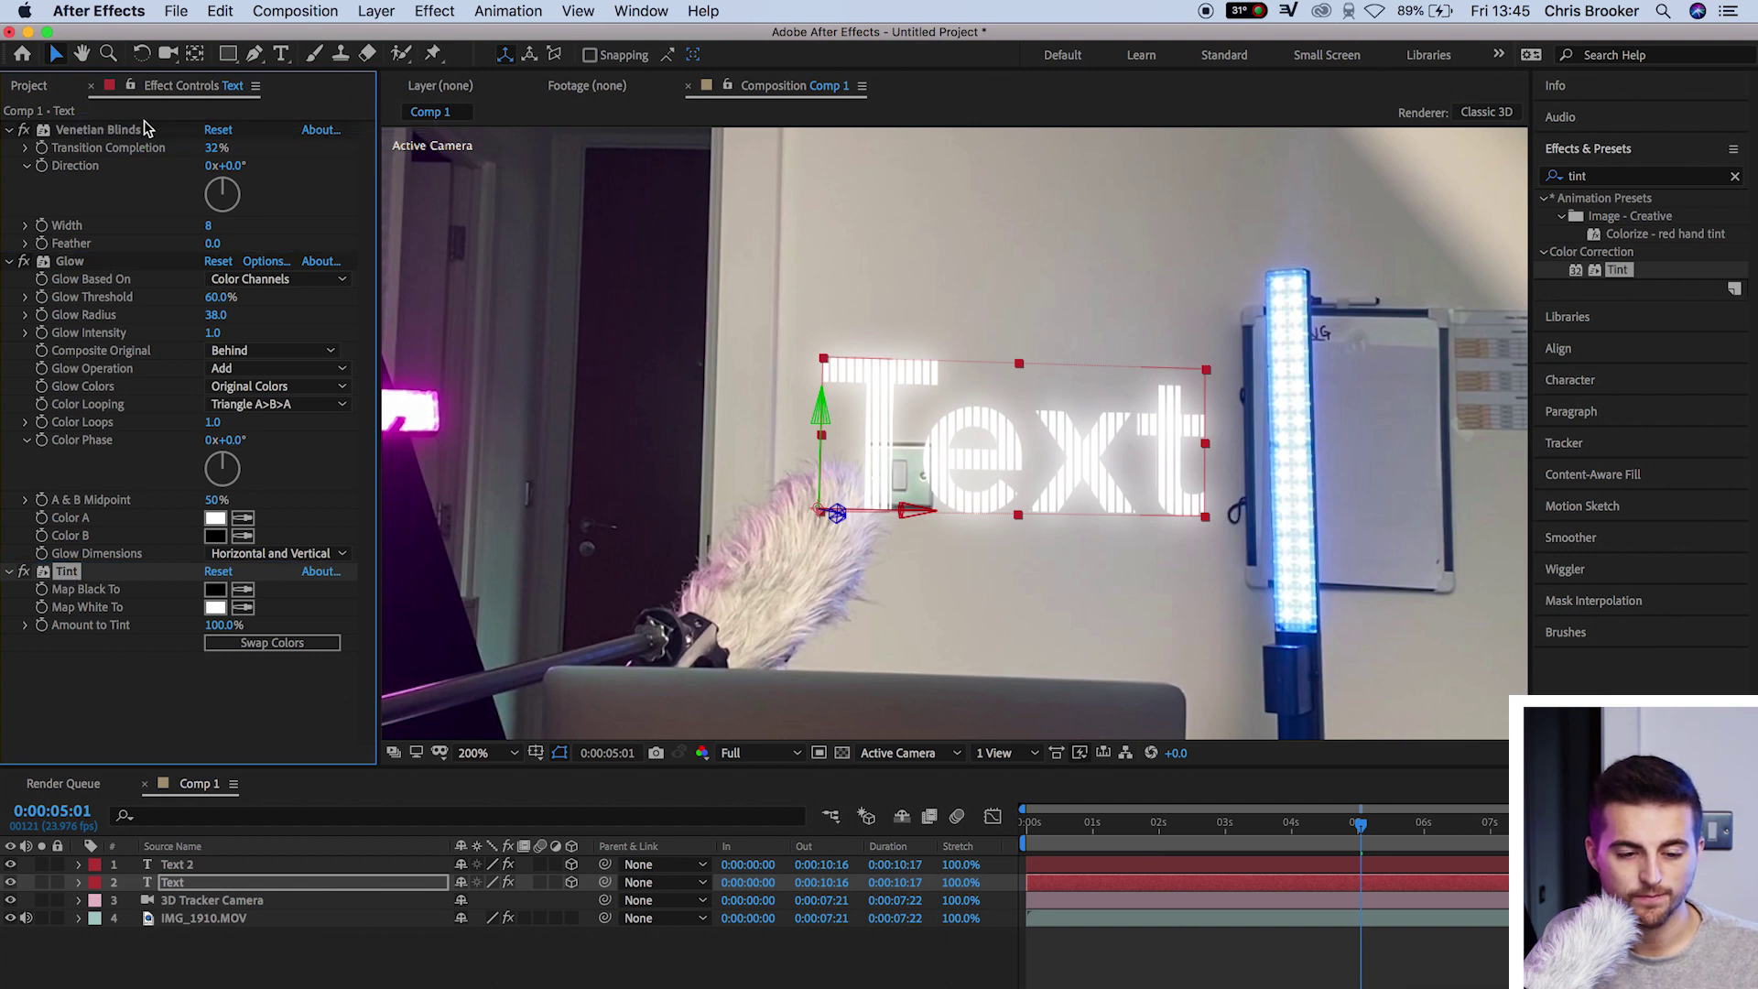
drag(72, 578, 137, 134)
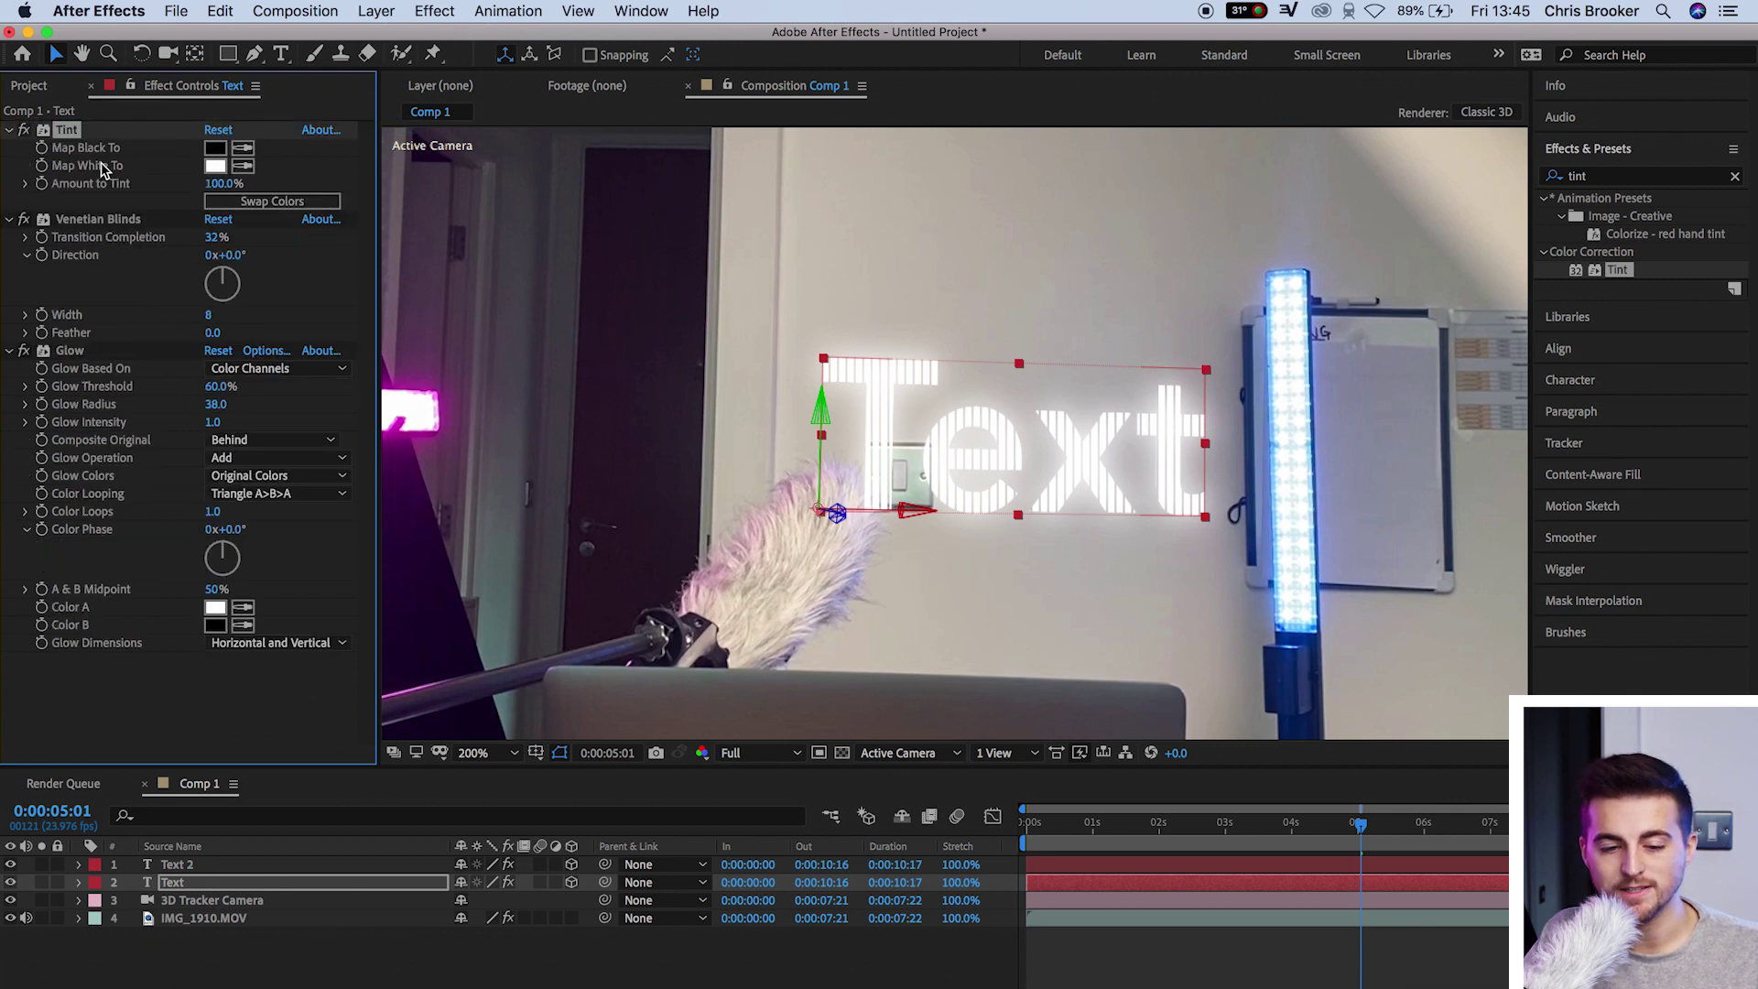
click(215, 166)
- Set the Tint's Map White To a light blue 6495C2 sampled from the footage
click(378, 377)
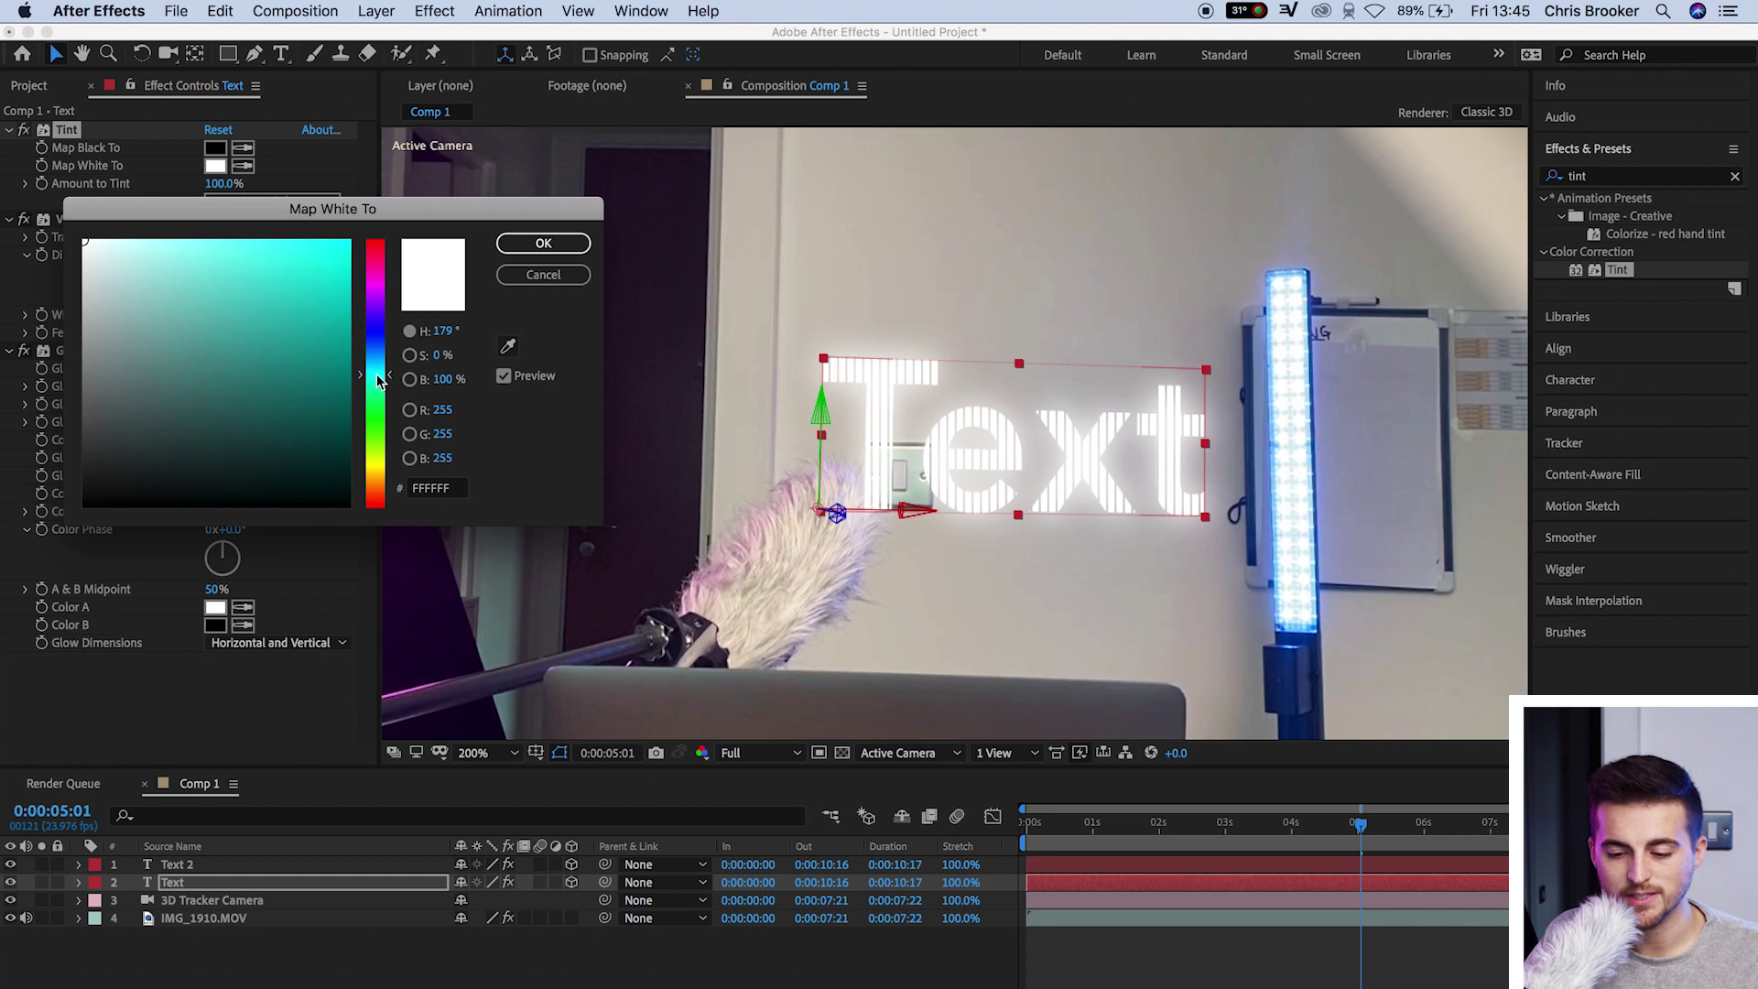
click(349, 242)
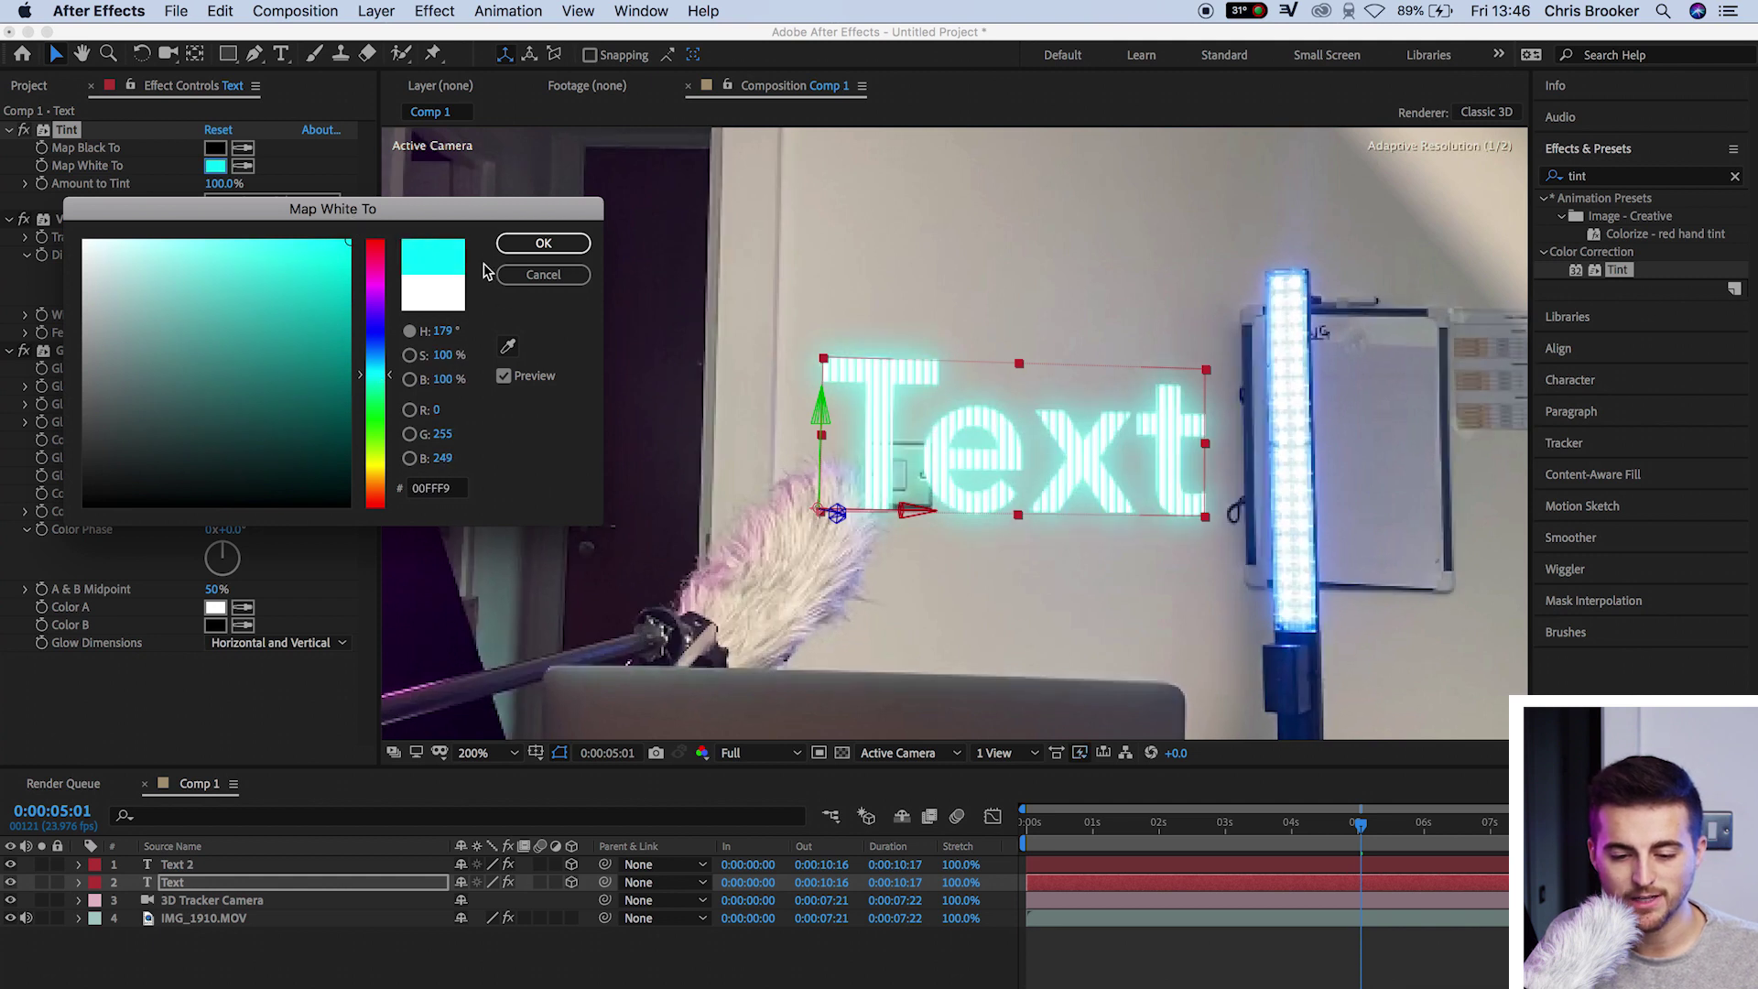
click(509, 349)
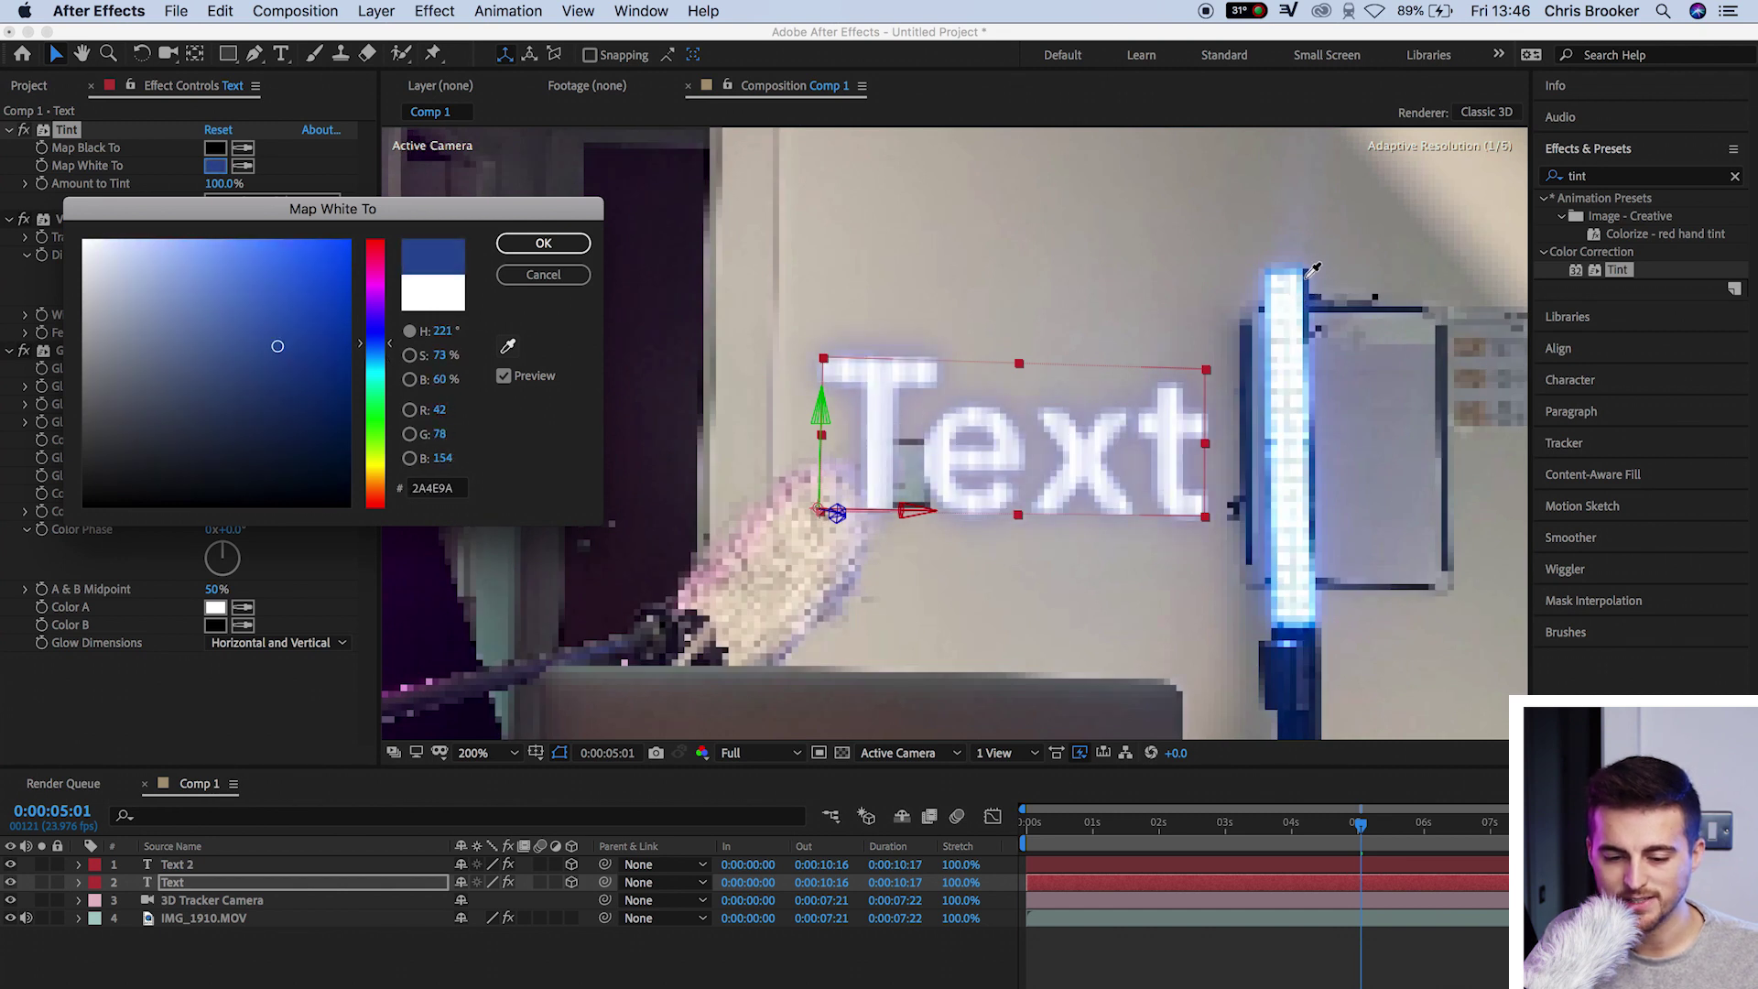
click(1307, 284)
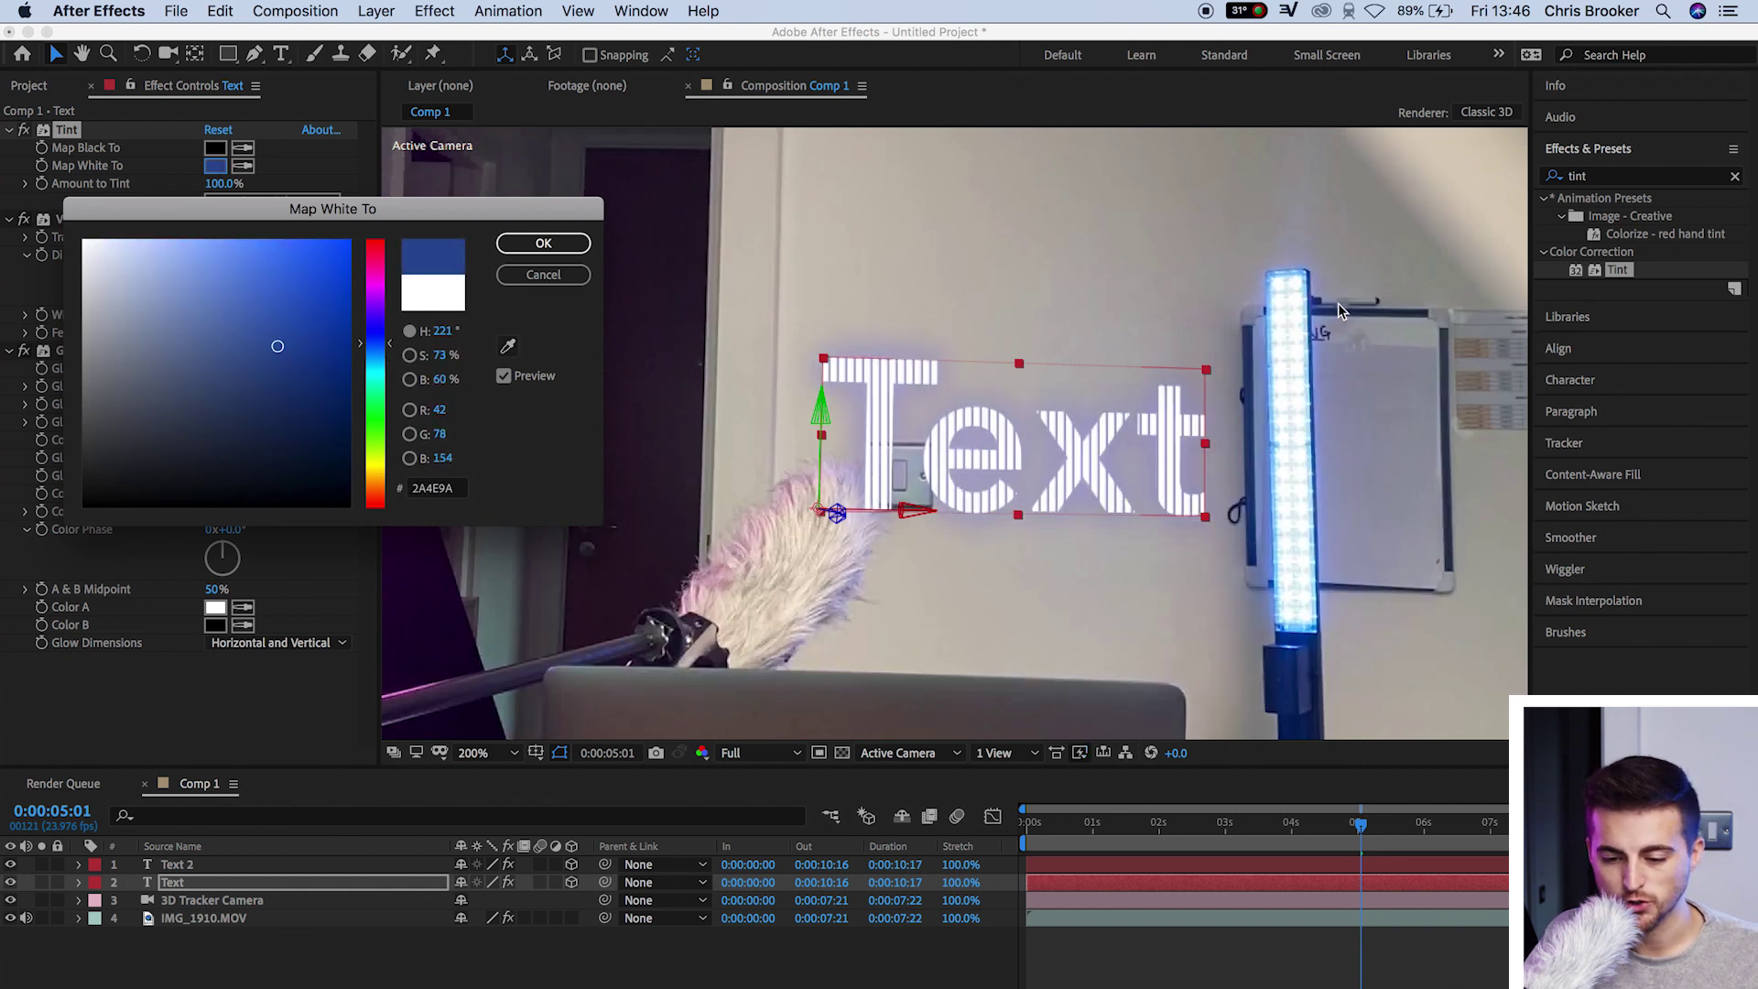
mouse_move(291, 308)
mouse_down()
mouse_move(233, 286)
mouse_move(212, 304)
mouse_up()
drag(375, 344, 373, 353)
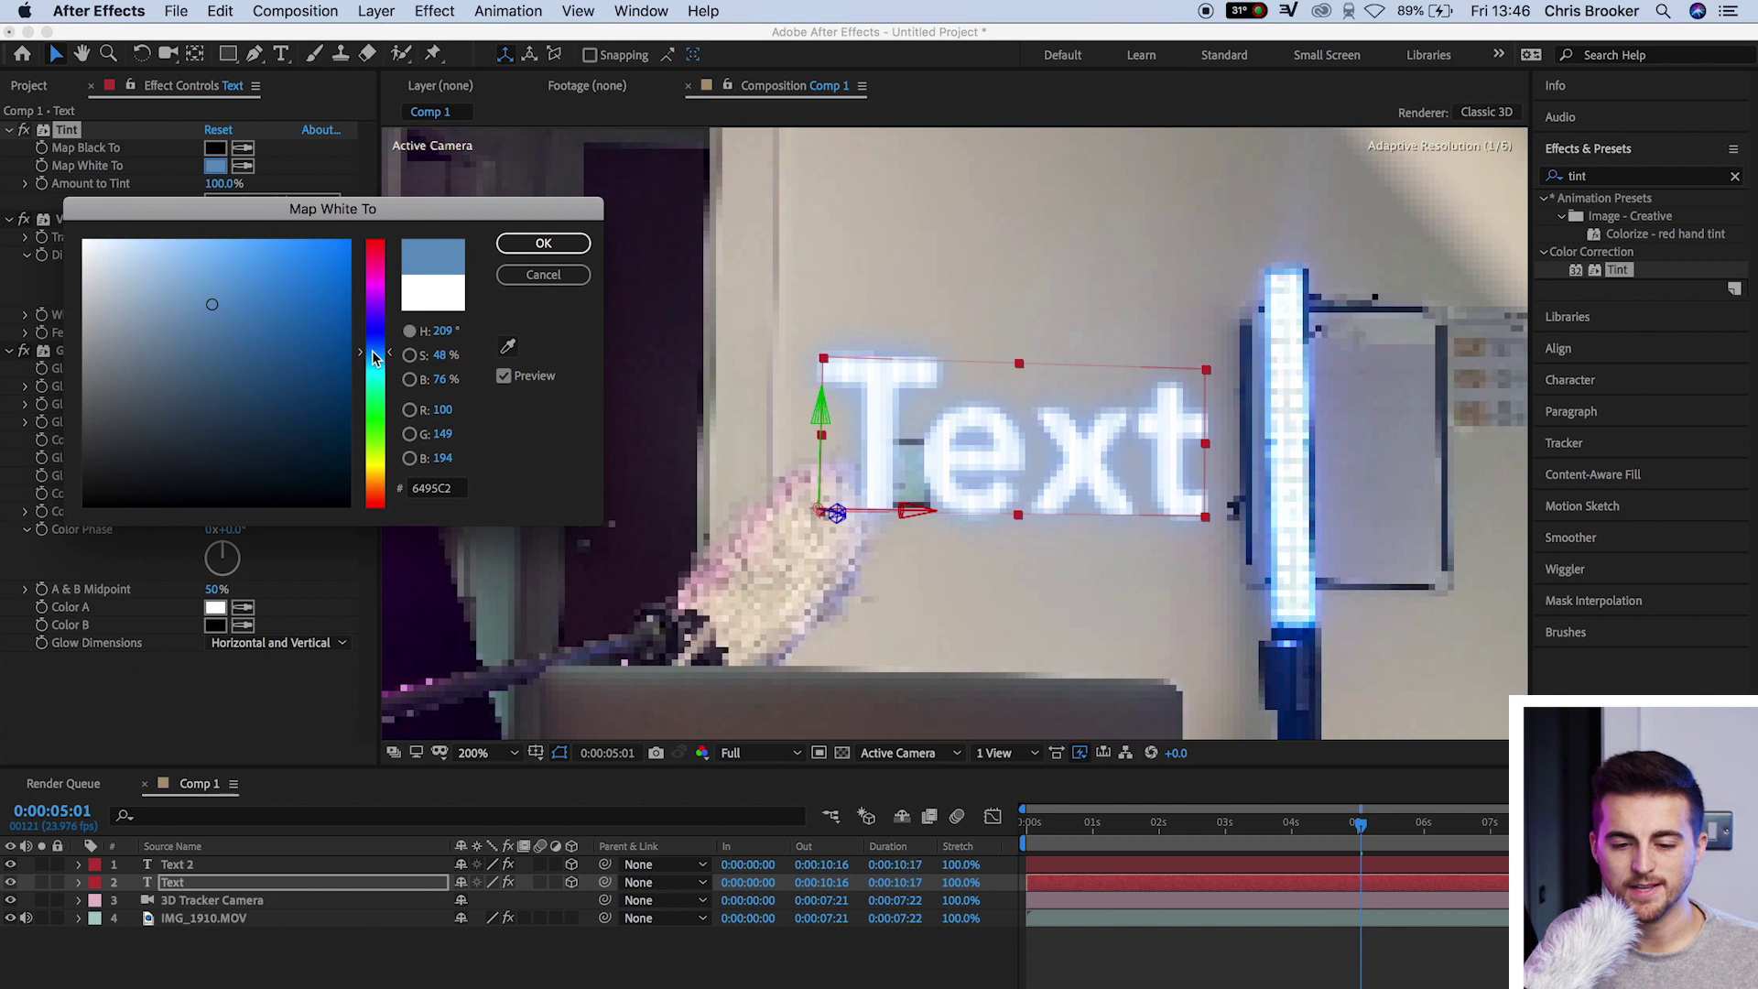
click(543, 242)
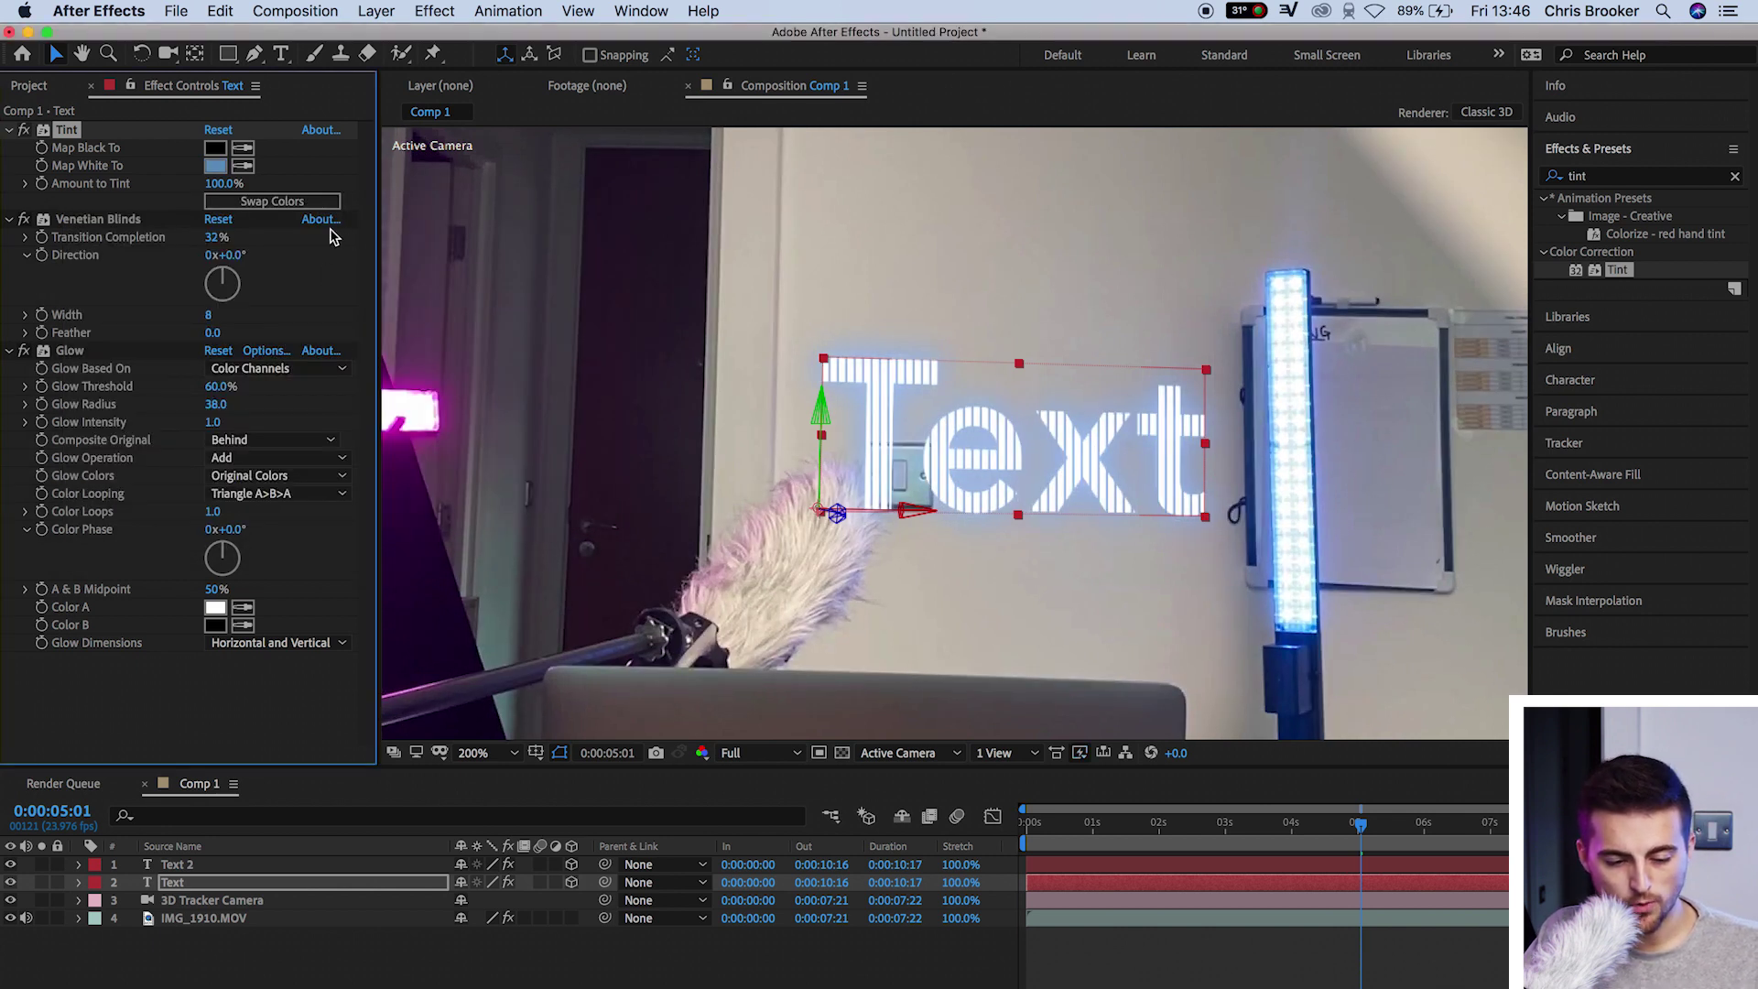
click(218, 610)
- Give the Glow a bright cyan Color A, 52.2% threshold, radius 110 and intensity 2.3
click(375, 377)
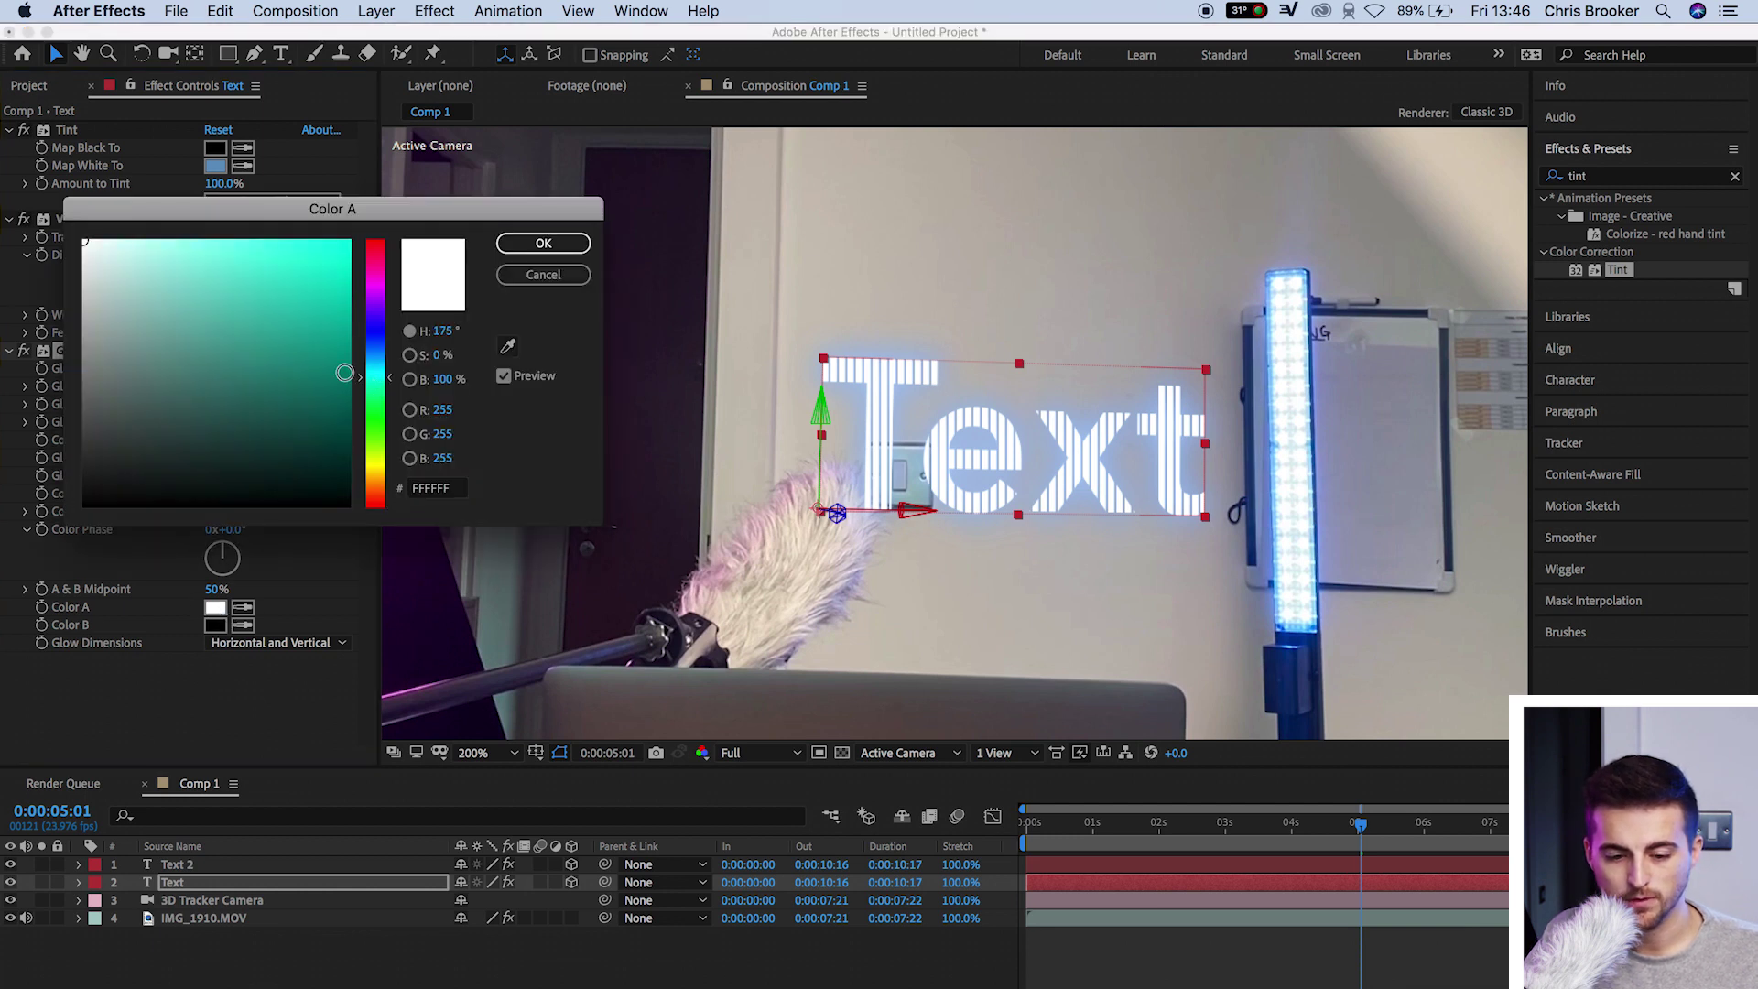
click(330, 237)
click(543, 242)
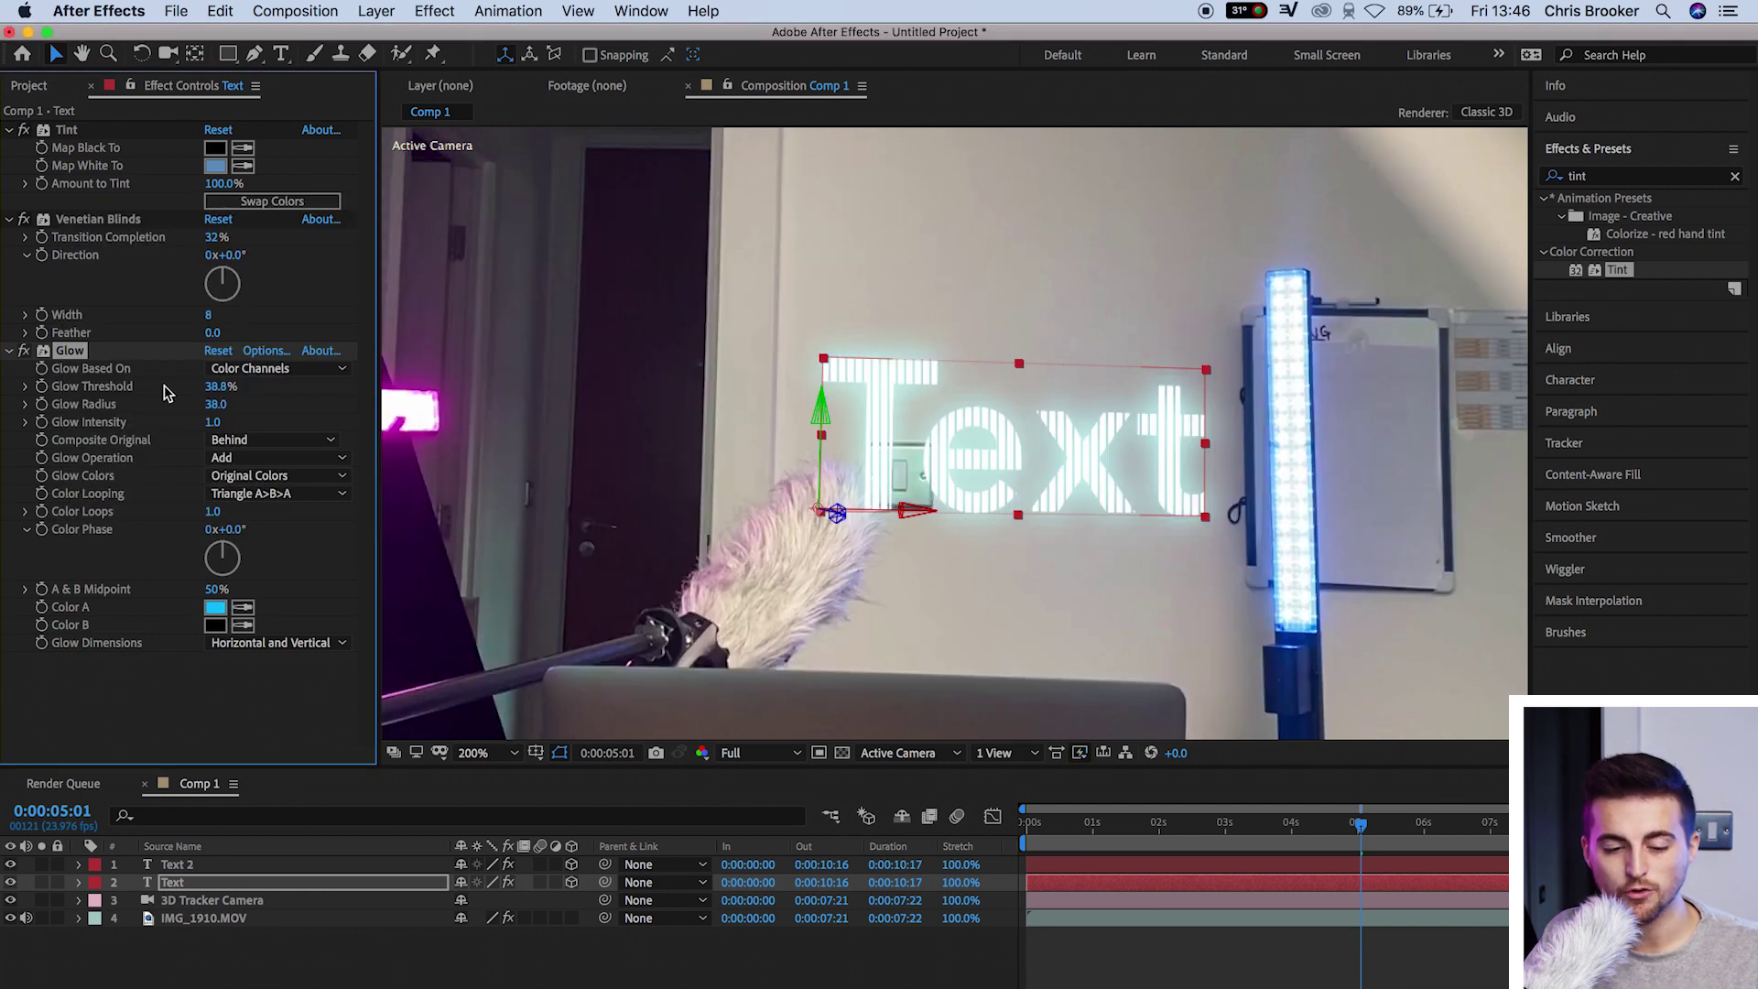
drag(220, 386, 273, 425)
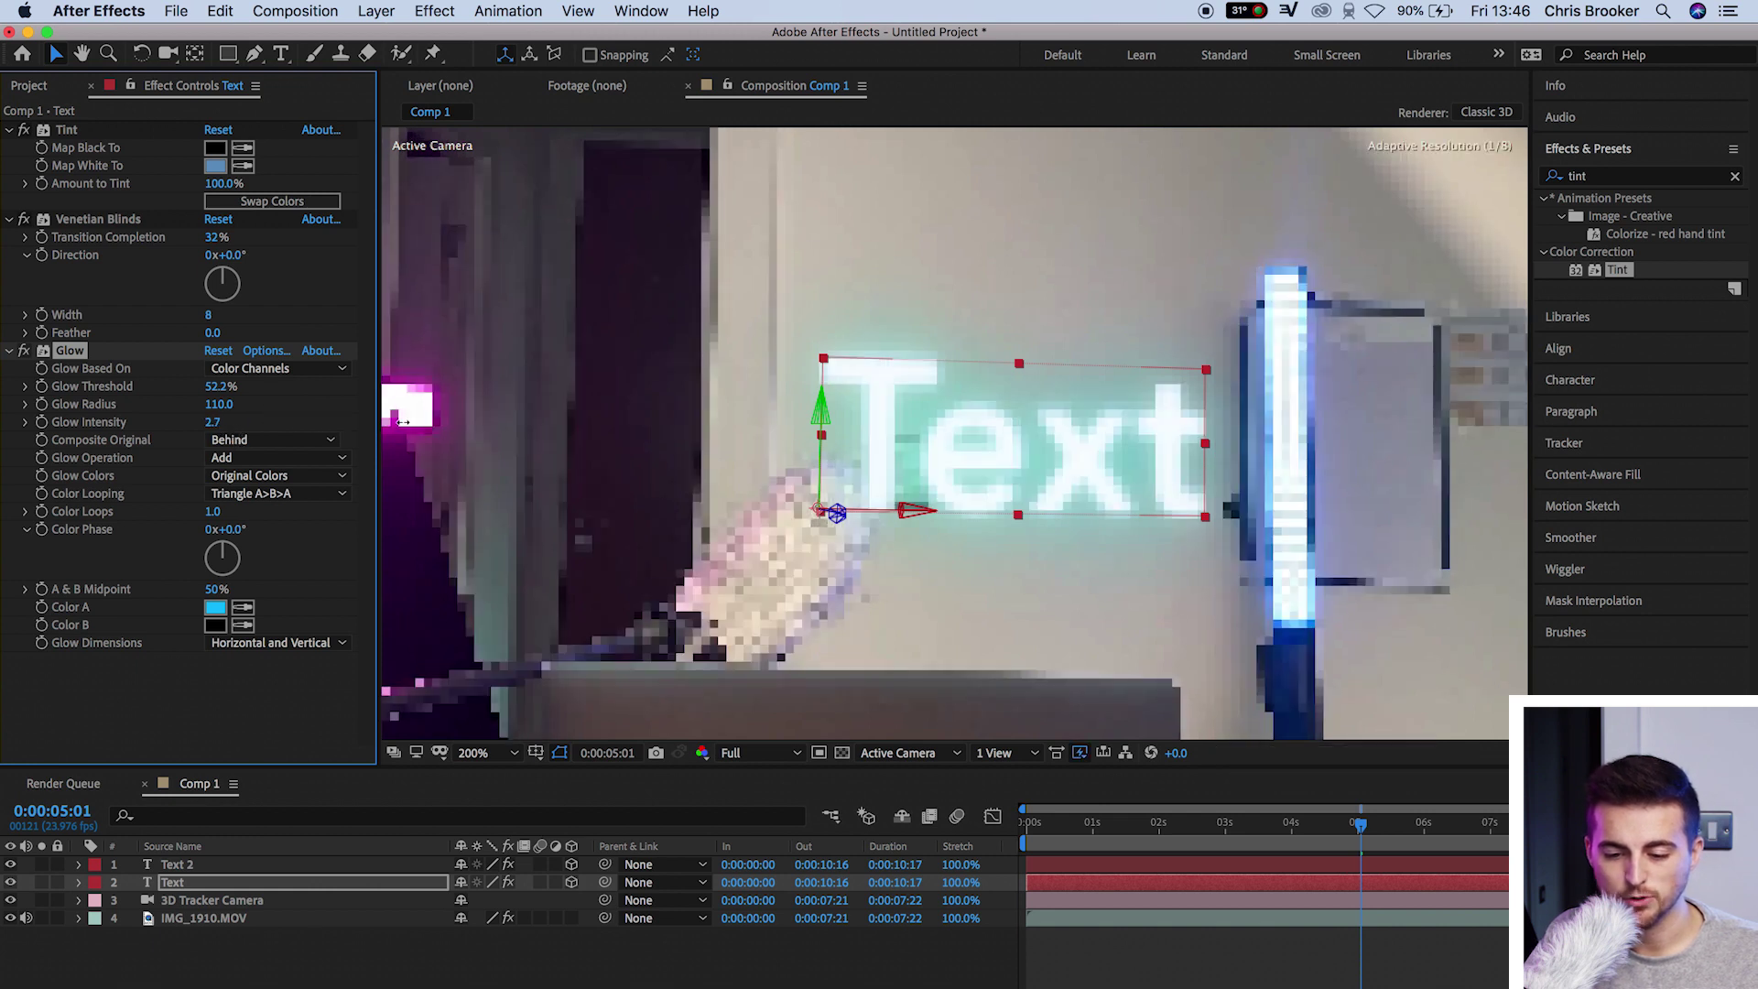
drag(403, 421, 359, 439)
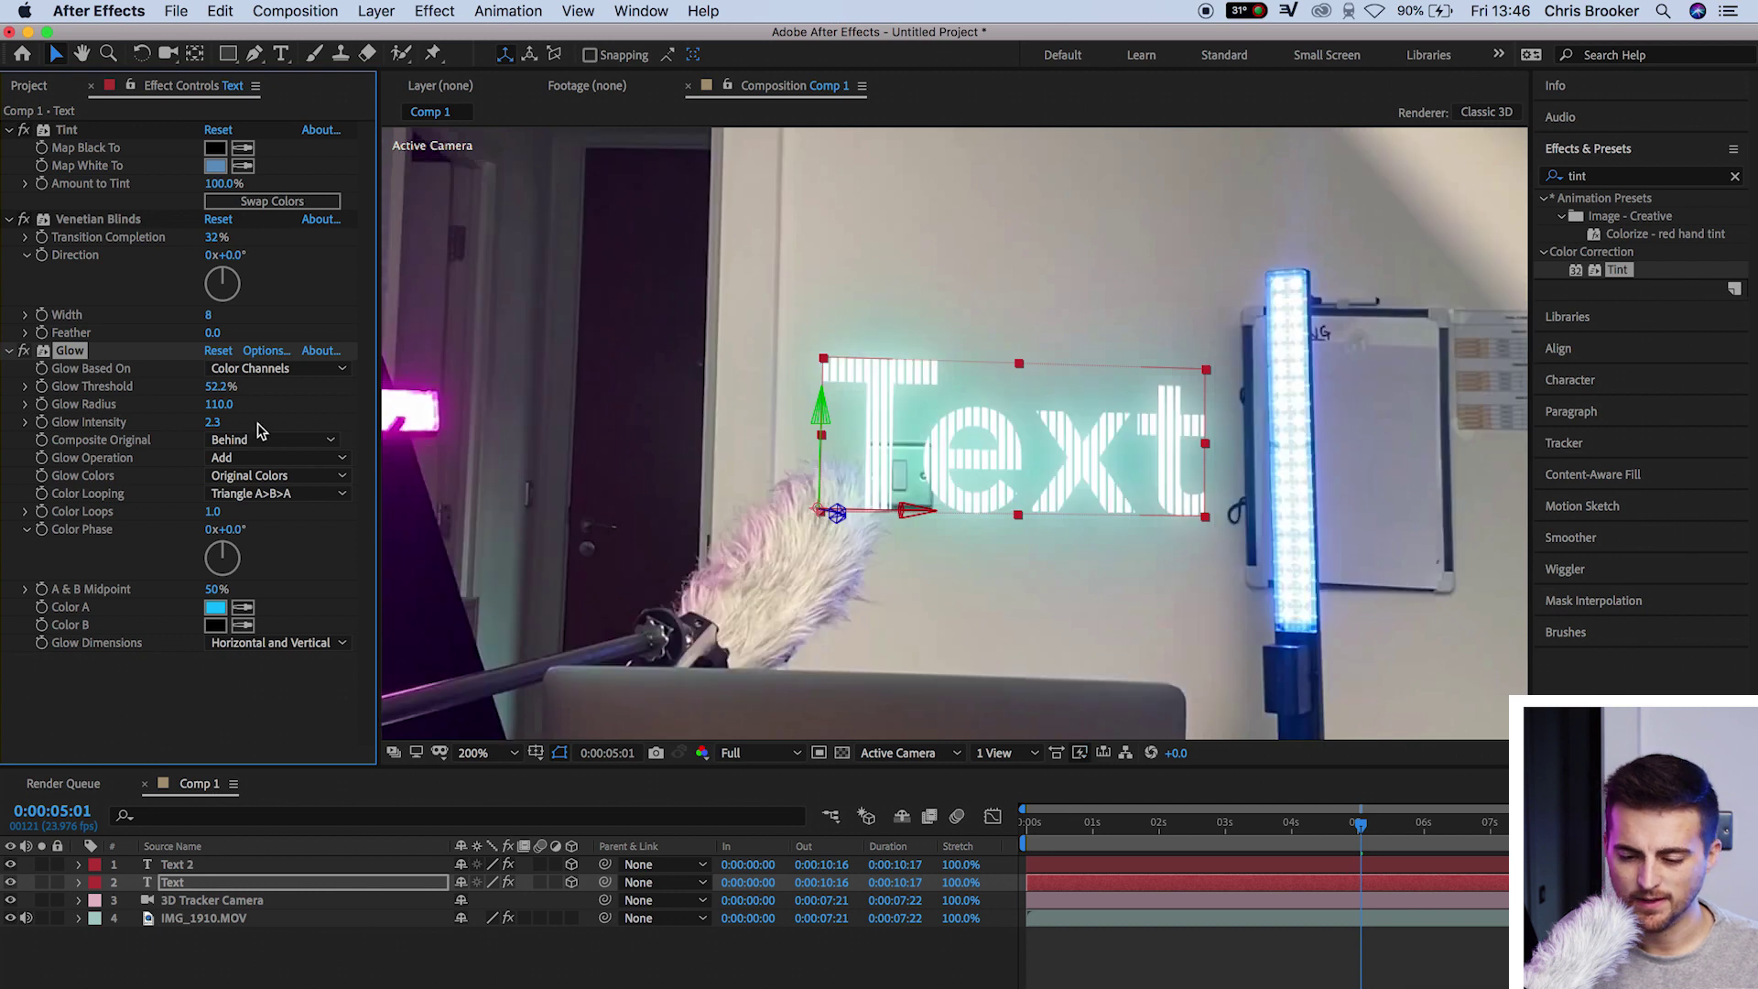
drag(1309, 848, 1178, 849)
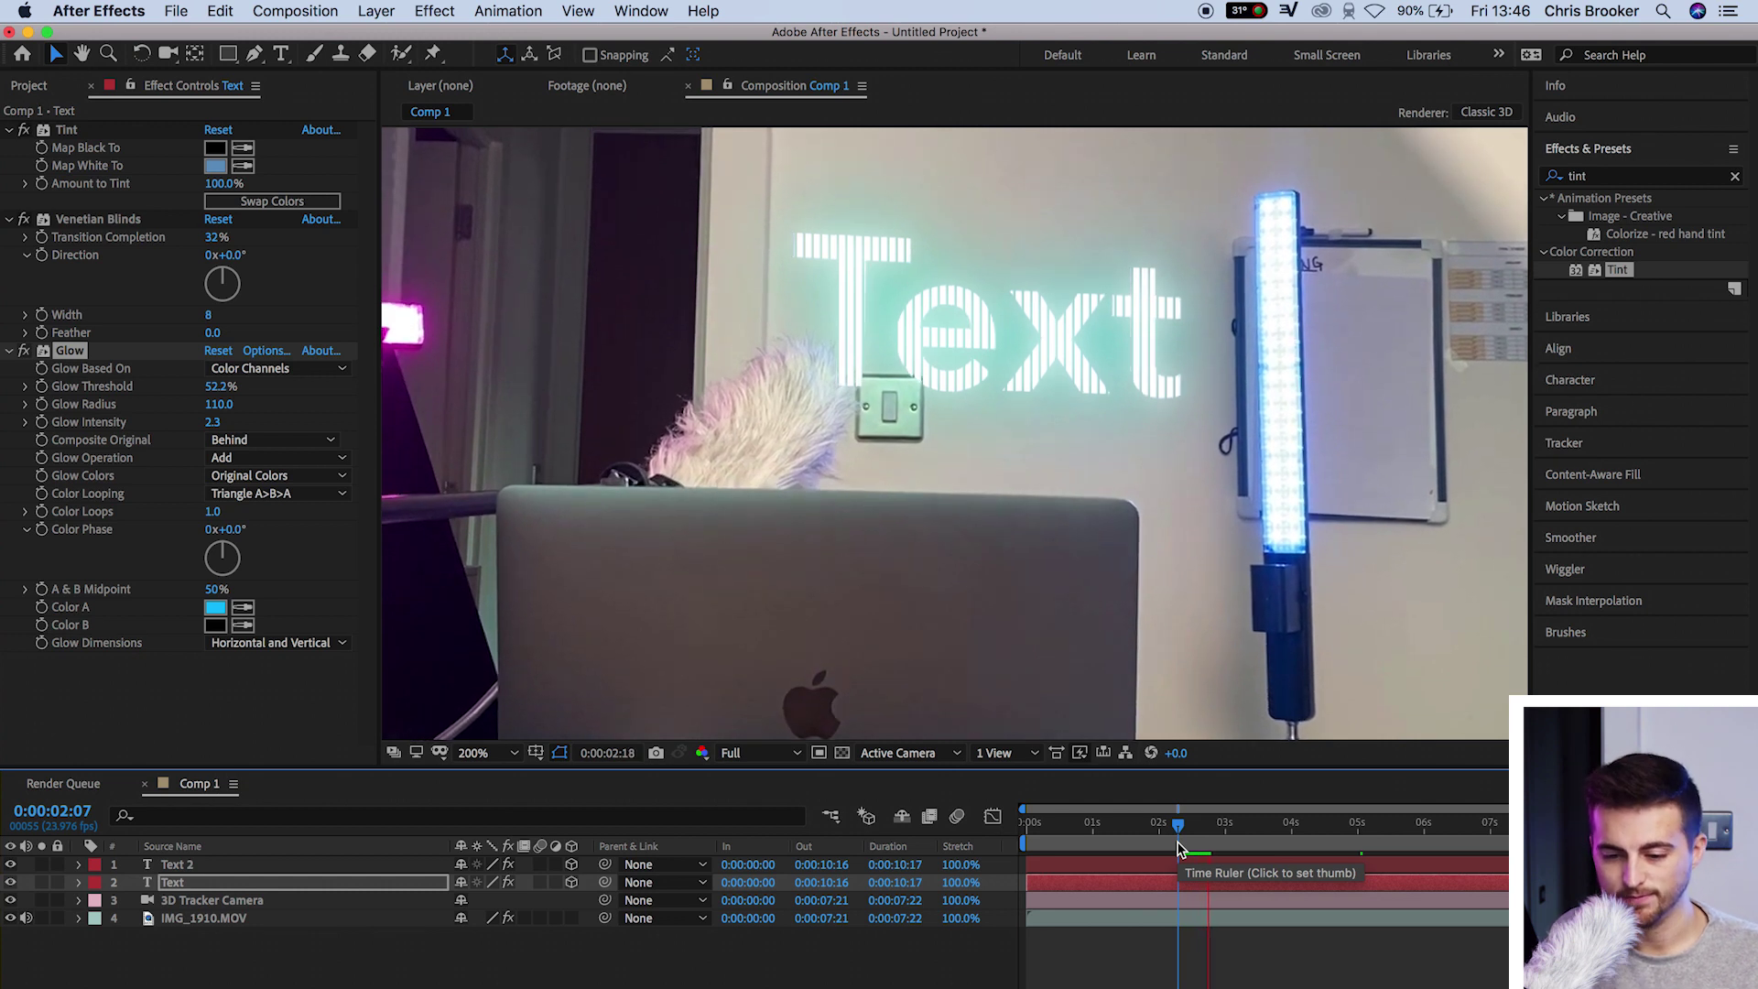
- Lower the Text layer's opacity to 65%, then bring up Text 2's opacity for adjustment
key(space)
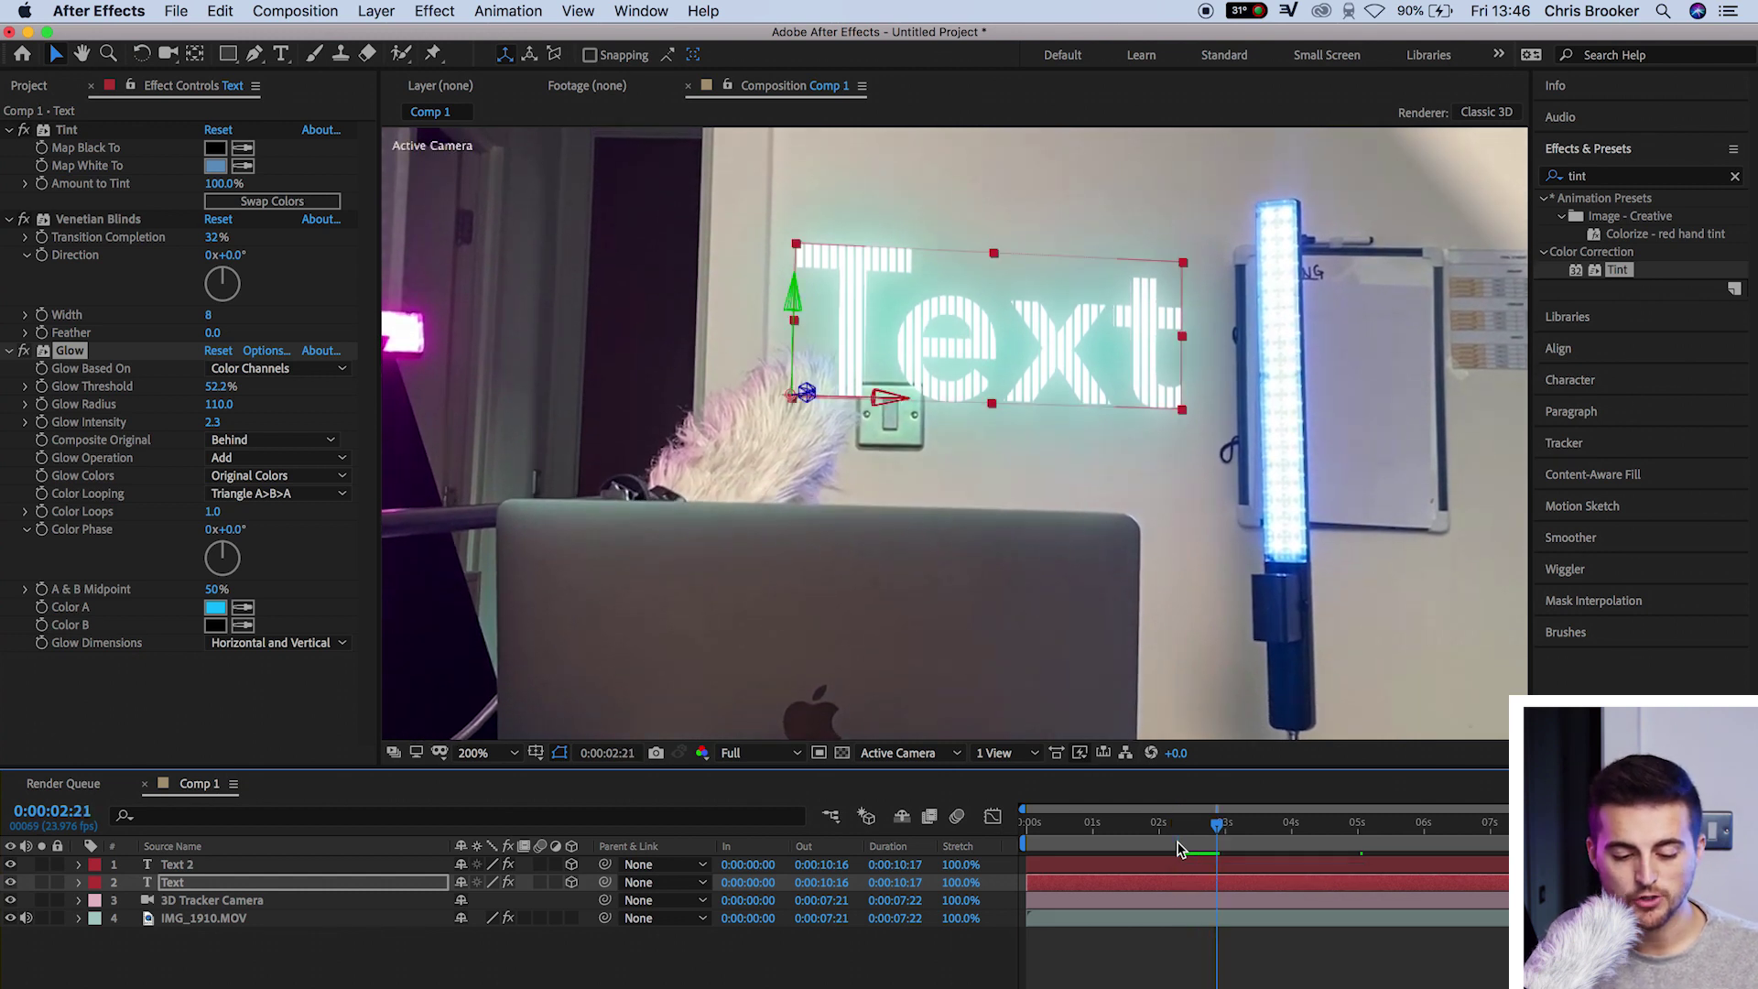
click(197, 883)
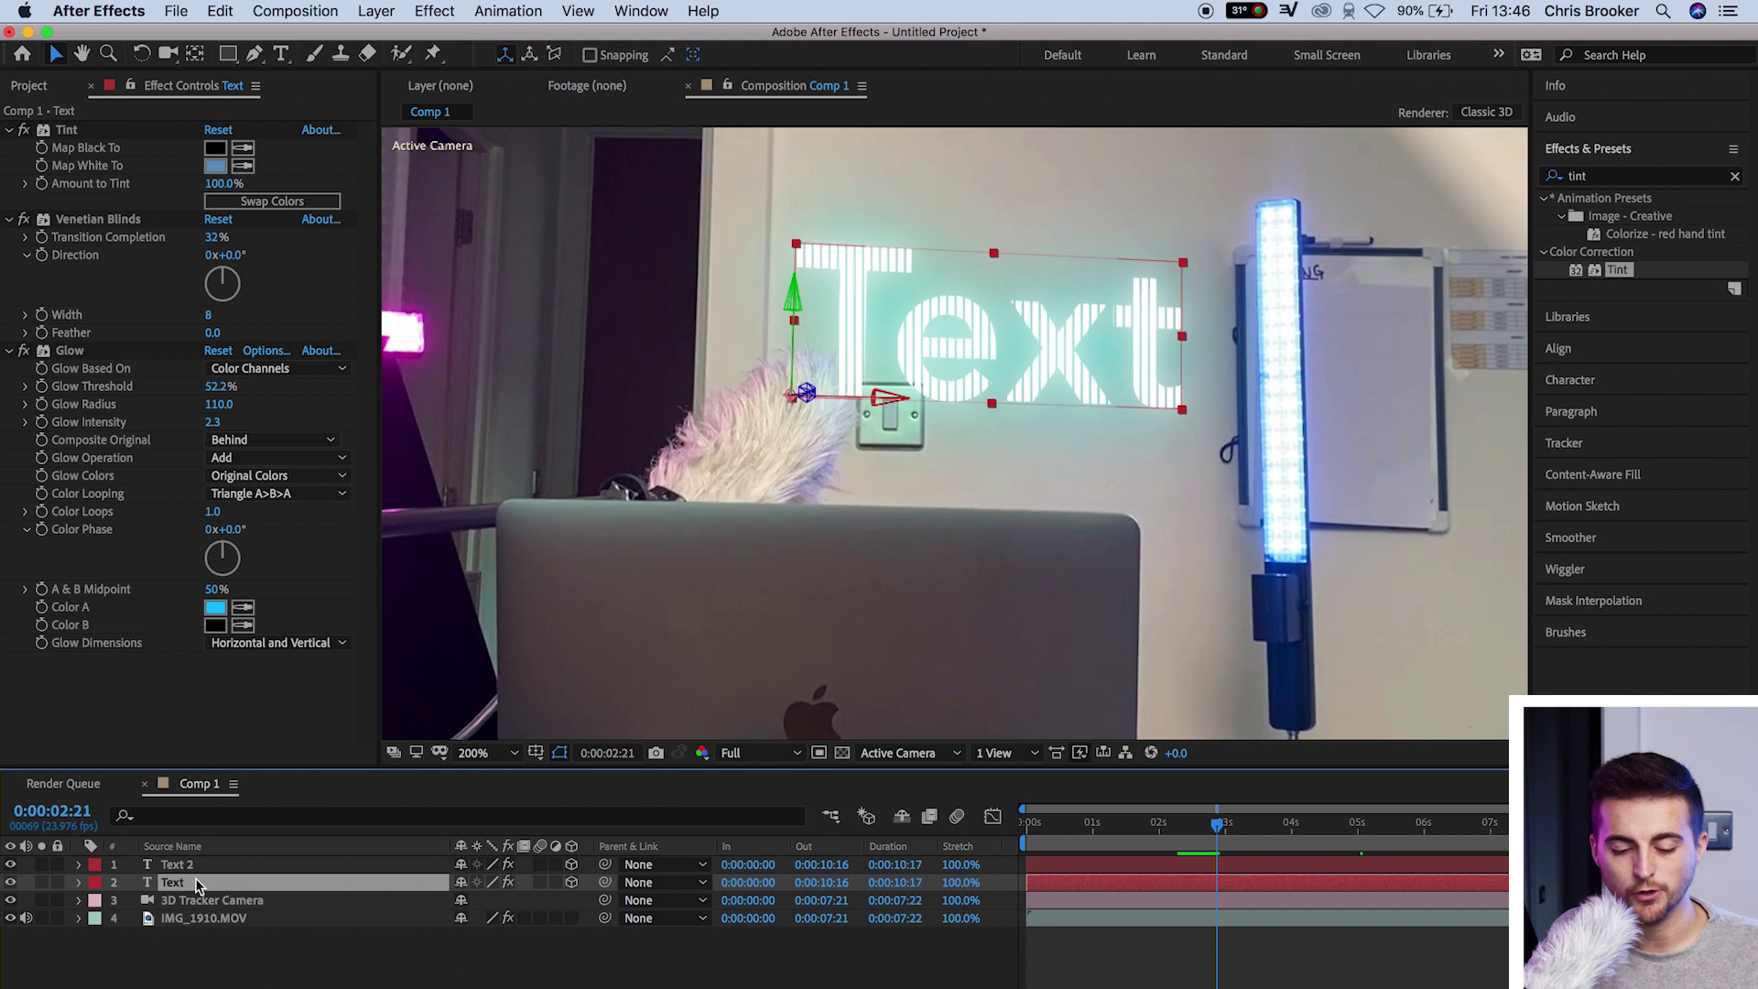
key(t)
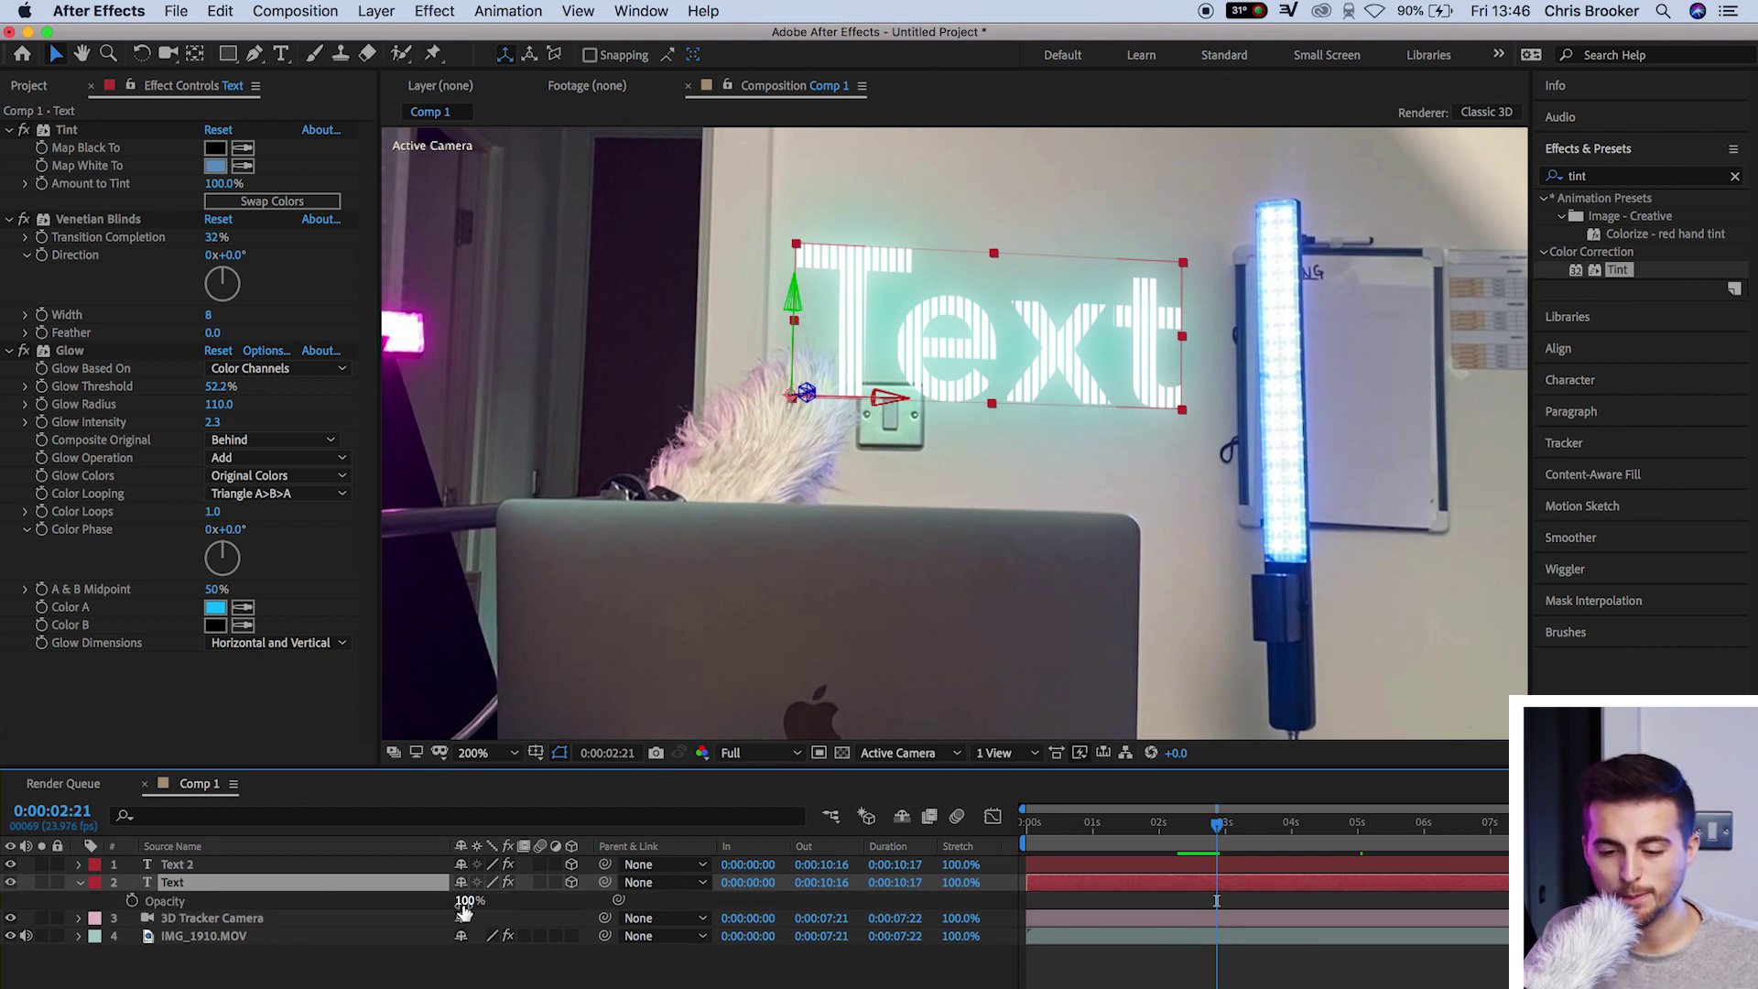
drag(465, 906, 419, 906)
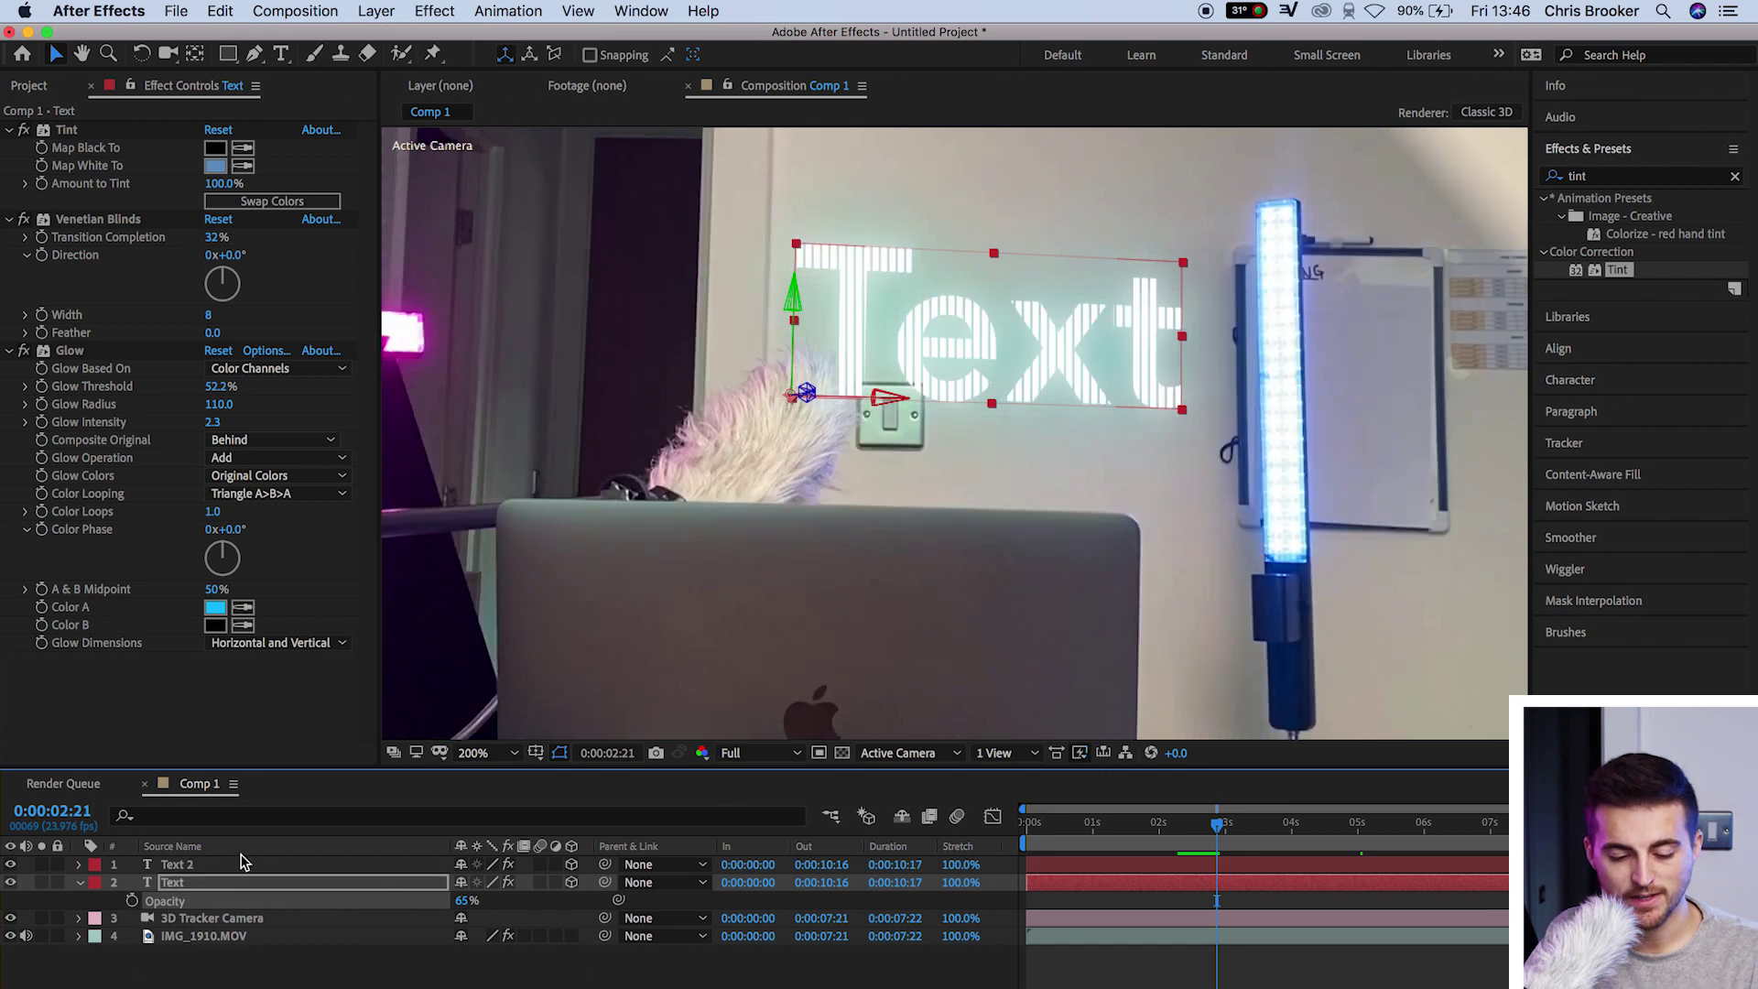
click(220, 870)
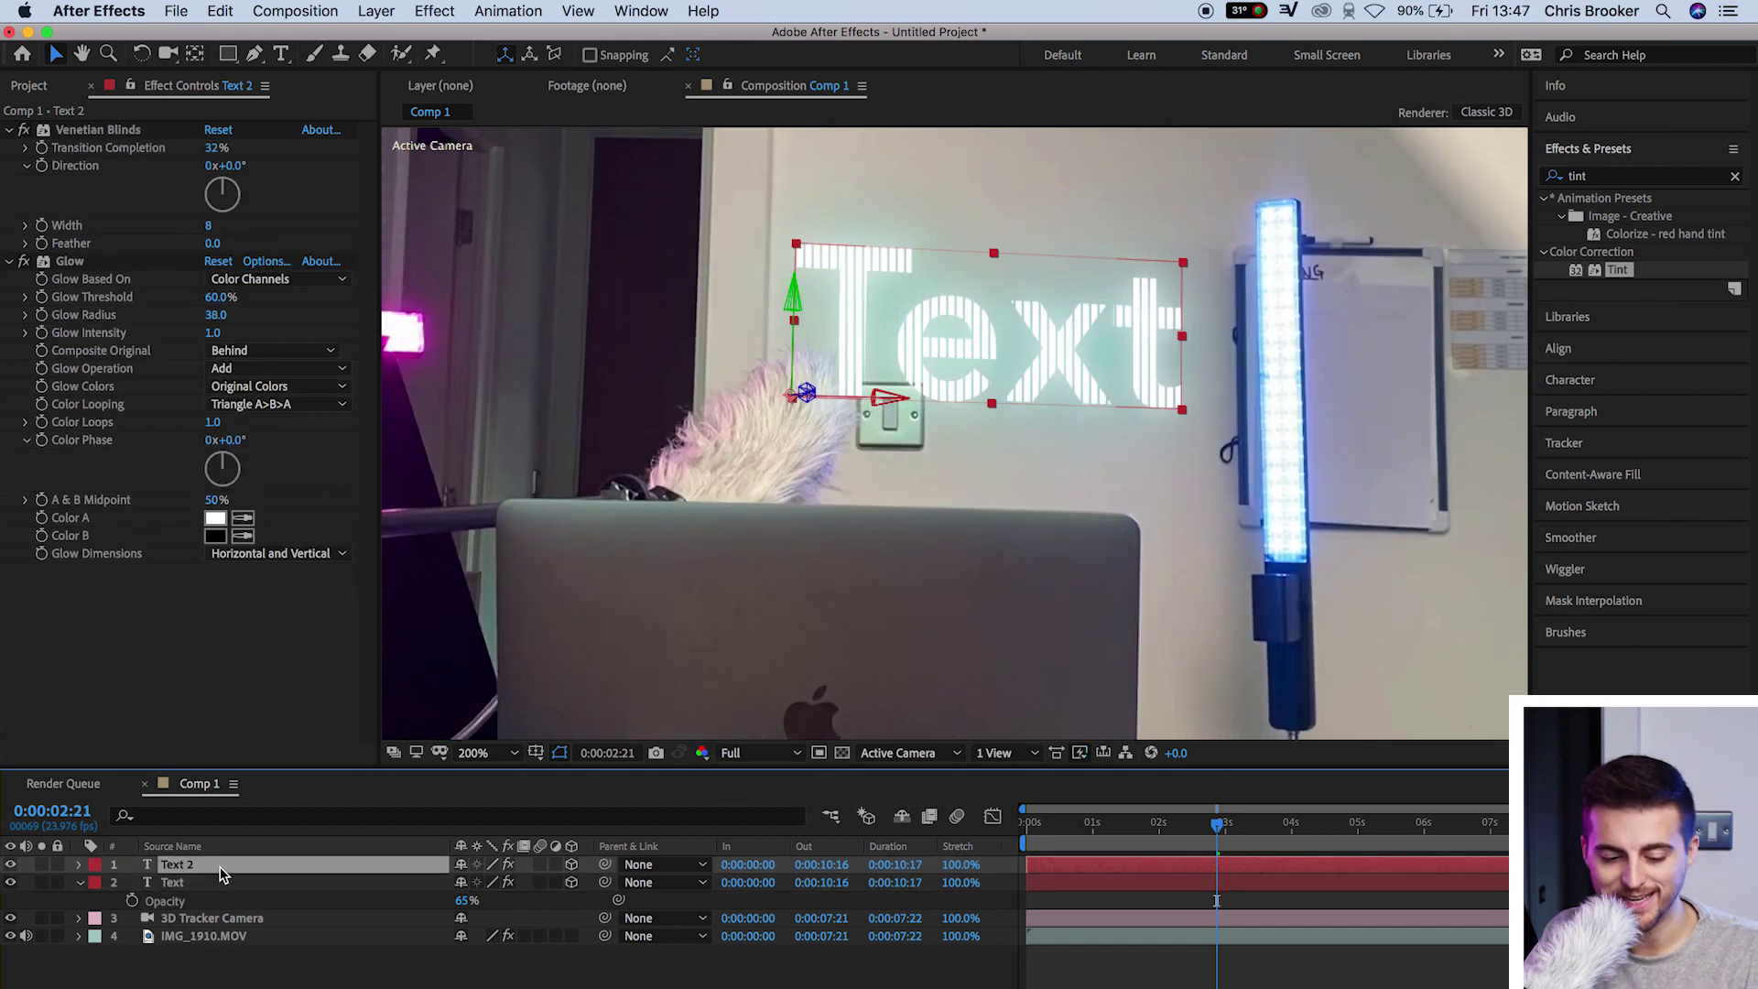
key(t)
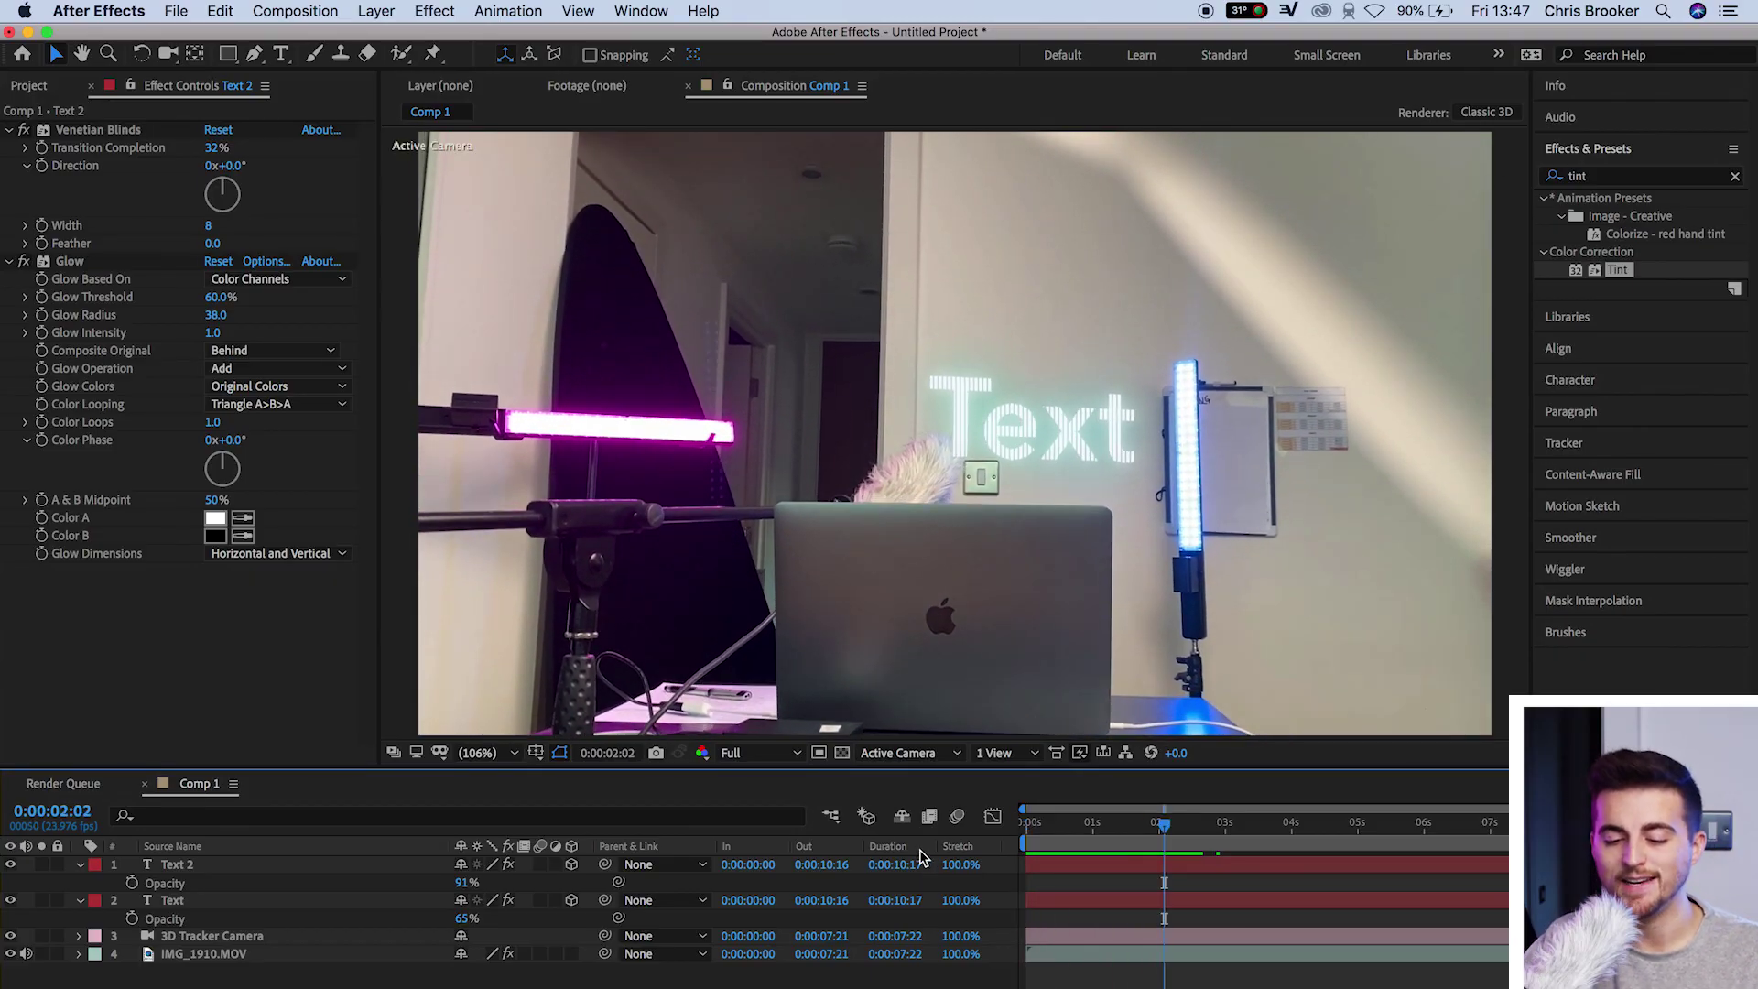
- Apply Turbulent Displace to the Text 2 layer and solo it
click(1601, 176)
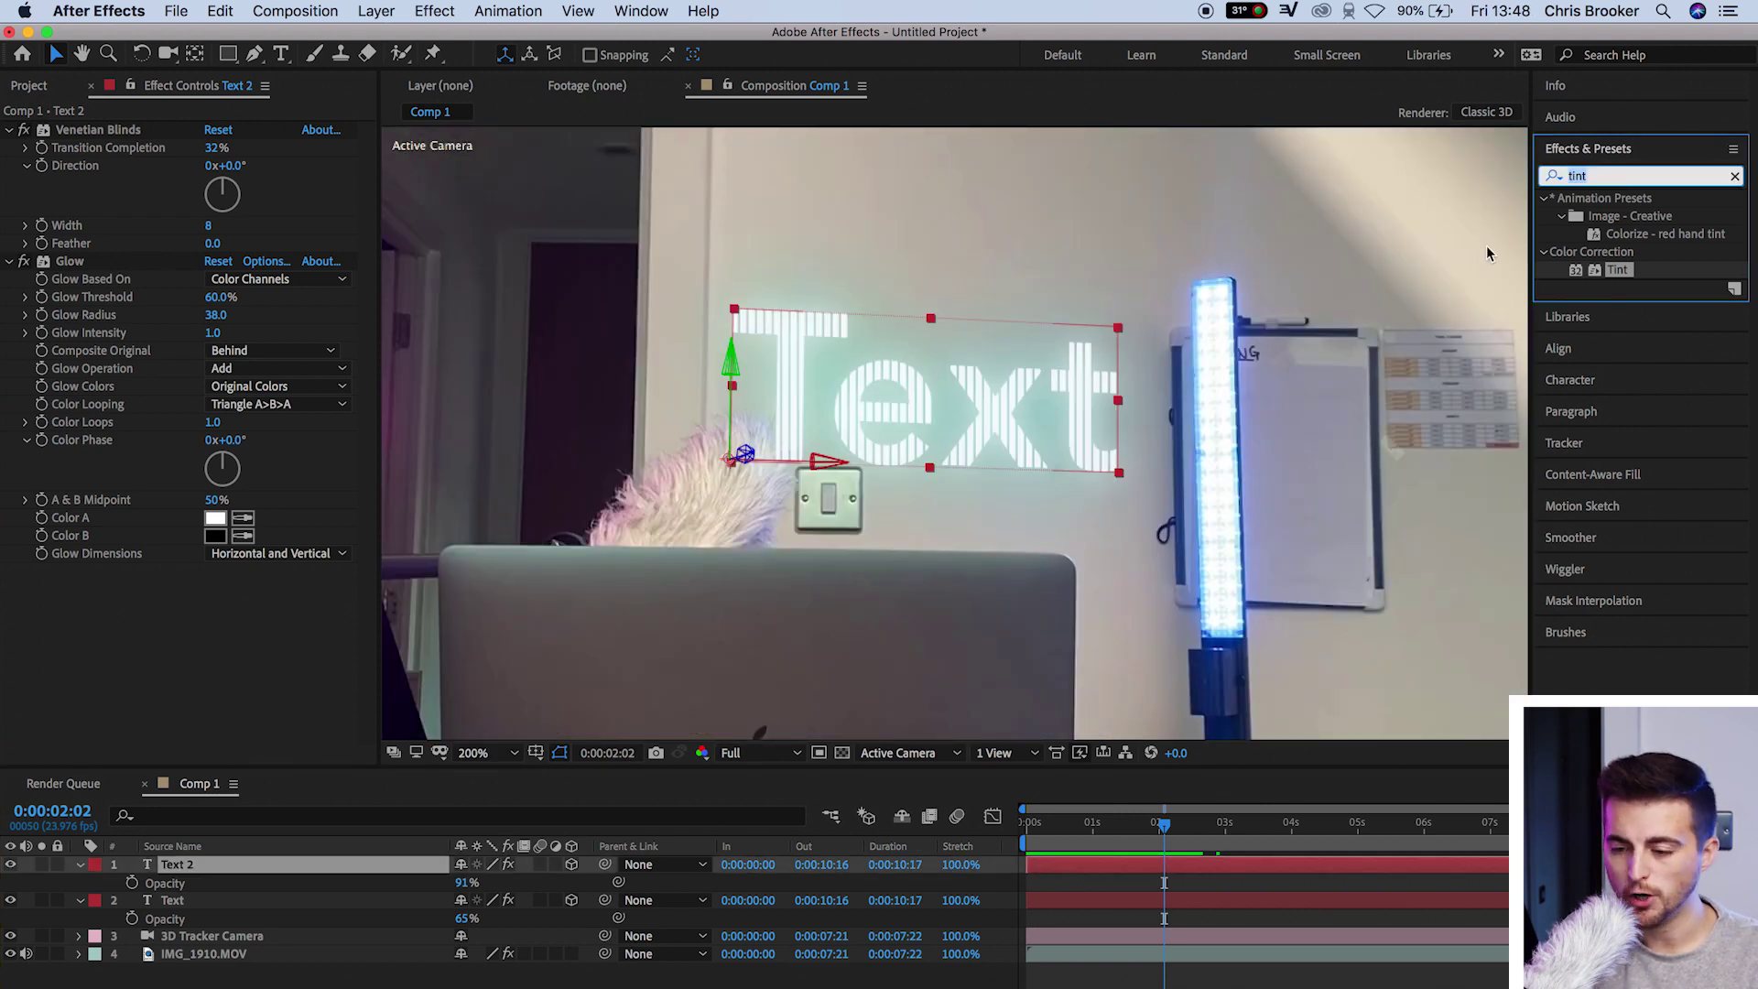
text(turb)
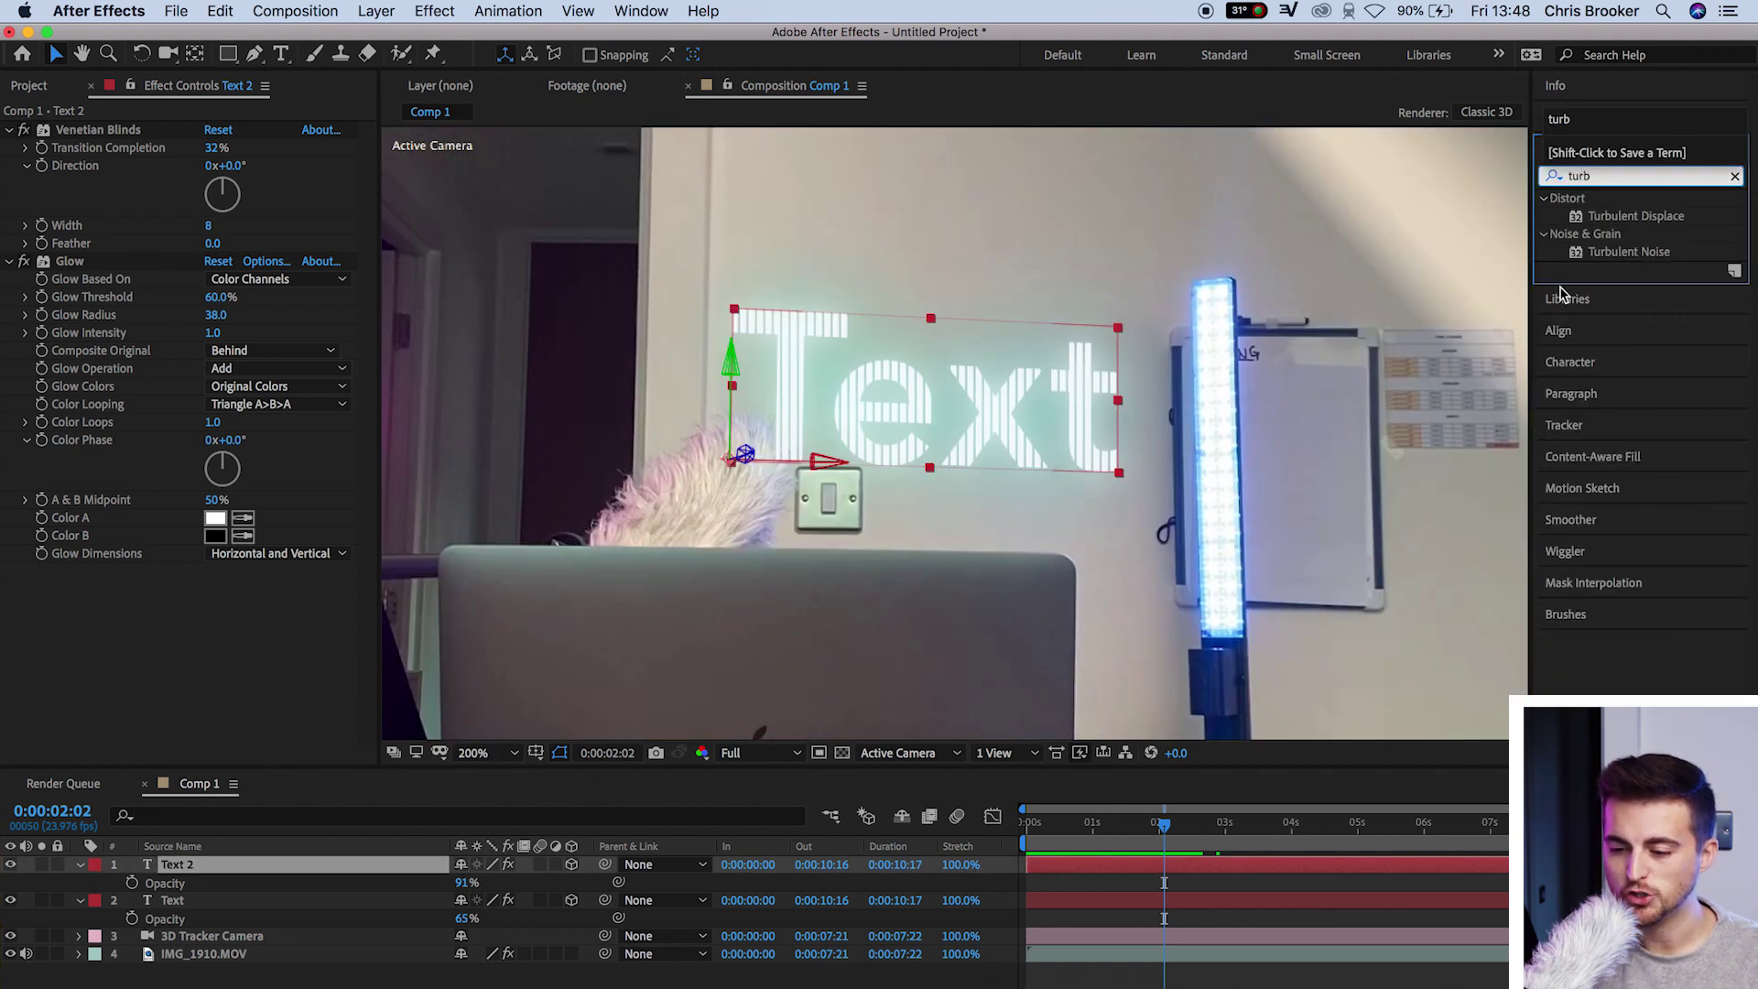
click(1615, 218)
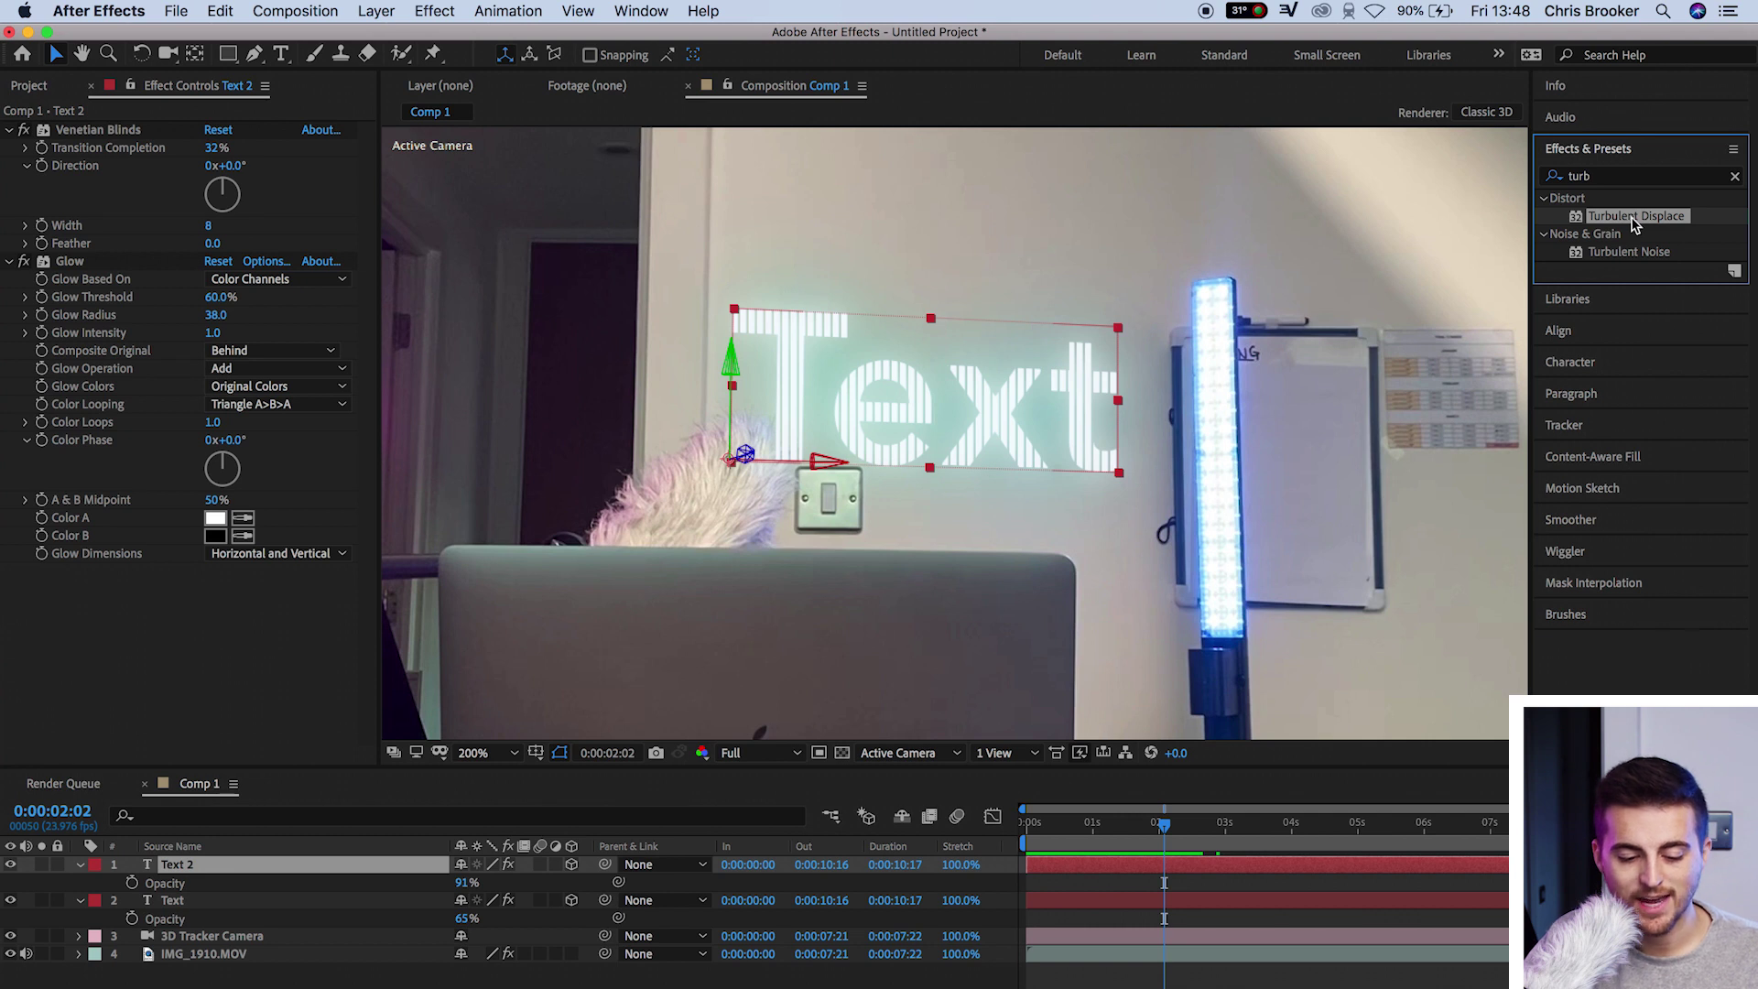
drag(1635, 225, 200, 871)
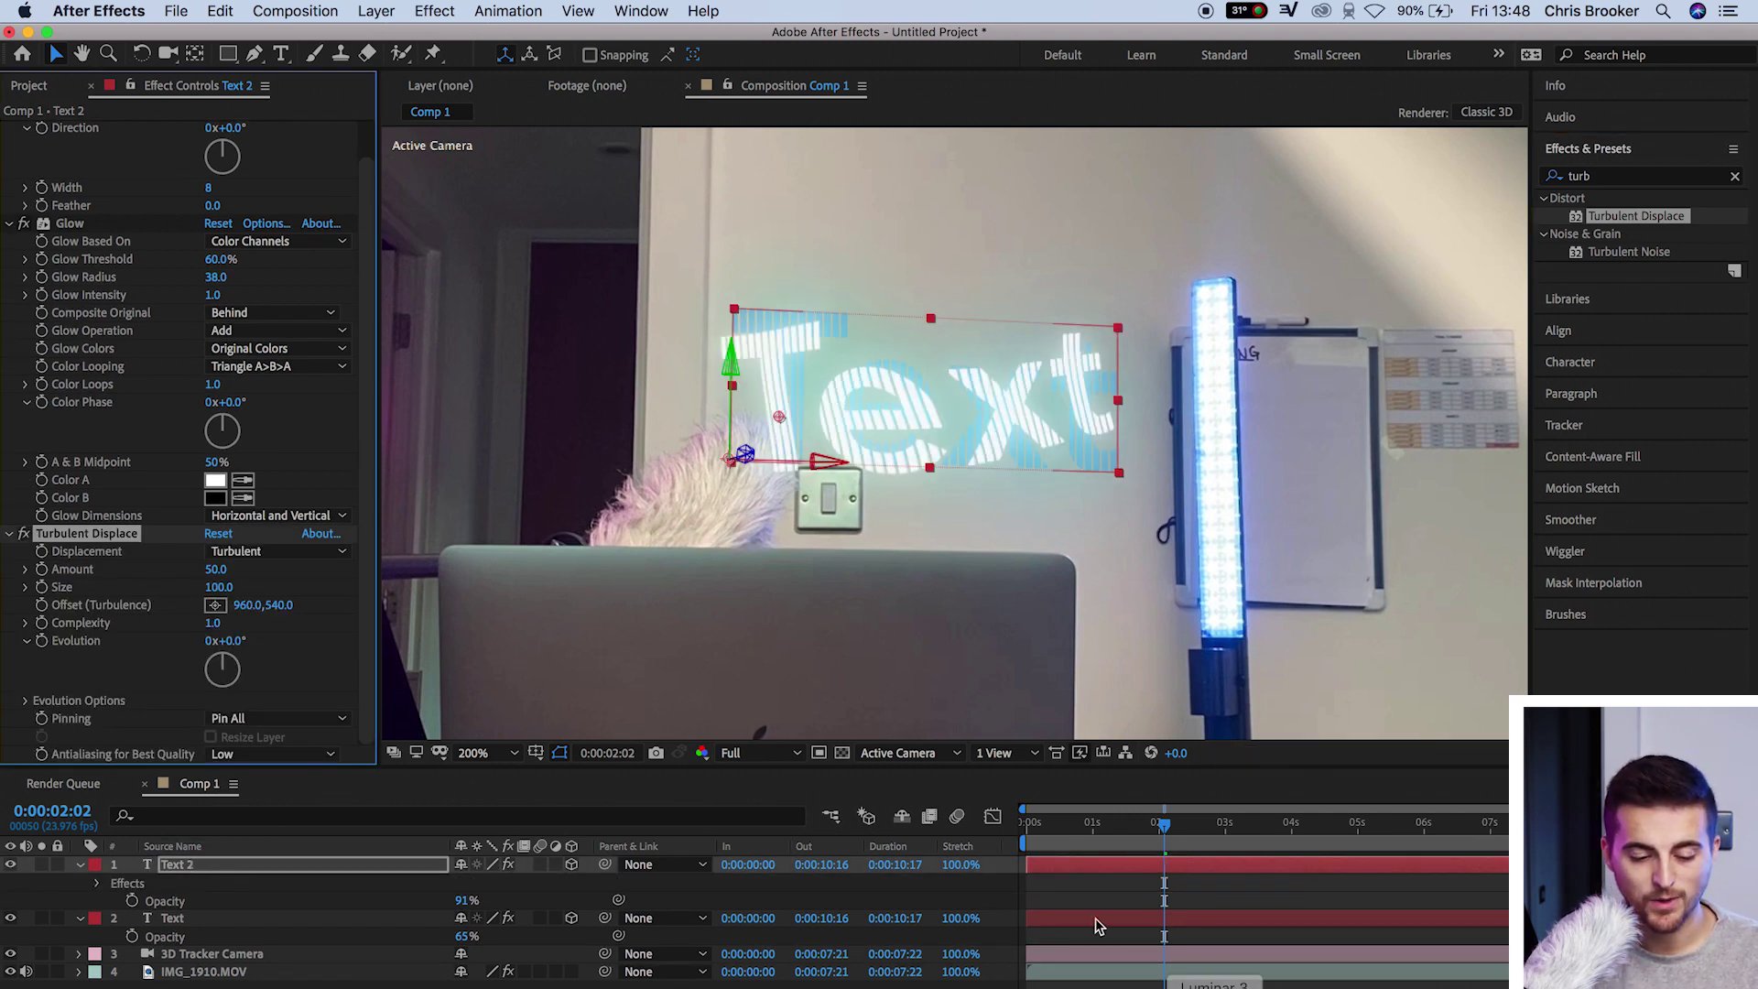
click(42, 865)
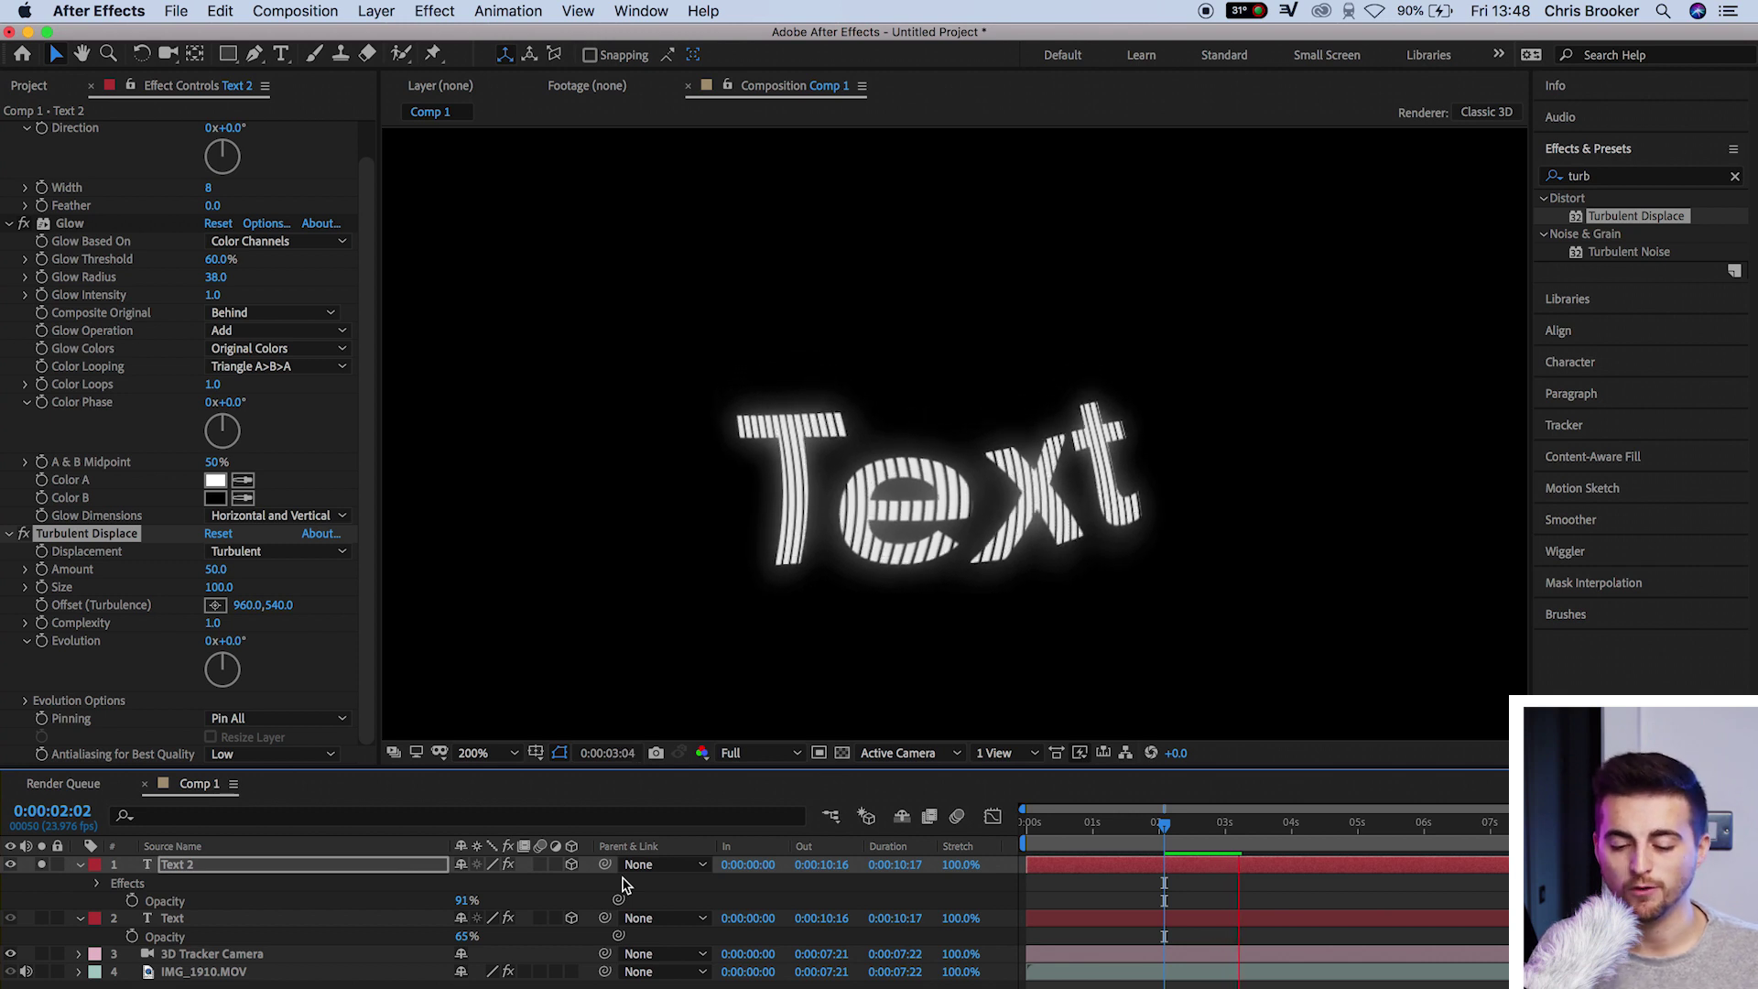
key(space)
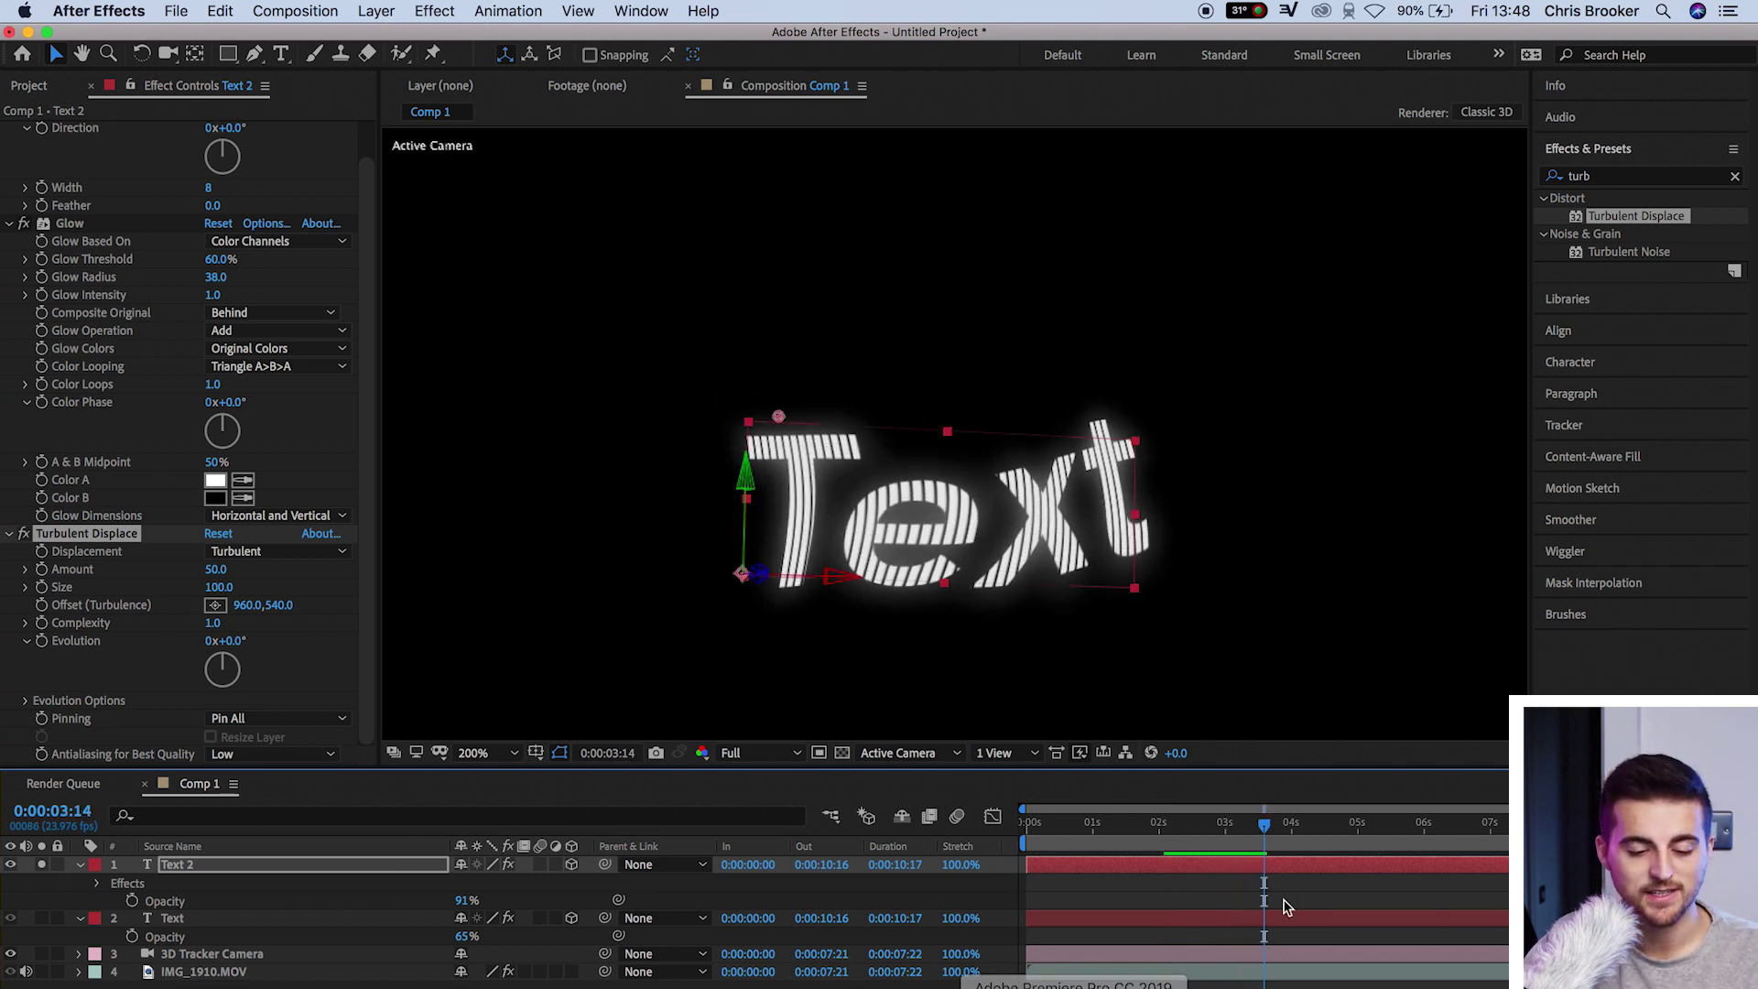
- At 0:00:02:05, set the displacement Amount to 10 and Size to 10
click(1173, 822)
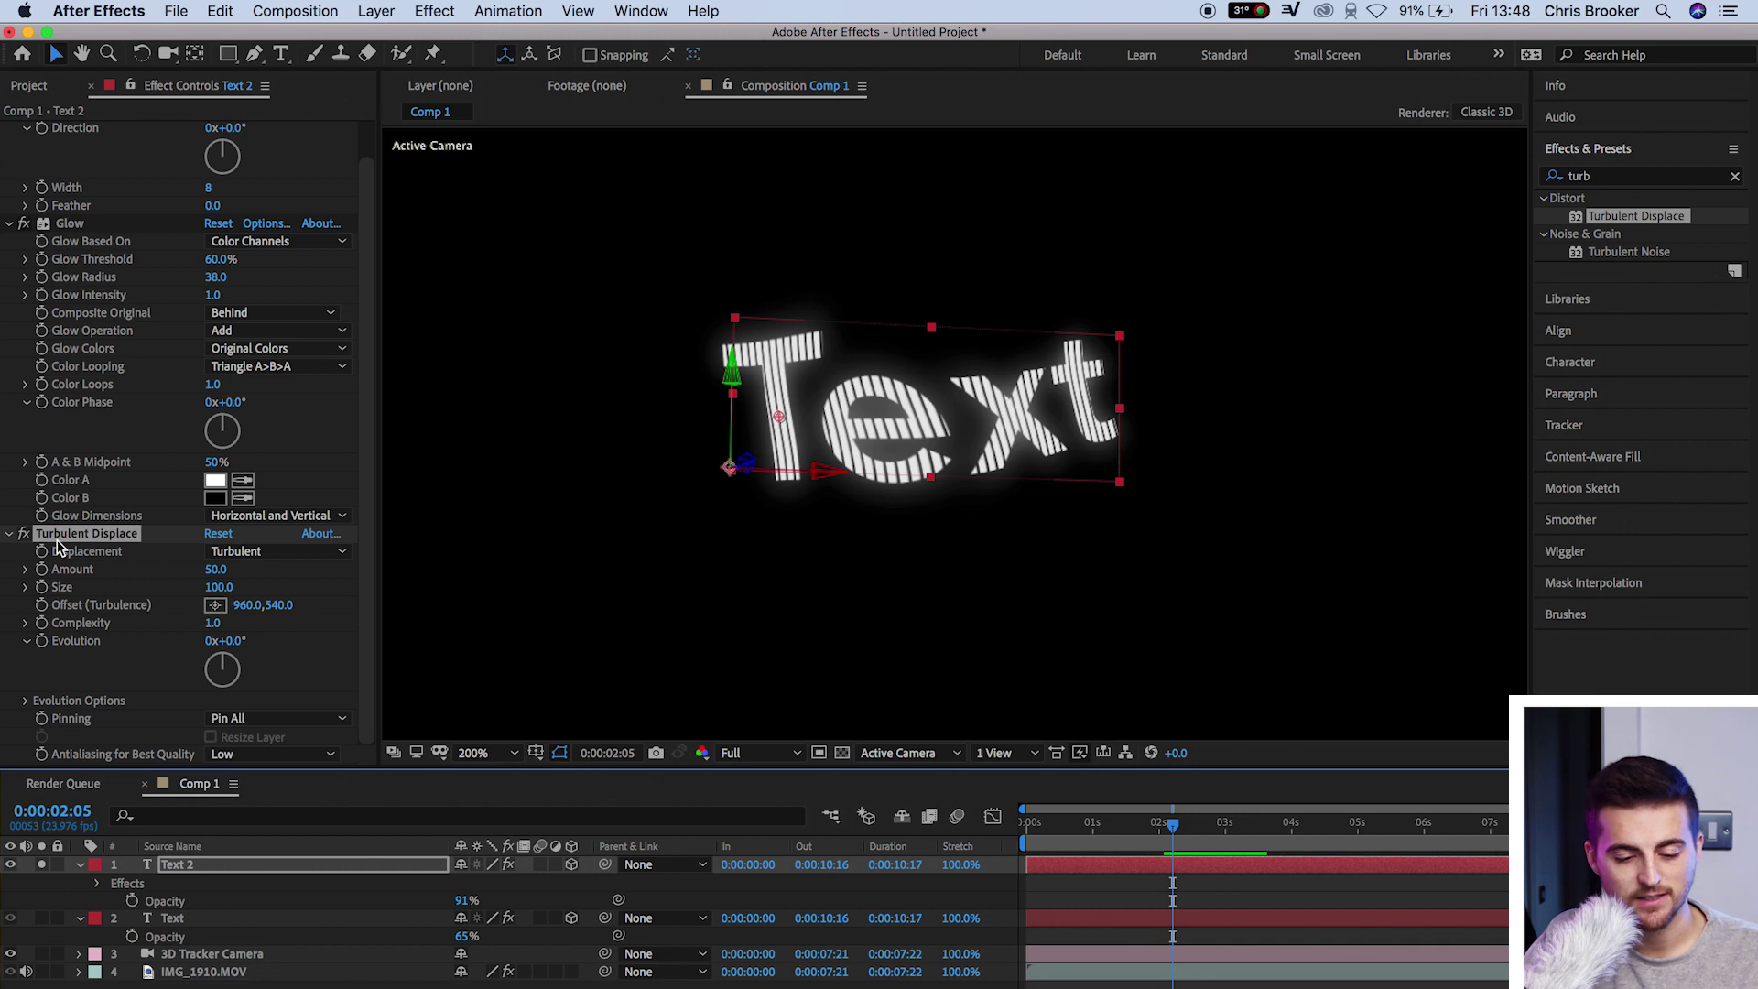
click(217, 571)
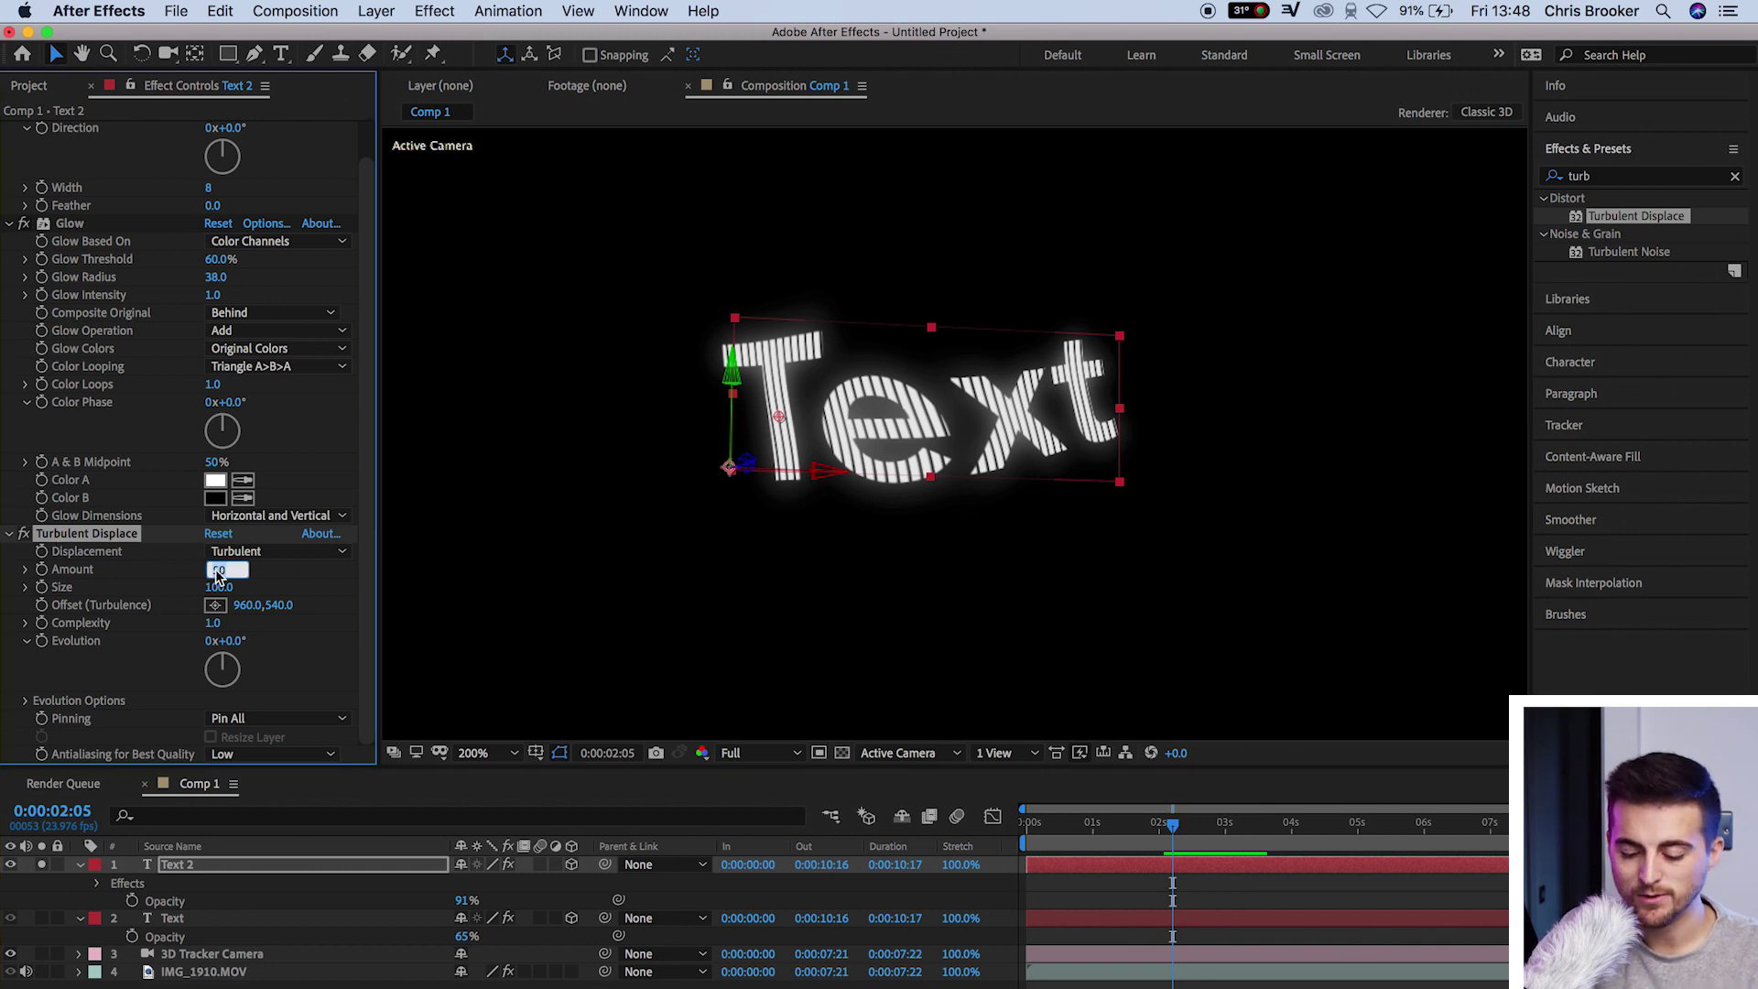
text(10)
key(Return)
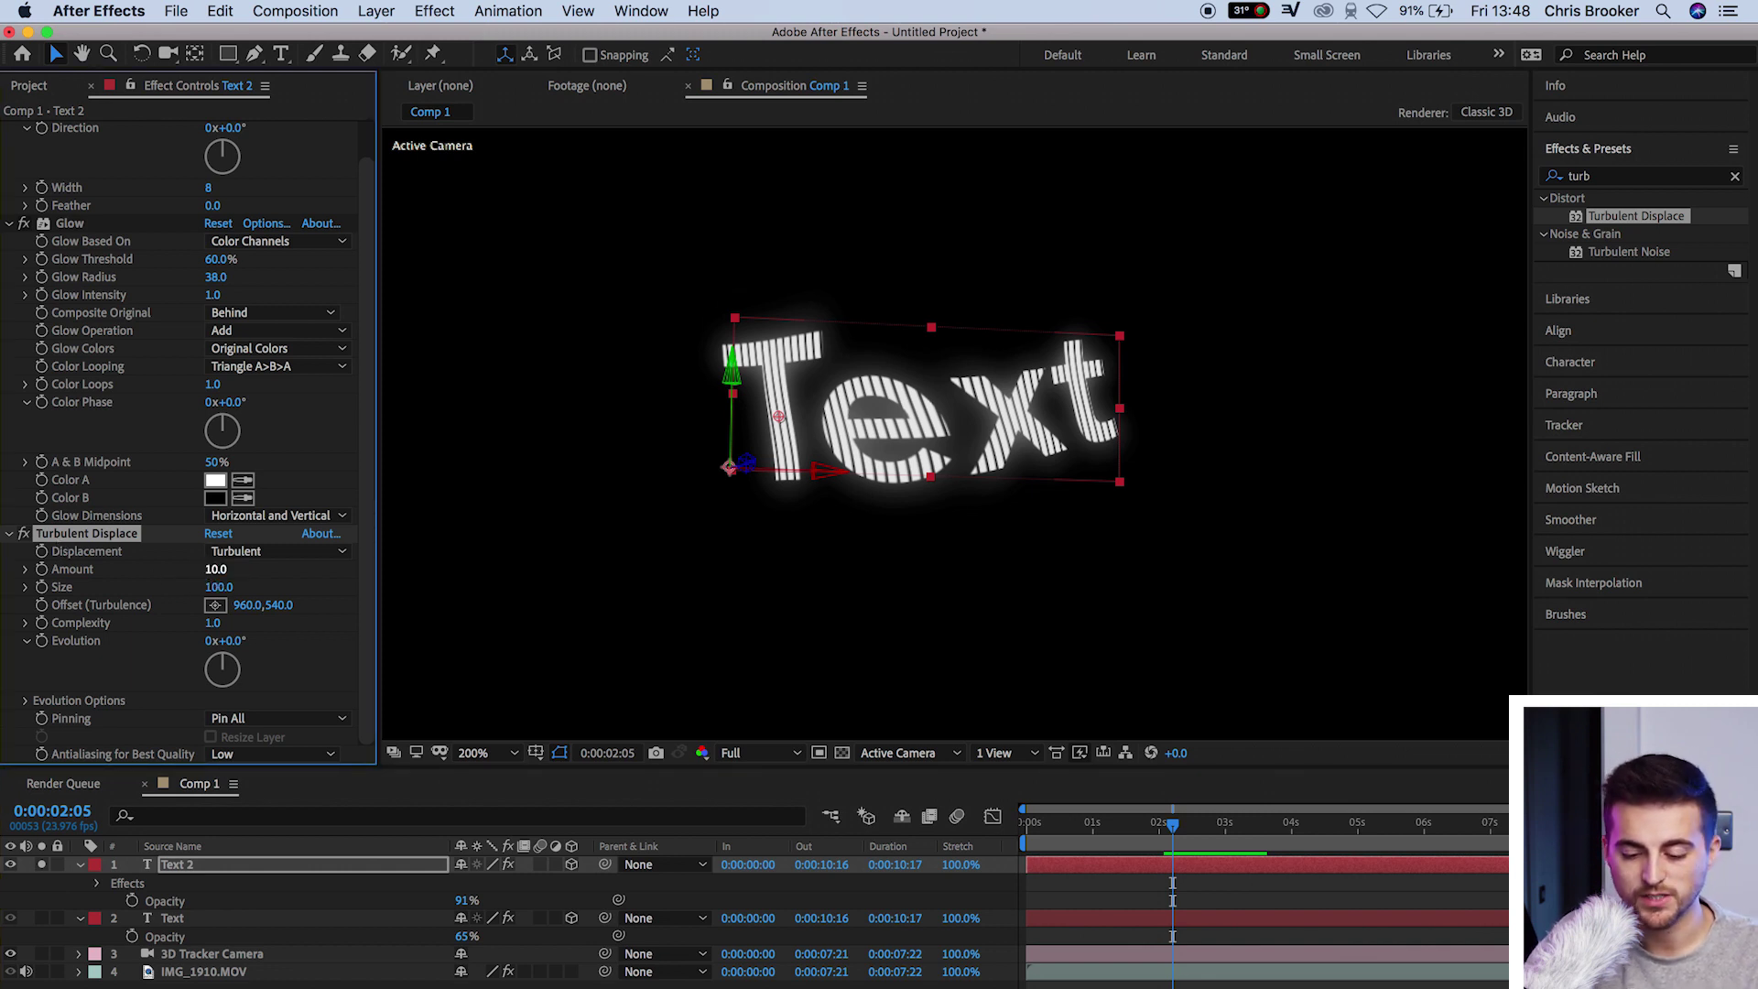
click(234, 593)
text(10)
key(Return)
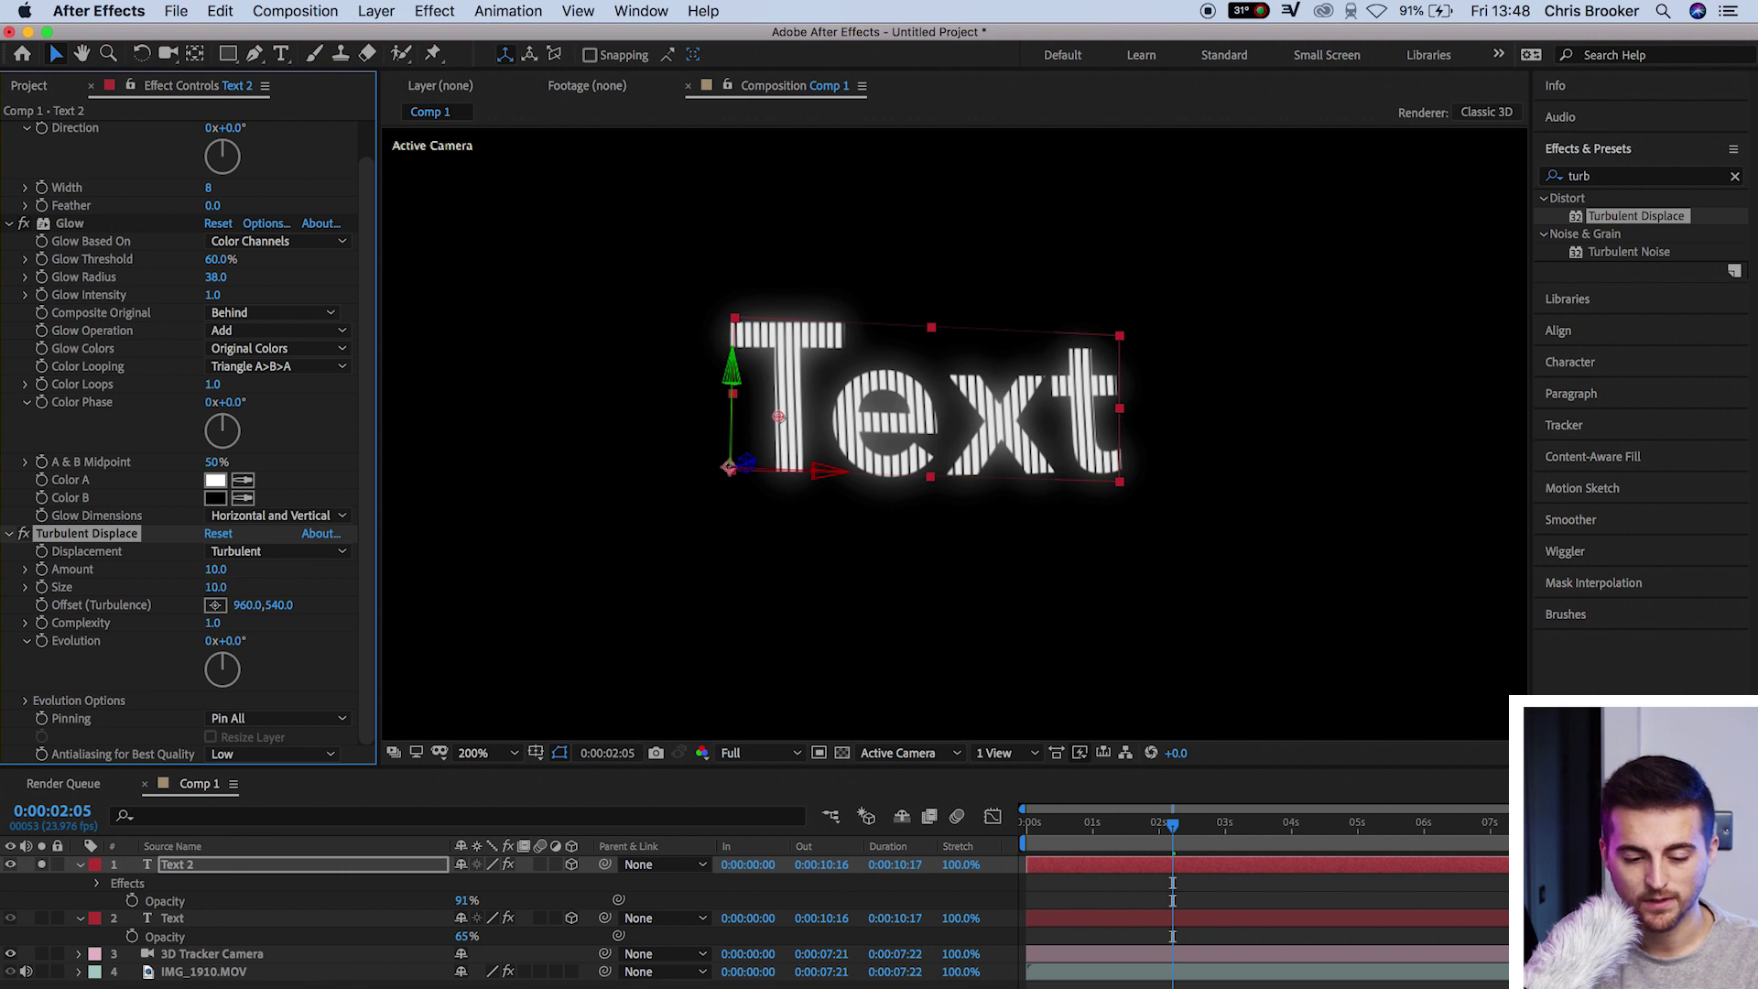
click(1053, 882)
key(space)
key(space)
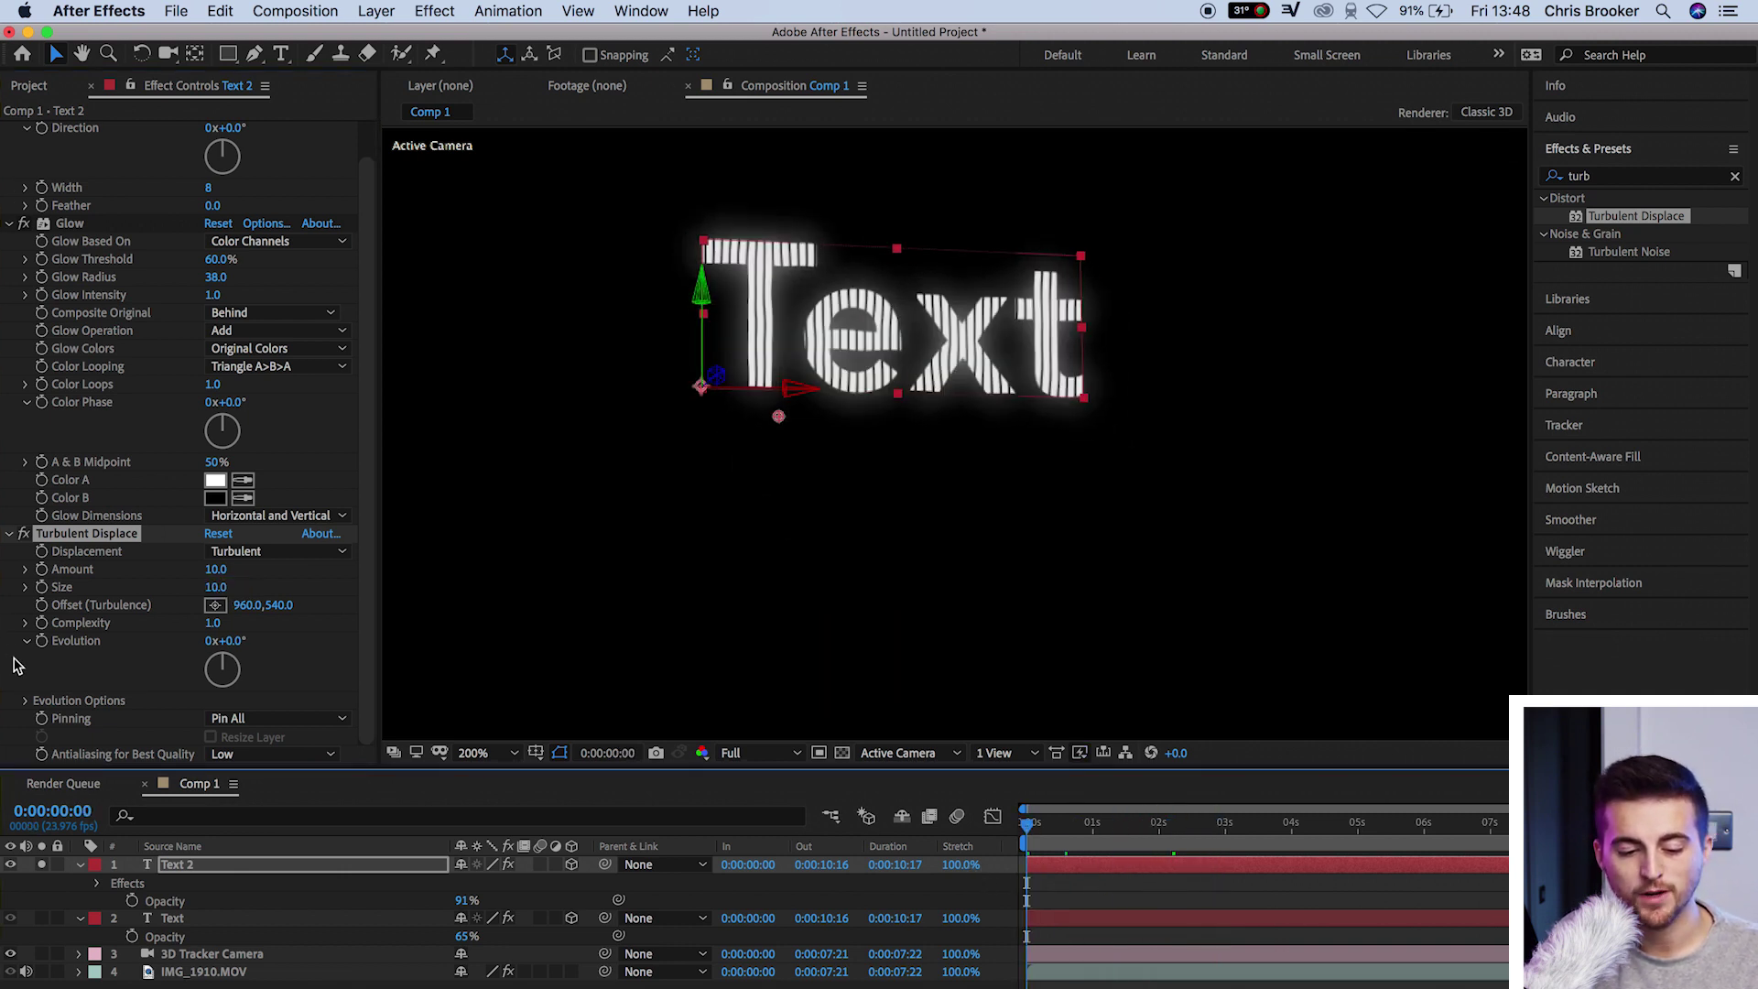
- Keyframe Text 2's Turbulent Displace Evolution from 0 to 20 revolutions across the shot
click(42, 644)
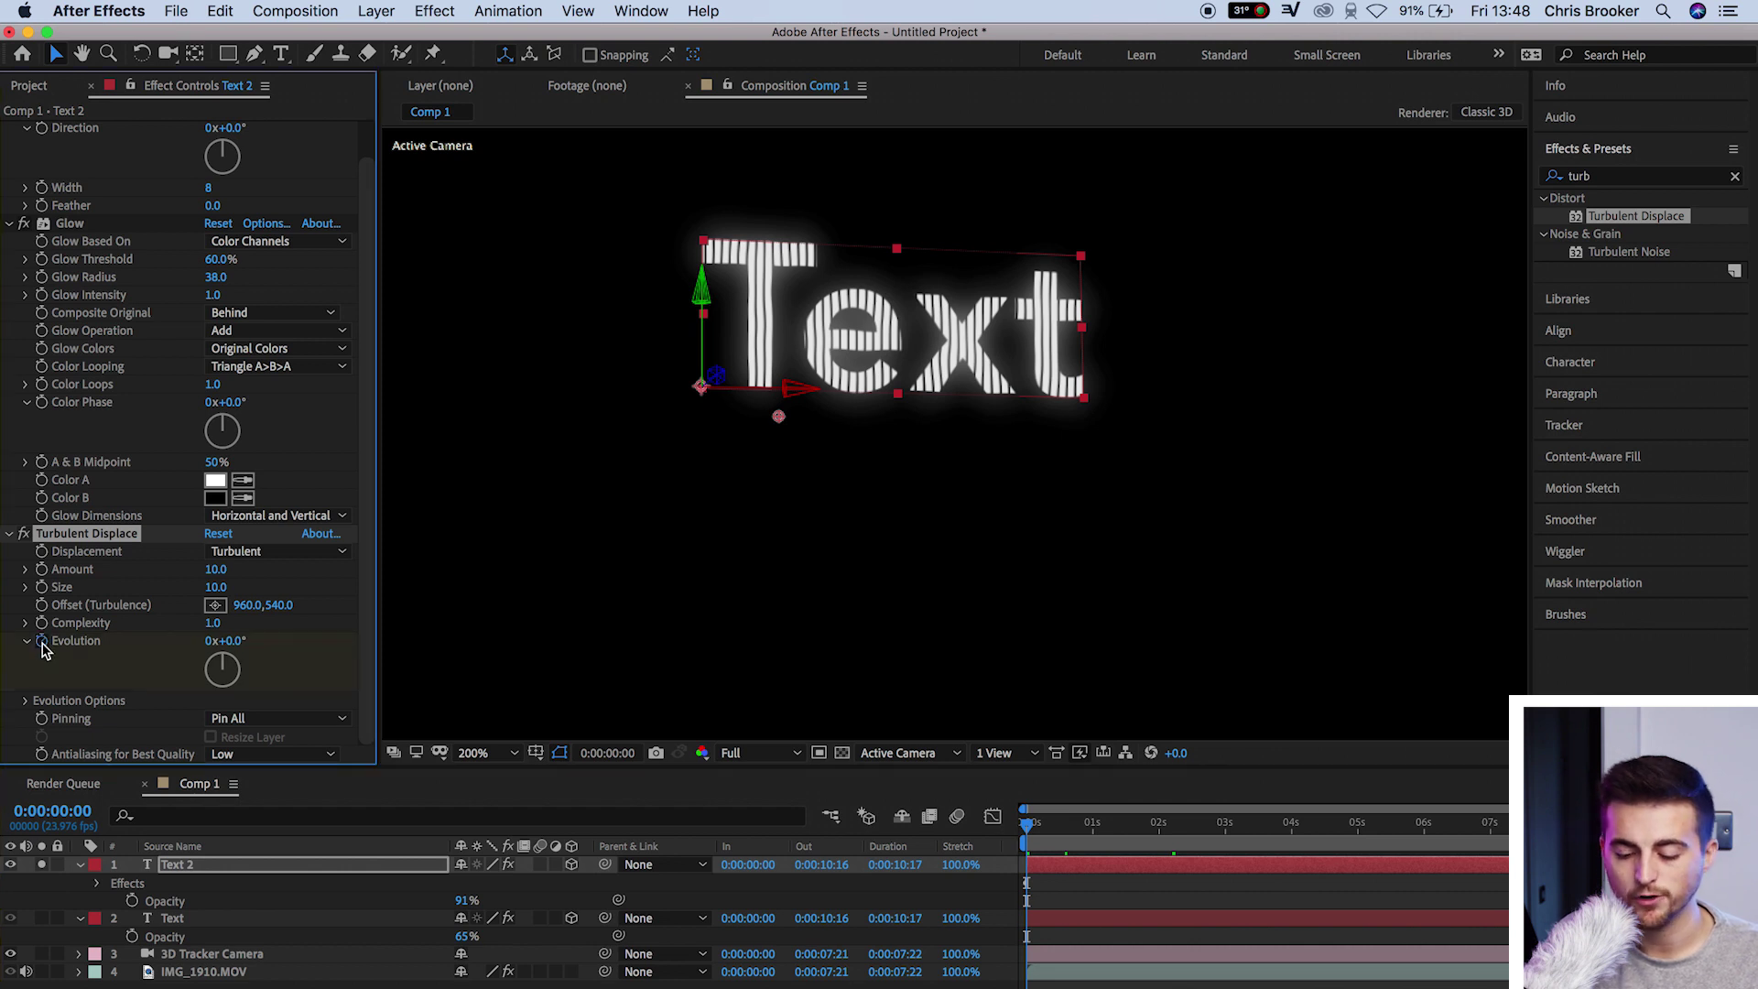
click(1113, 822)
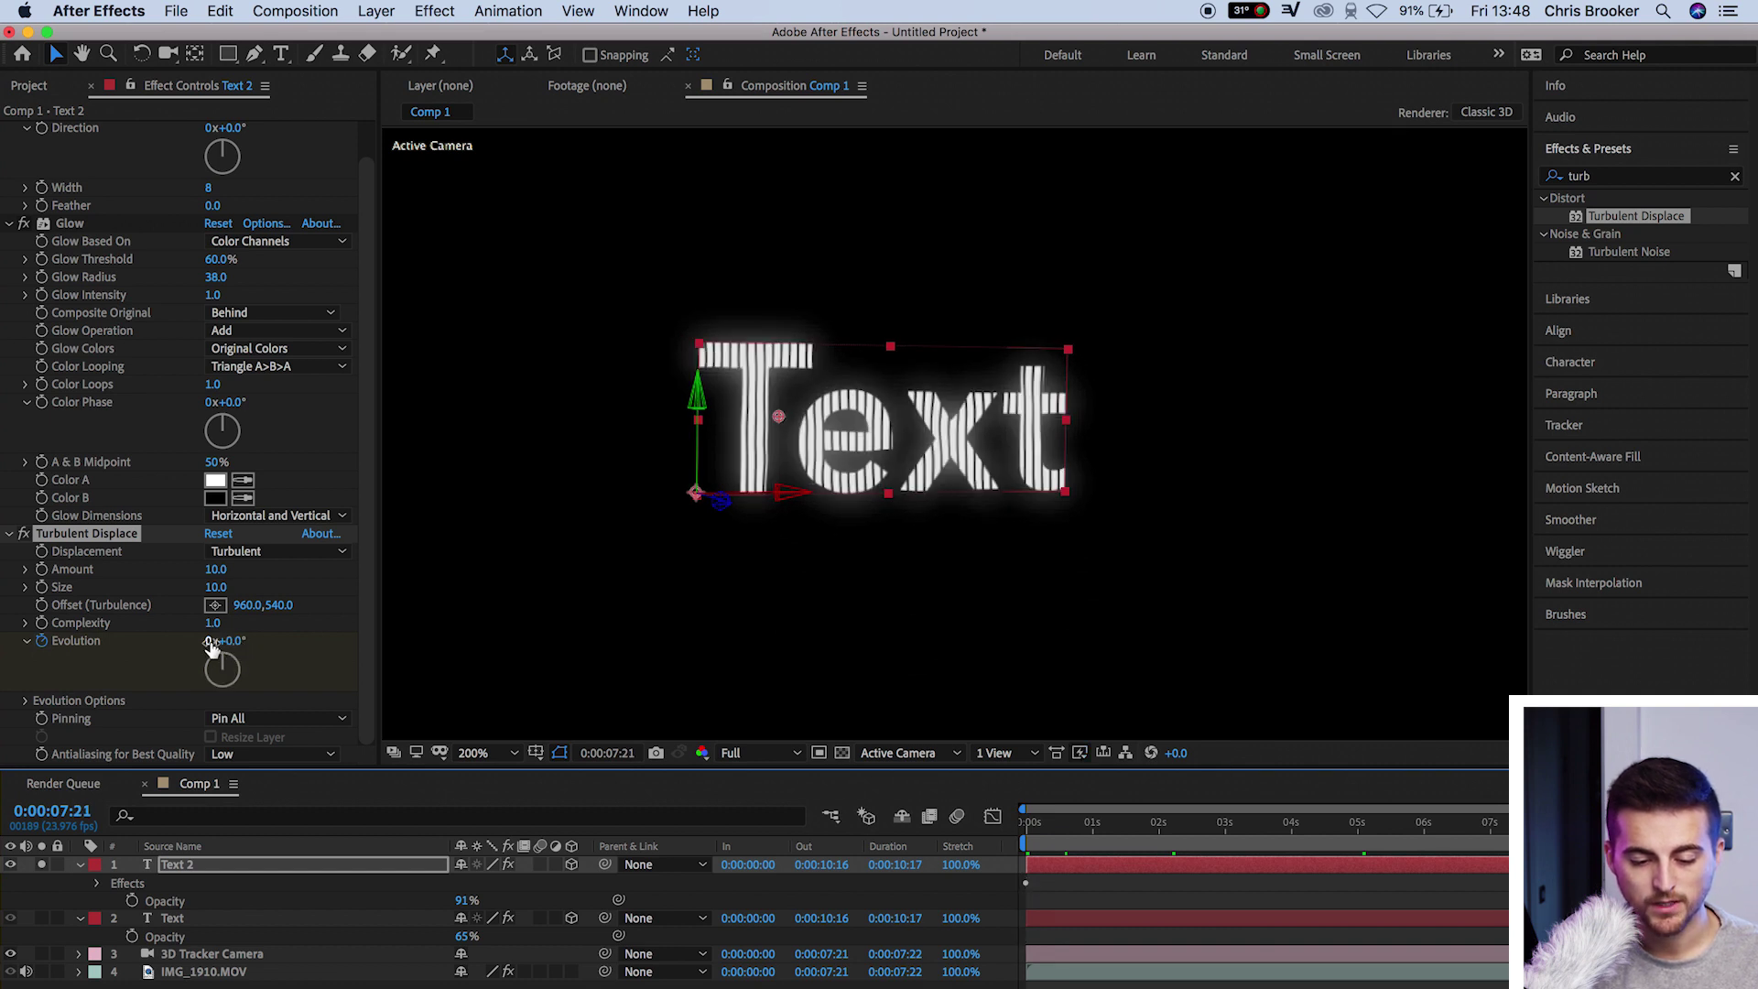
drag(209, 647, 241, 652)
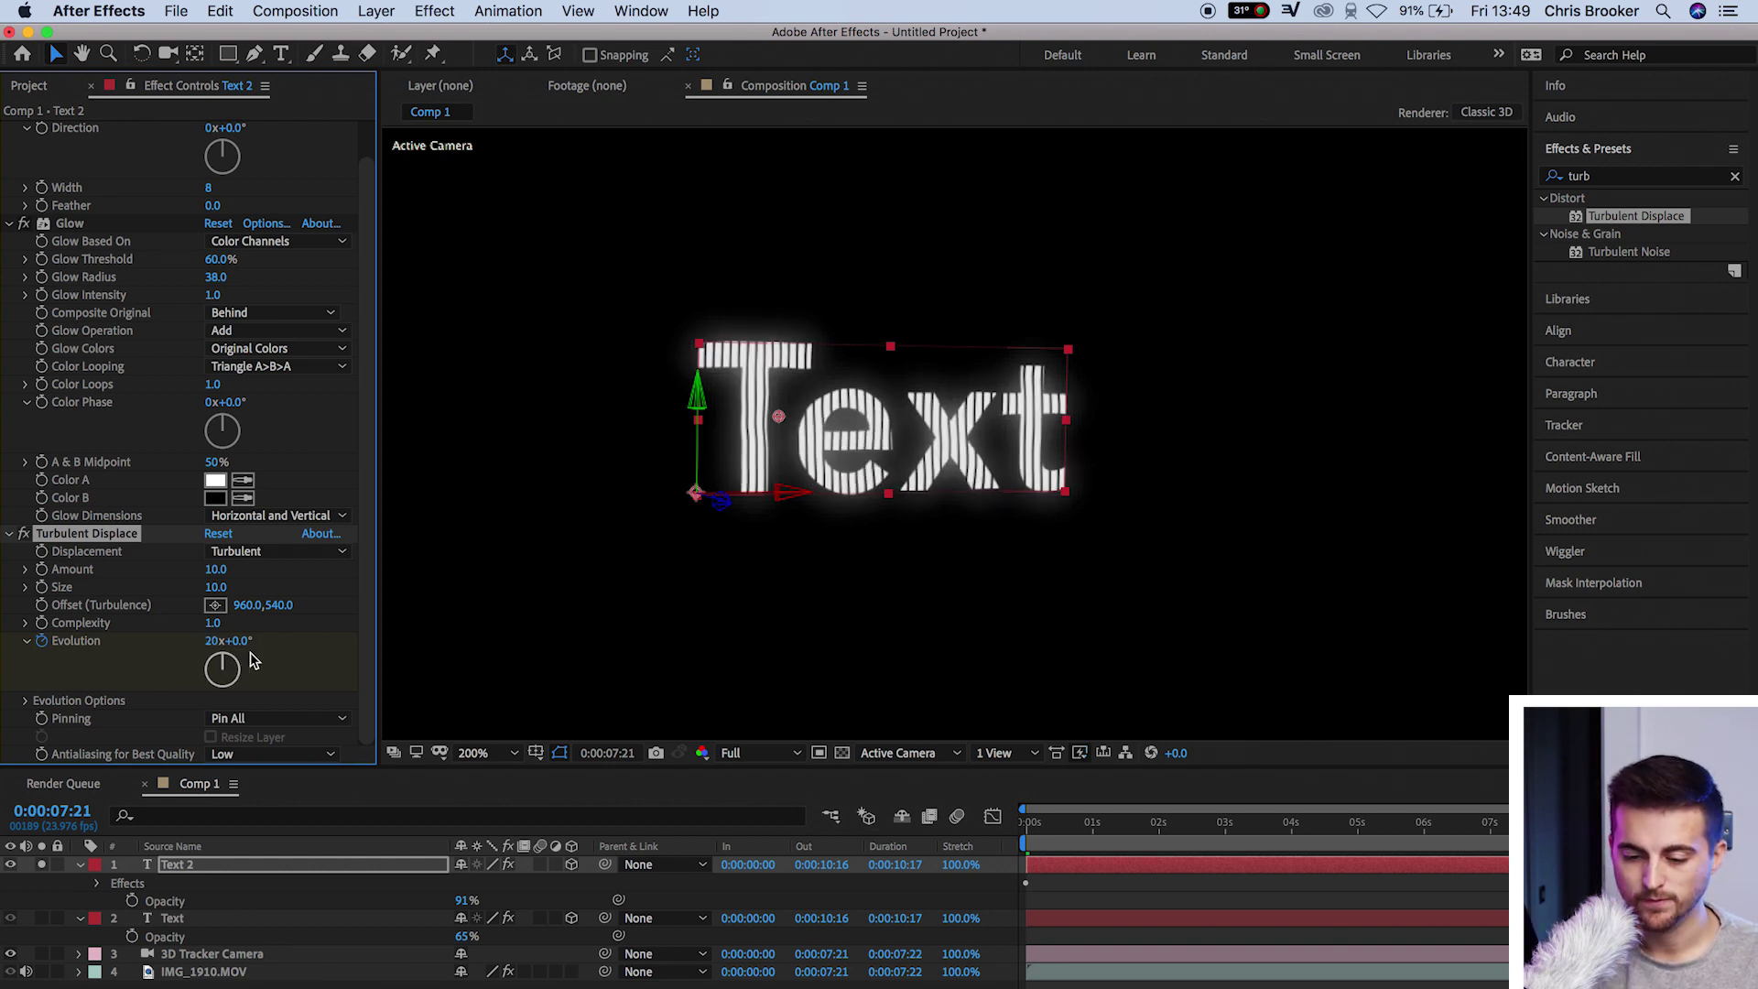
drag(1502, 822, 1004, 865)
click(46, 880)
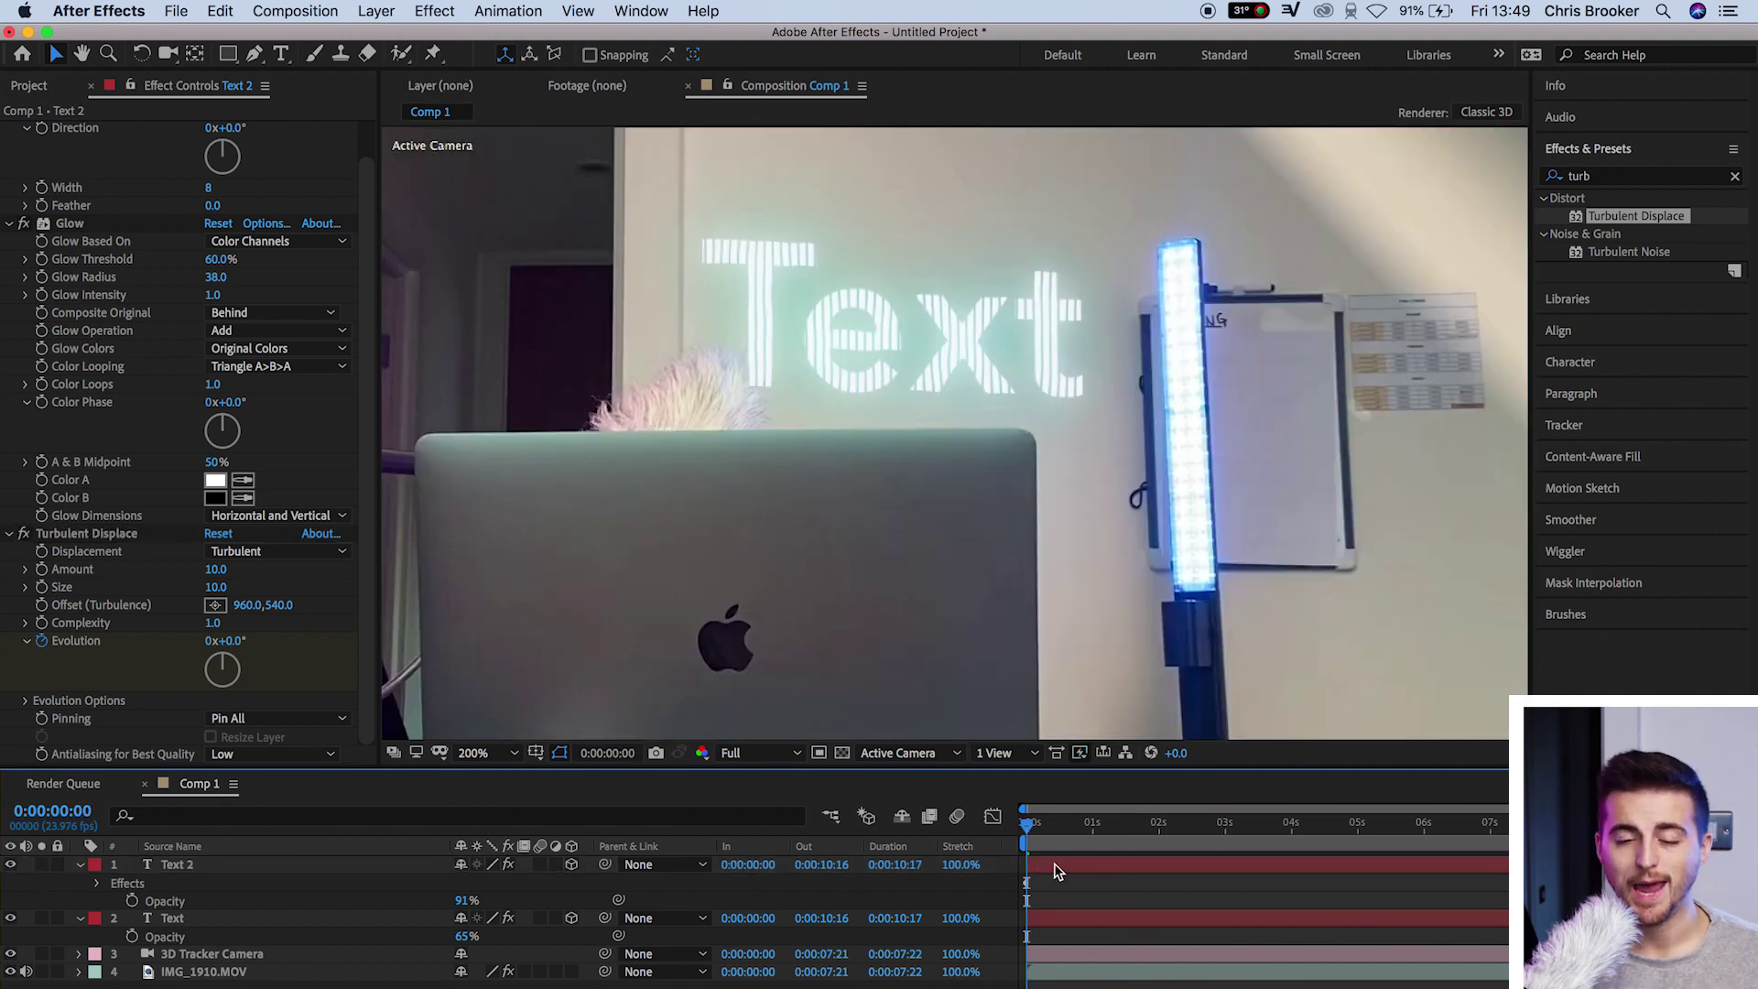
- Preview the comp with the frame fitted to watch the hologram follow the desk footage
key(space)
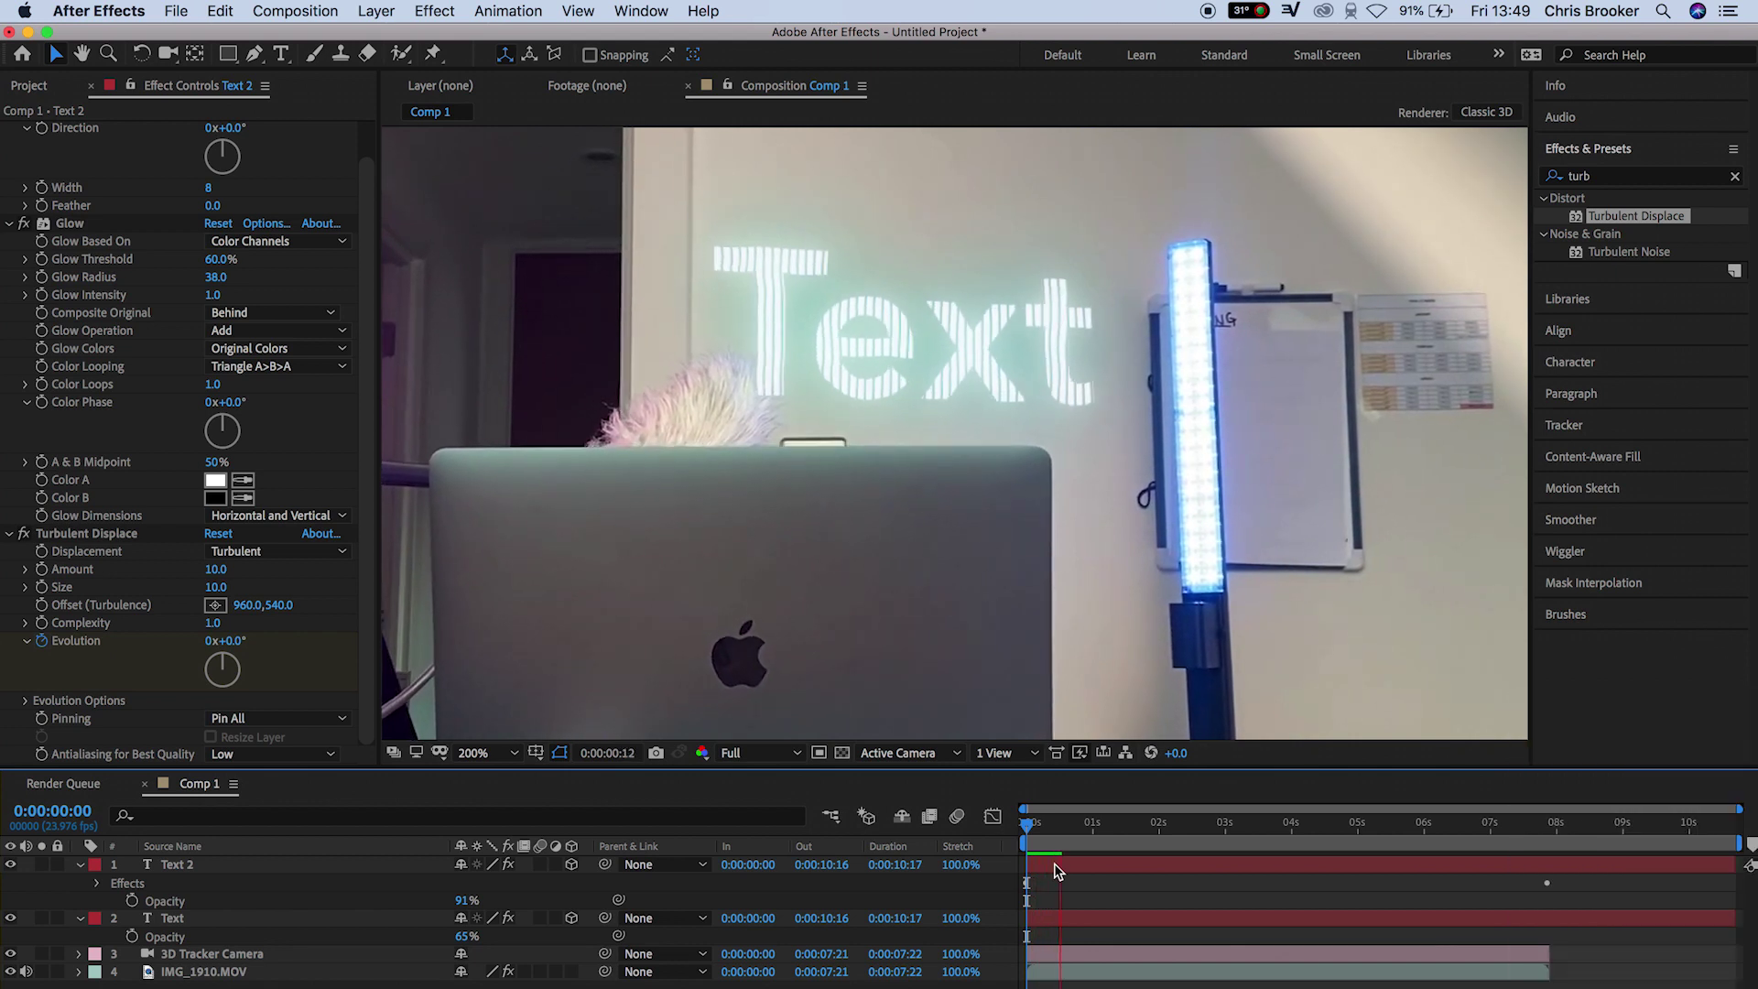
key(shift+slash)
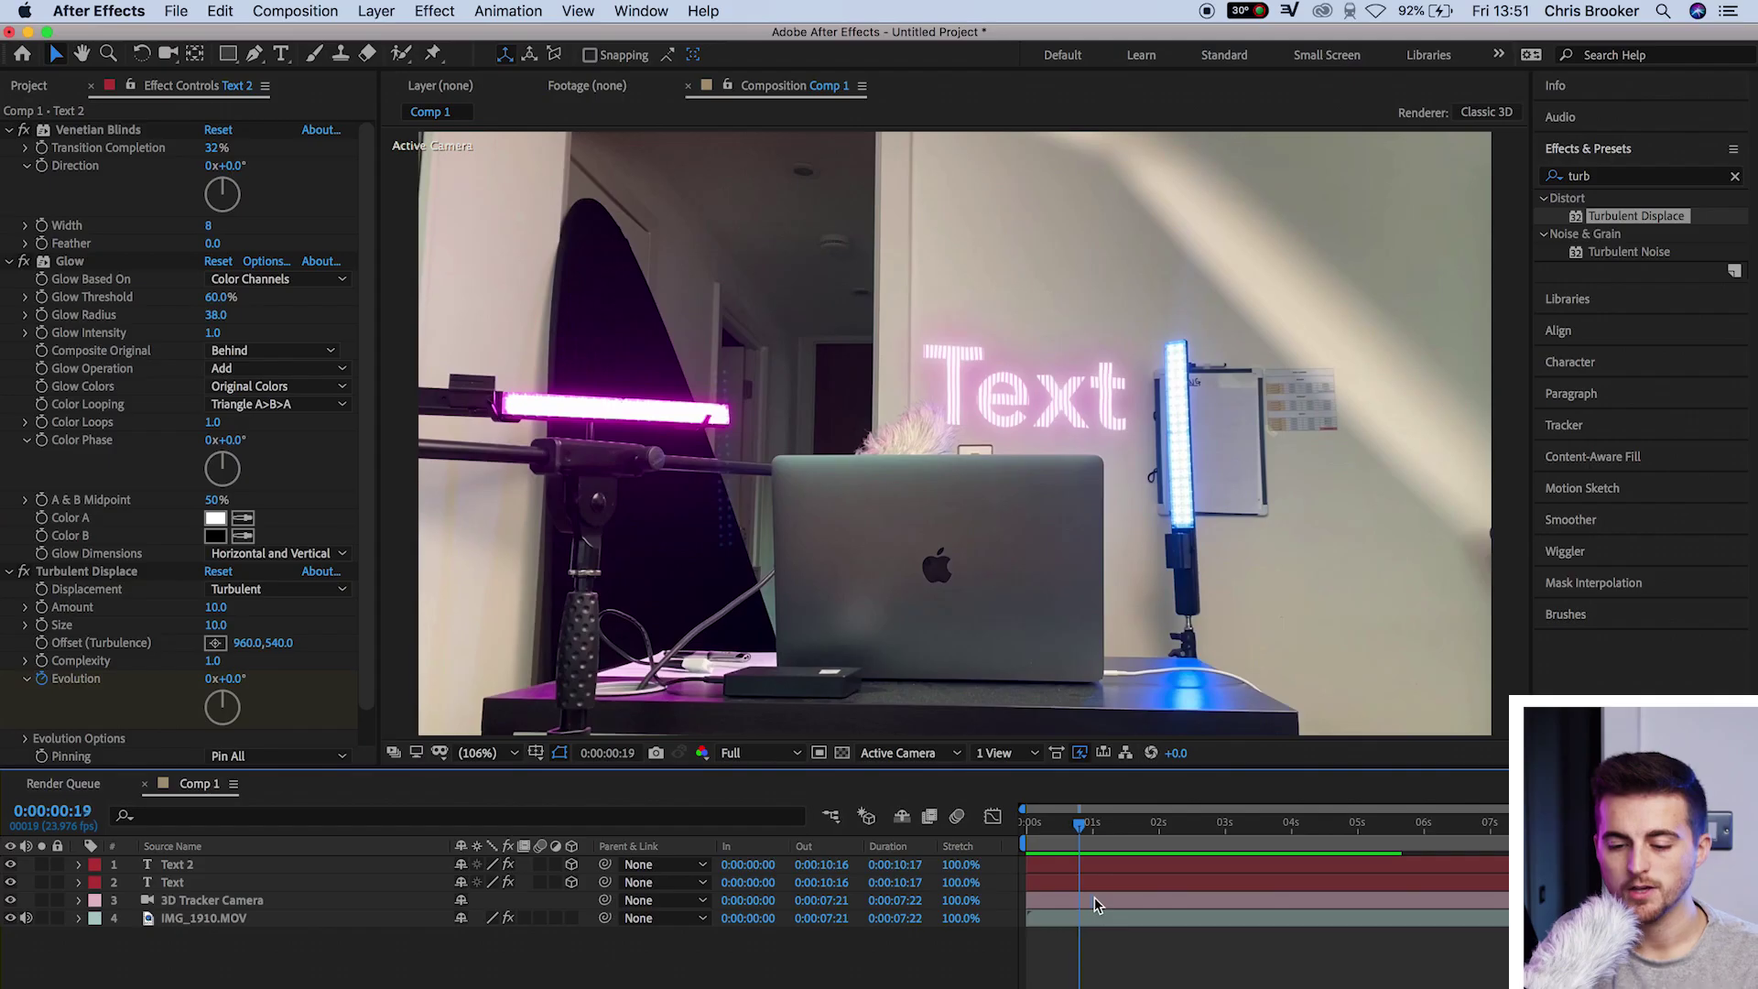
- Create a 1920x1080 magenta (EA69CF) solid, Medium Magenta Solid 1, at the first frame
mouse_move(1027, 822)
mouse_down()
mouse_move(1112, 825)
mouse_move(1013, 839)
mouse_up()
click(377, 11)
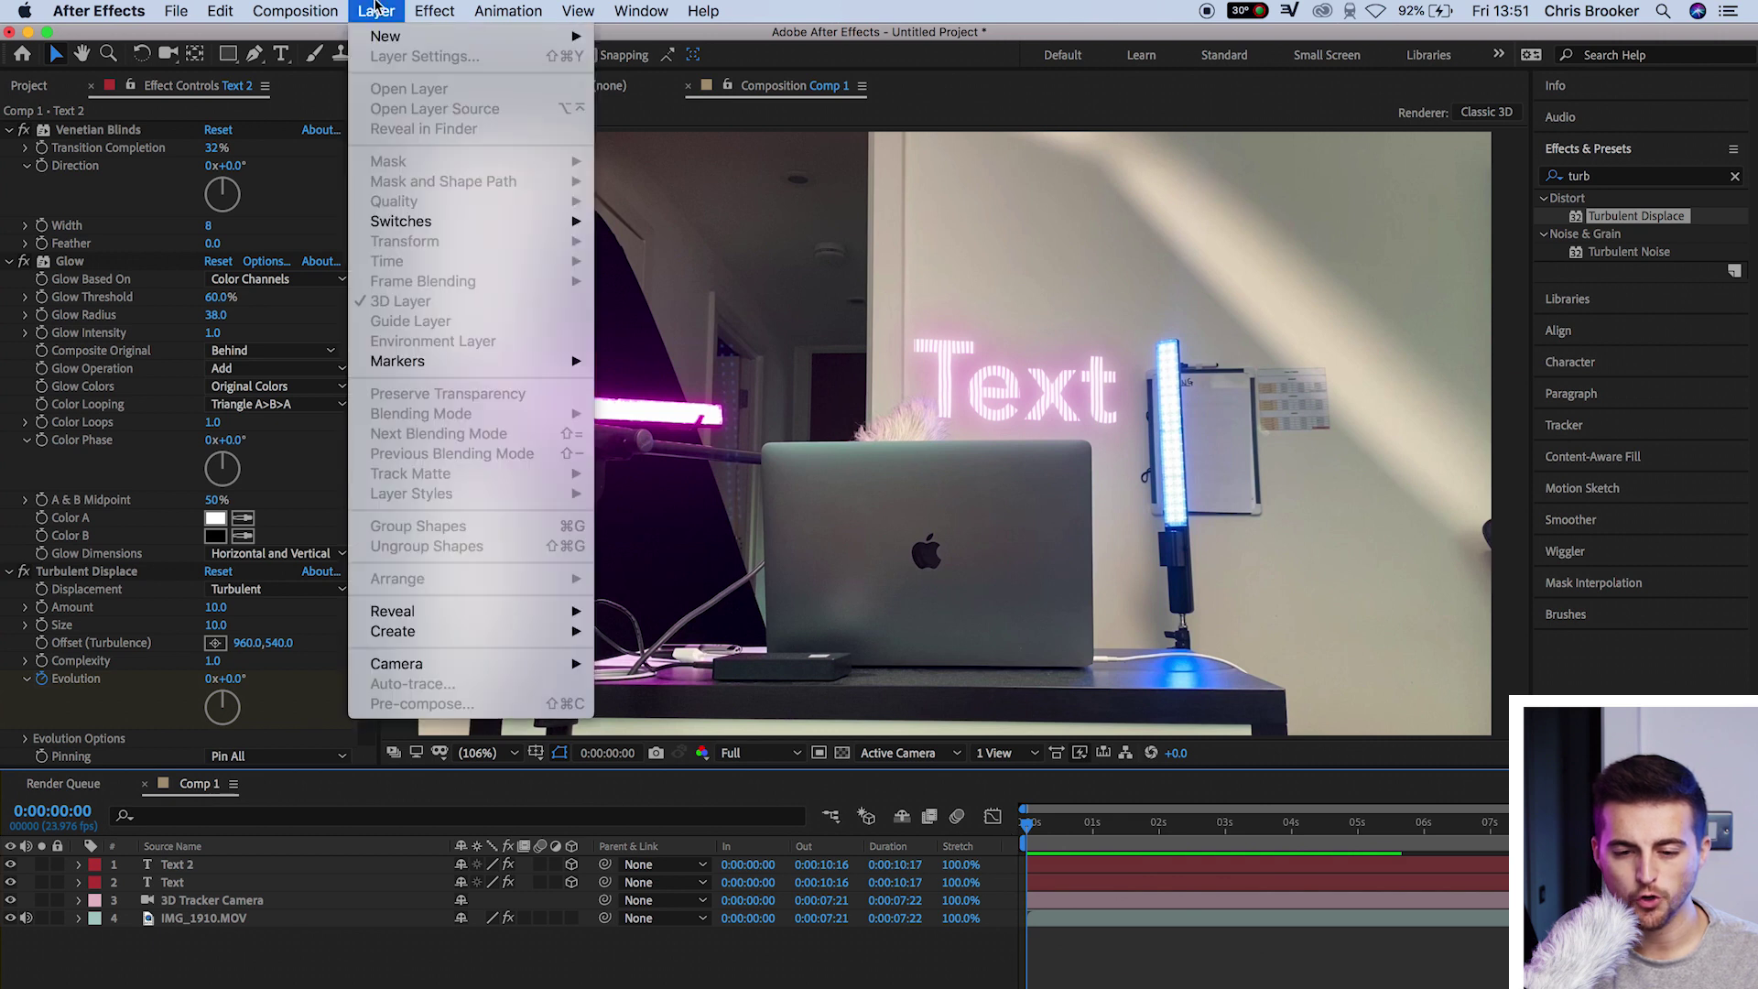
mouse_move(400, 40)
click(638, 62)
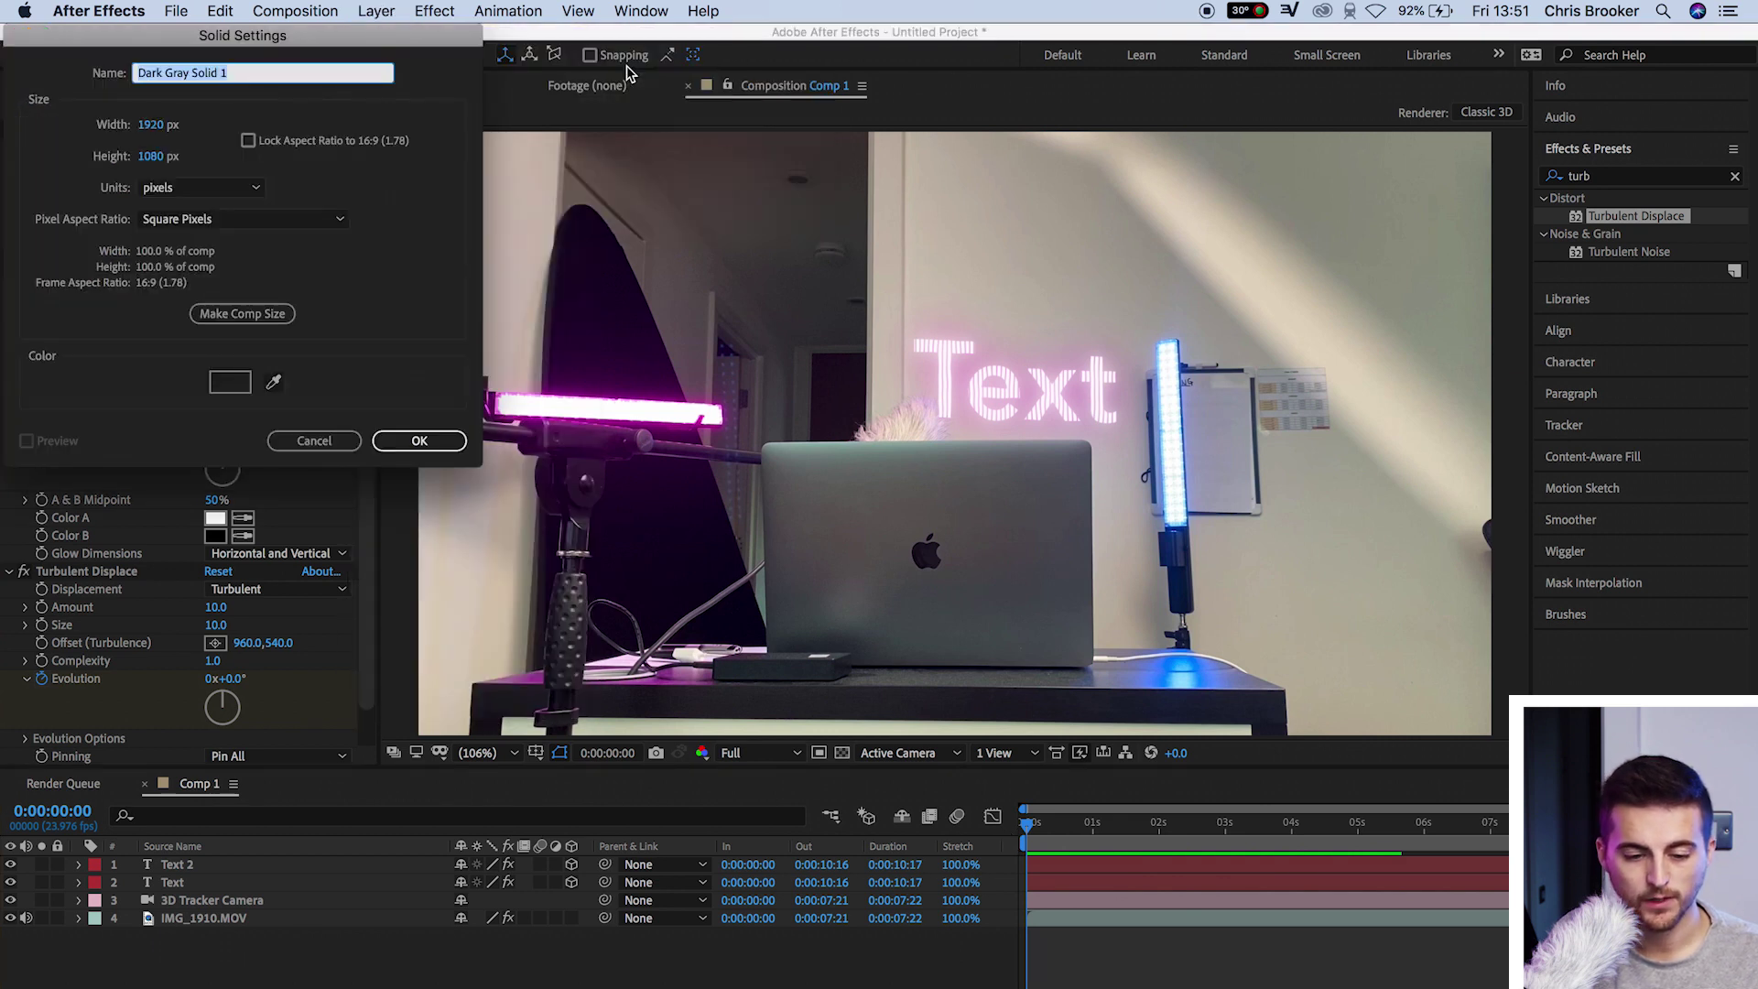
click(262, 386)
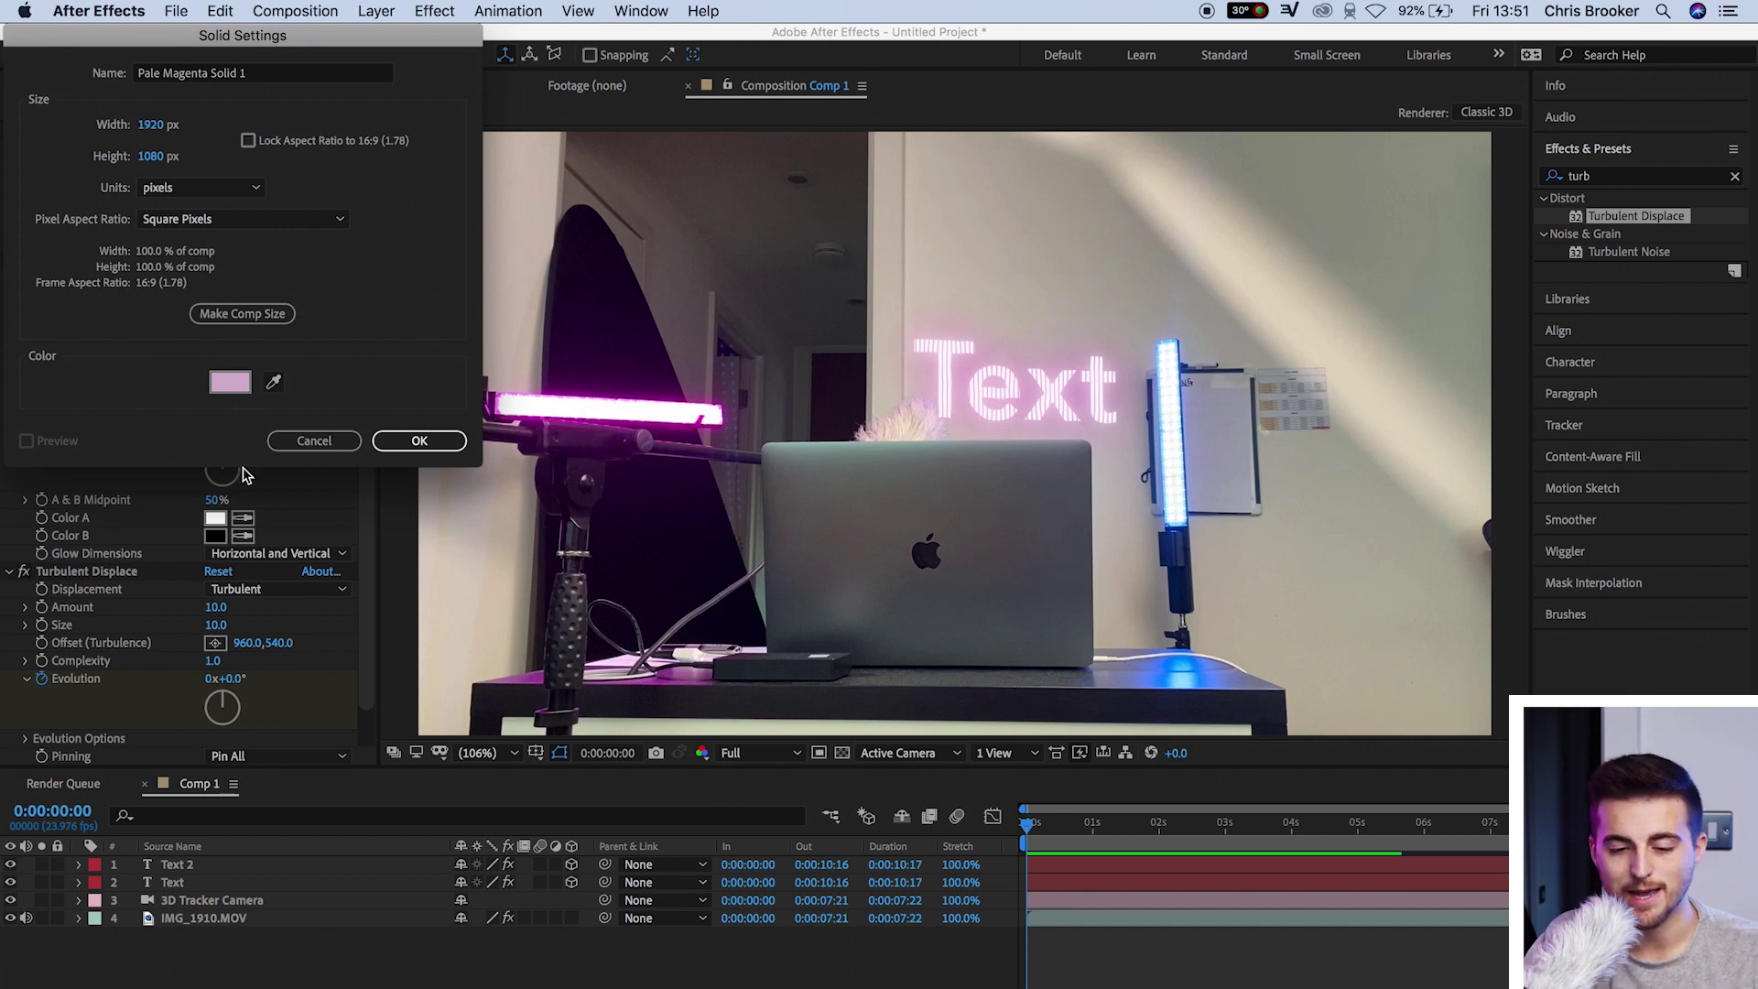
click(237, 383)
drag(266, 266, 221, 262)
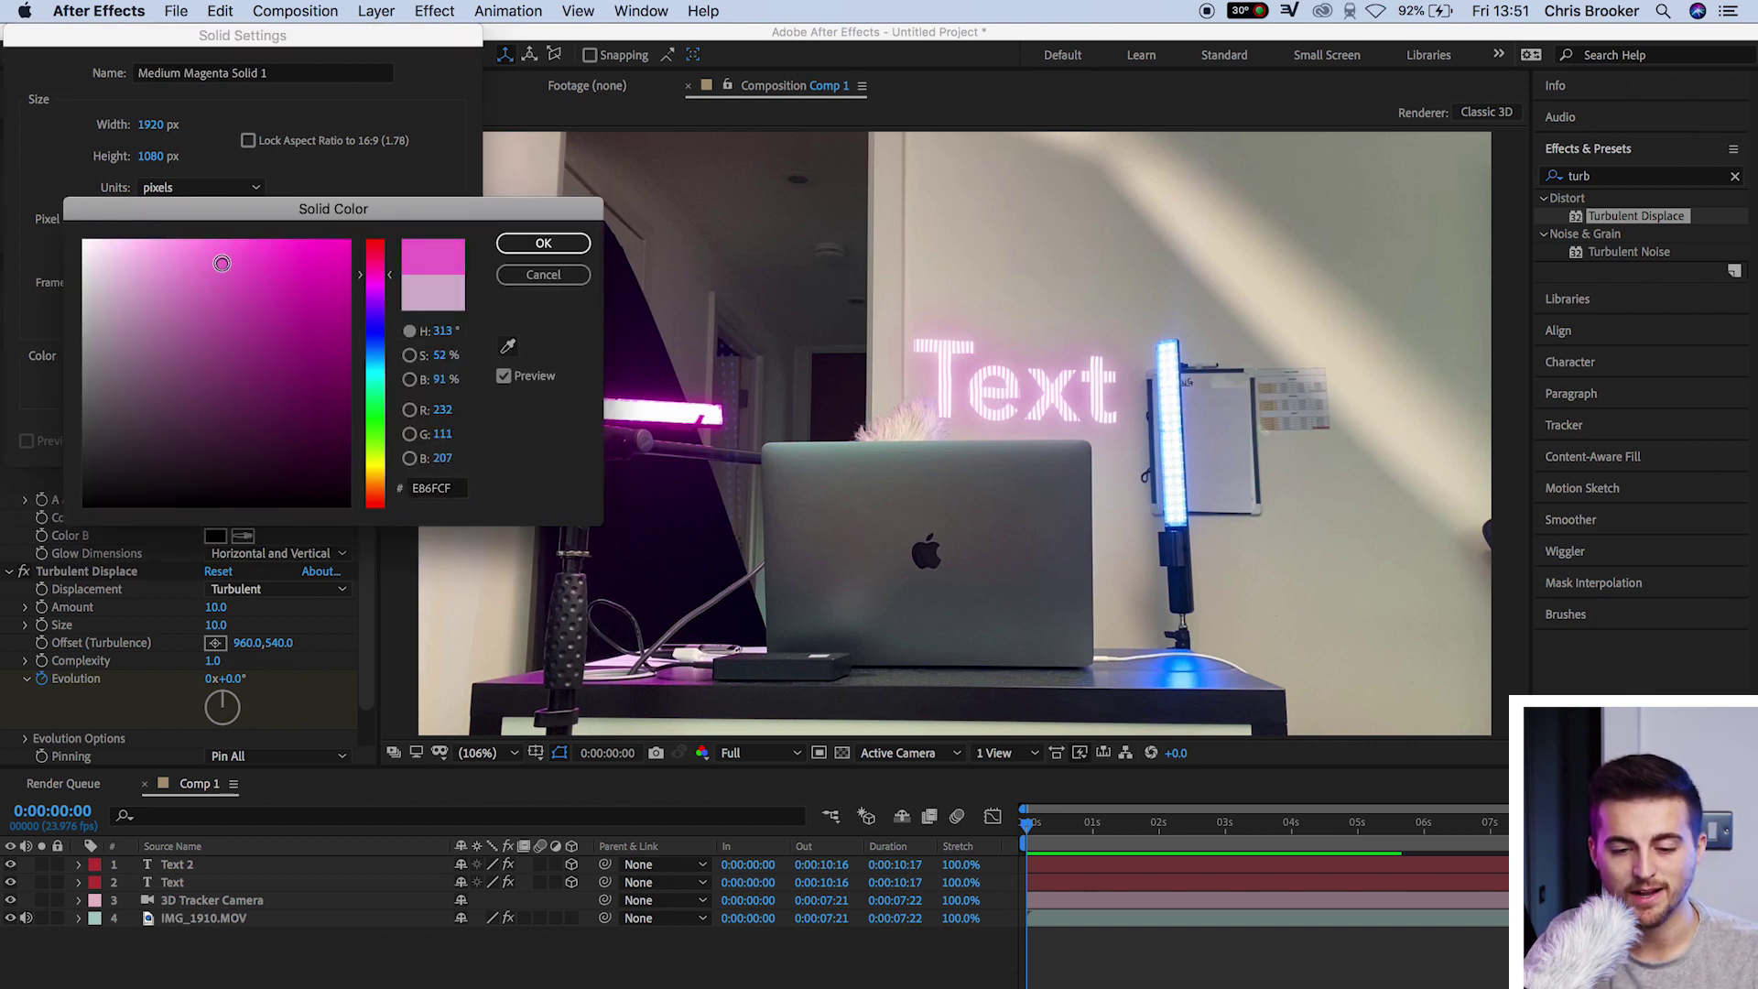
click(546, 244)
click(418, 449)
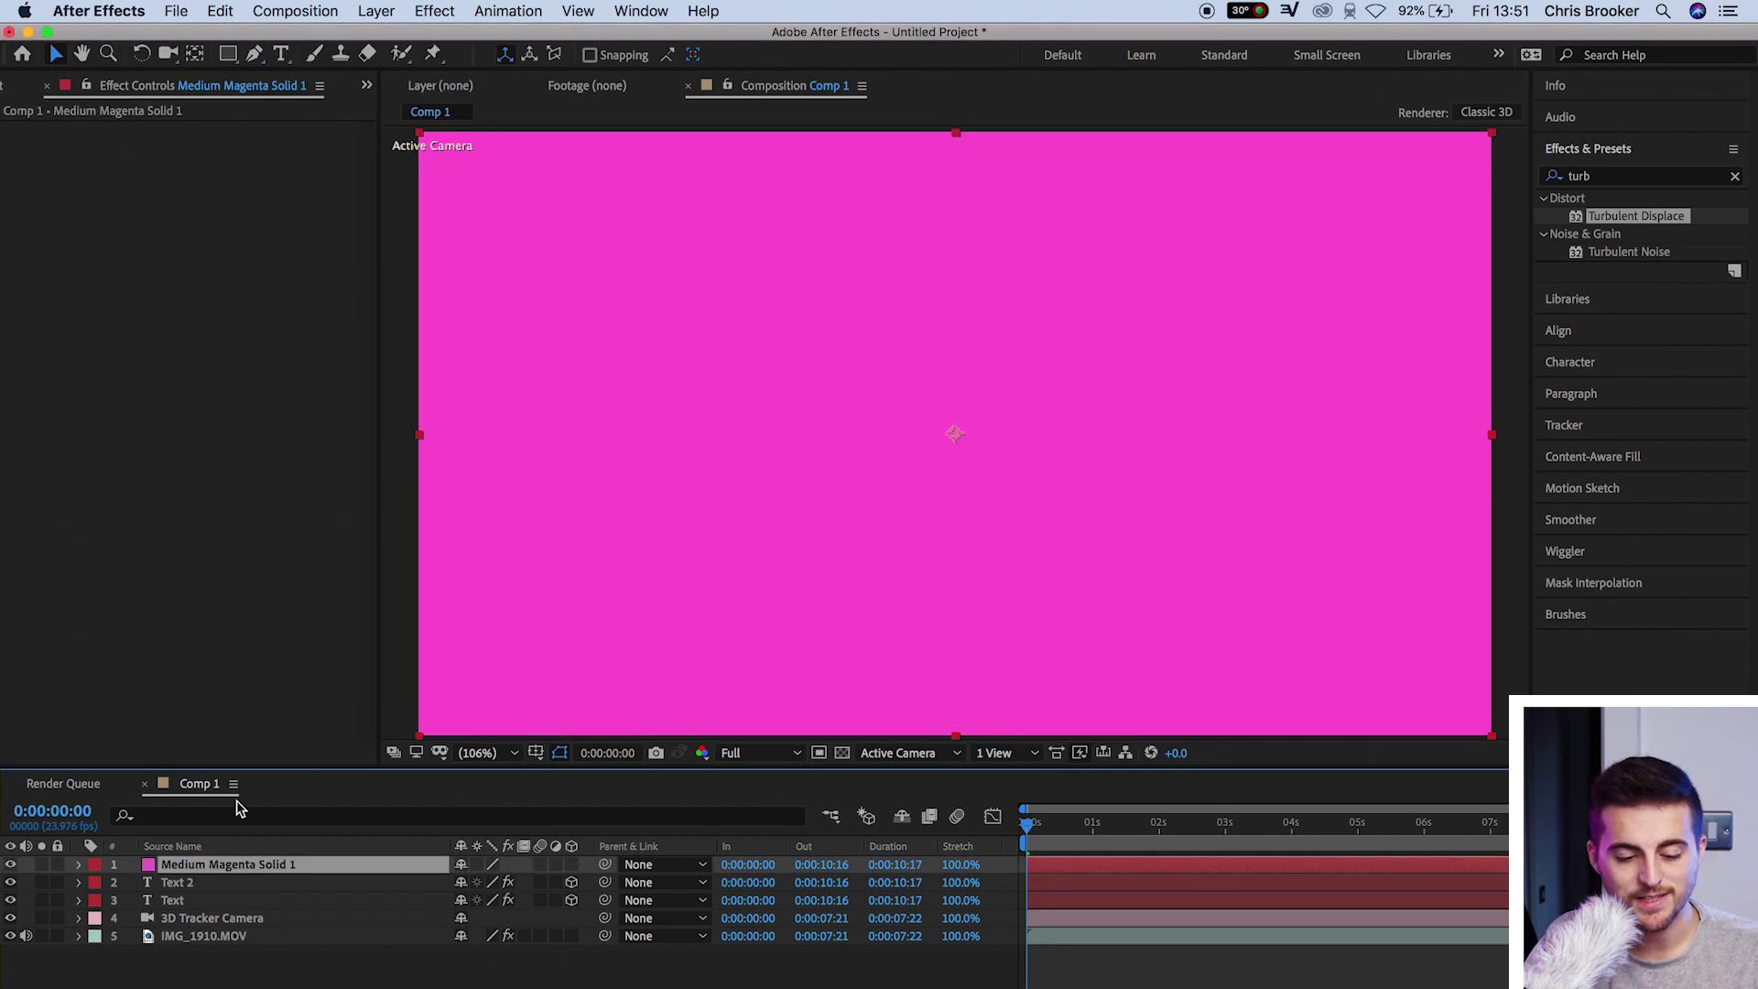
- Pen-draw a four-corner mask on the wall above the Text and keyframe Mask Path at 0:00:00:00
click(10, 865)
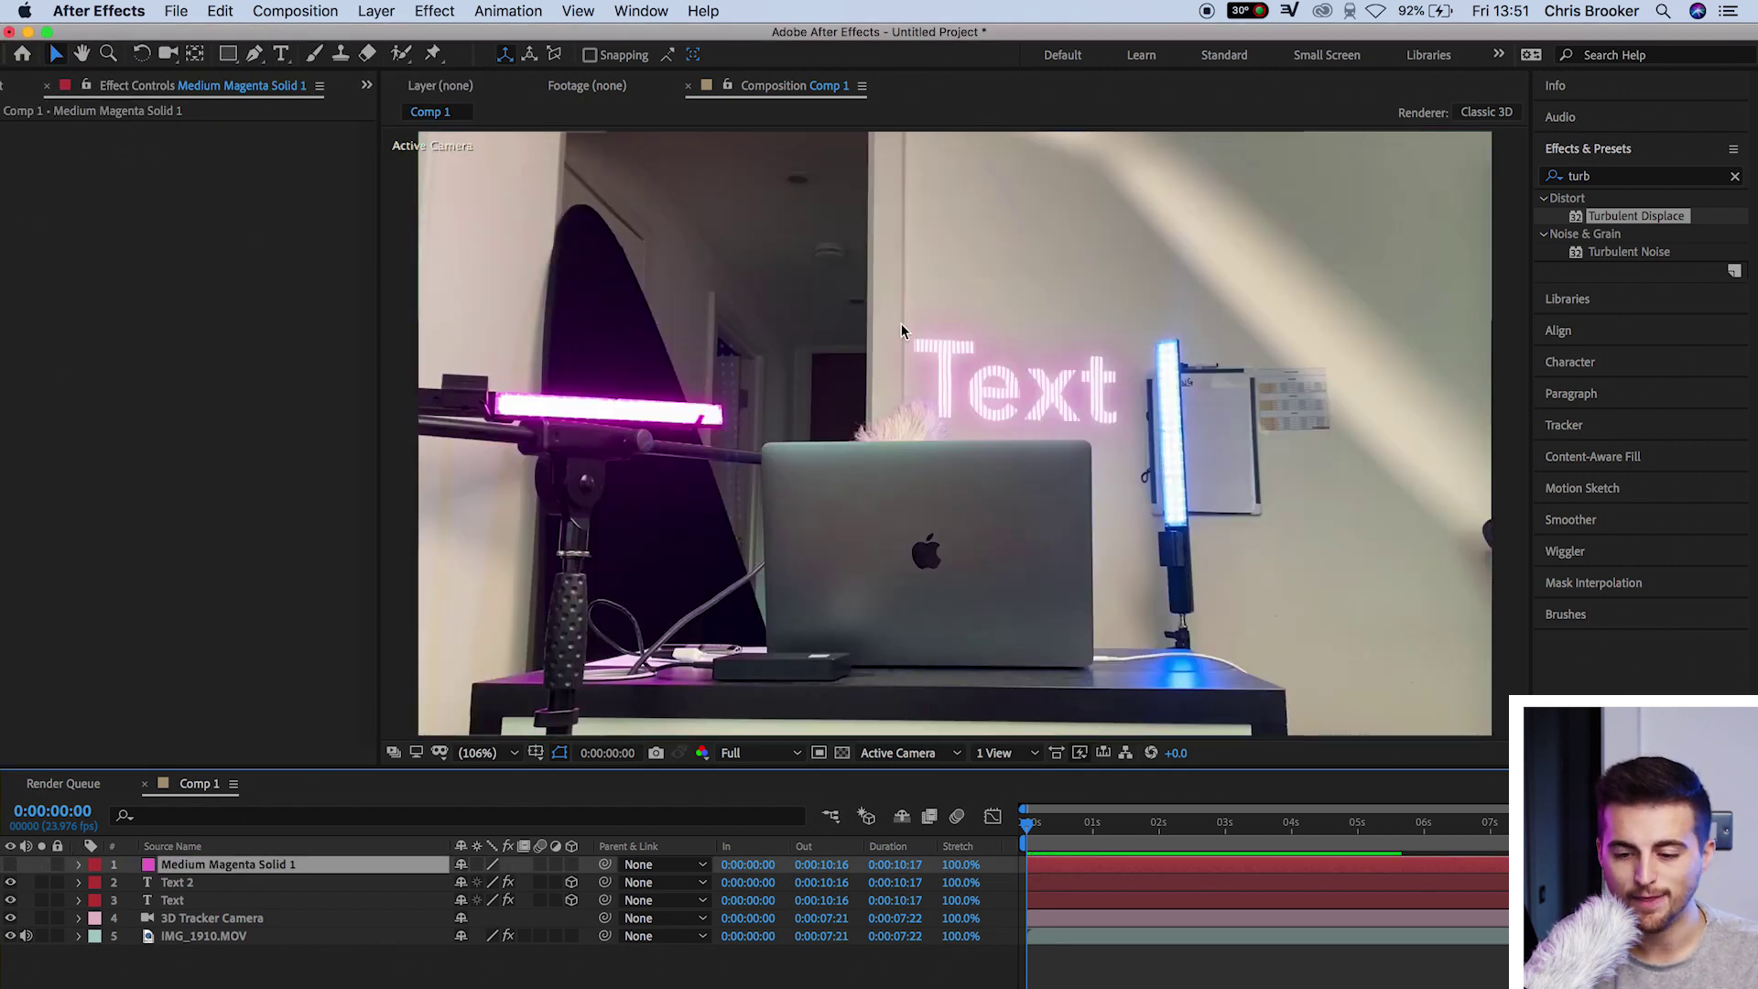
scroll(569, 237, down, 1)
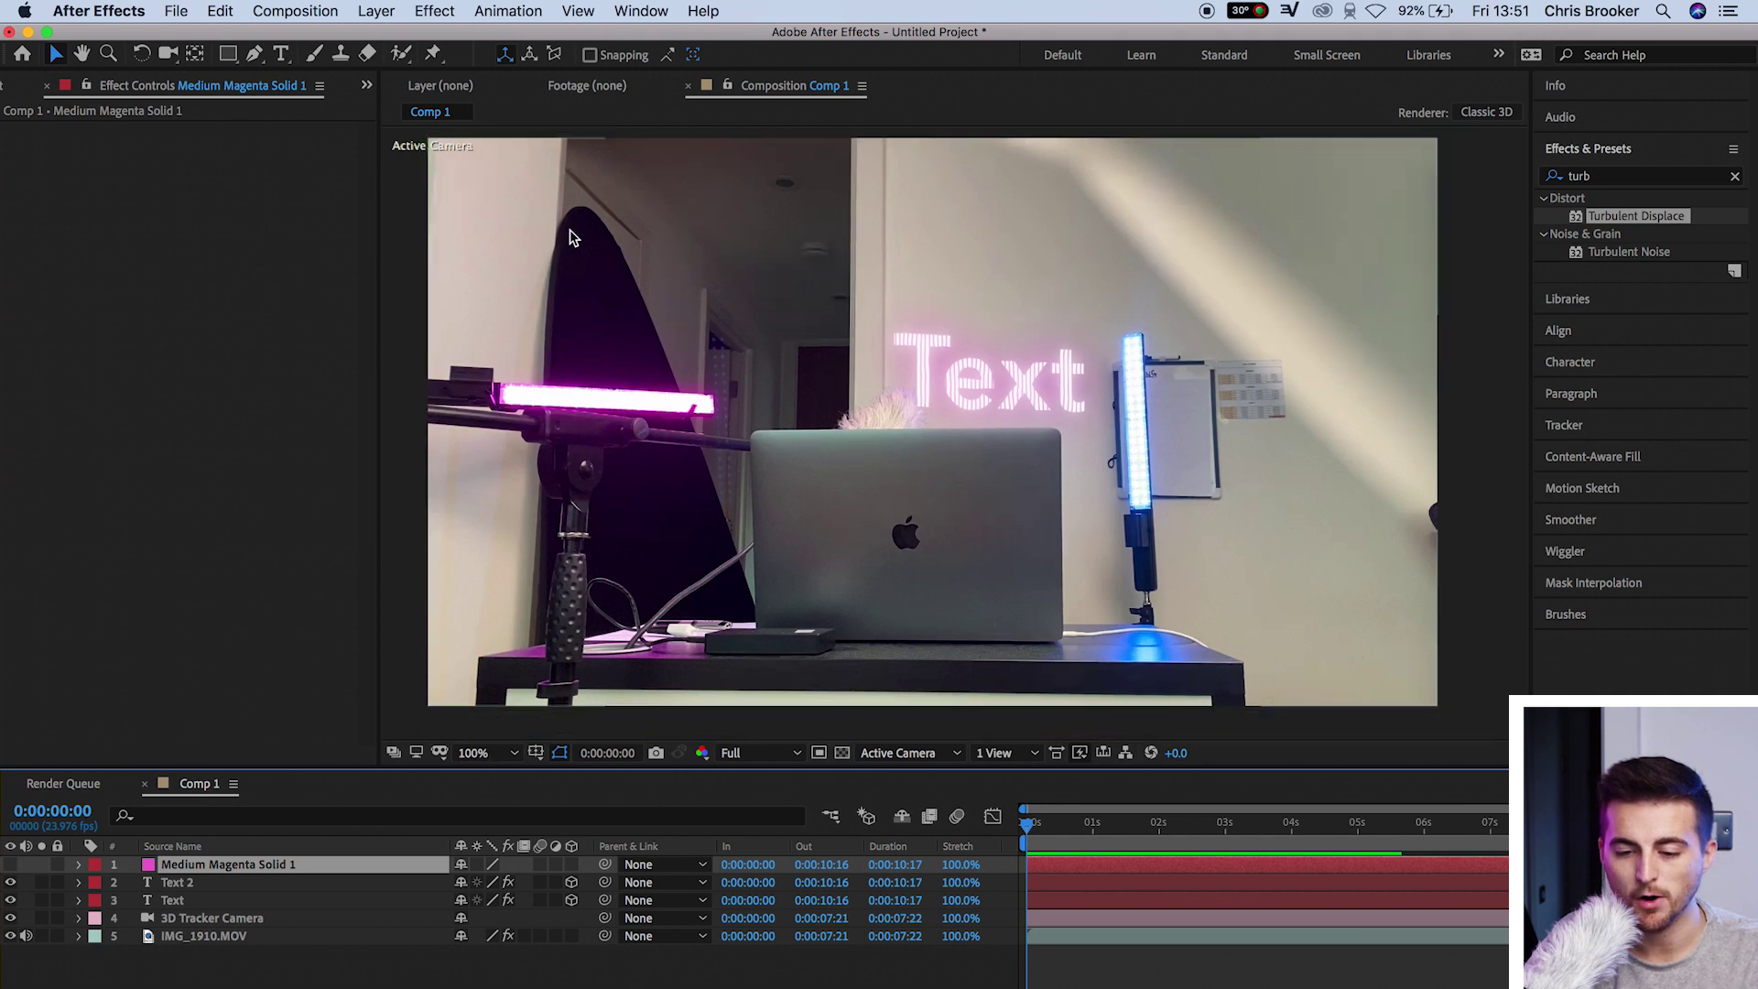
scroll(932, 265, up, 3)
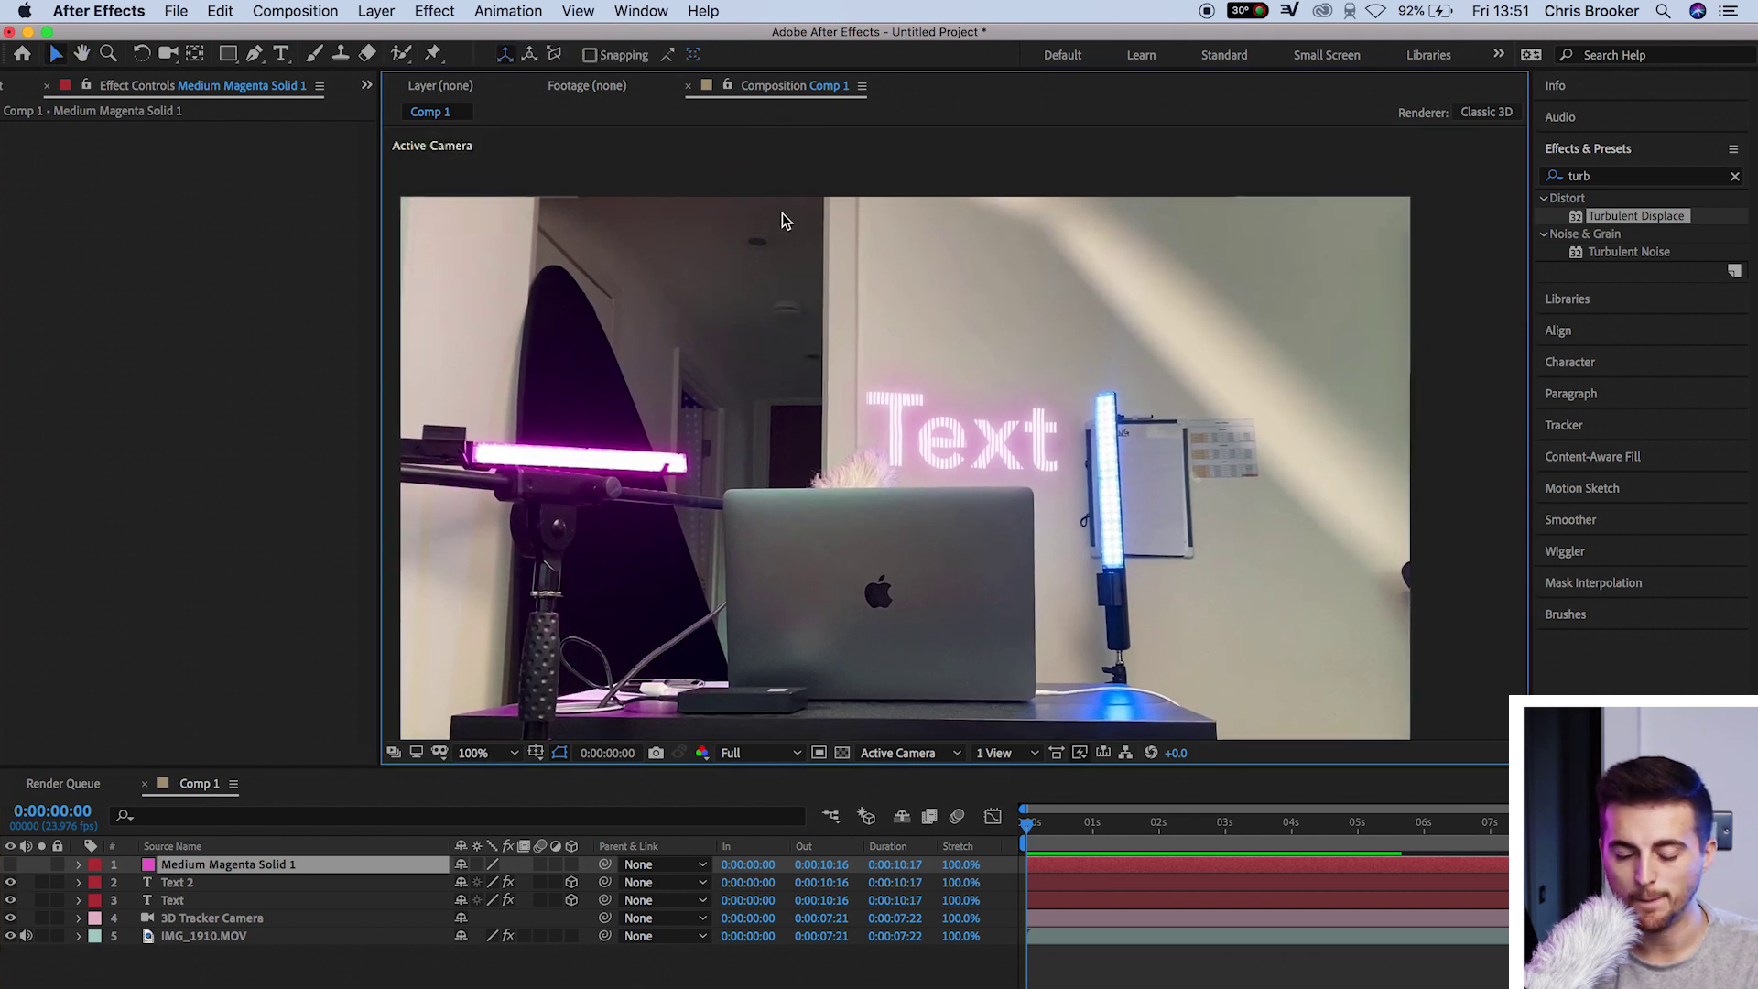
click(255, 55)
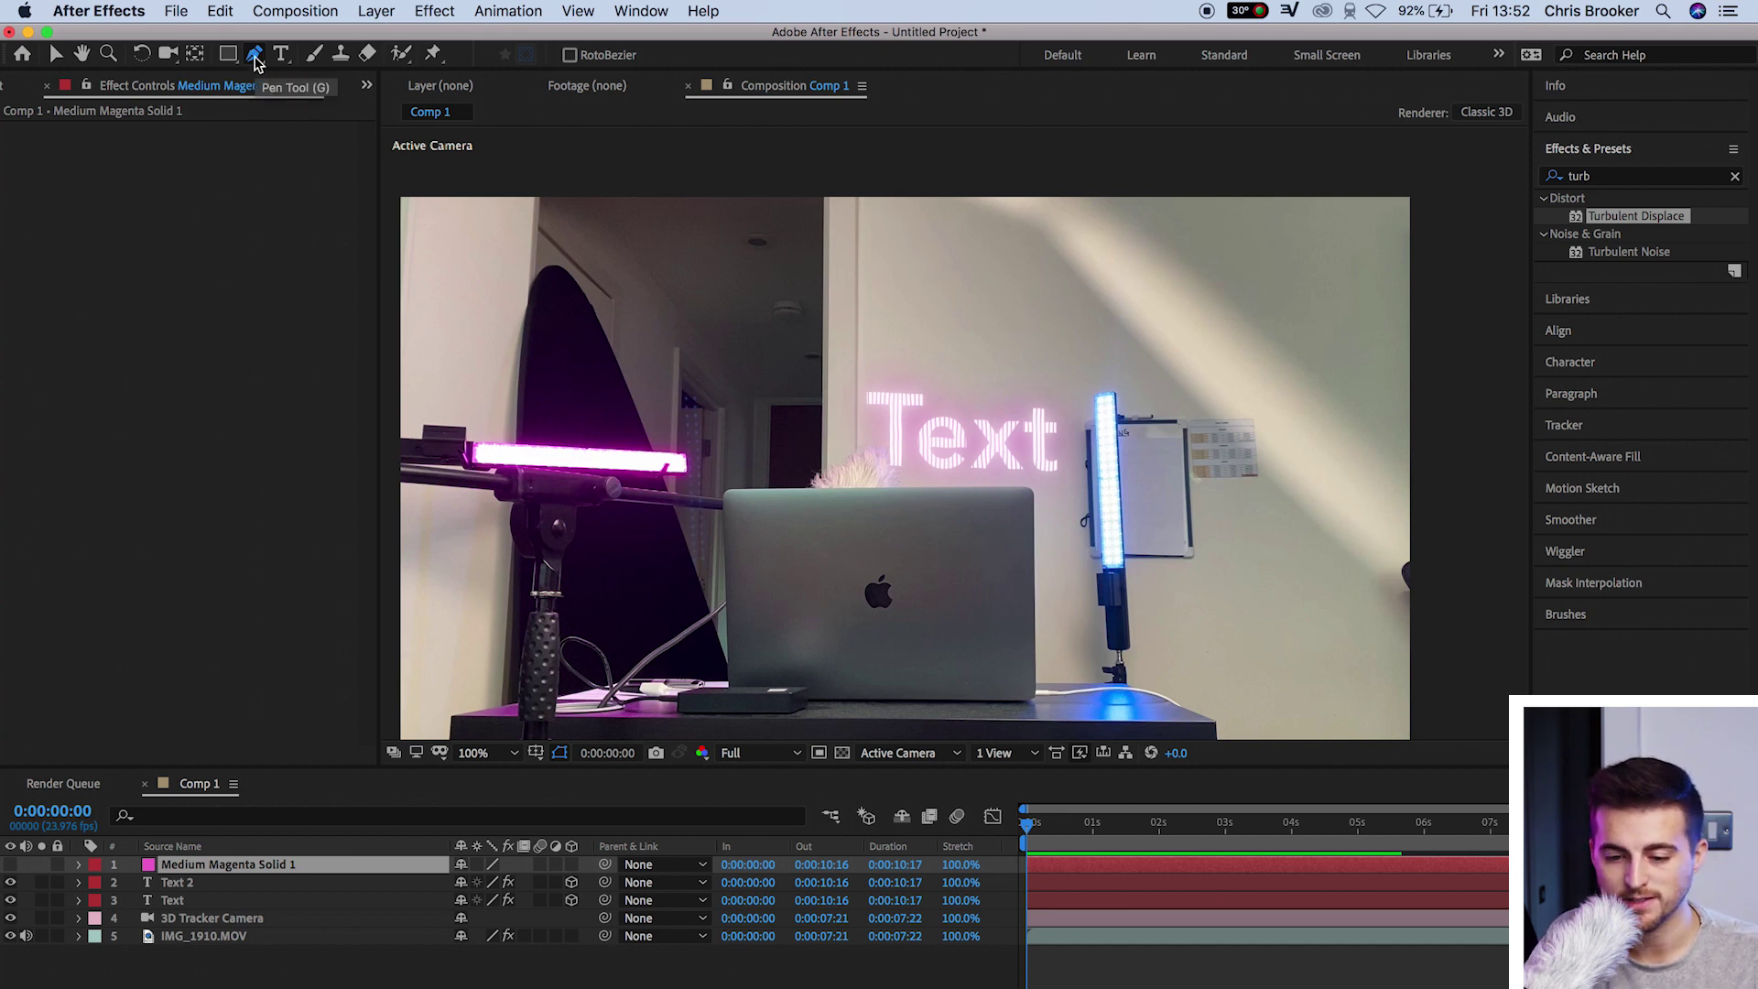
drag(840, 181, 840, 350)
click(1215, 181)
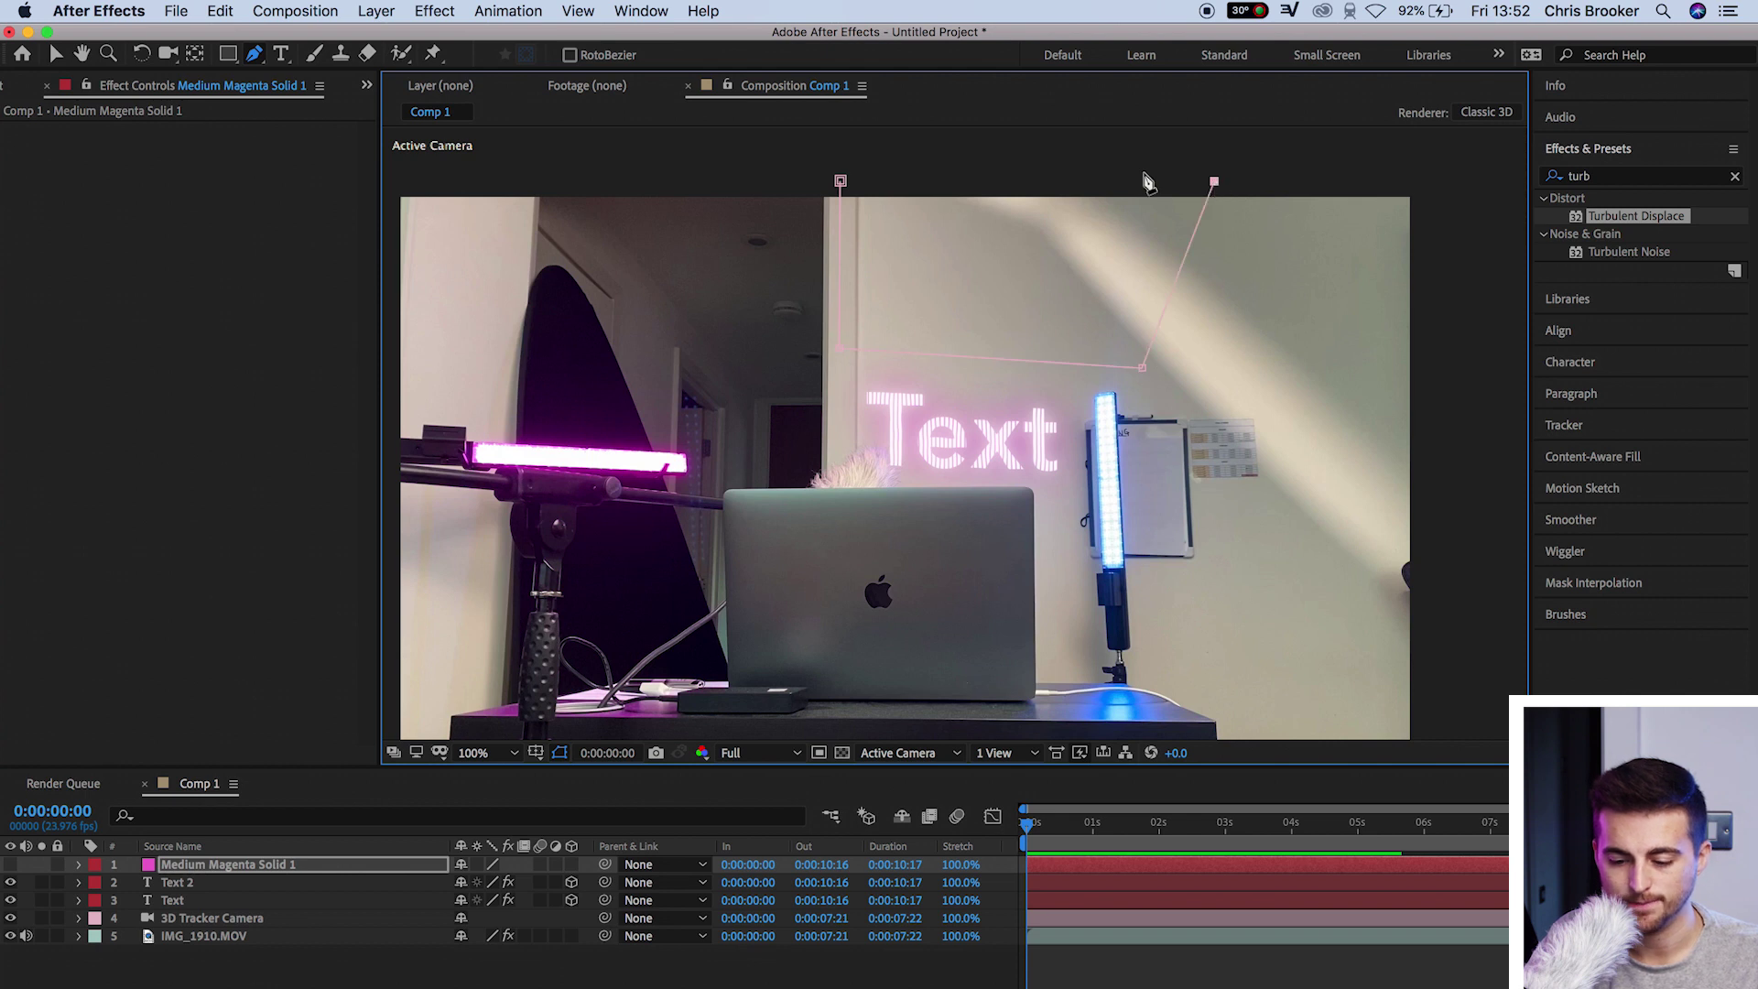
click(841, 182)
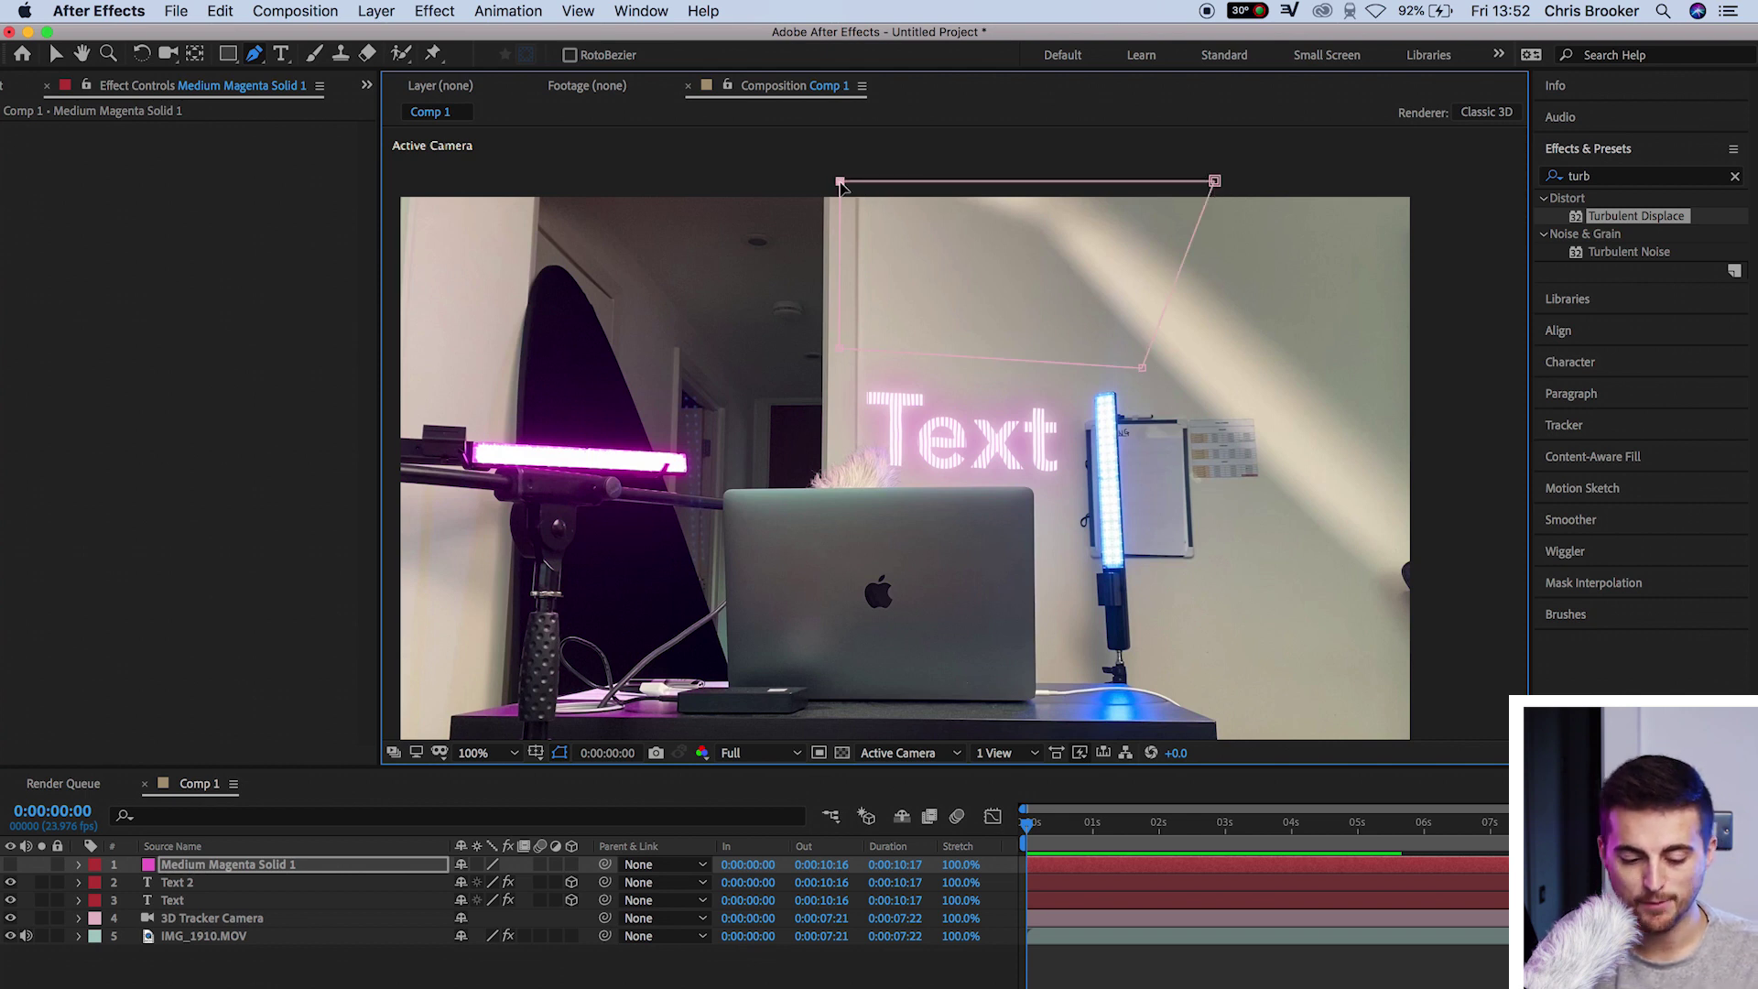
key(m)
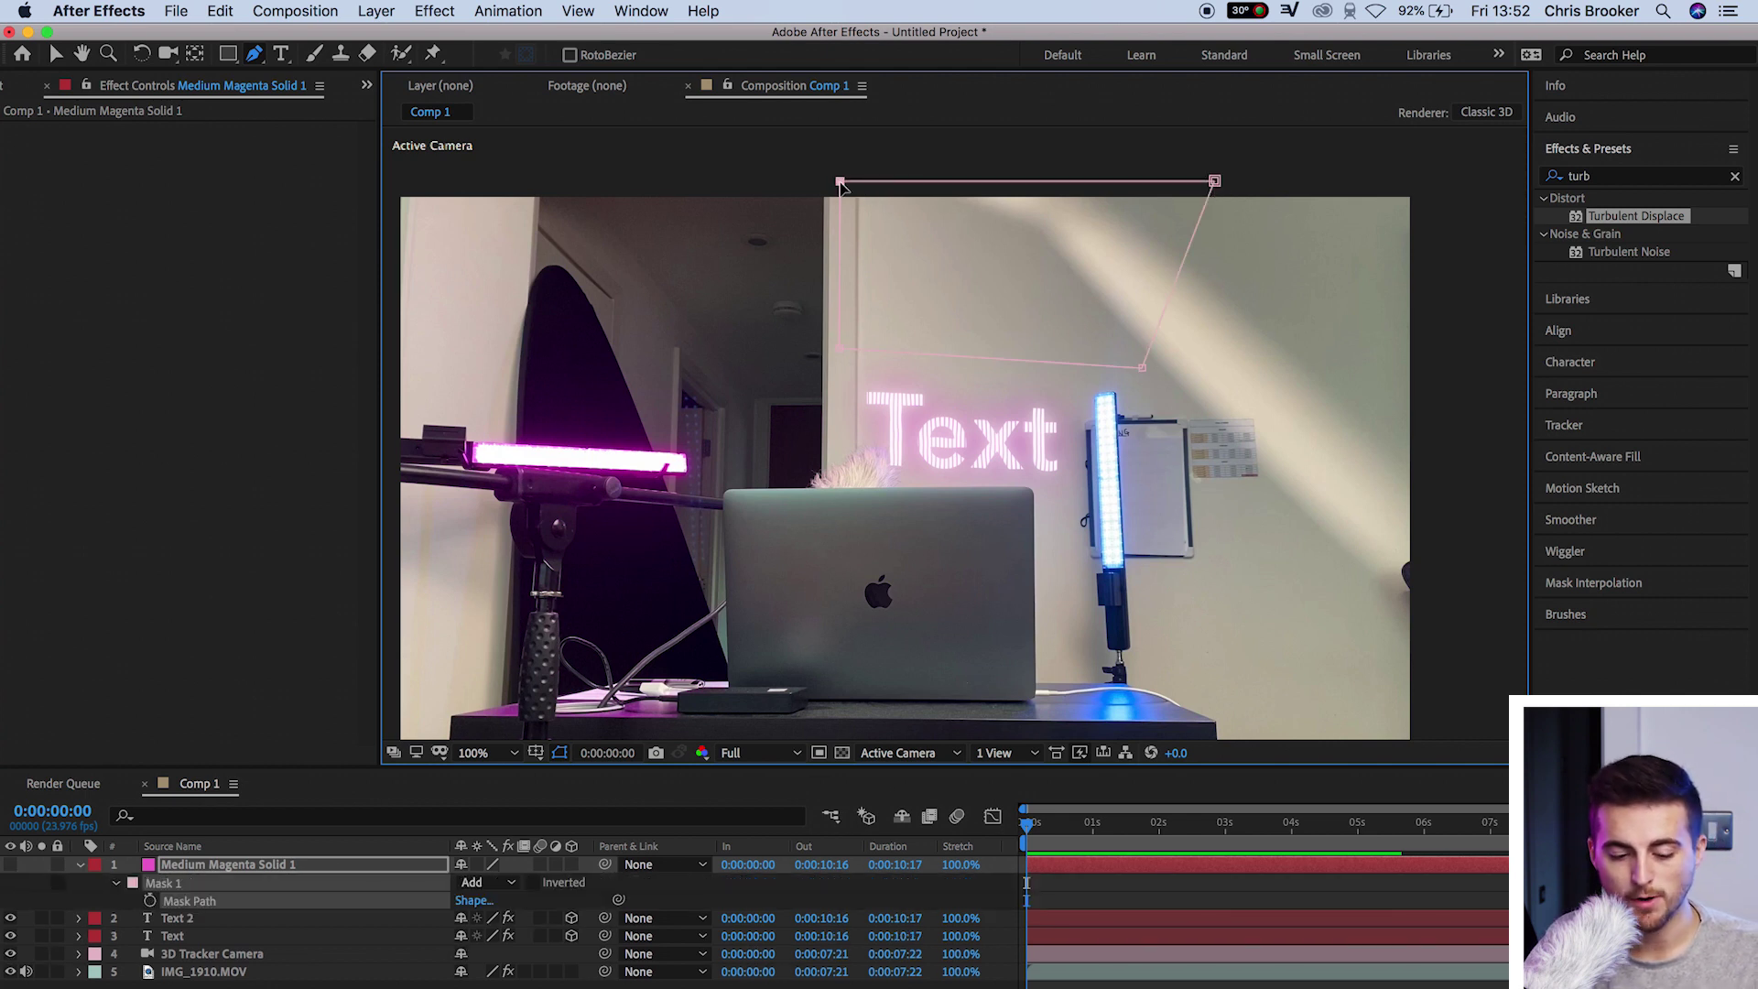
click(150, 903)
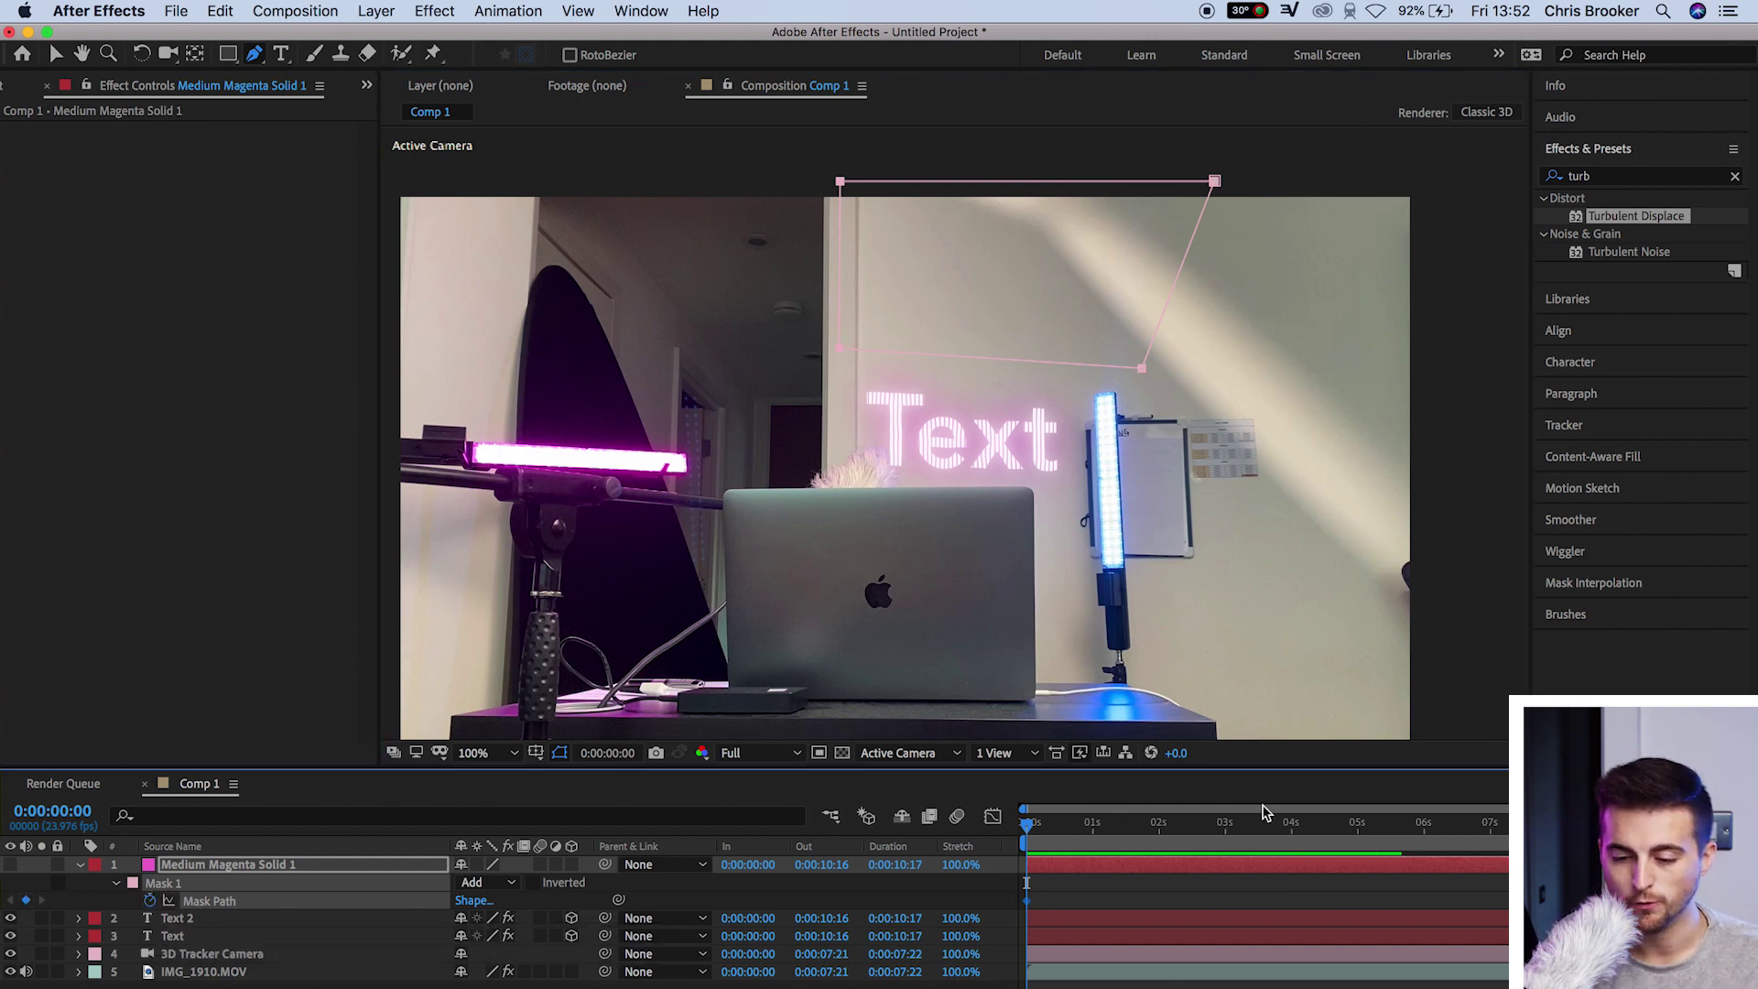
- Reposition the mask at about 2s, 5:20 and 7:20 so it tracks the wall
click(1161, 829)
click(58, 56)
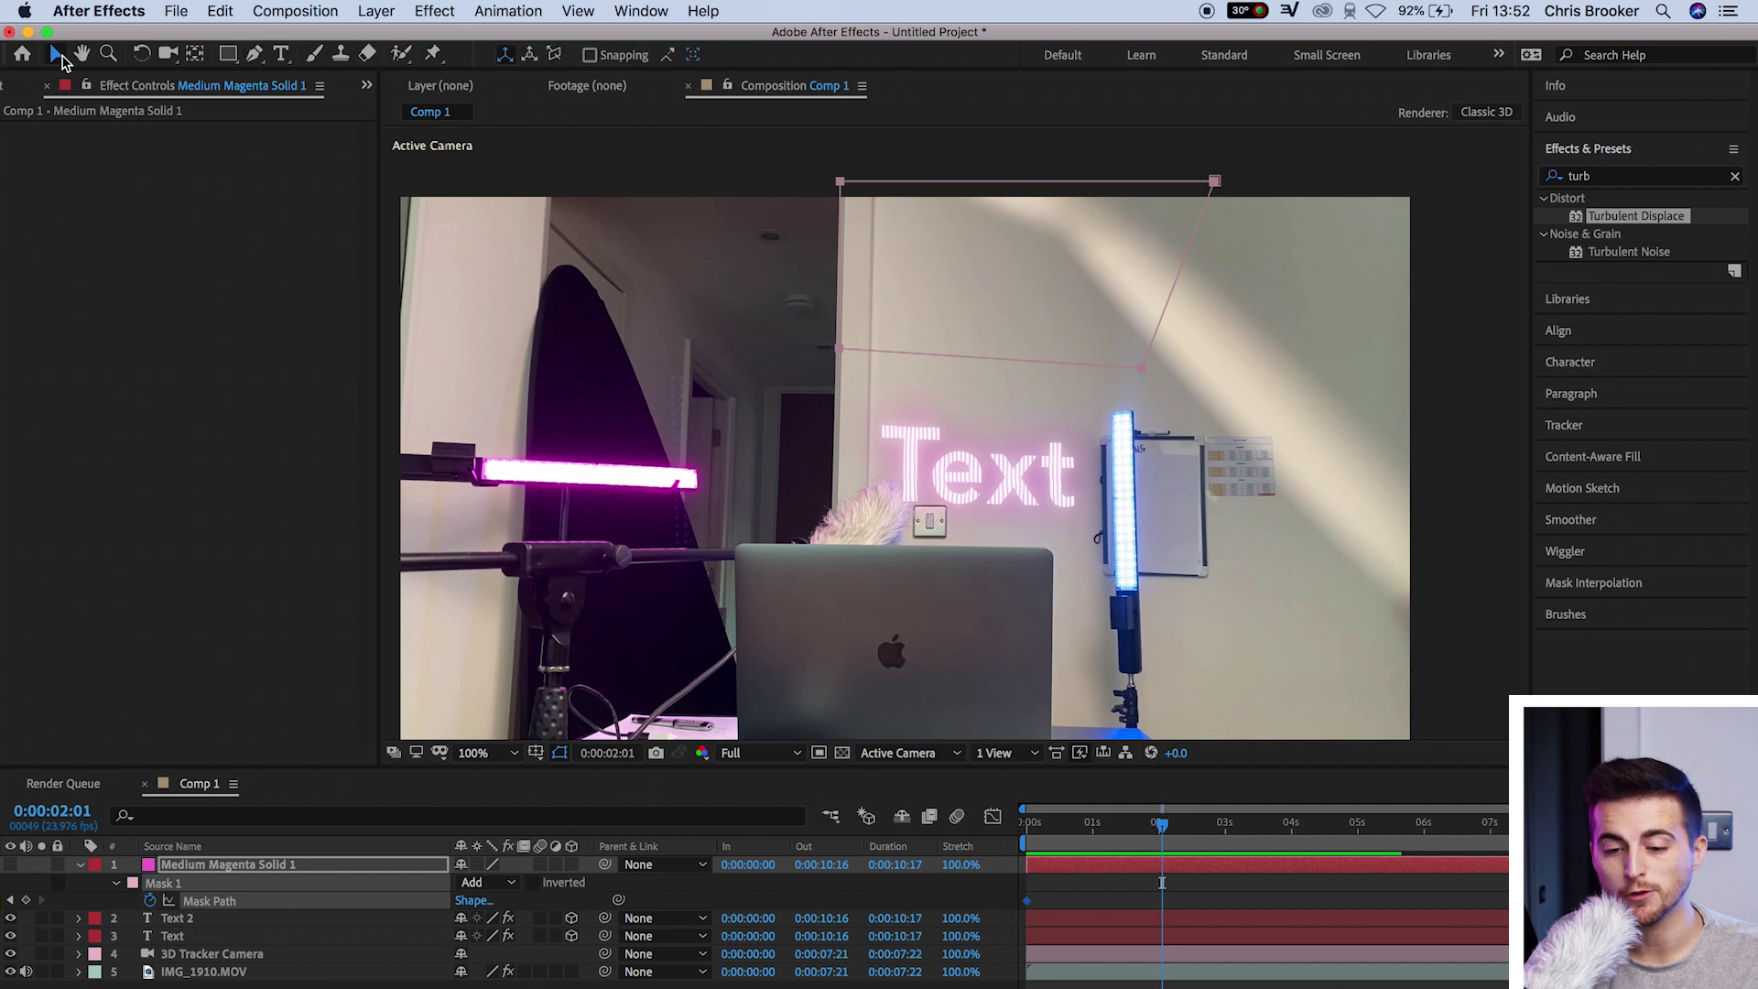
drag(845, 185, 891, 259)
click(1297, 833)
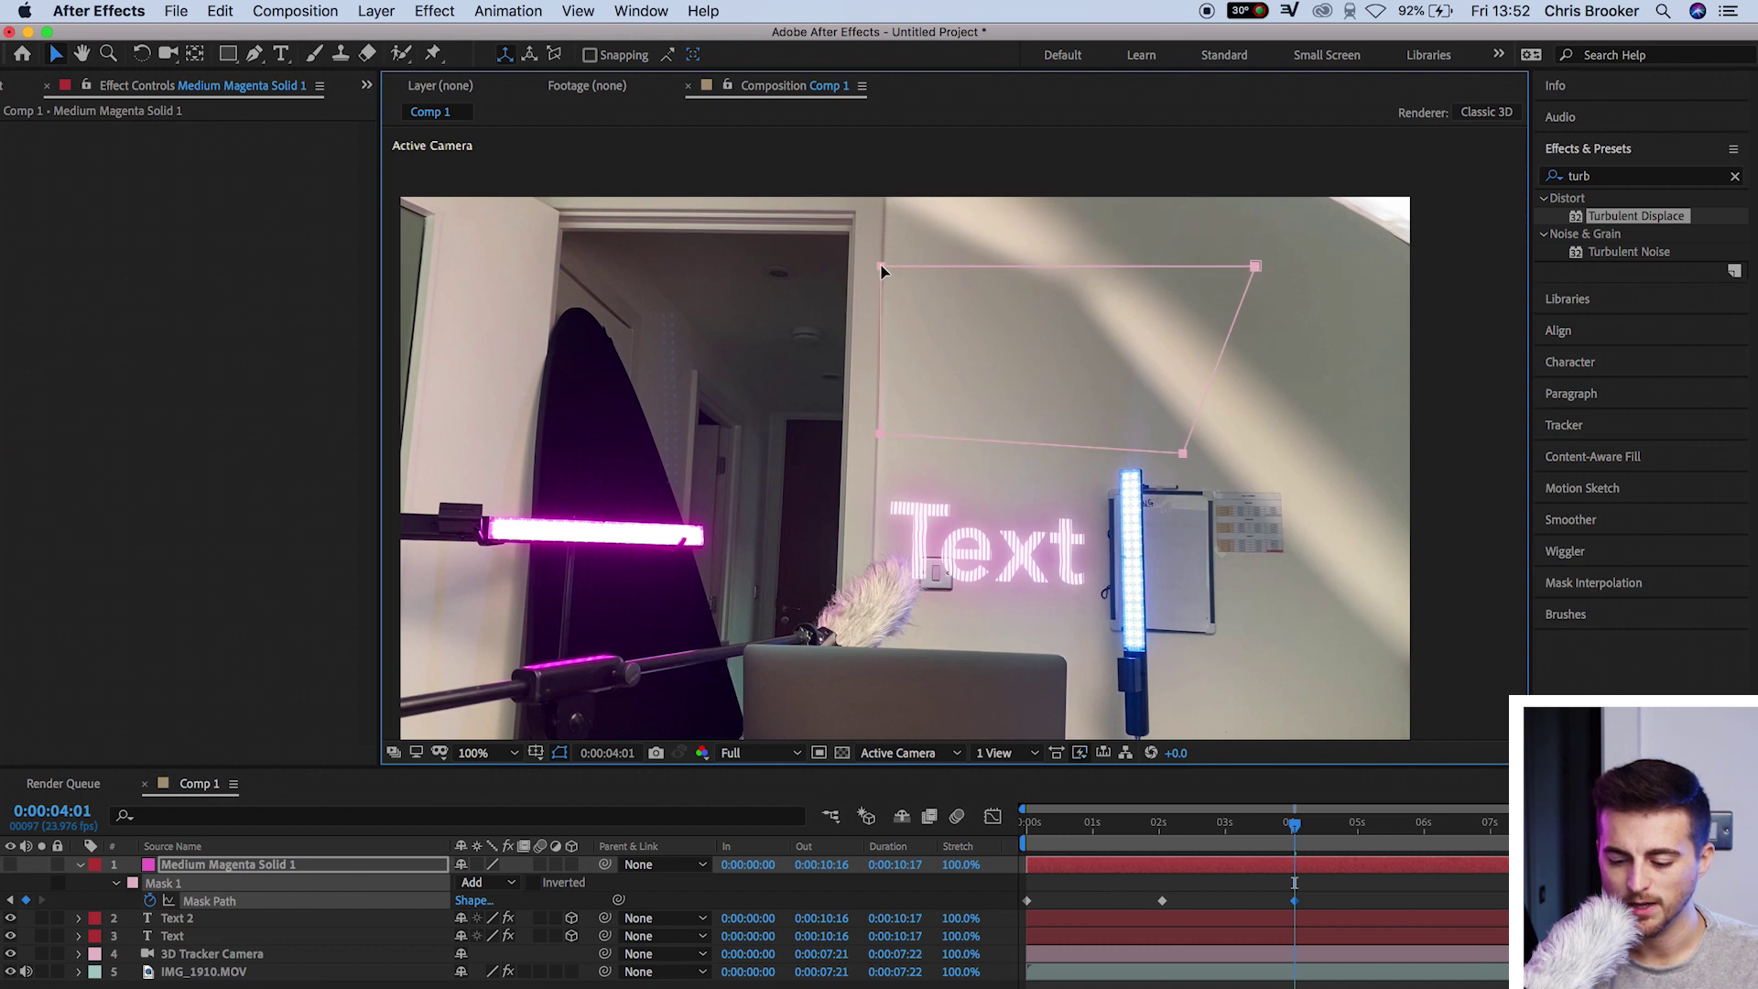
click(1413, 855)
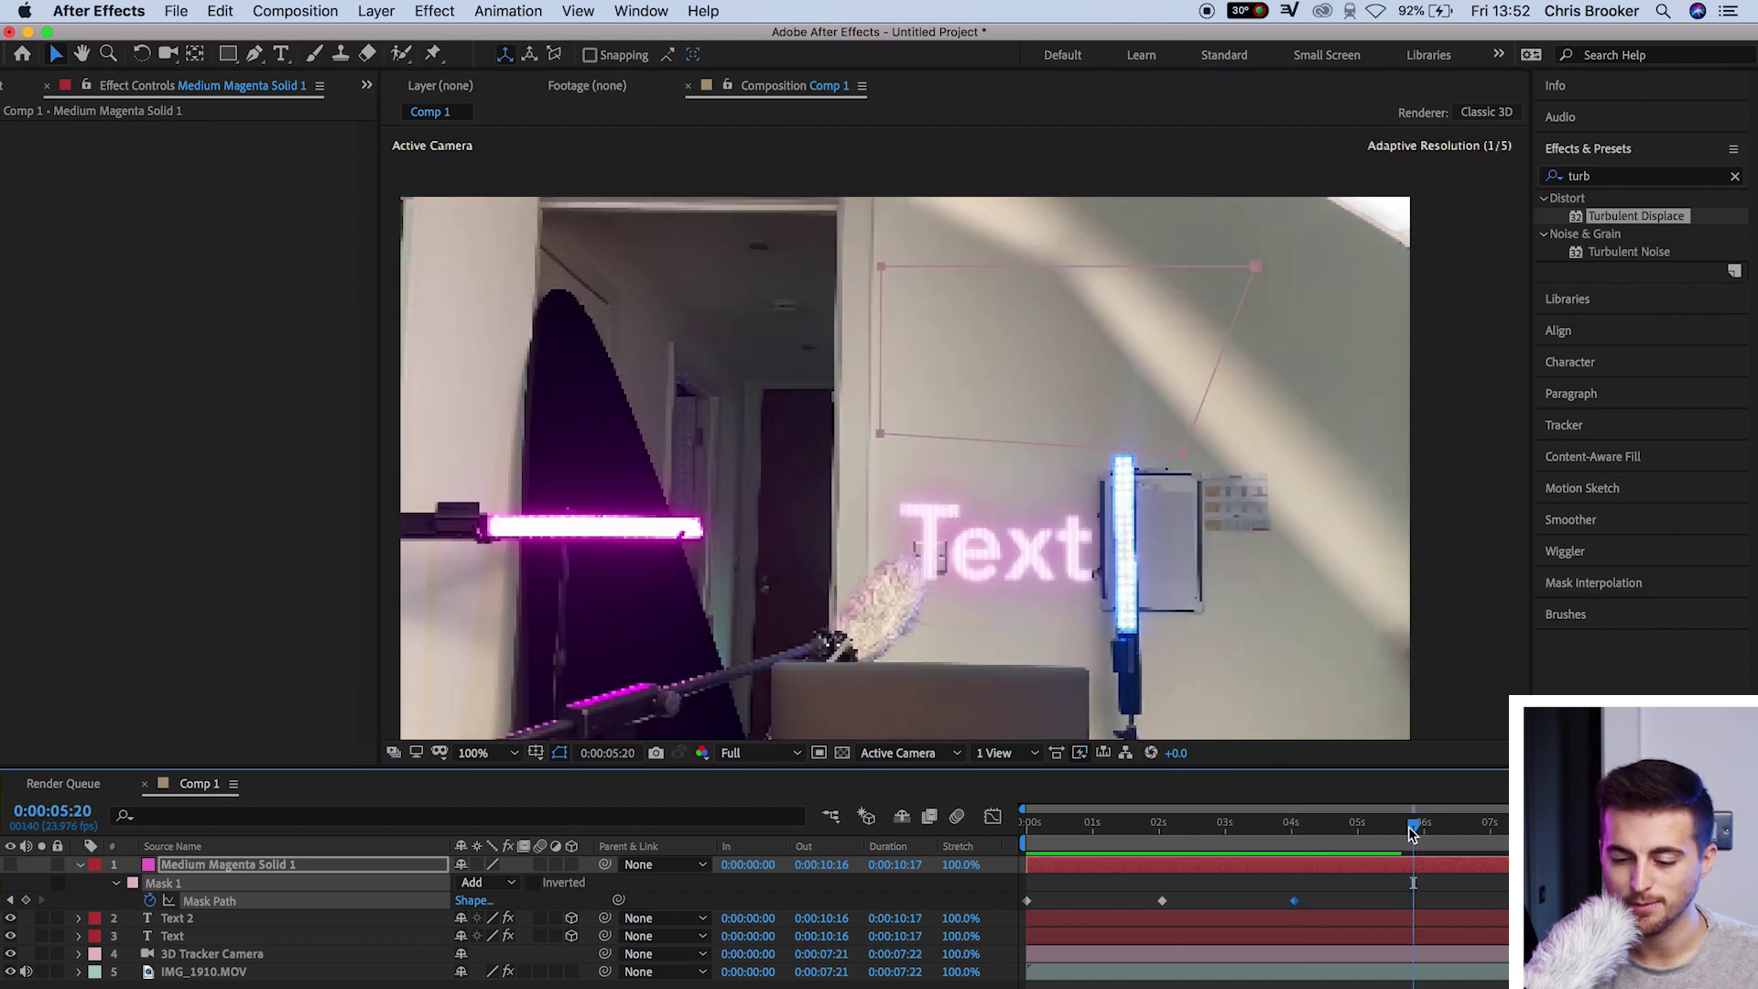
drag(897, 266, 893, 276)
key(space)
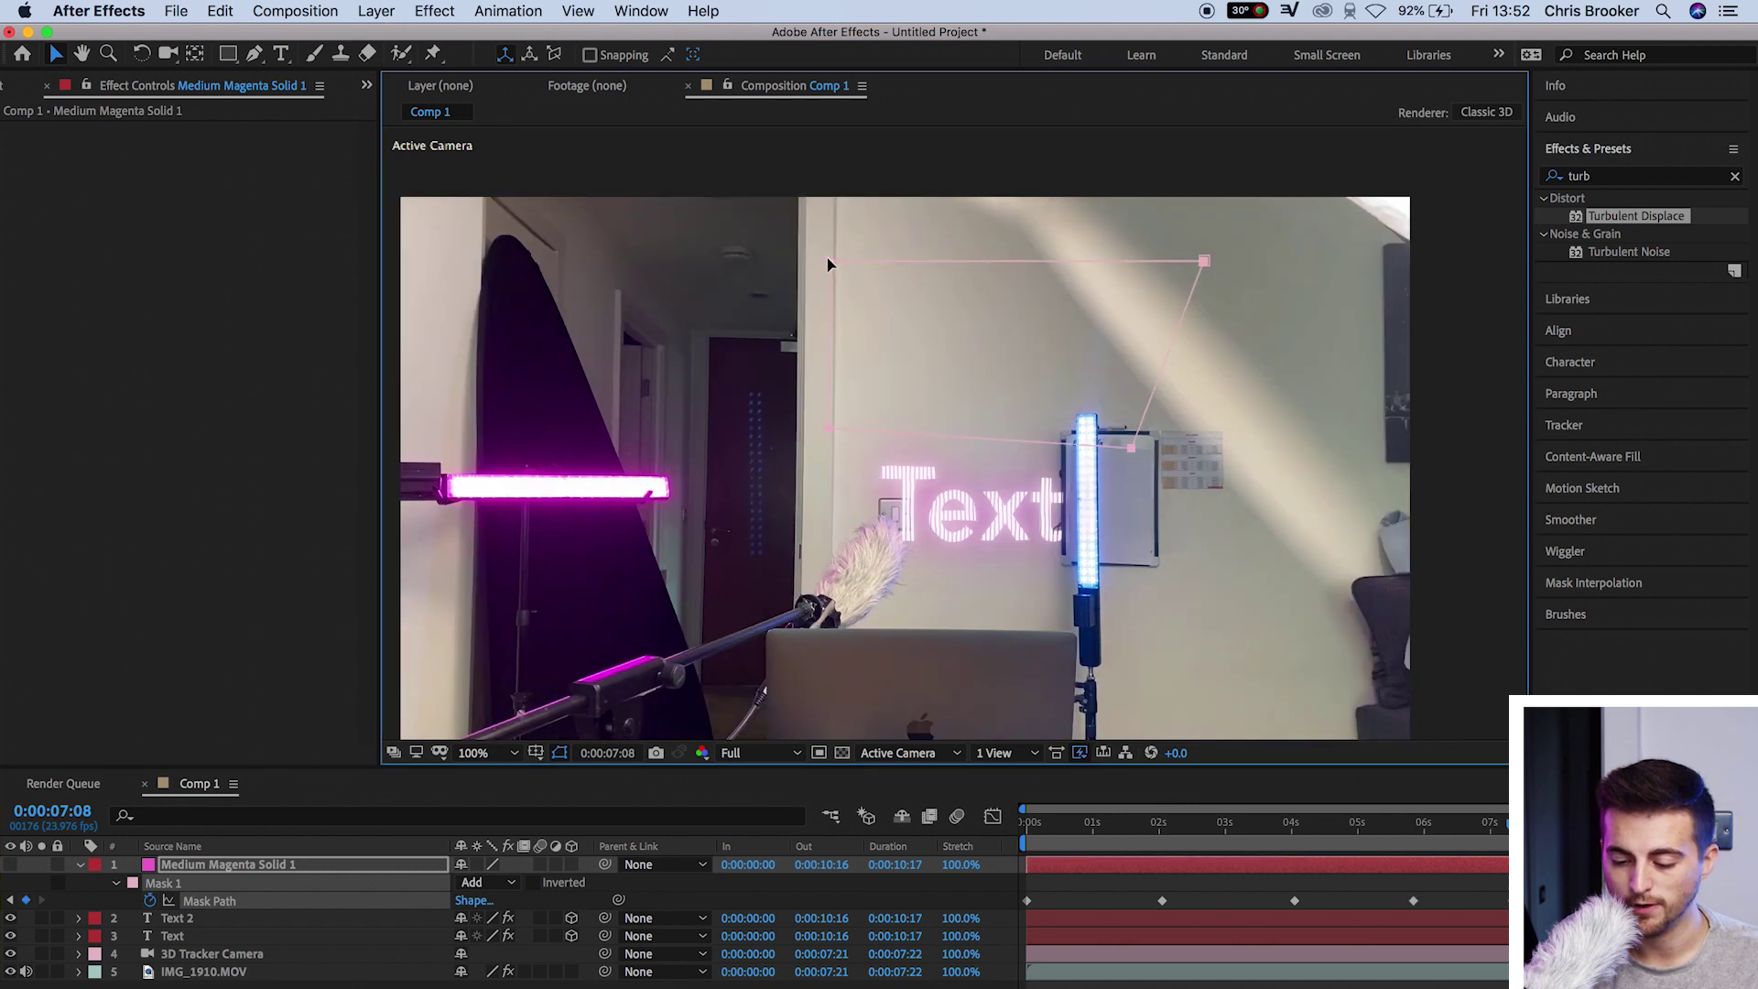
key(space)
key(Page_Up)
key(Page_Up)
key(Page_Up)
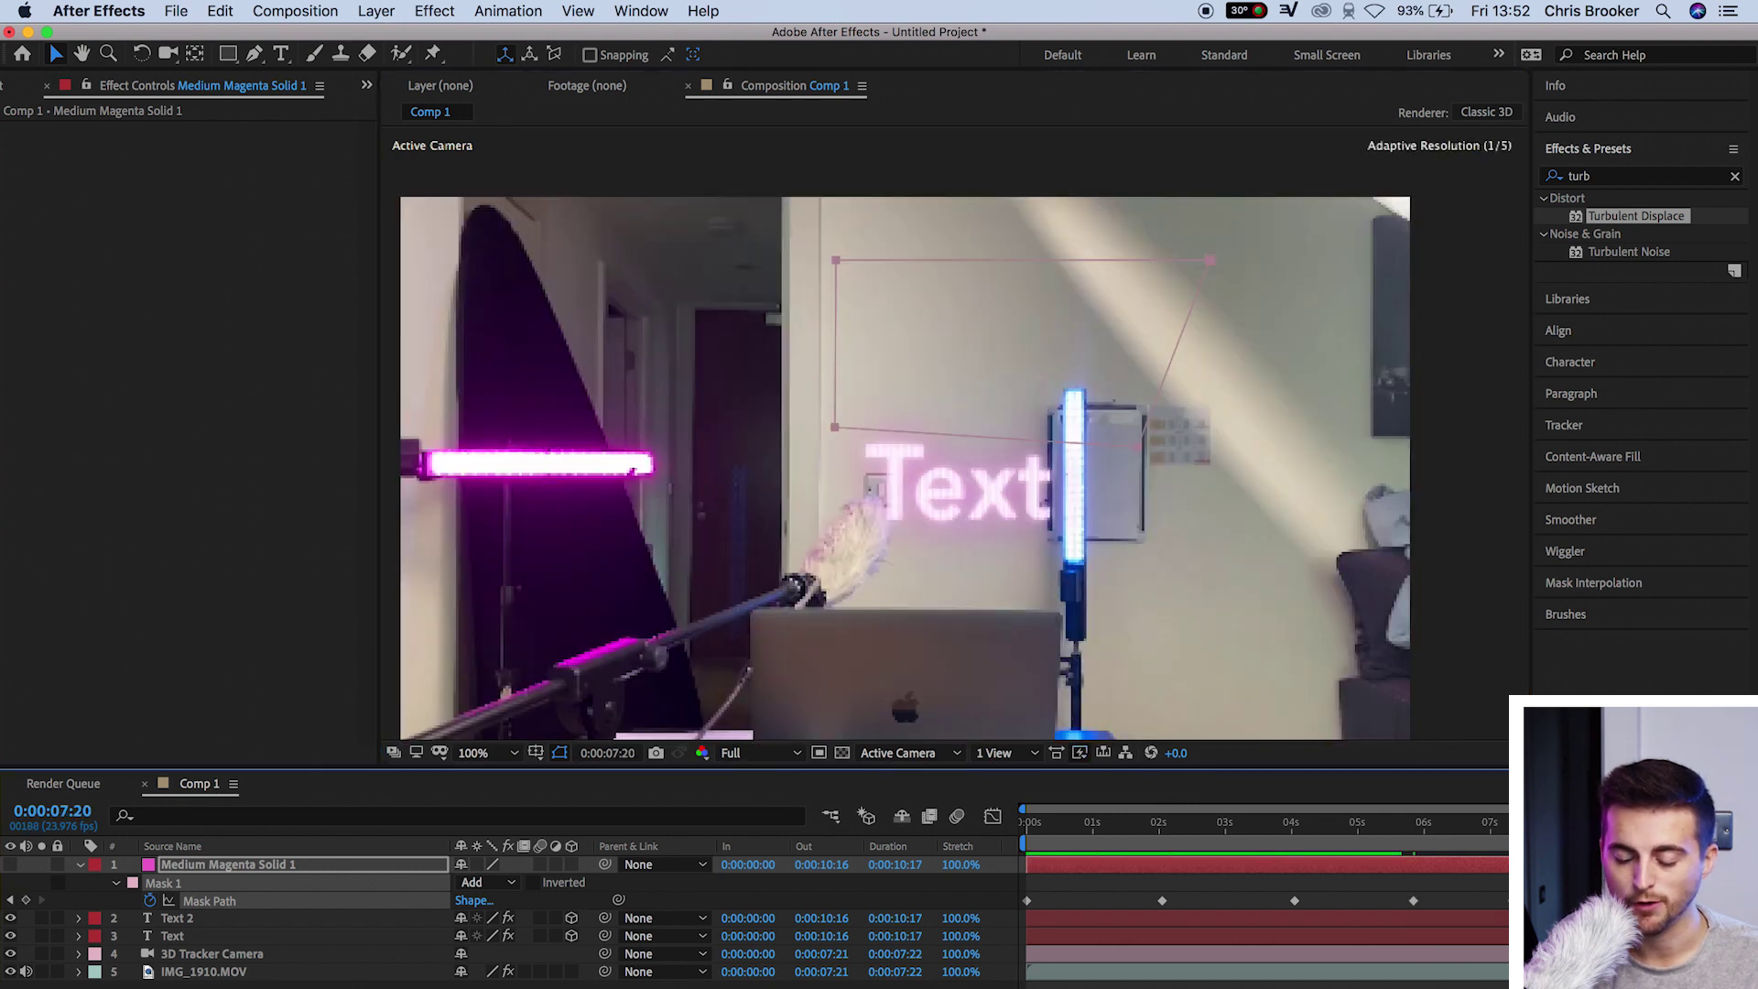
mouse_move(836, 261)
mouse_down()
mouse_move(809, 208)
mouse_move(812, 238)
mouse_up()
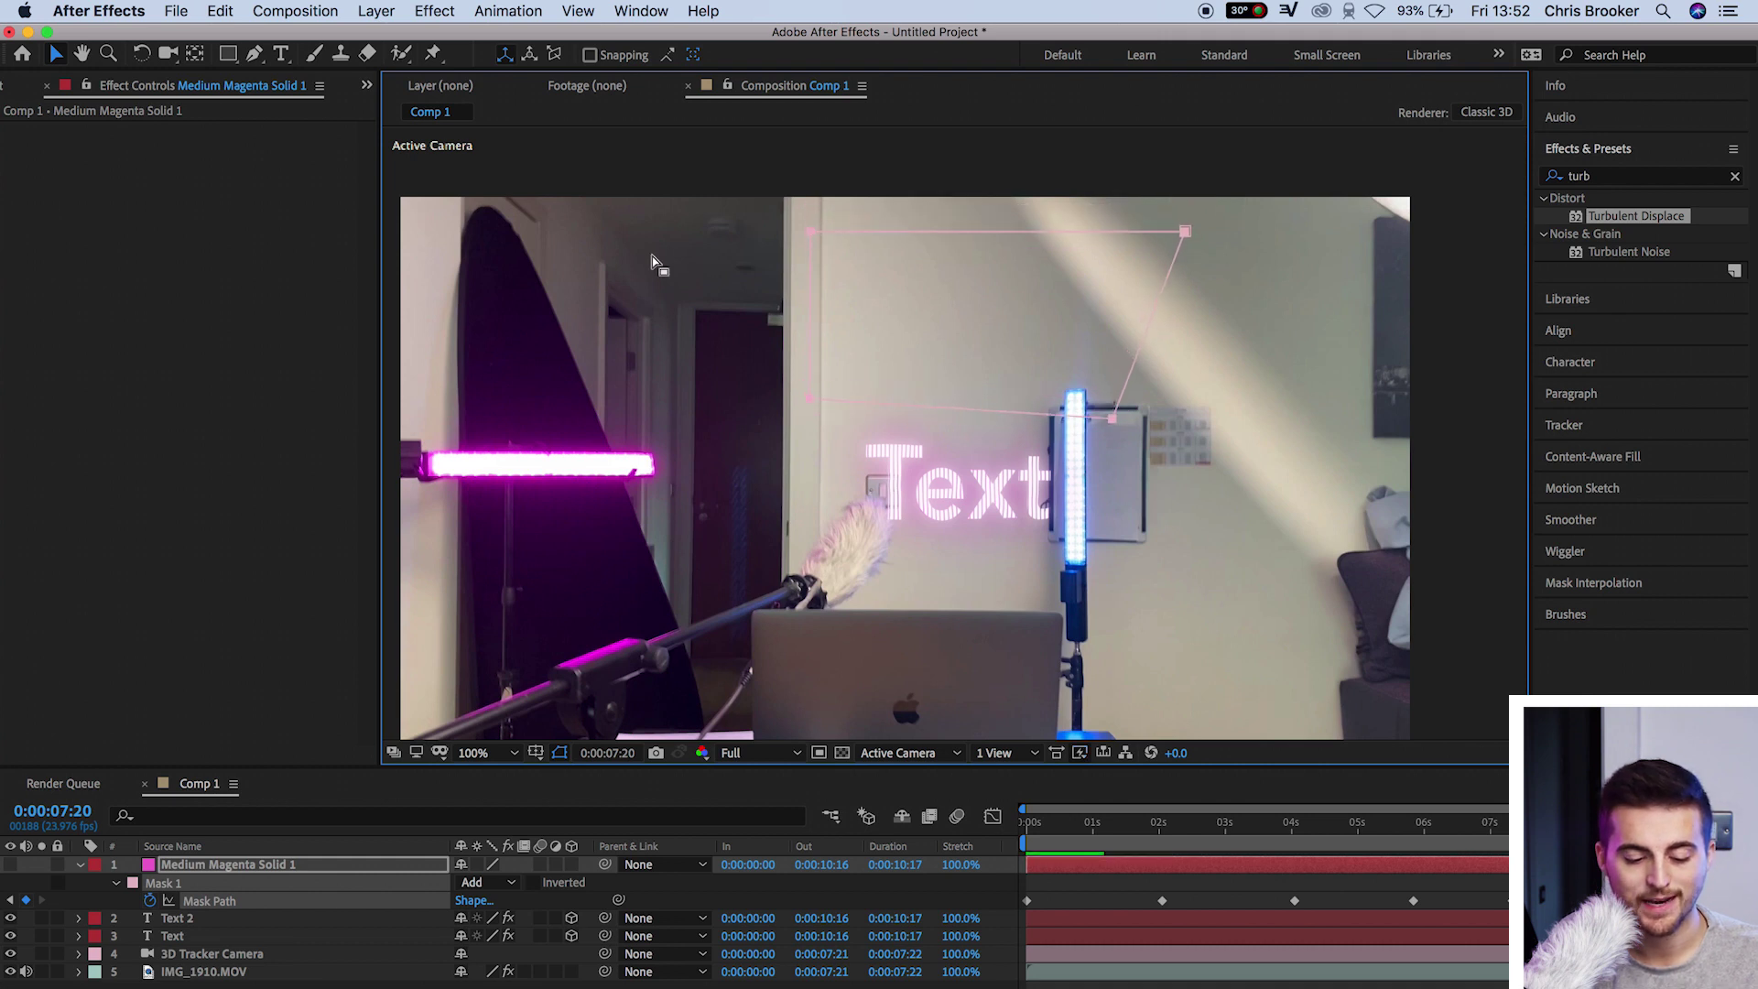
- Make the magenta solid visible and give Mask 1 a 262 px feather and 33% mask opacity
click(11, 866)
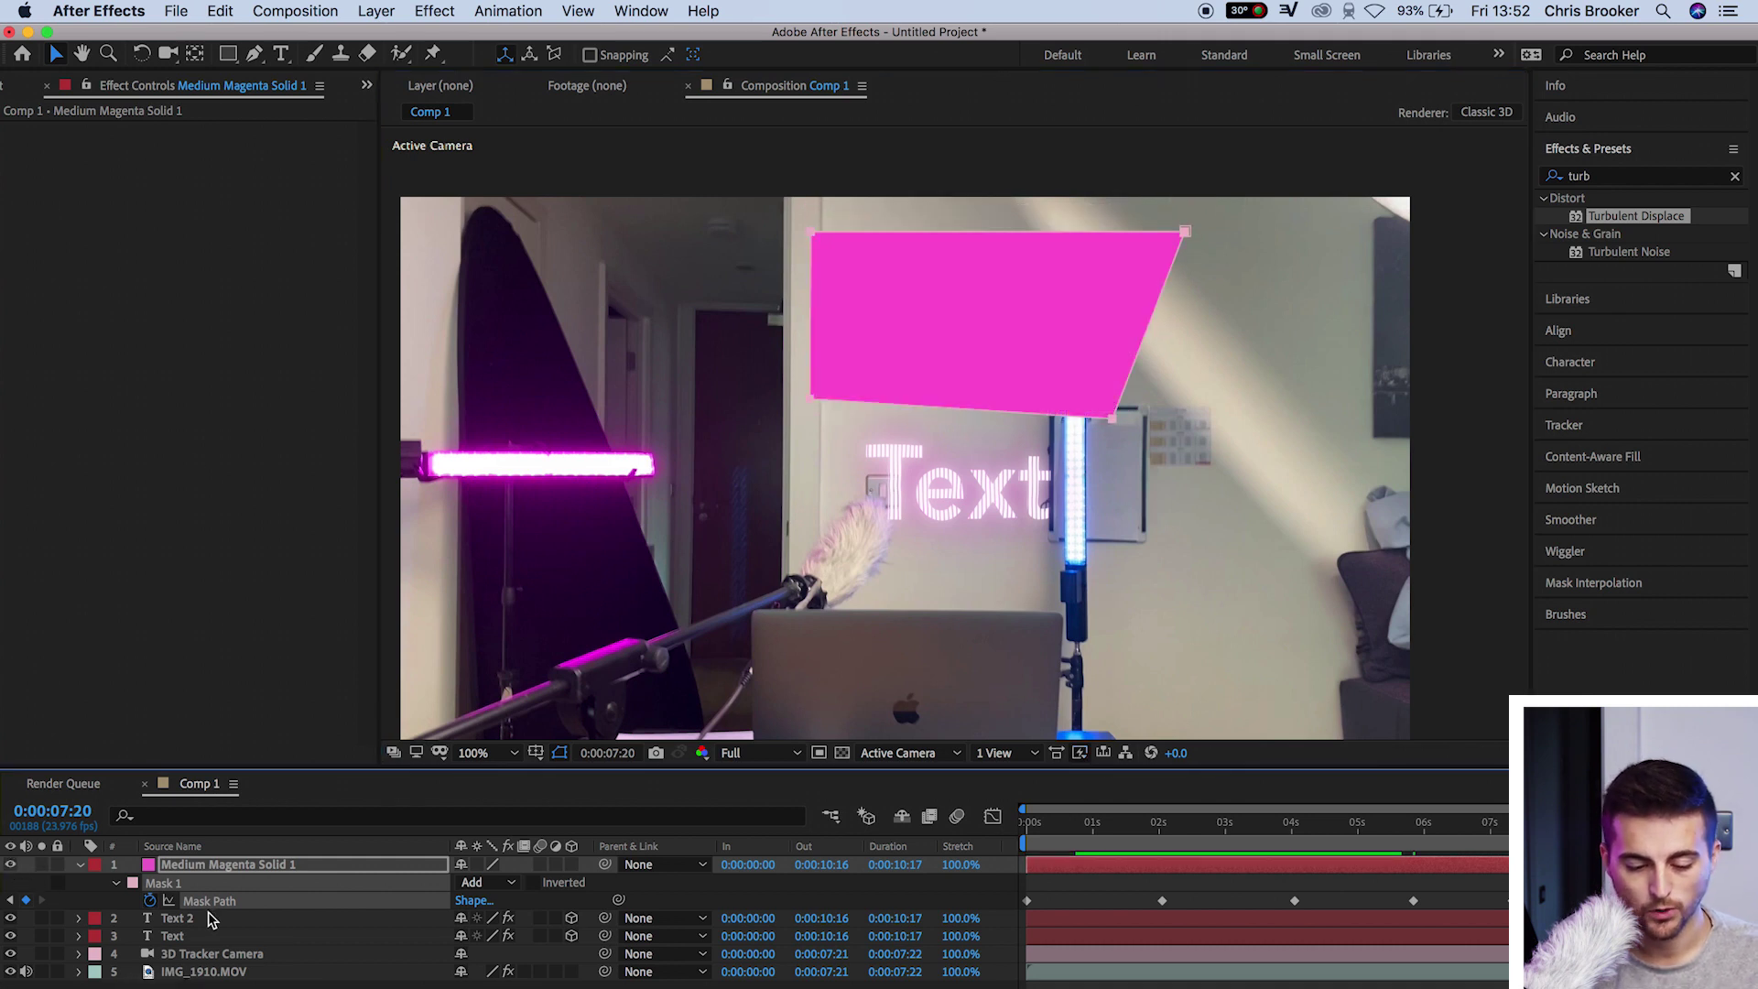
click(115, 884)
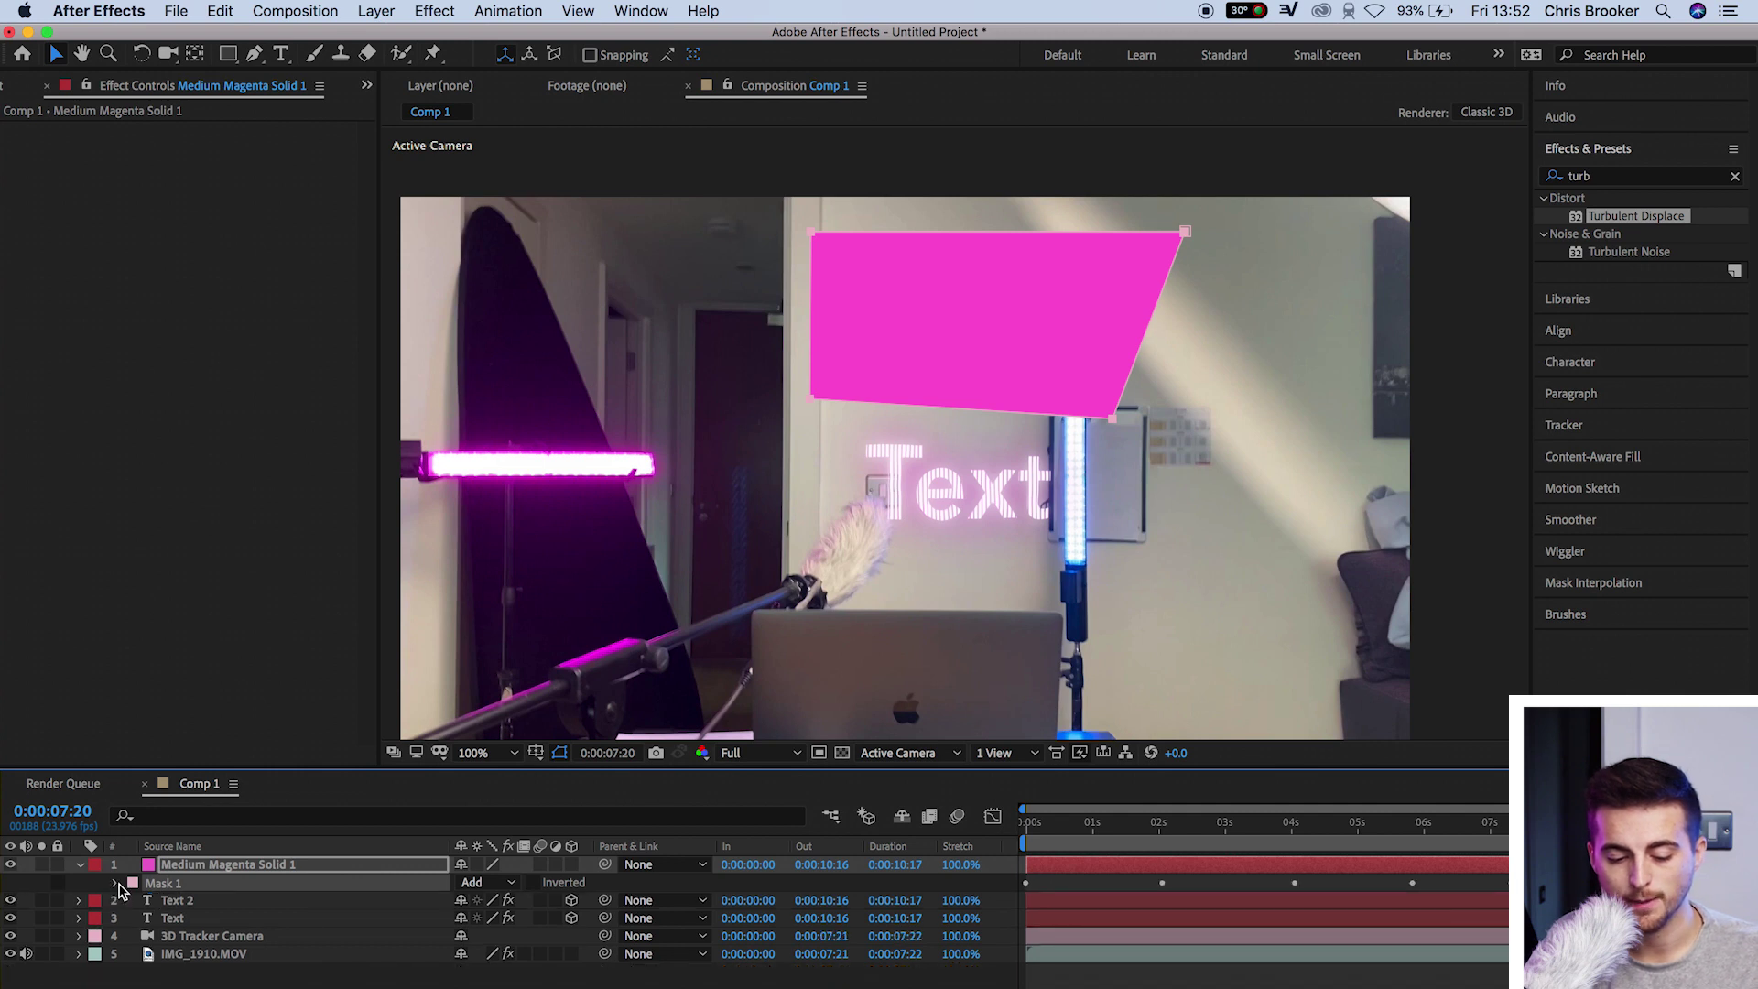
click(116, 883)
drag(485, 920, 711, 899)
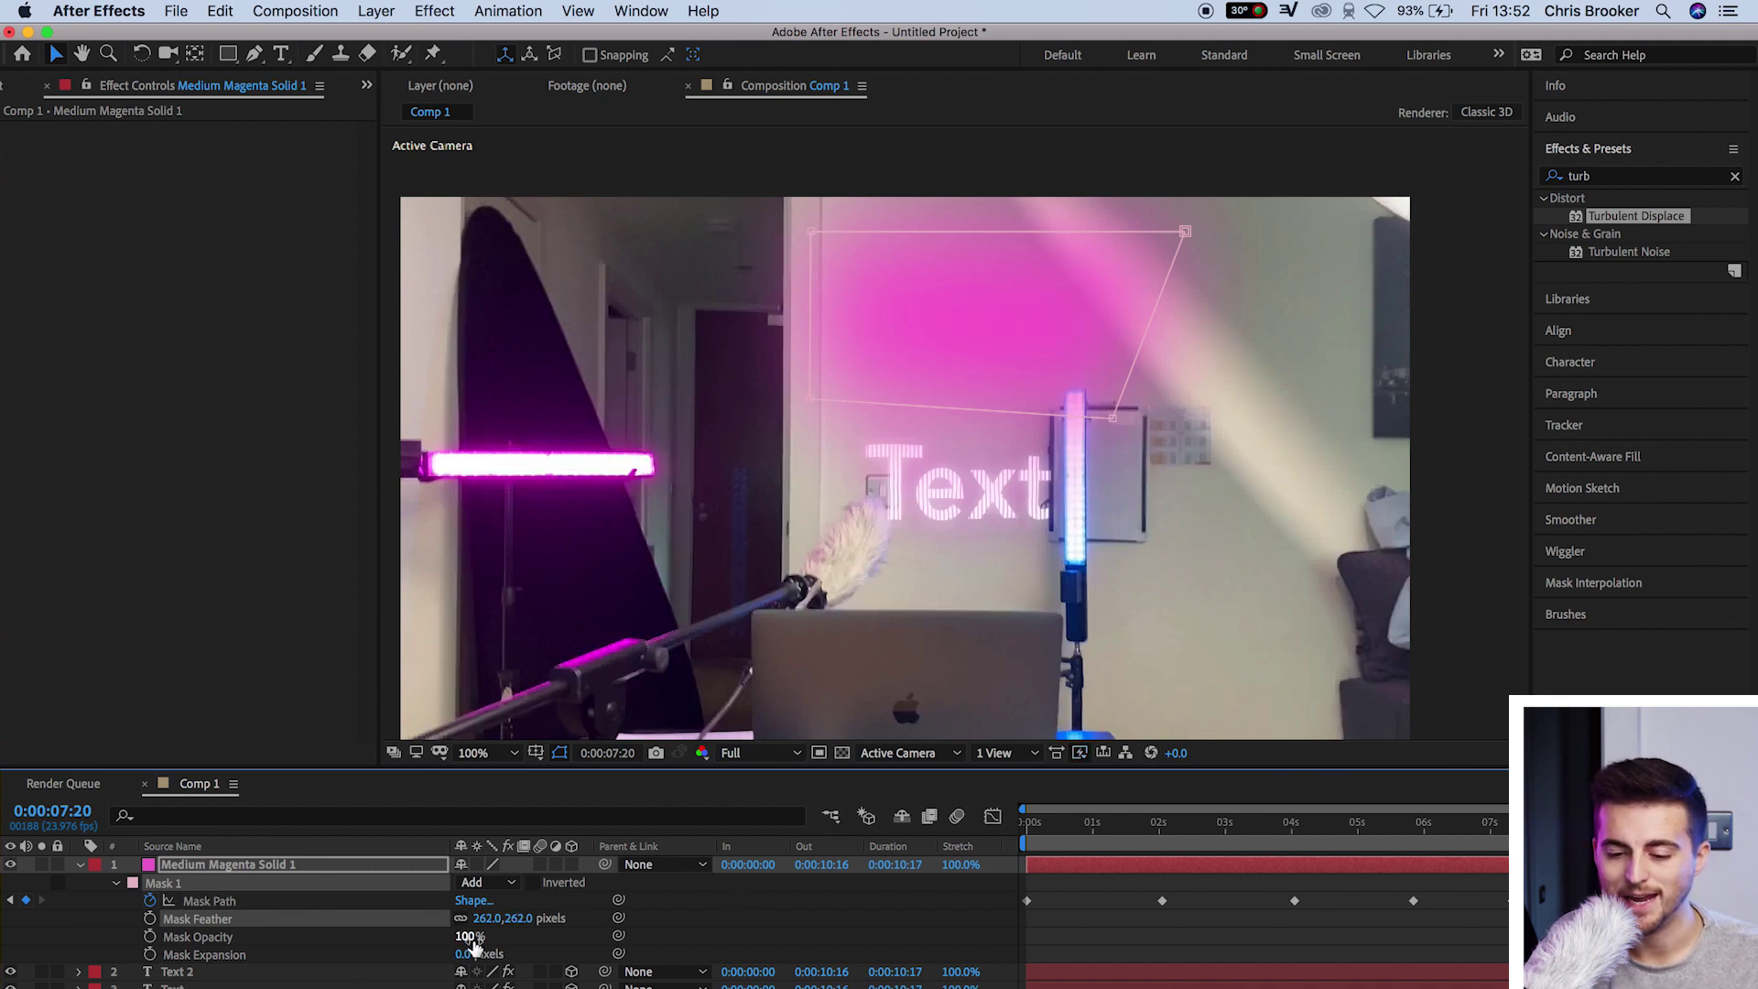
drag(471, 937, 297, 976)
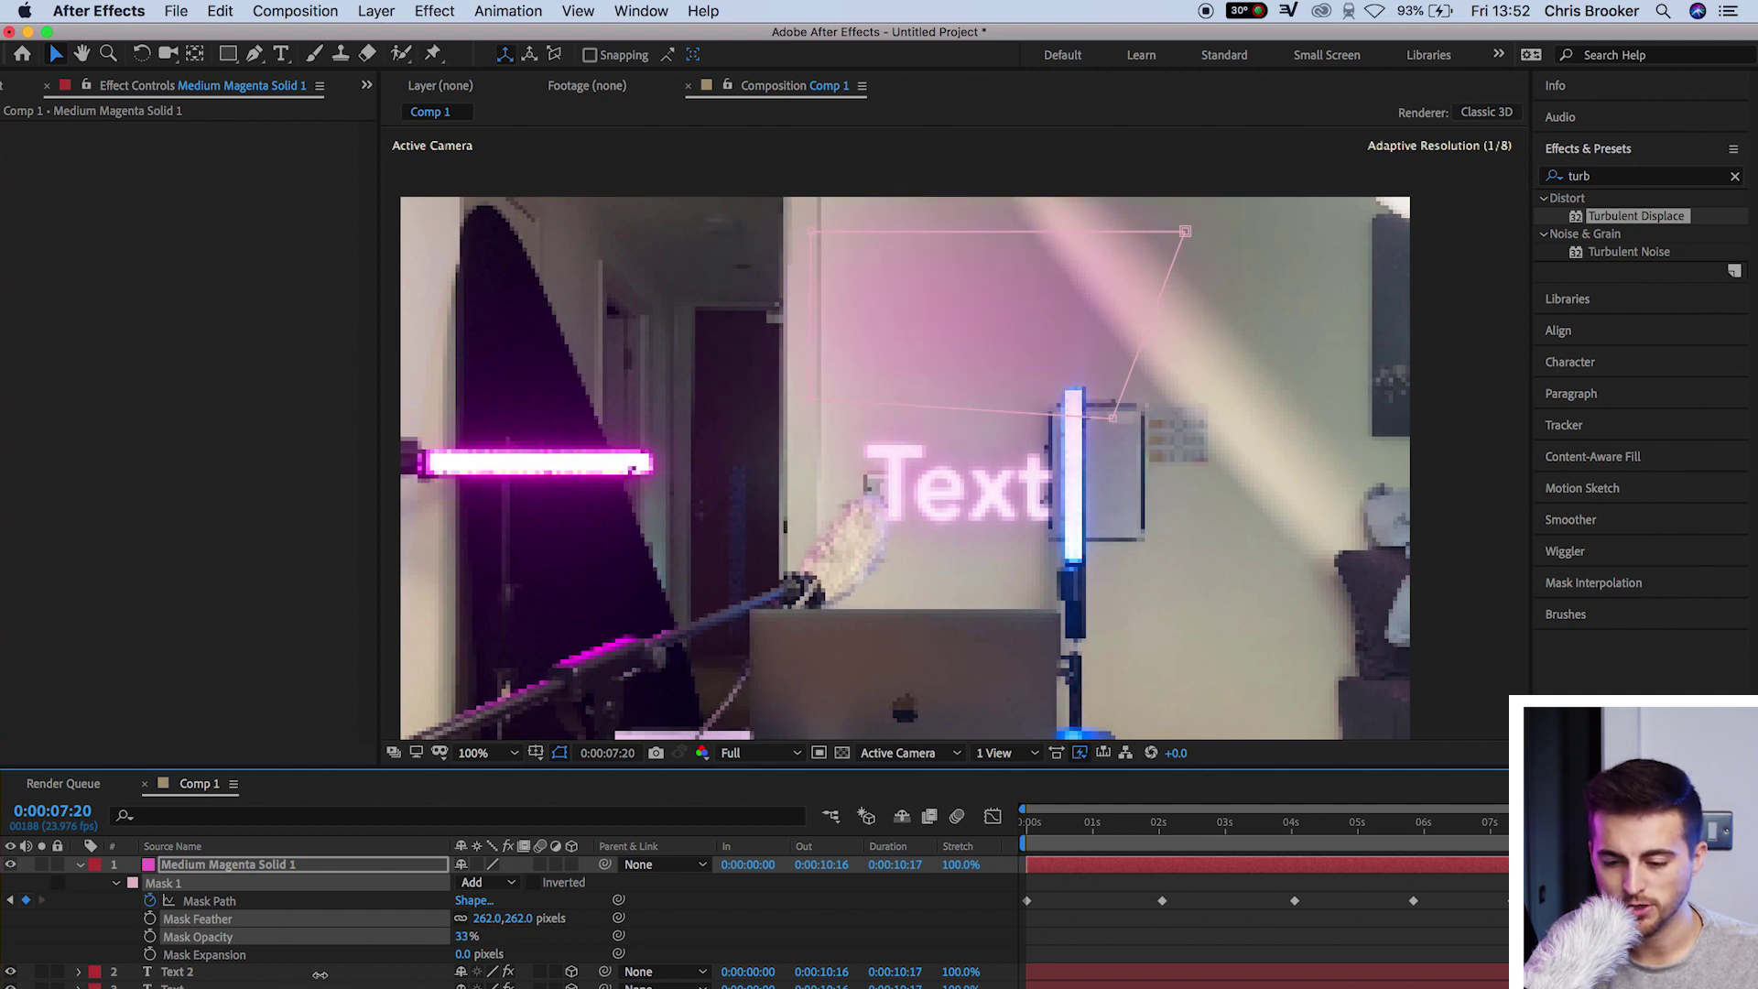
click(79, 867)
click(199, 866)
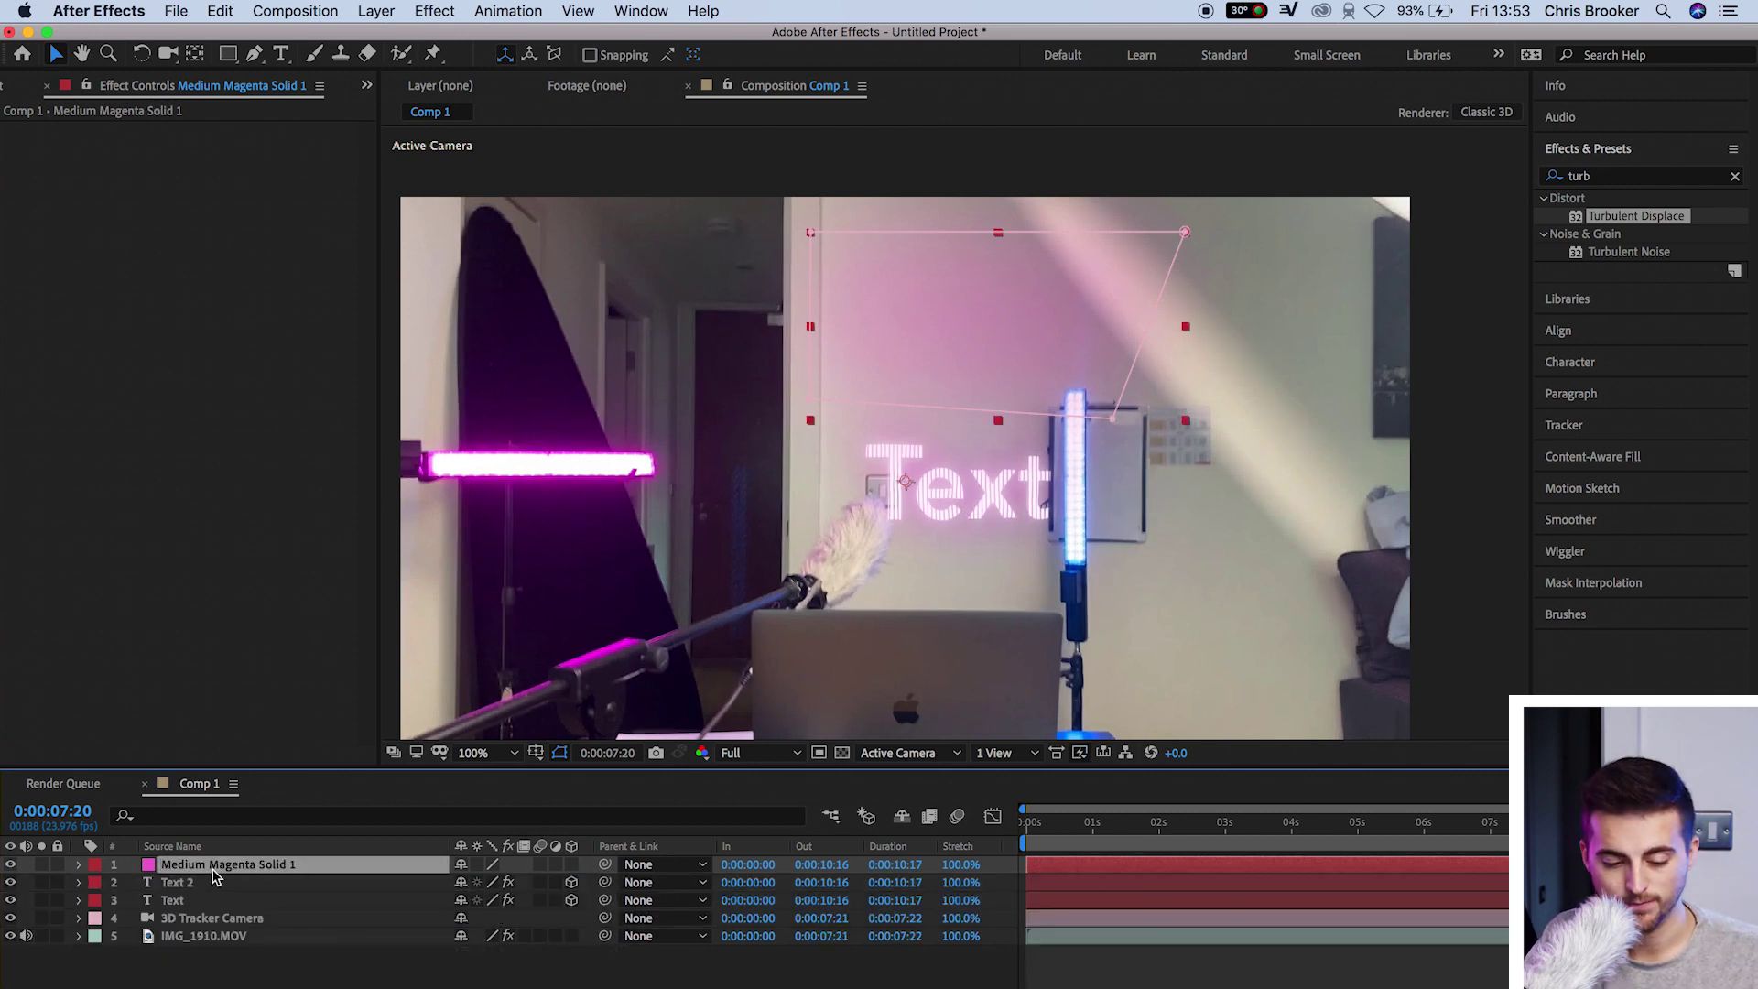
- Move the magenta solid to layer 3 below both text layers and preview from the start
drag(212, 872, 222, 912)
key(Home)
key(space)
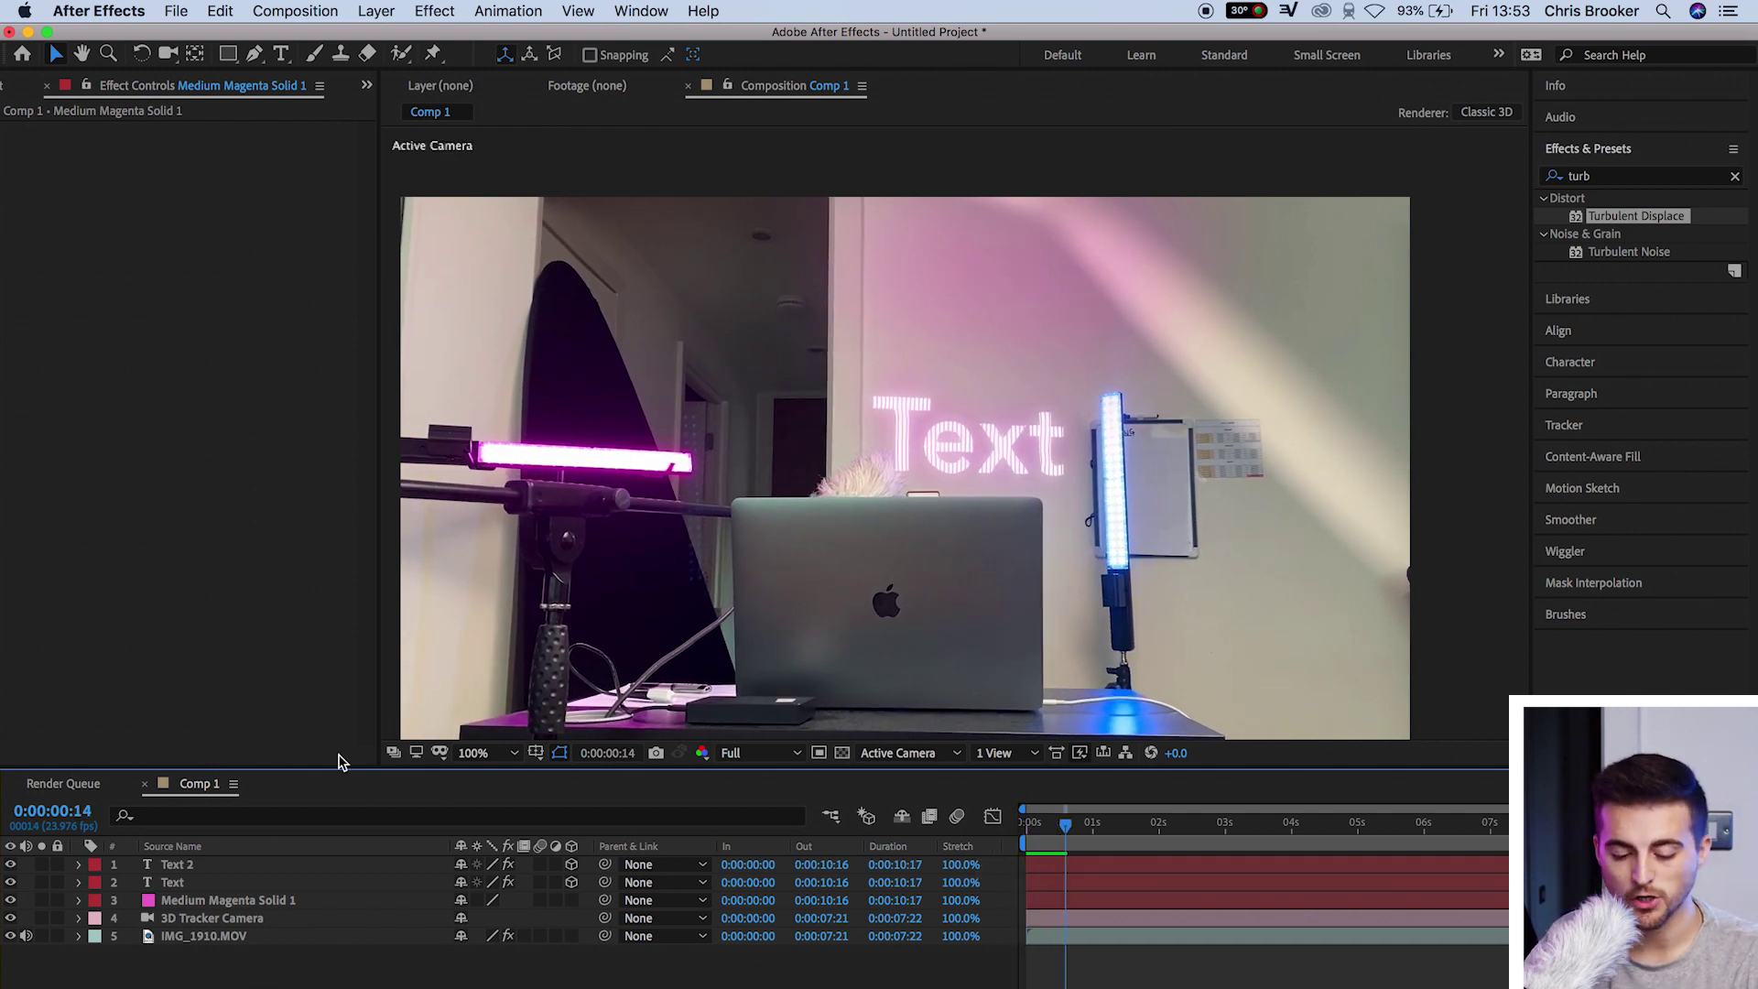
- Lower the magenta solid's opacity to about 69% and select all five layers
click(224, 900)
key(t)
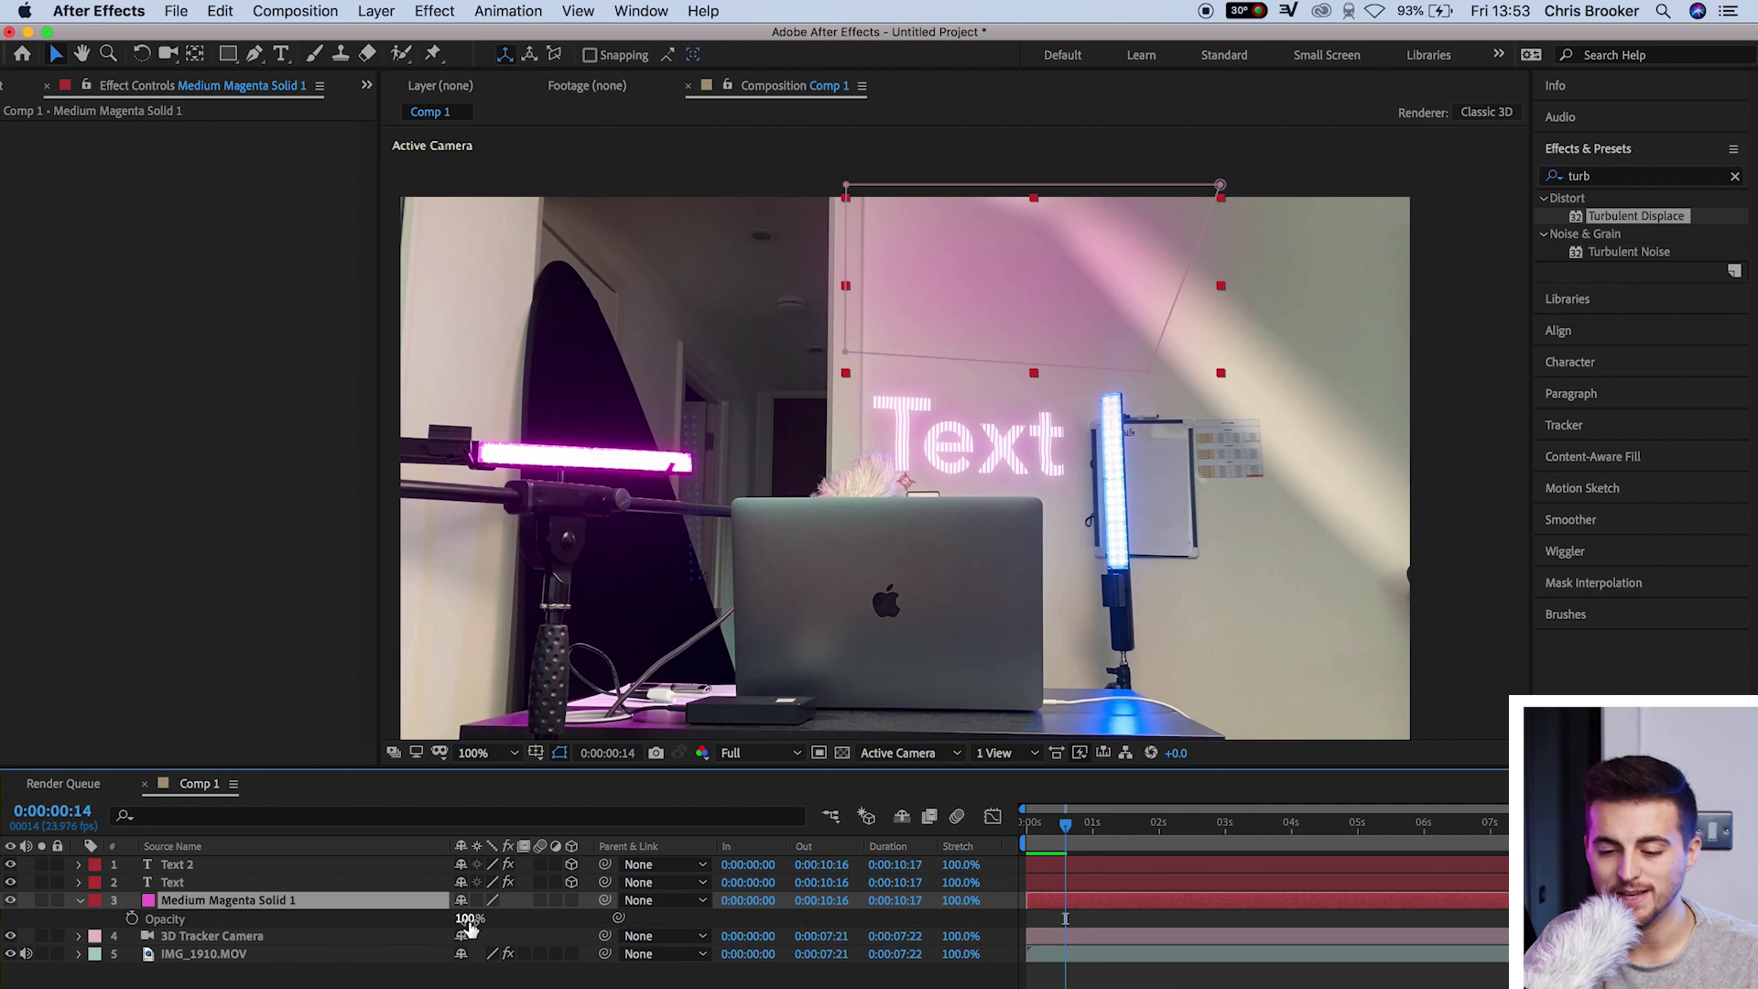
drag(468, 926, 438, 920)
key(Return)
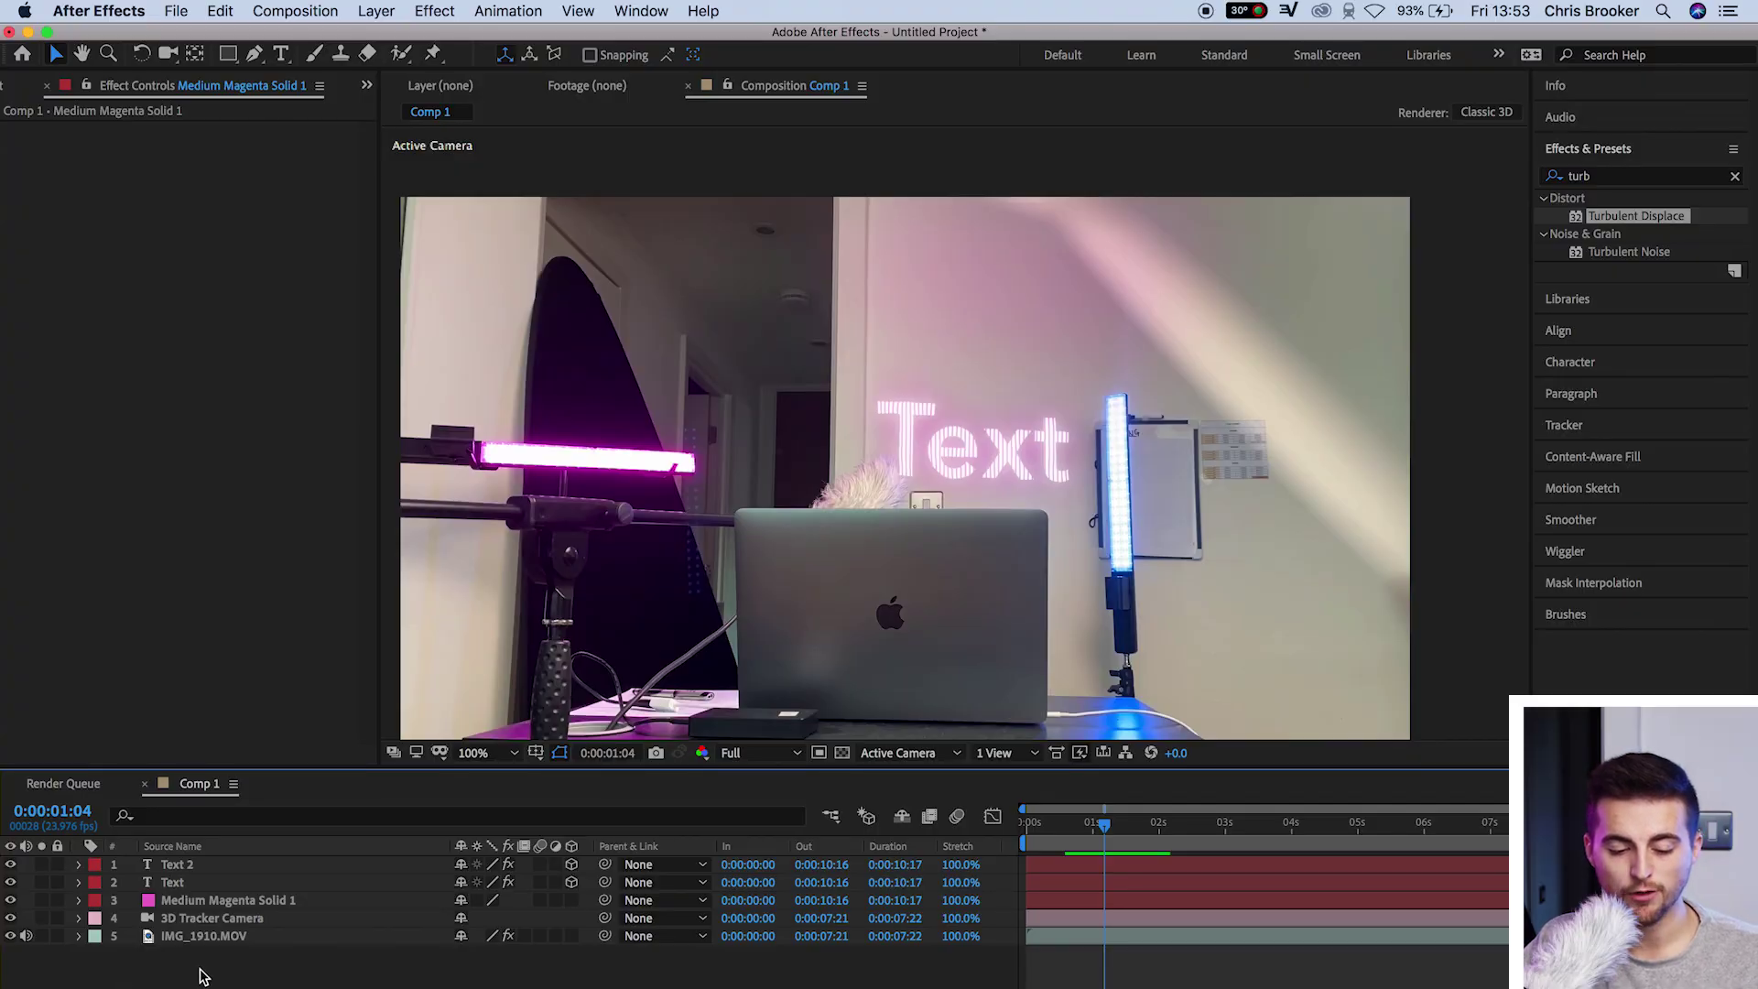
drag(201, 976, 205, 870)
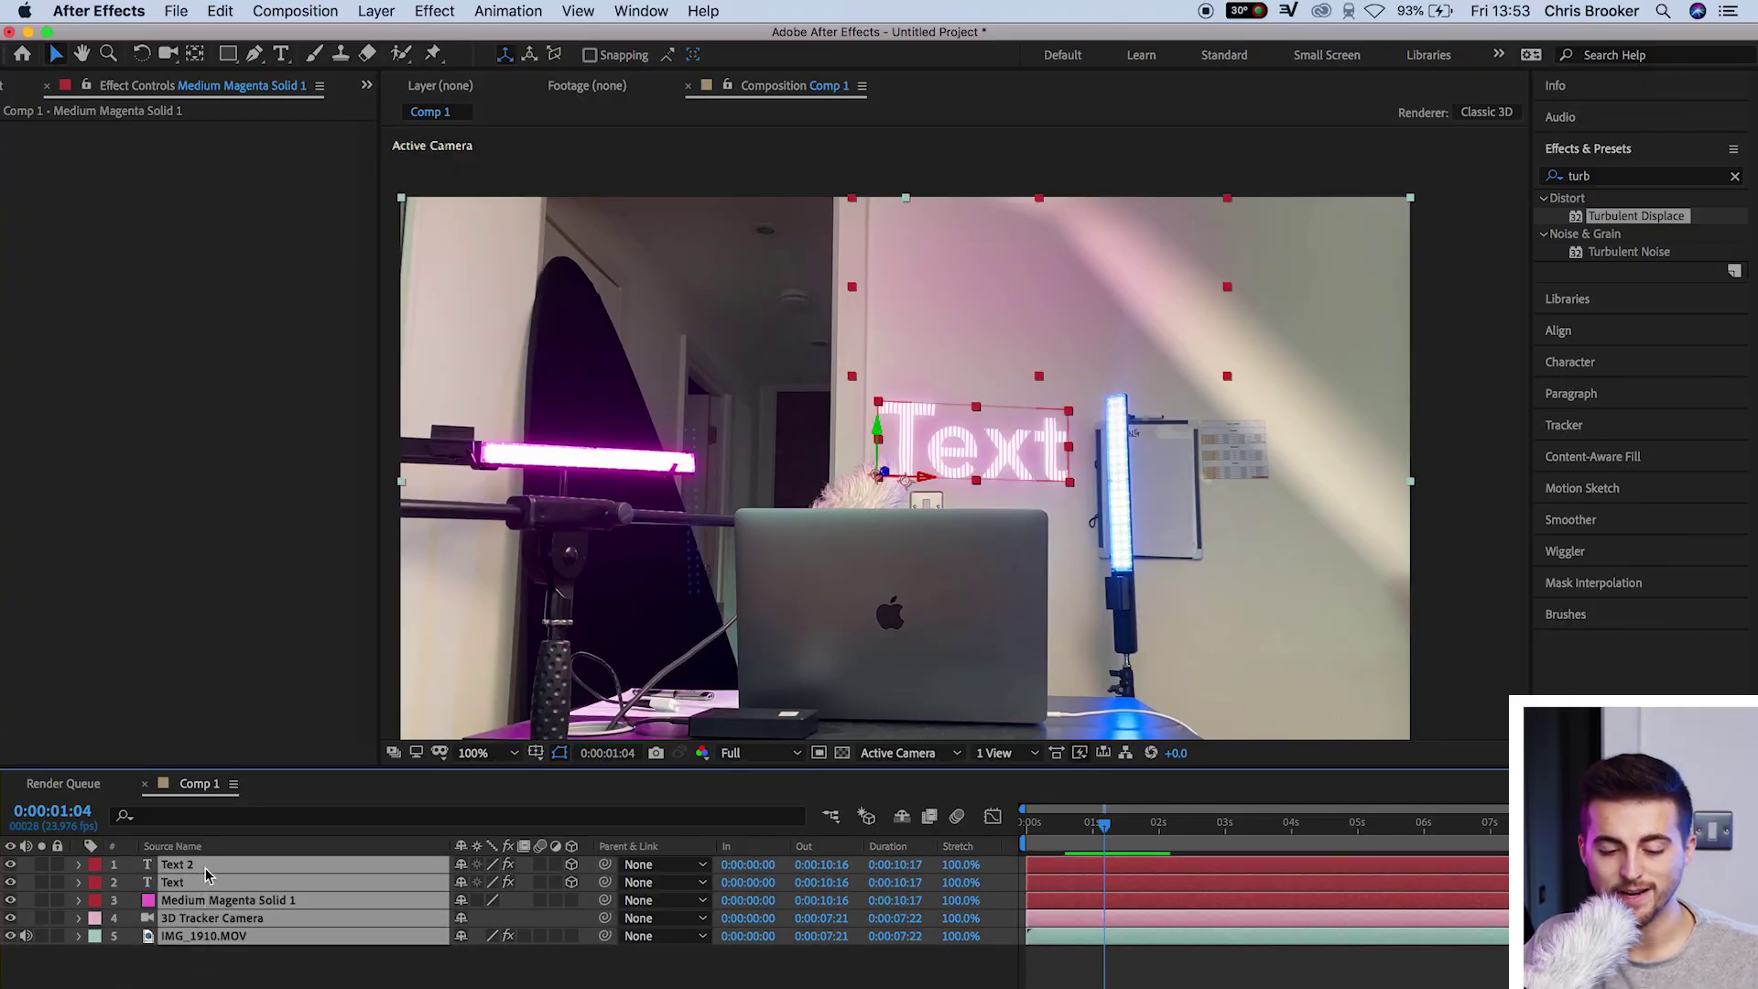
- Pre-compose the five selected layers into a nested composition named Text
right_click(205, 868)
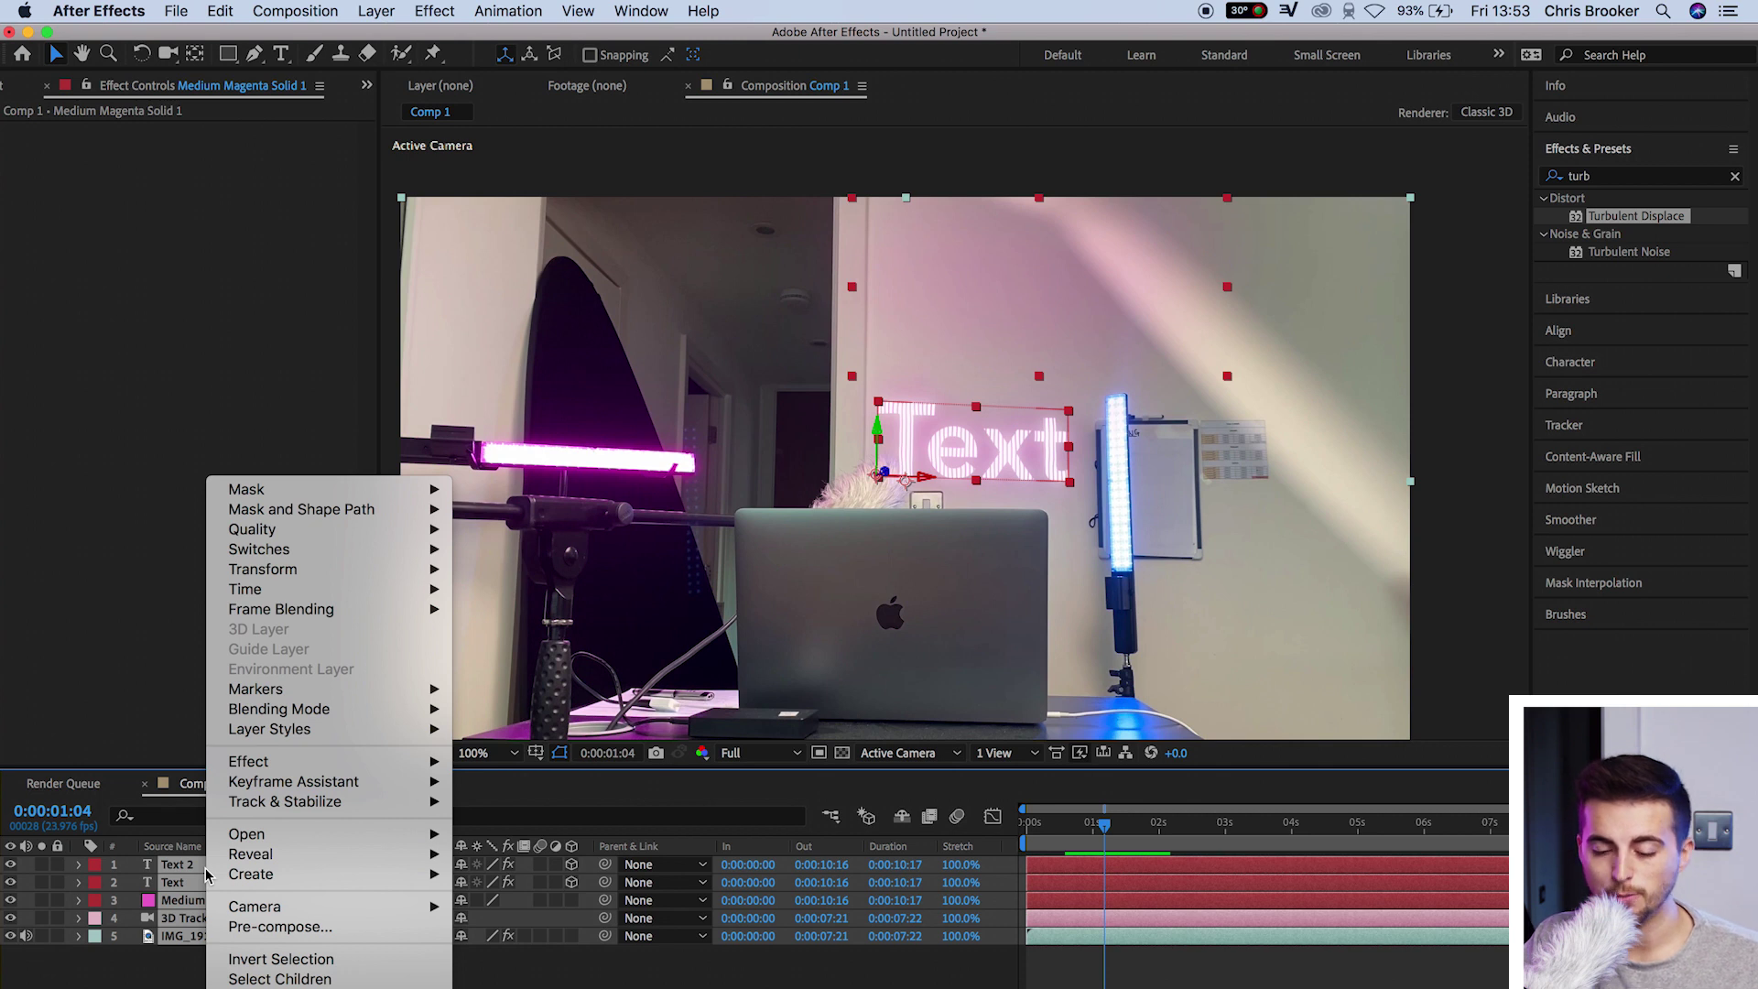
click(262, 927)
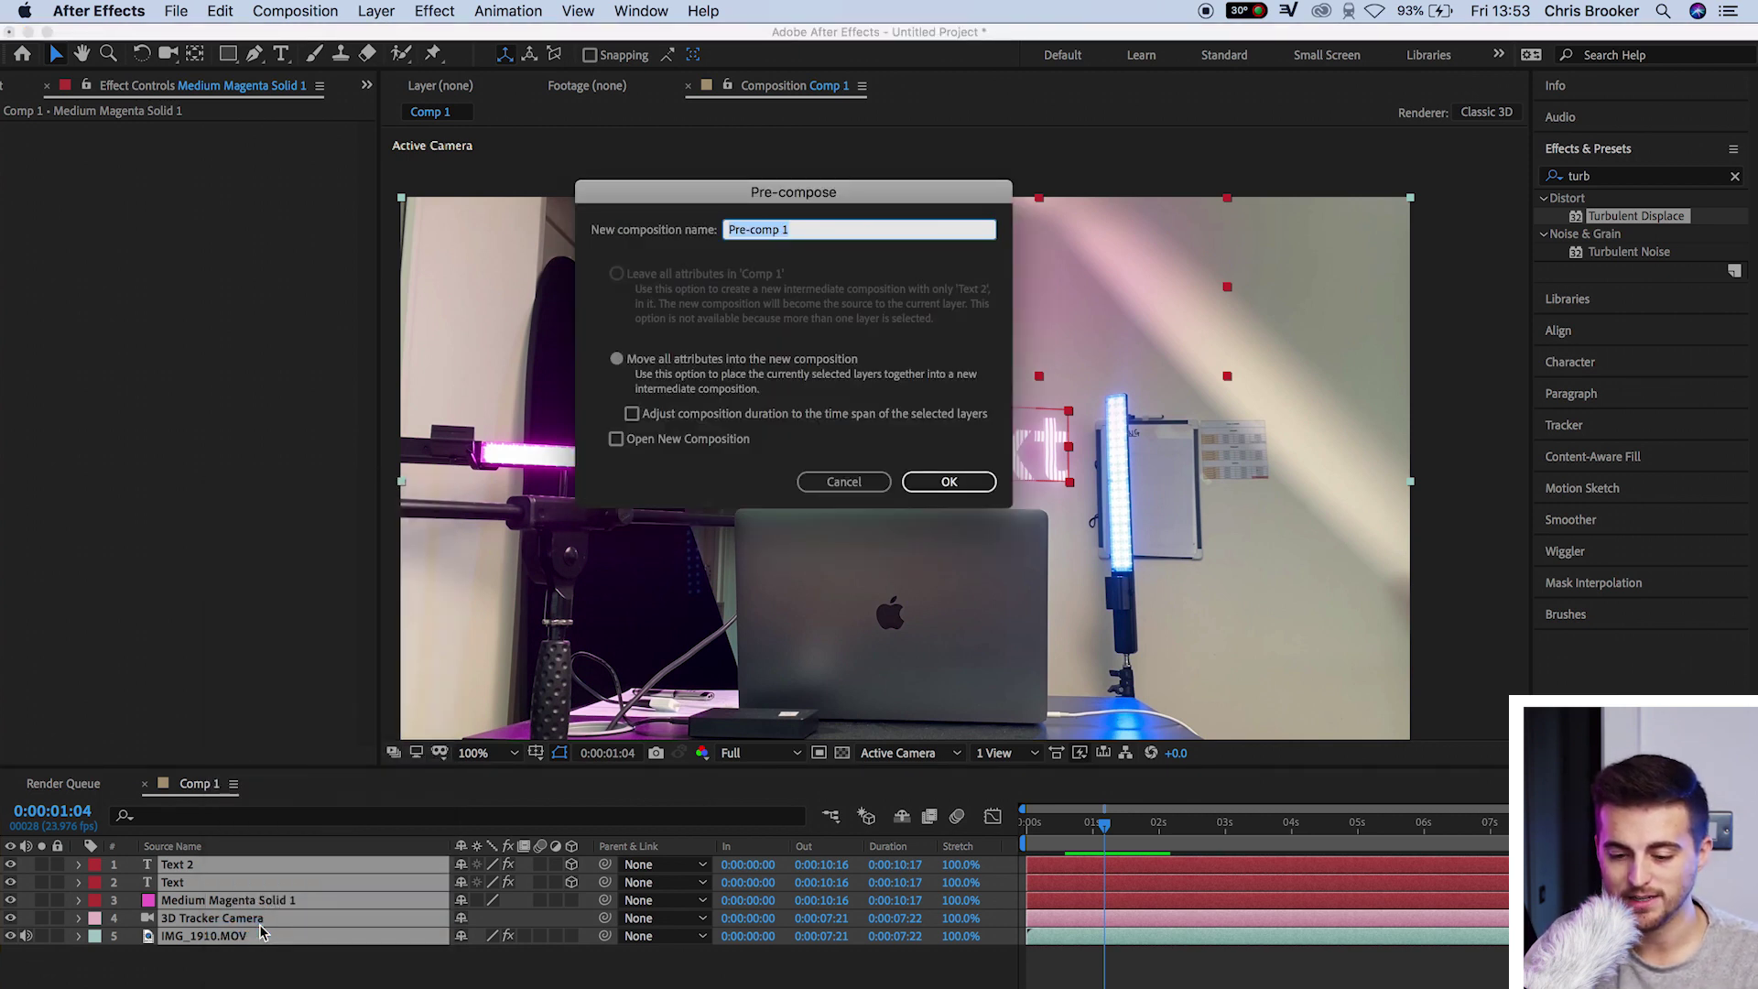
text(Text)
key(Return)
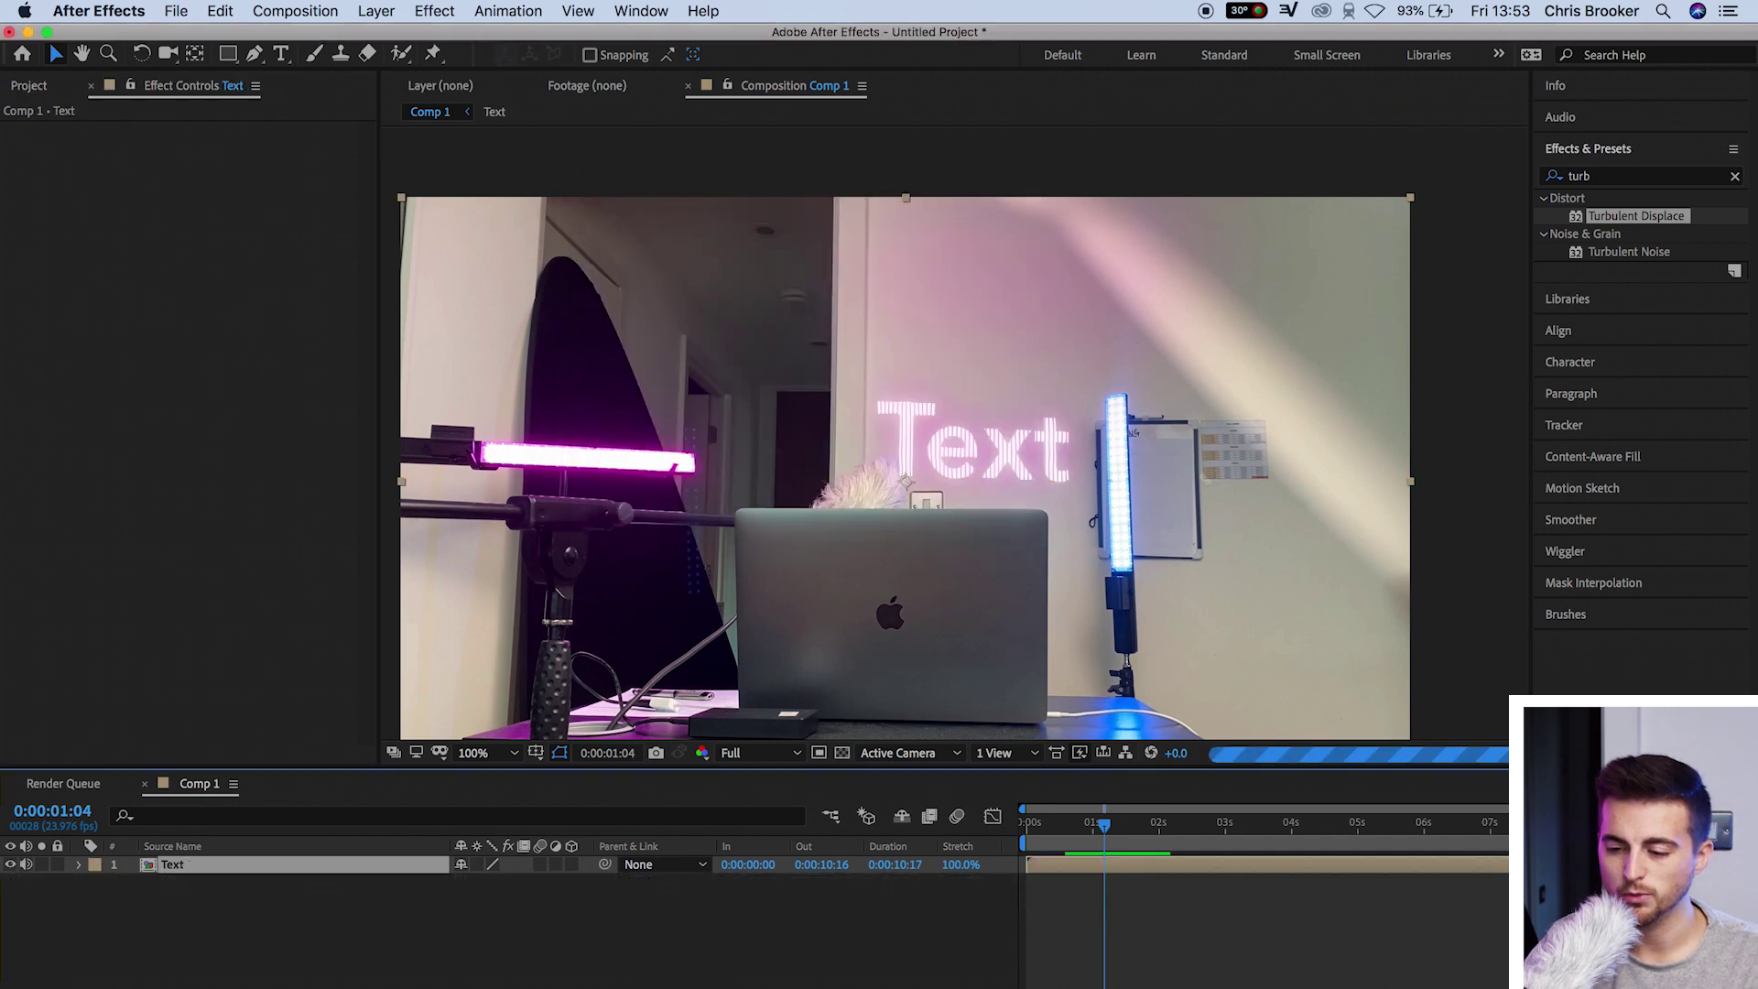
- Apply the Lumetri Color effect to the Text layer from Effects & Presets
click(1602, 181)
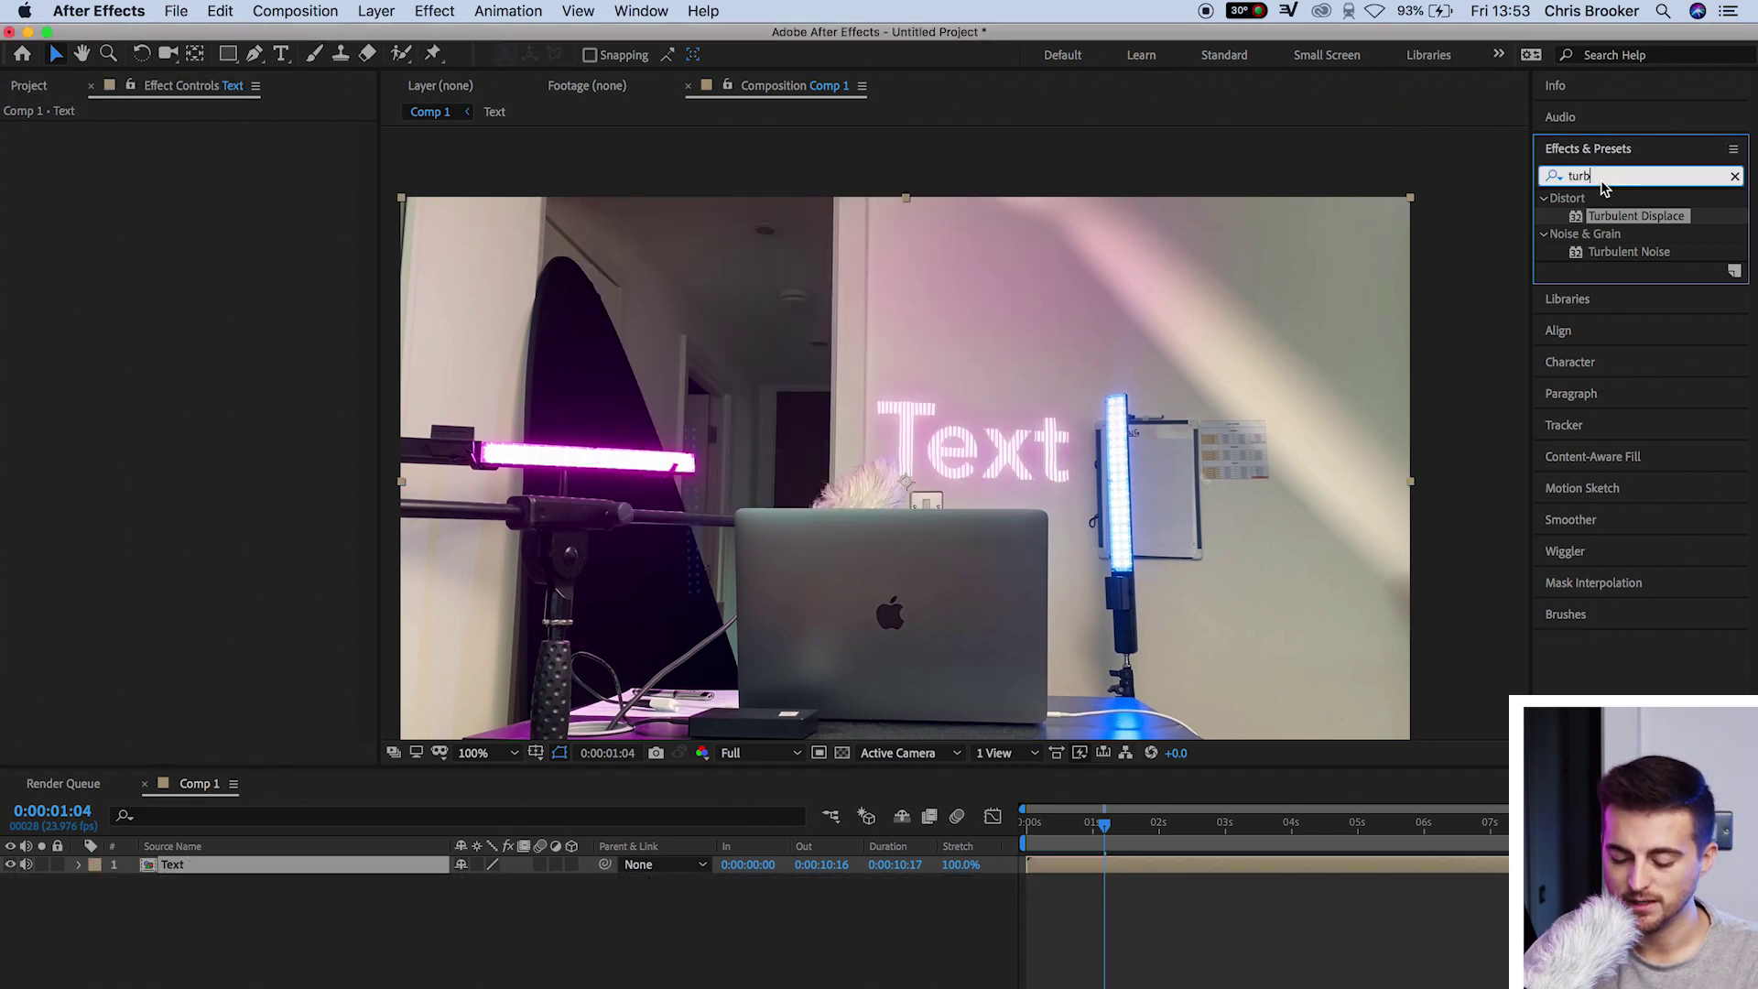
text(lumetr)
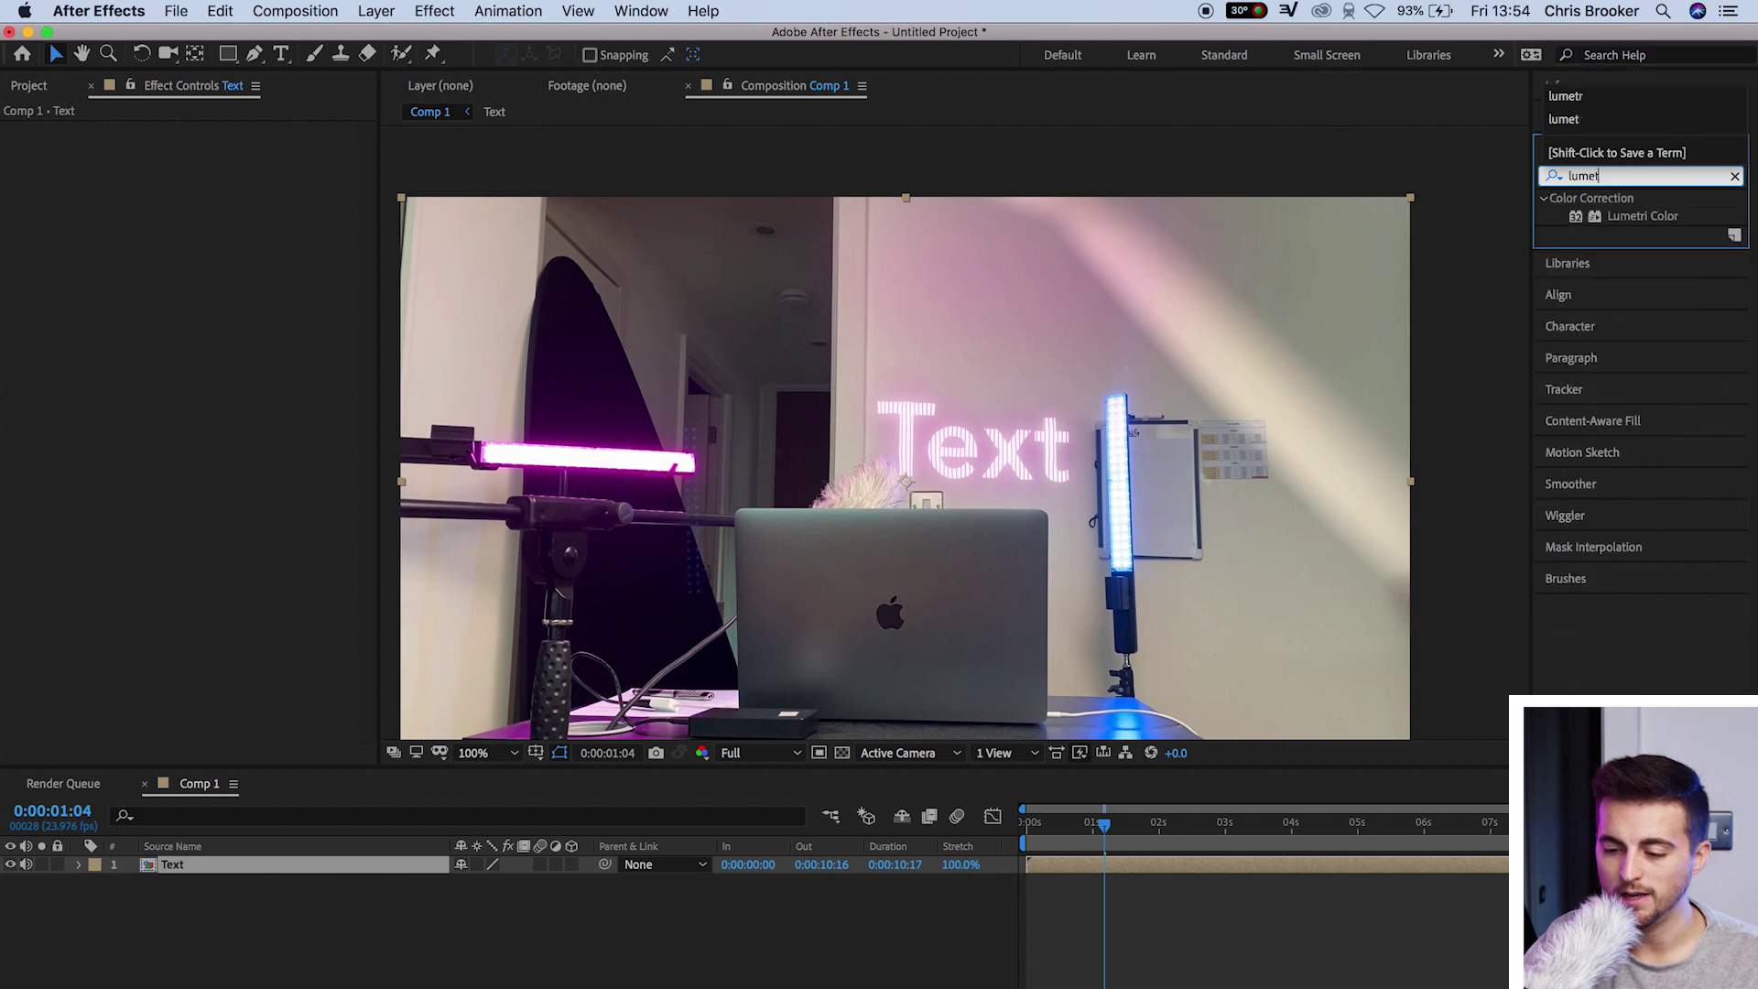
click(1639, 223)
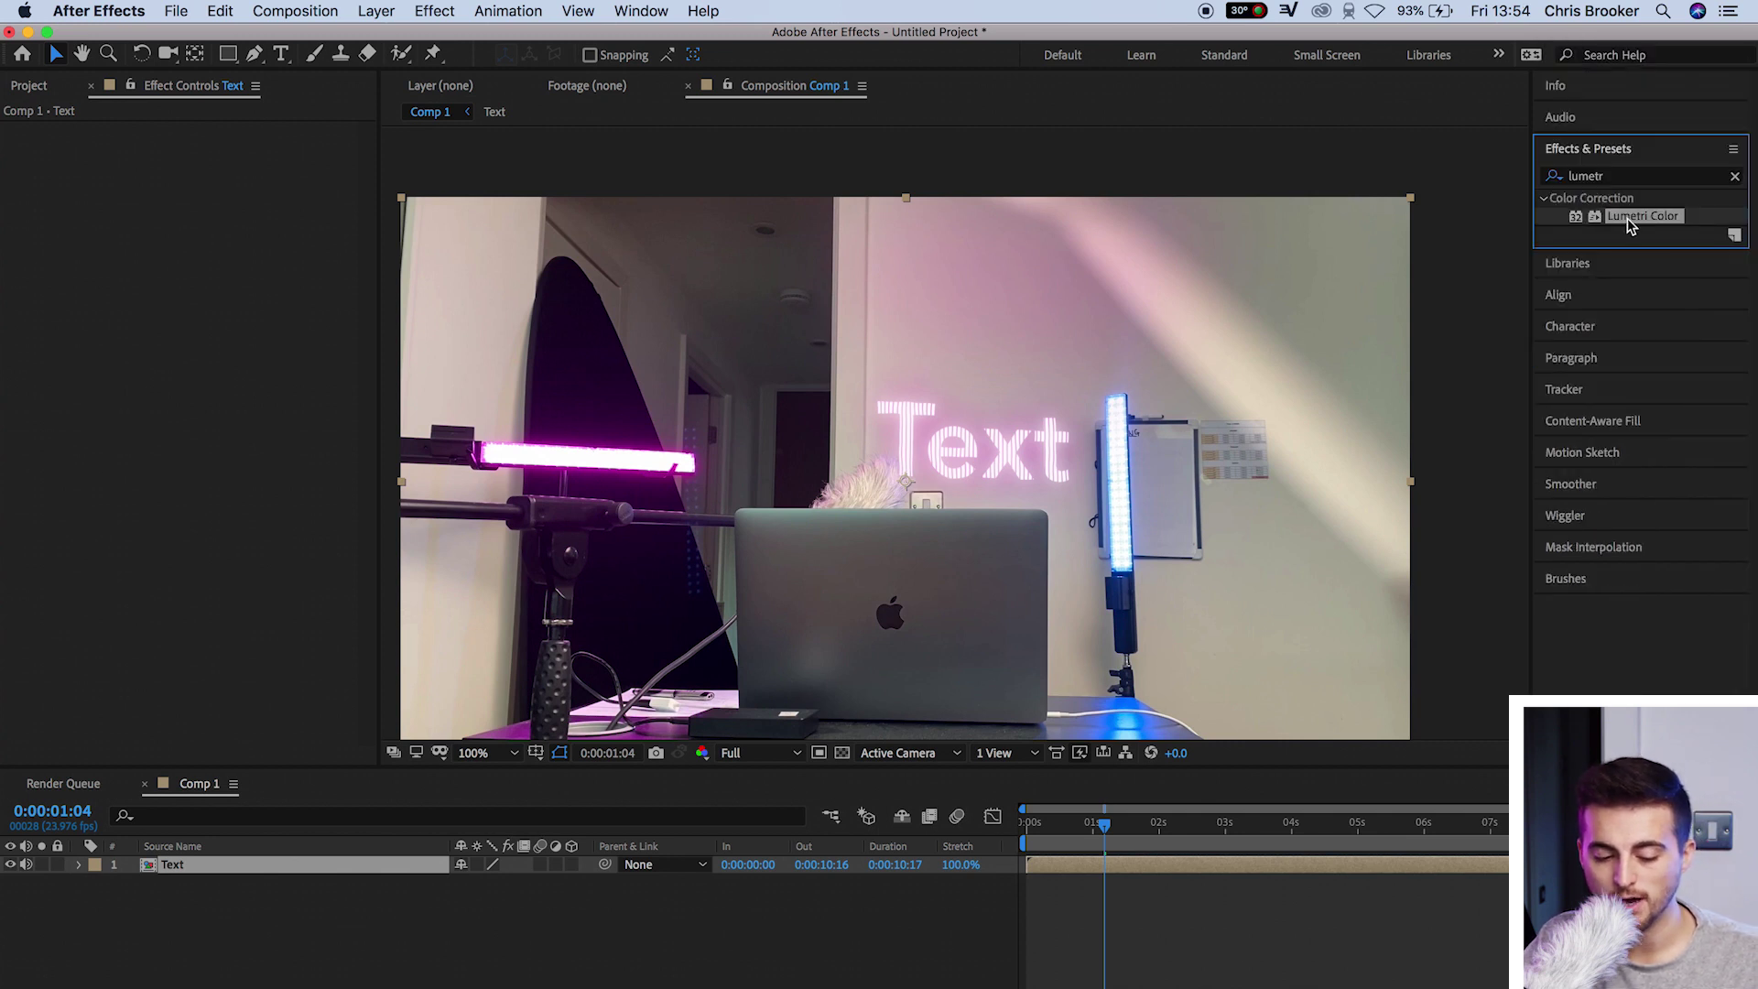
drag(1630, 224, 188, 867)
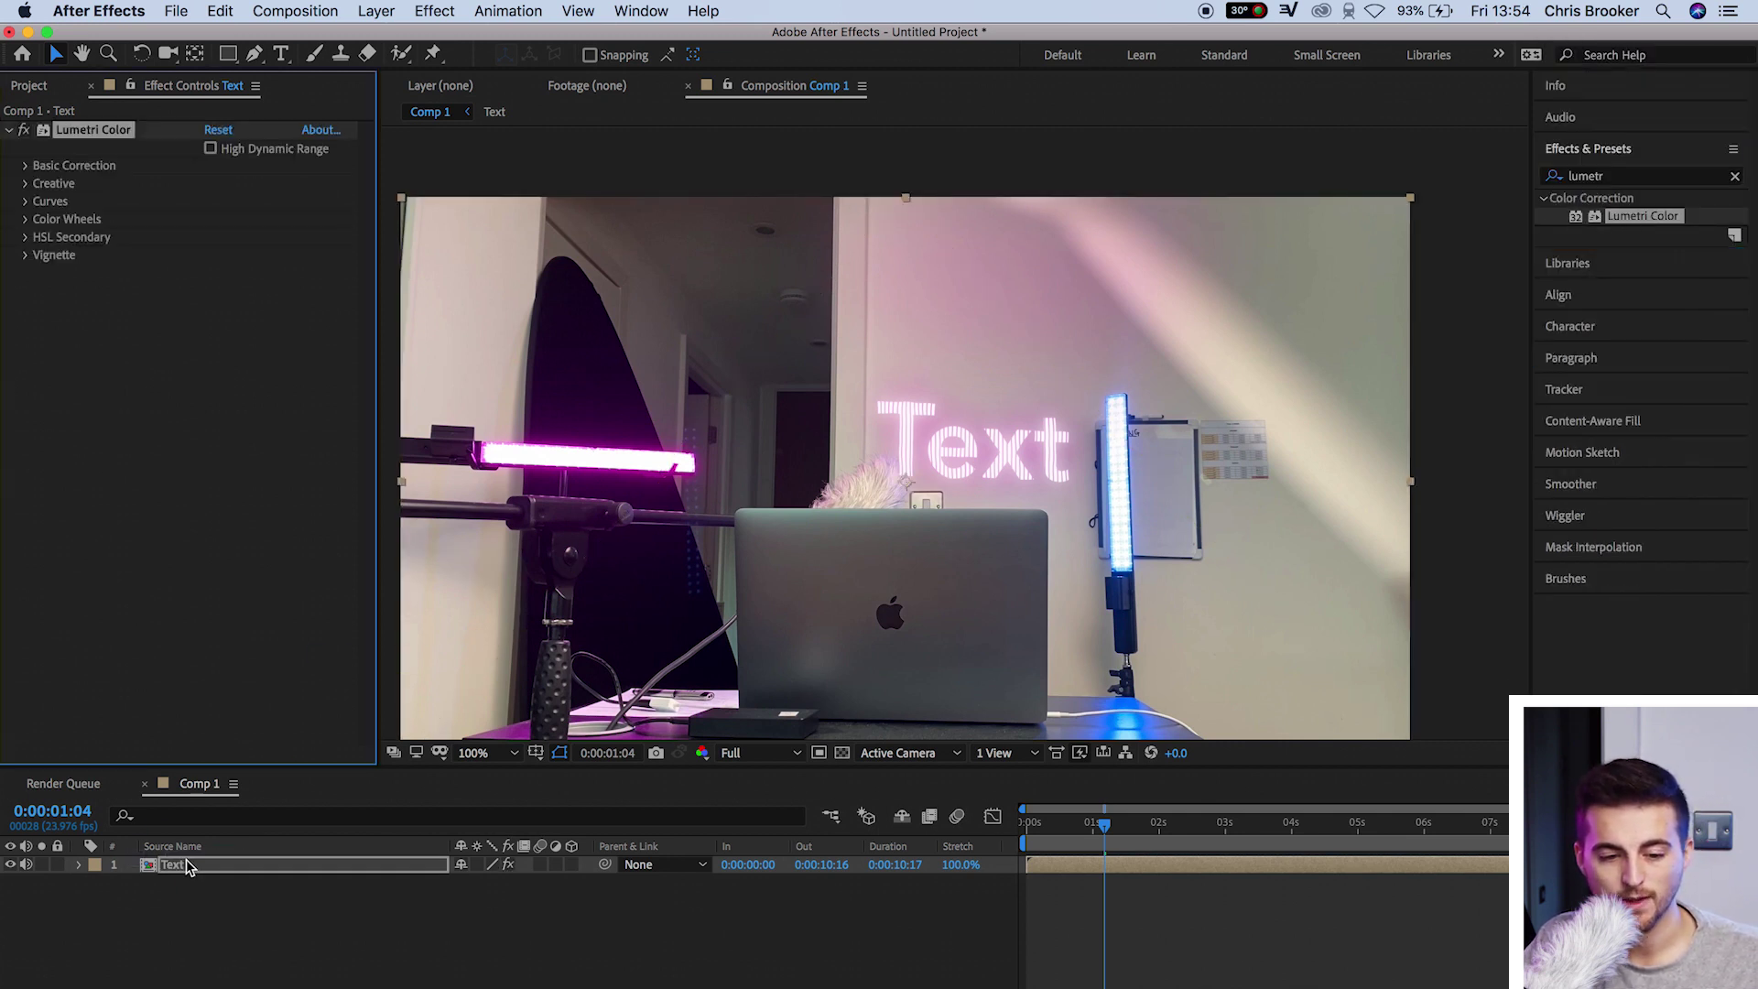
- Set Lumetri's Input LUT to D-21_delogC_EI0200_B1, Contrast 25 and Whites -10, then duplicate Text
click(26, 167)
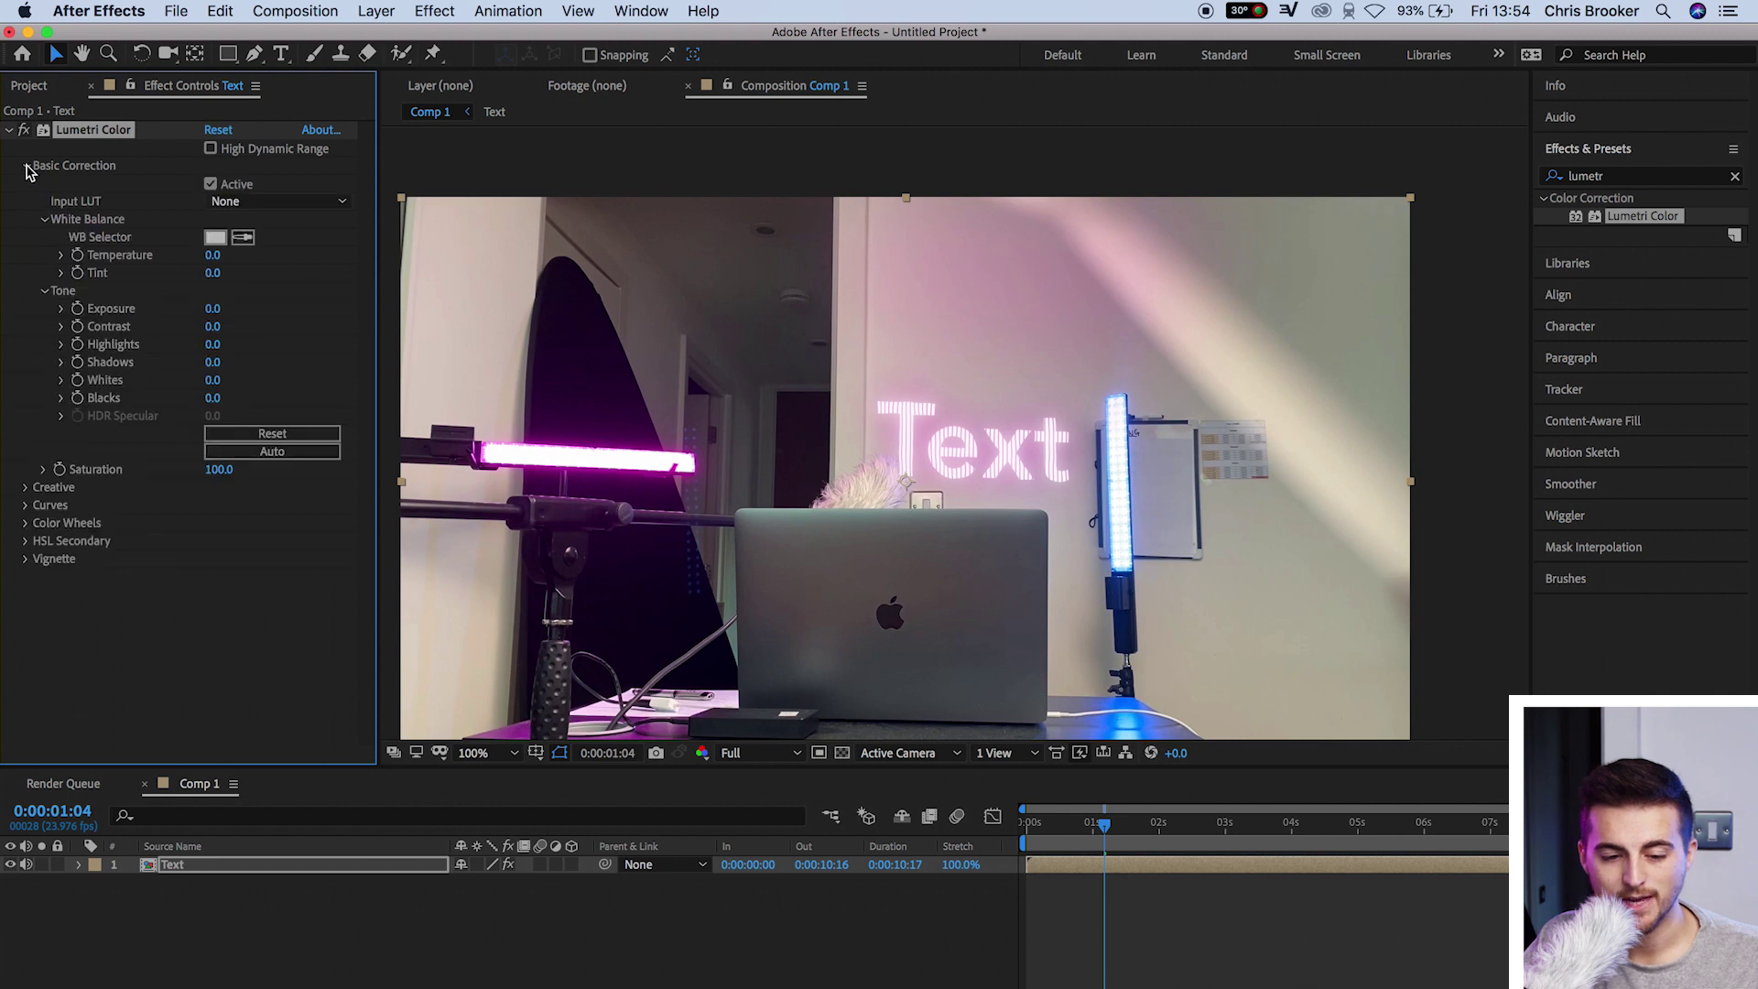
click(309, 203)
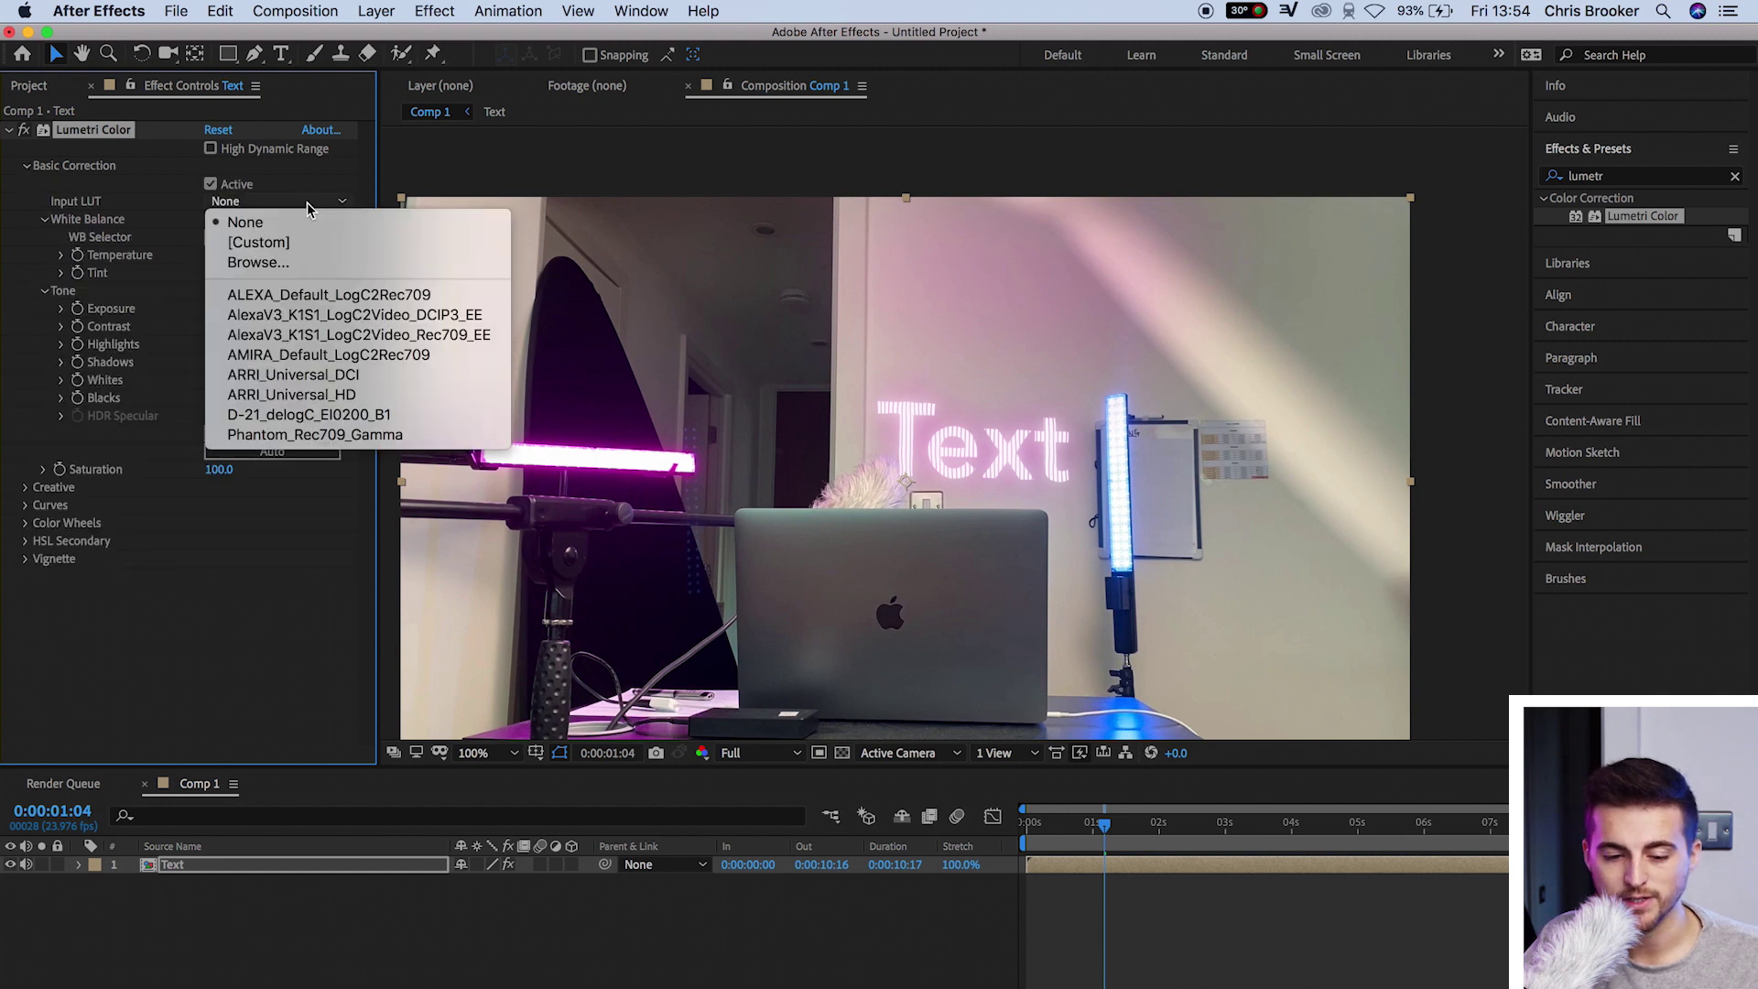
click(263, 417)
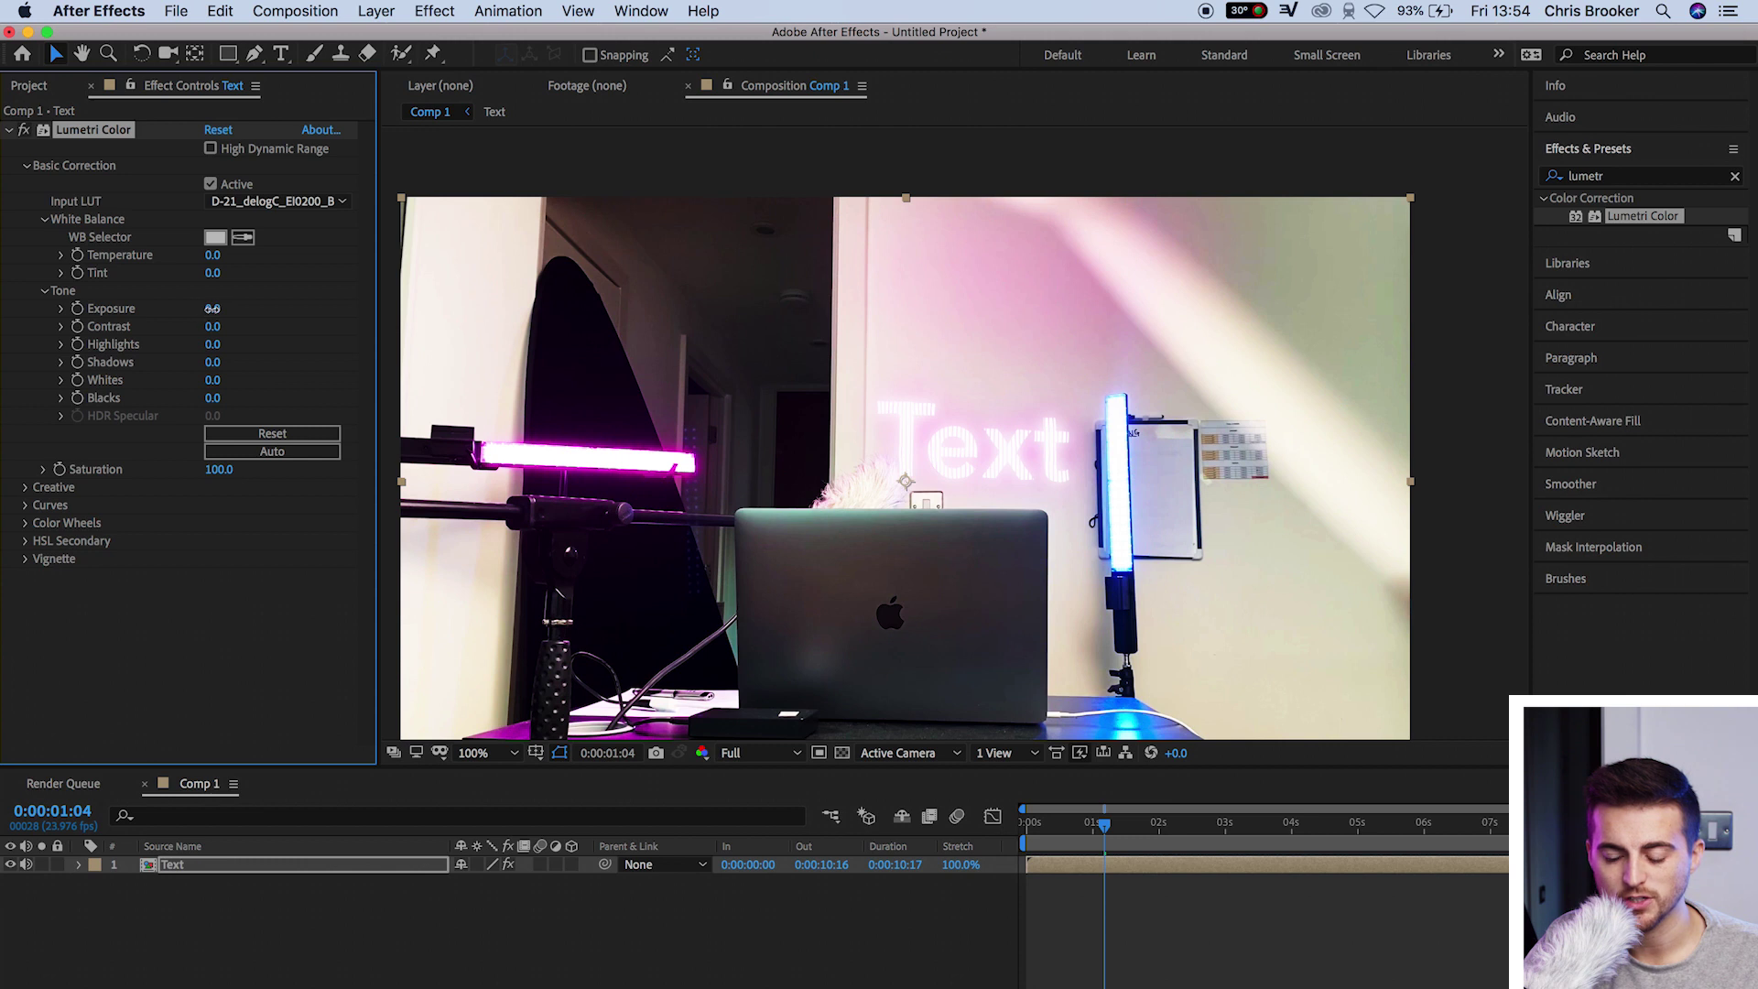
drag(197, 309, 243, 326)
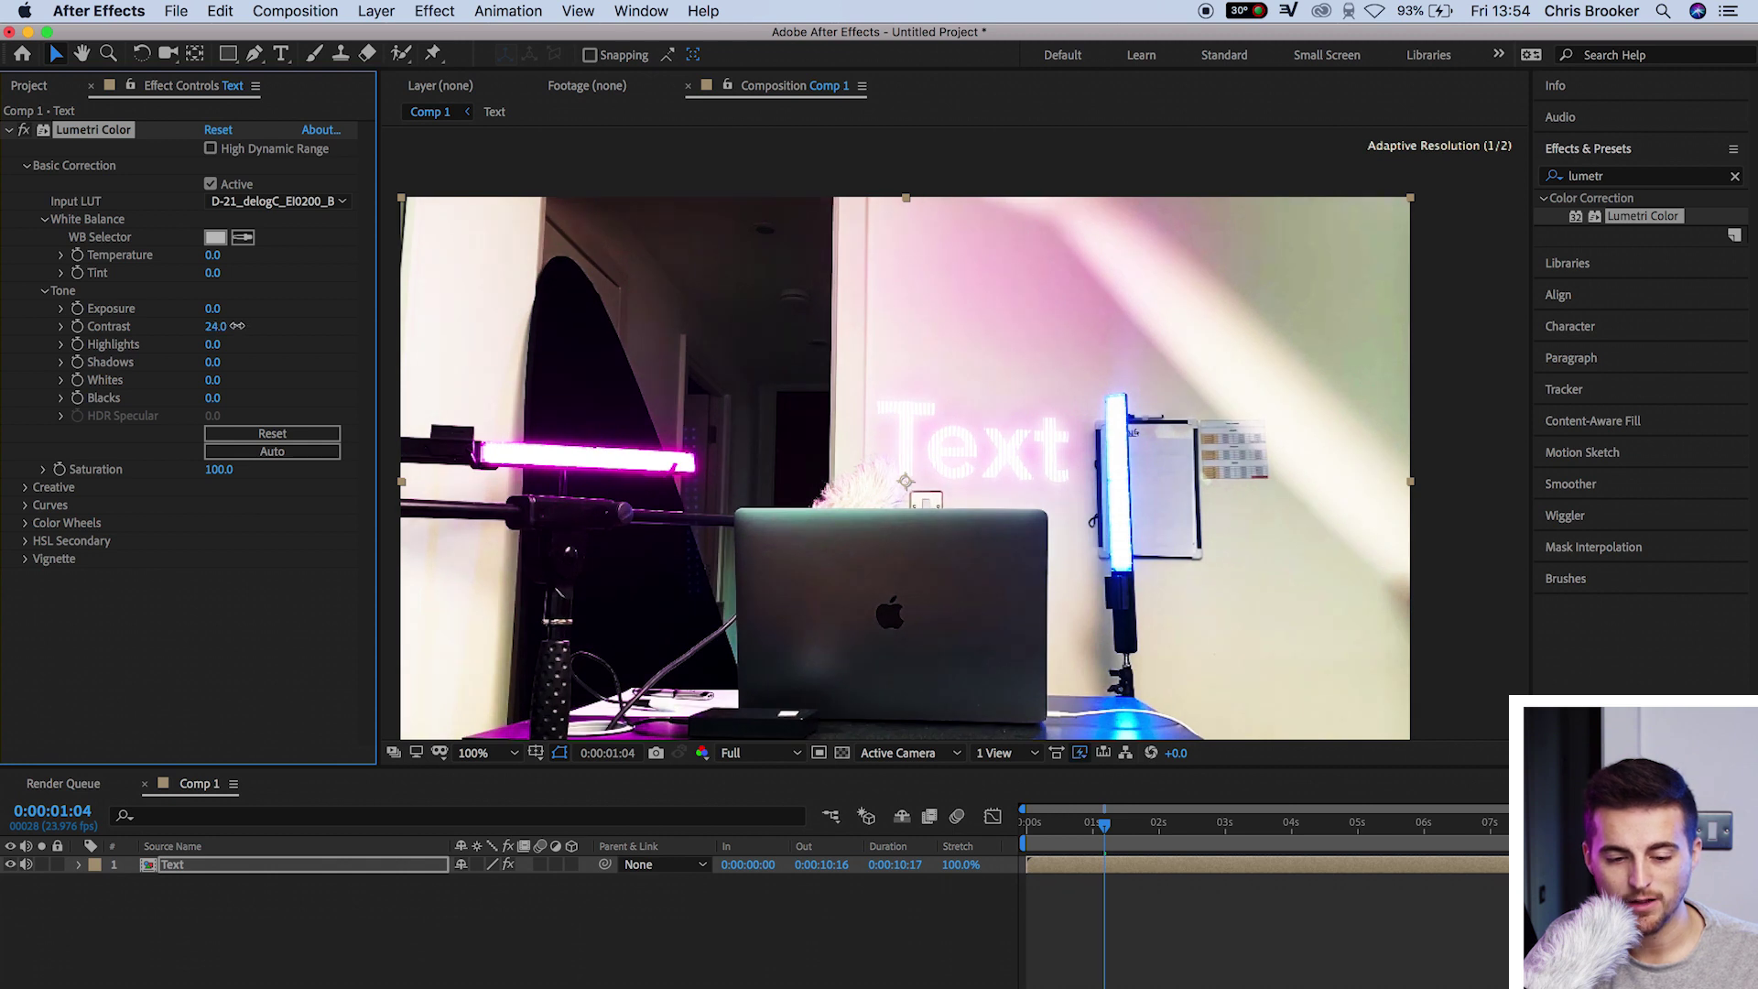
drag(212, 380, 7, 973)
click(180, 872)
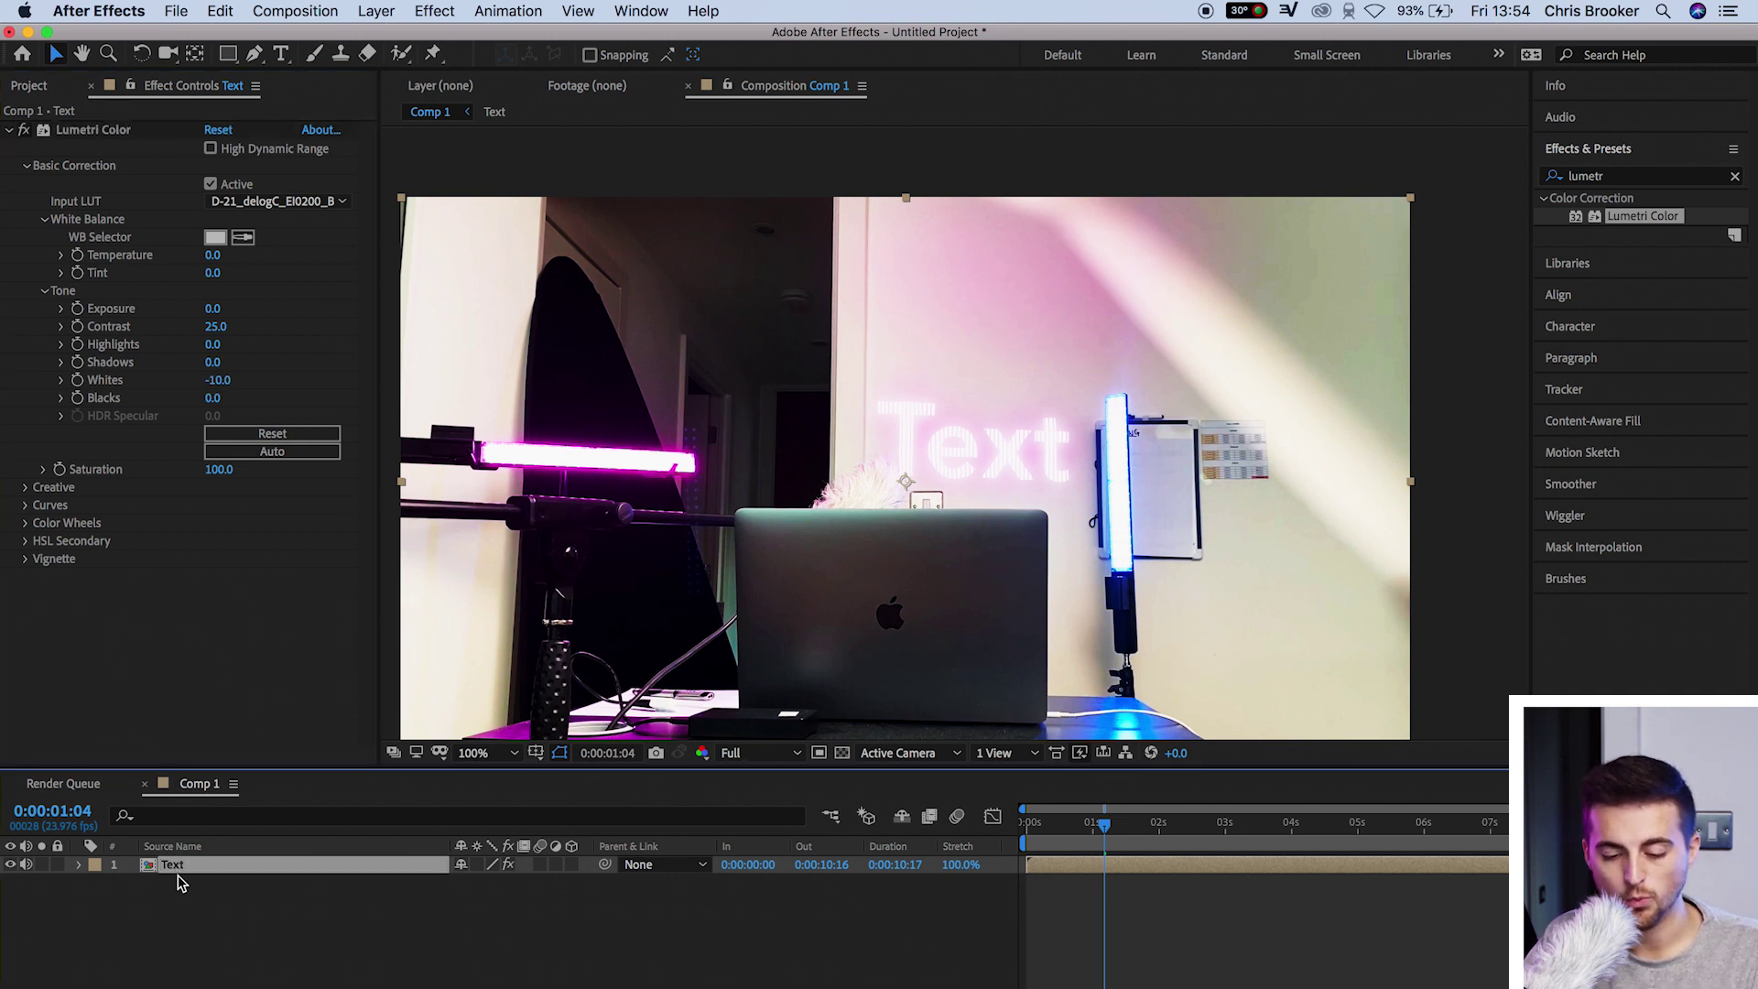
key(super+d)
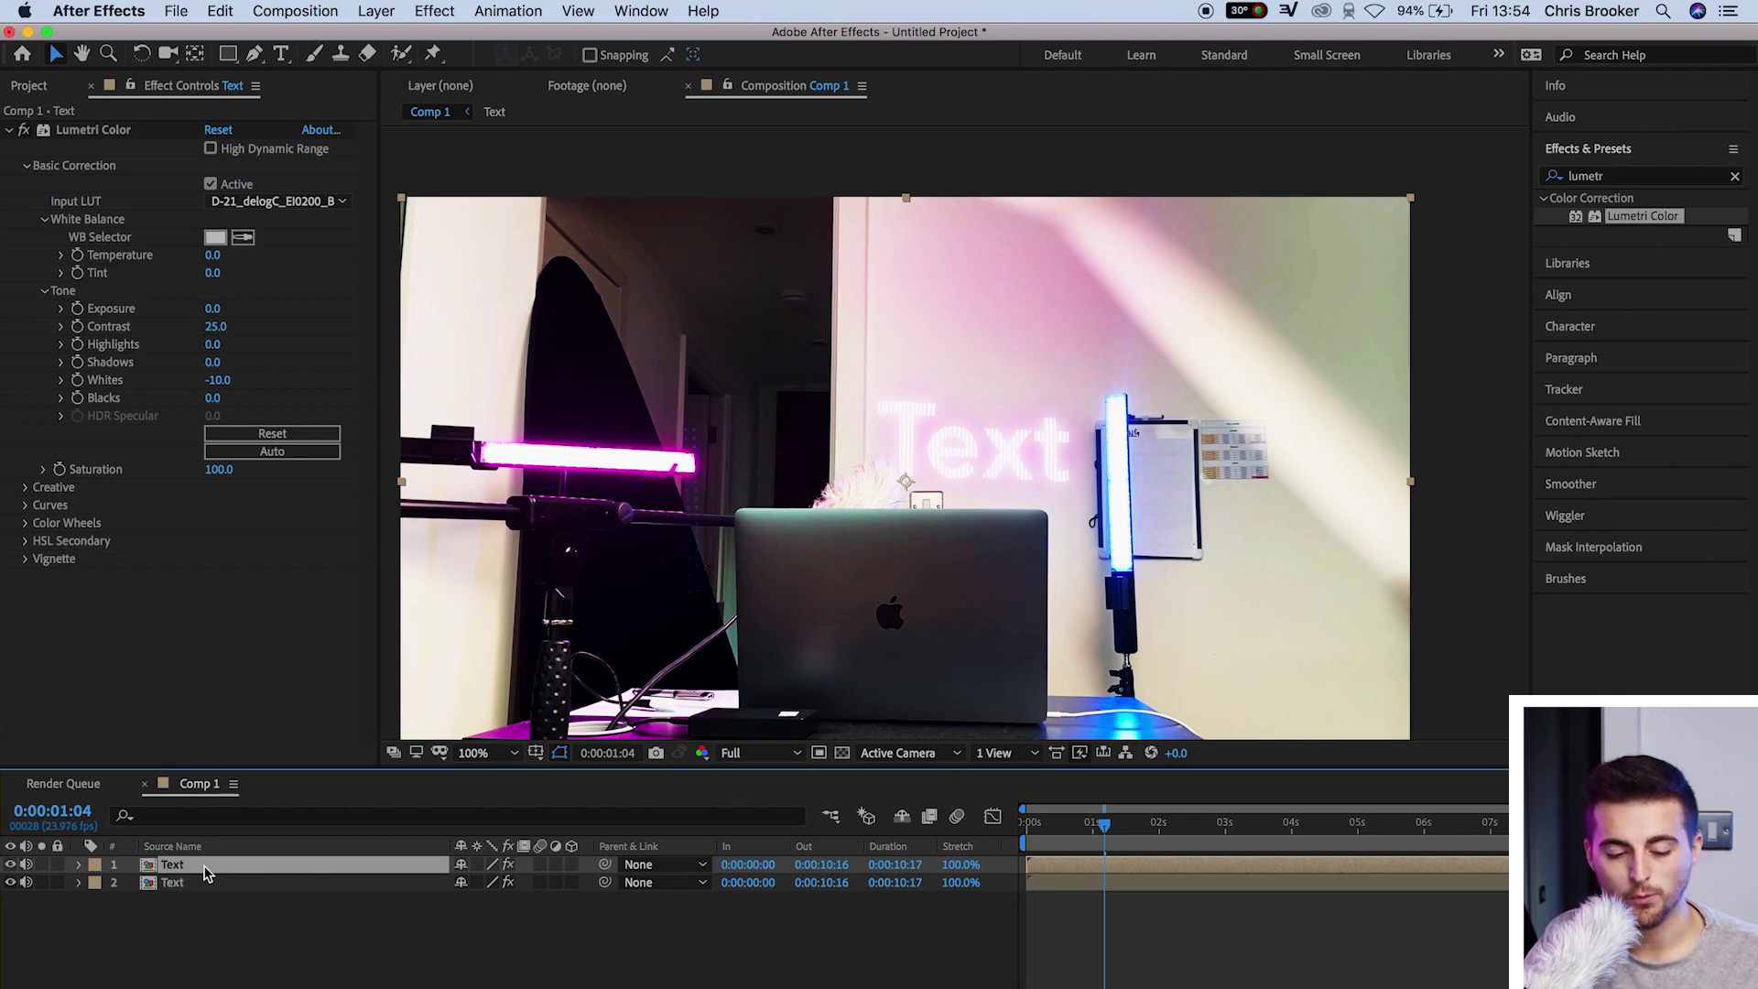
- Reveal the top copy's opacity and remove Lumetri Color from the lower Text copy
key(t)
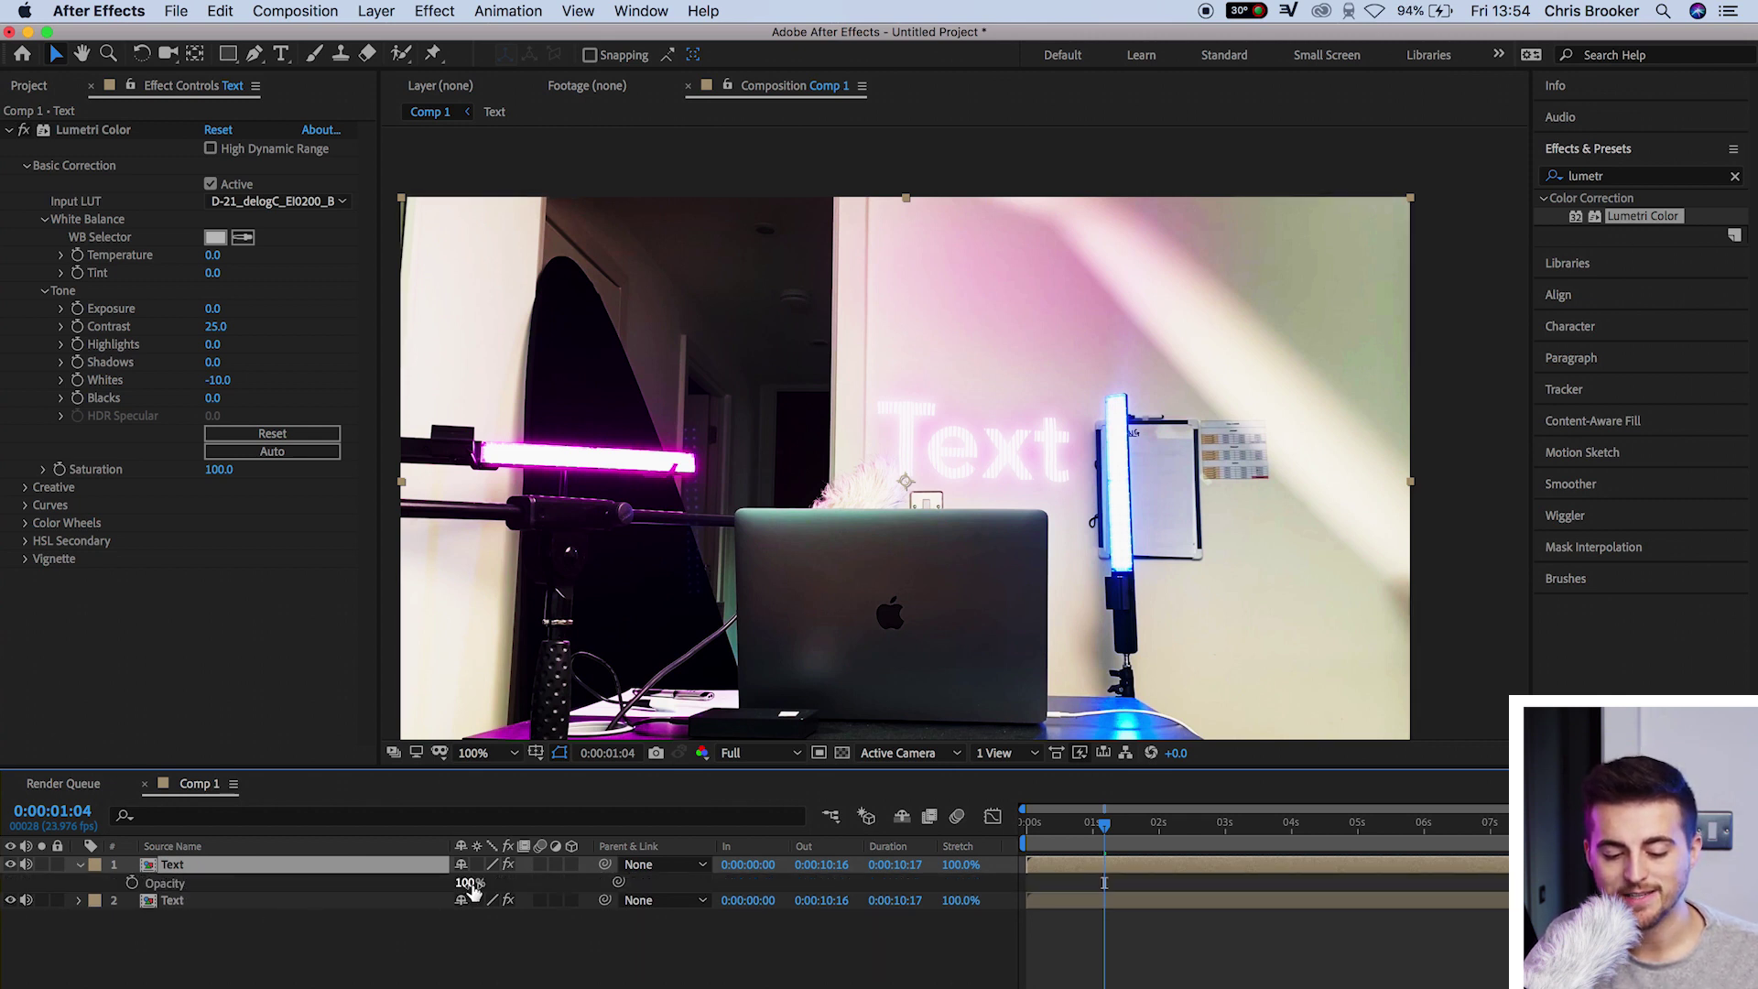
drag(467, 883, 436, 894)
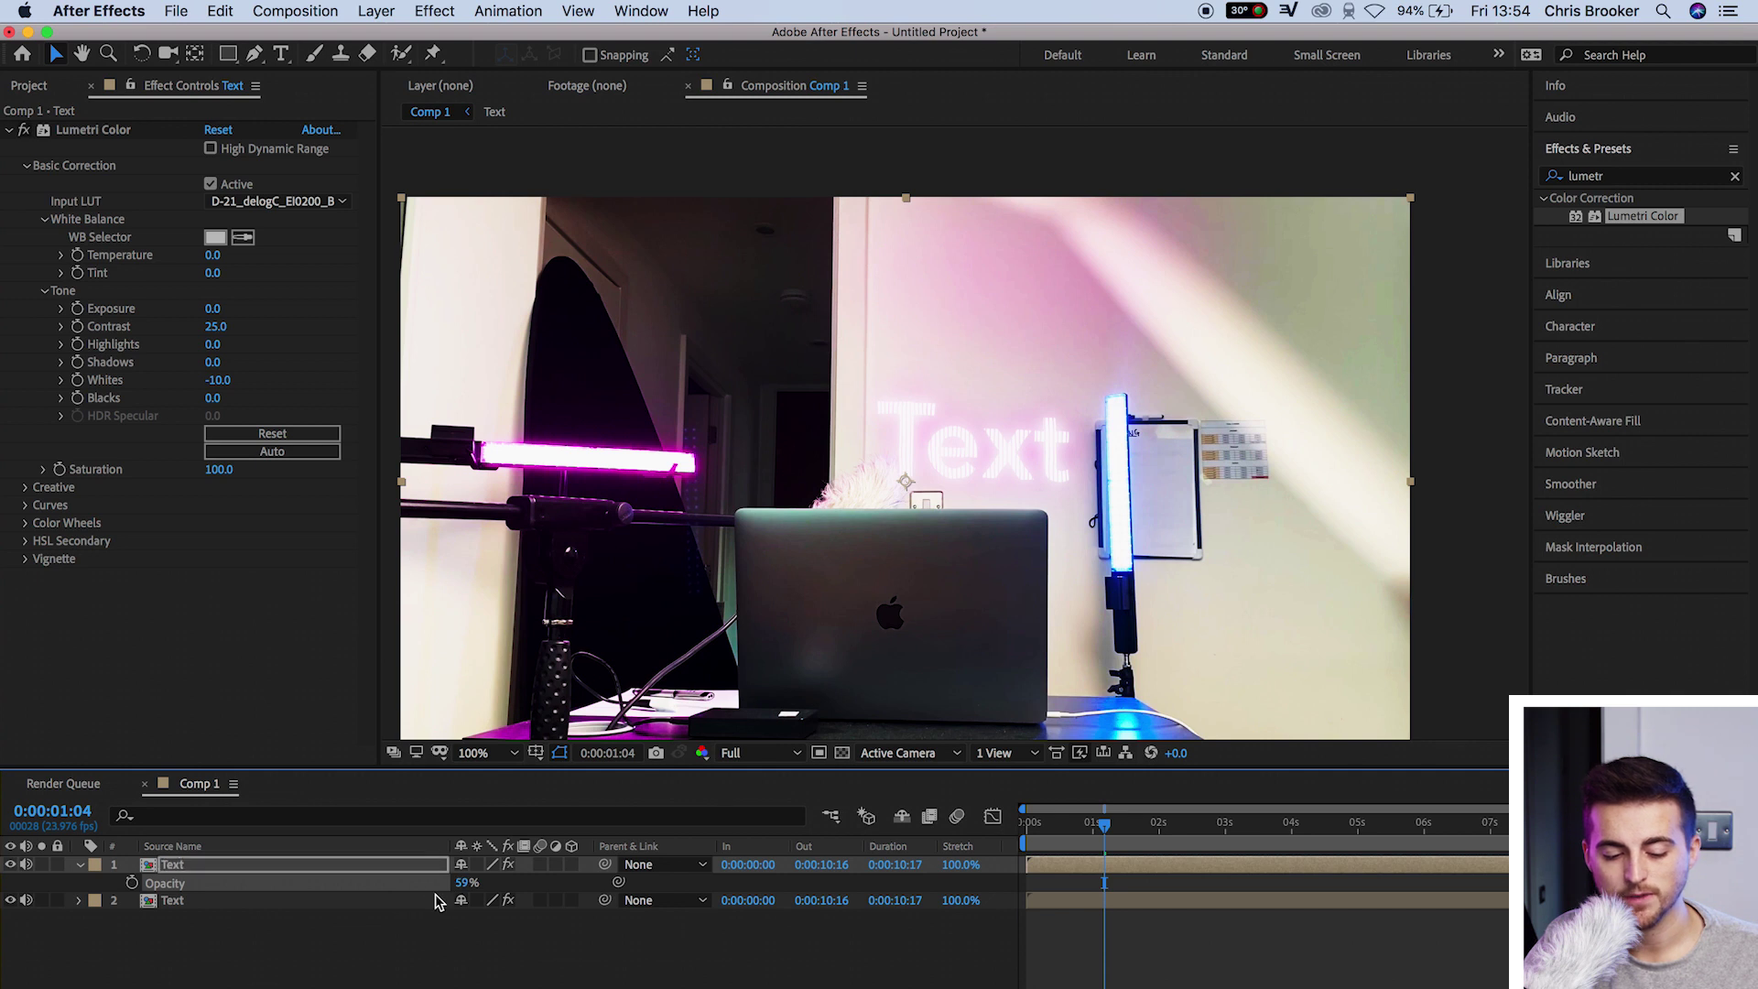
click(377, 901)
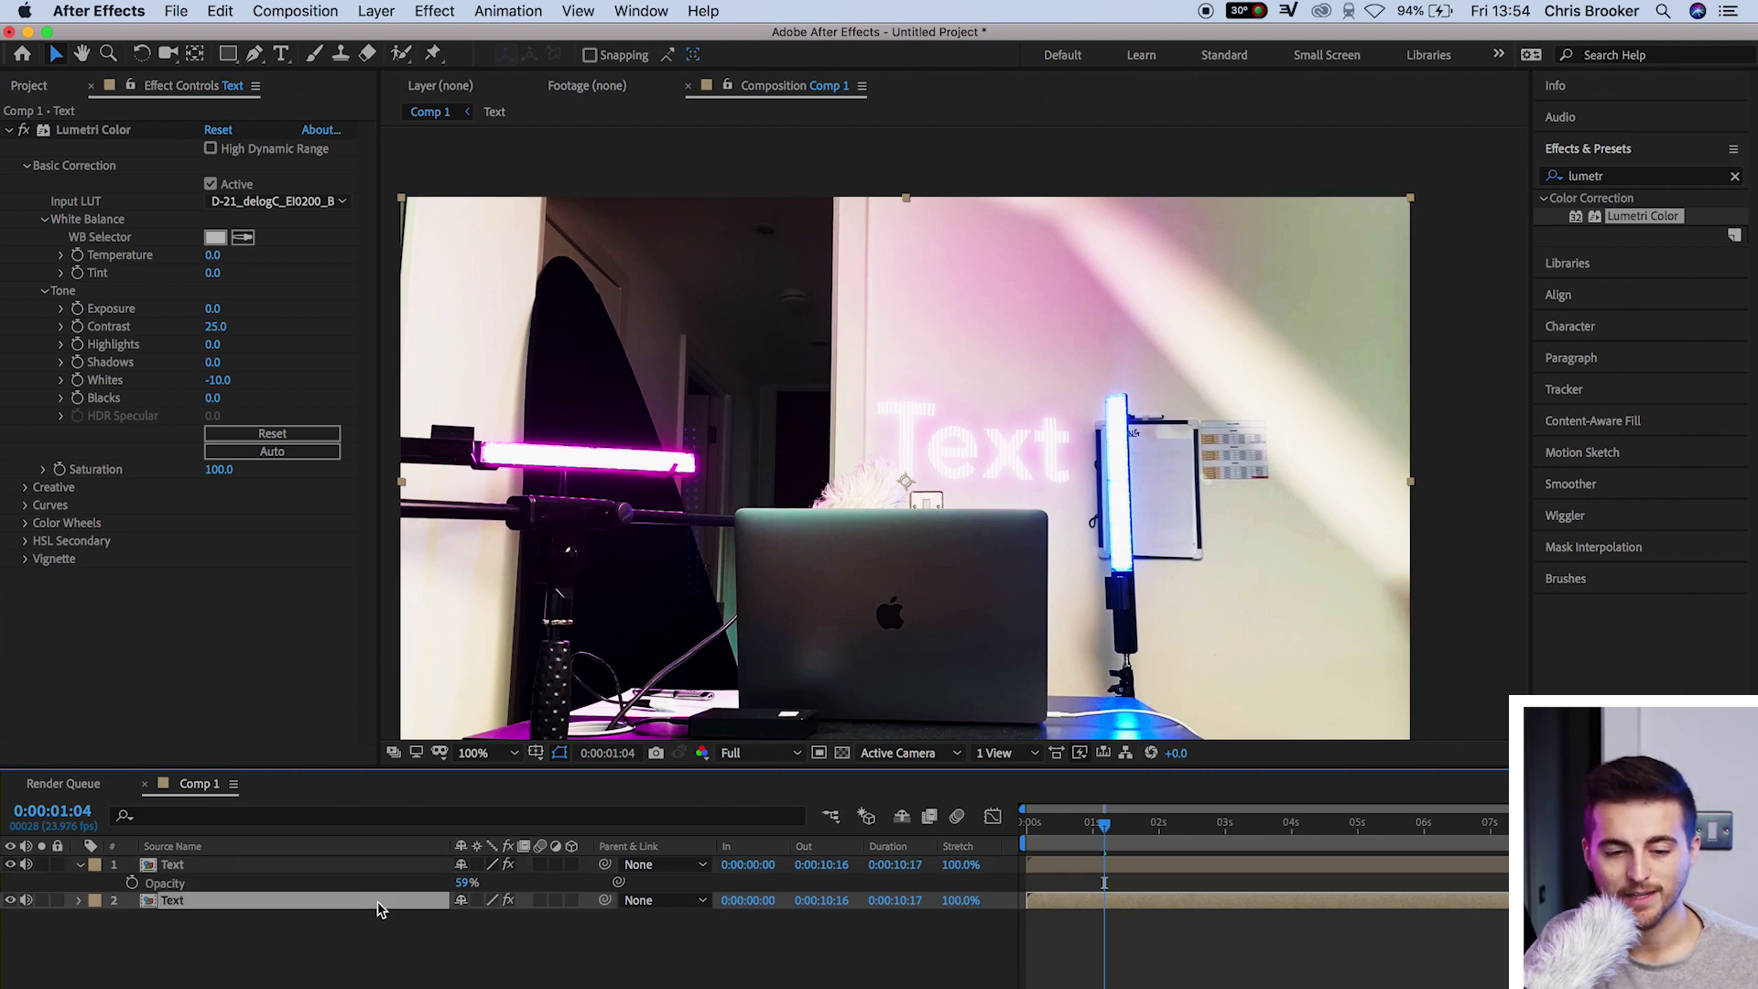
click(108, 129)
key(Delete)
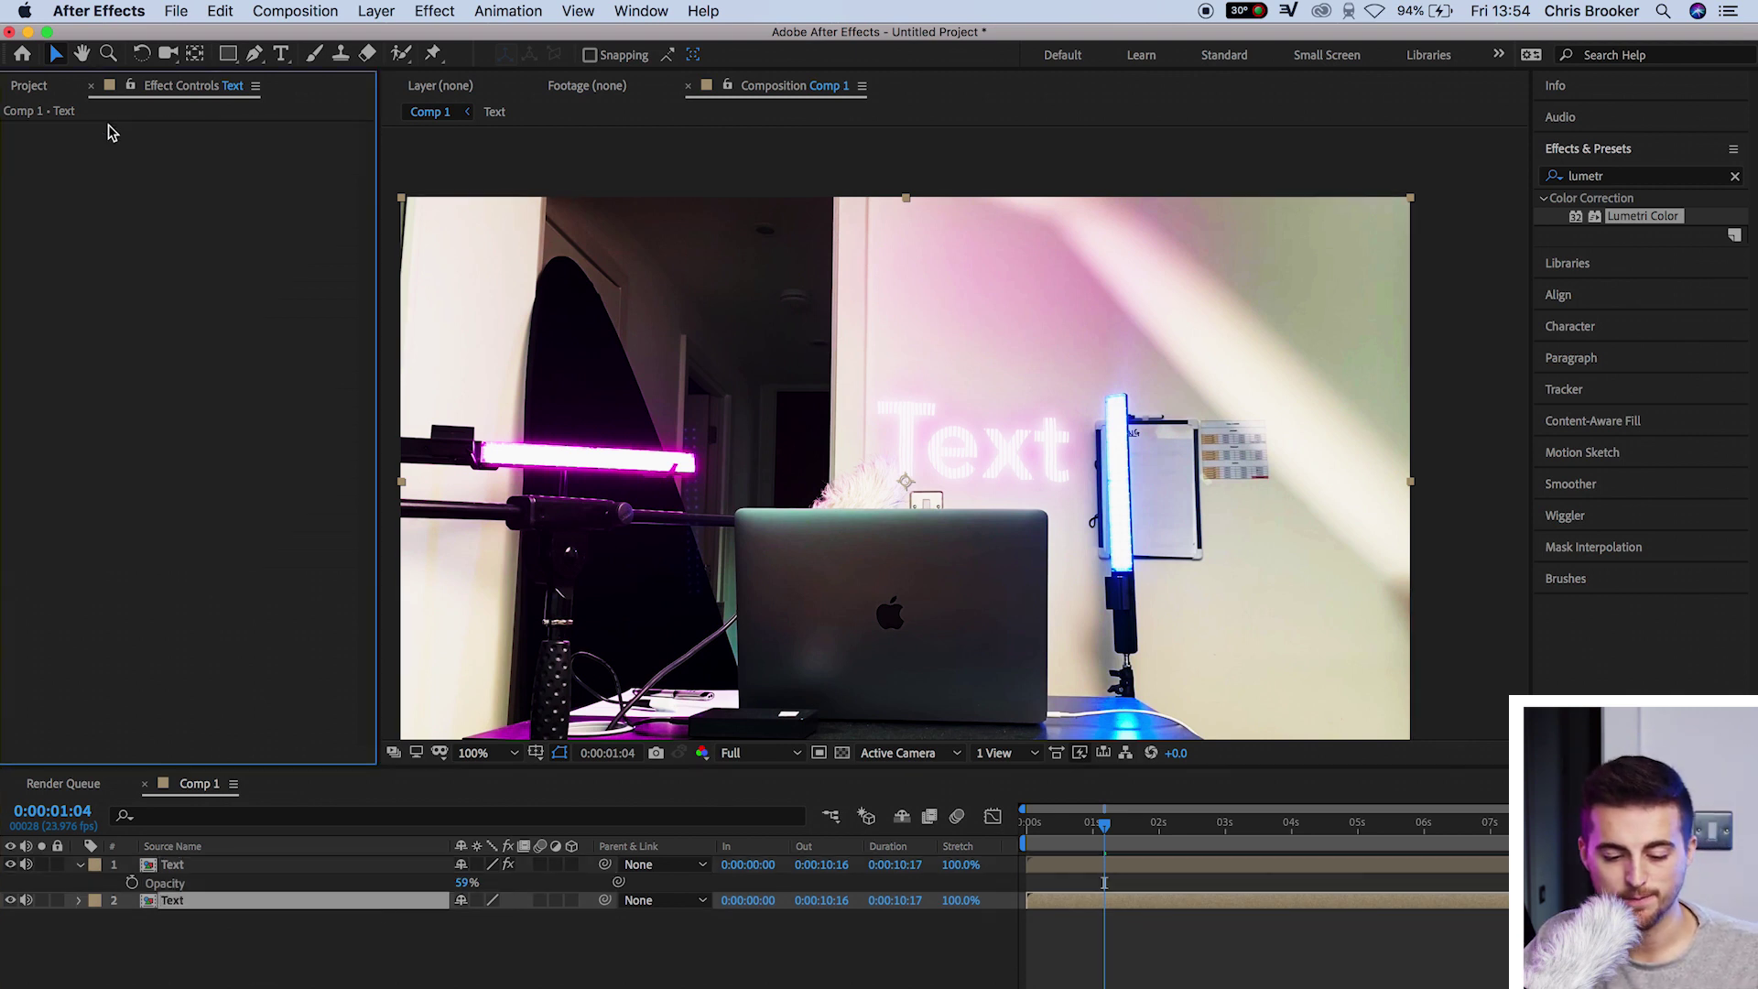
- Compare at 0% opacity, then blend the graded top Text copy in at 44%
click(421, 865)
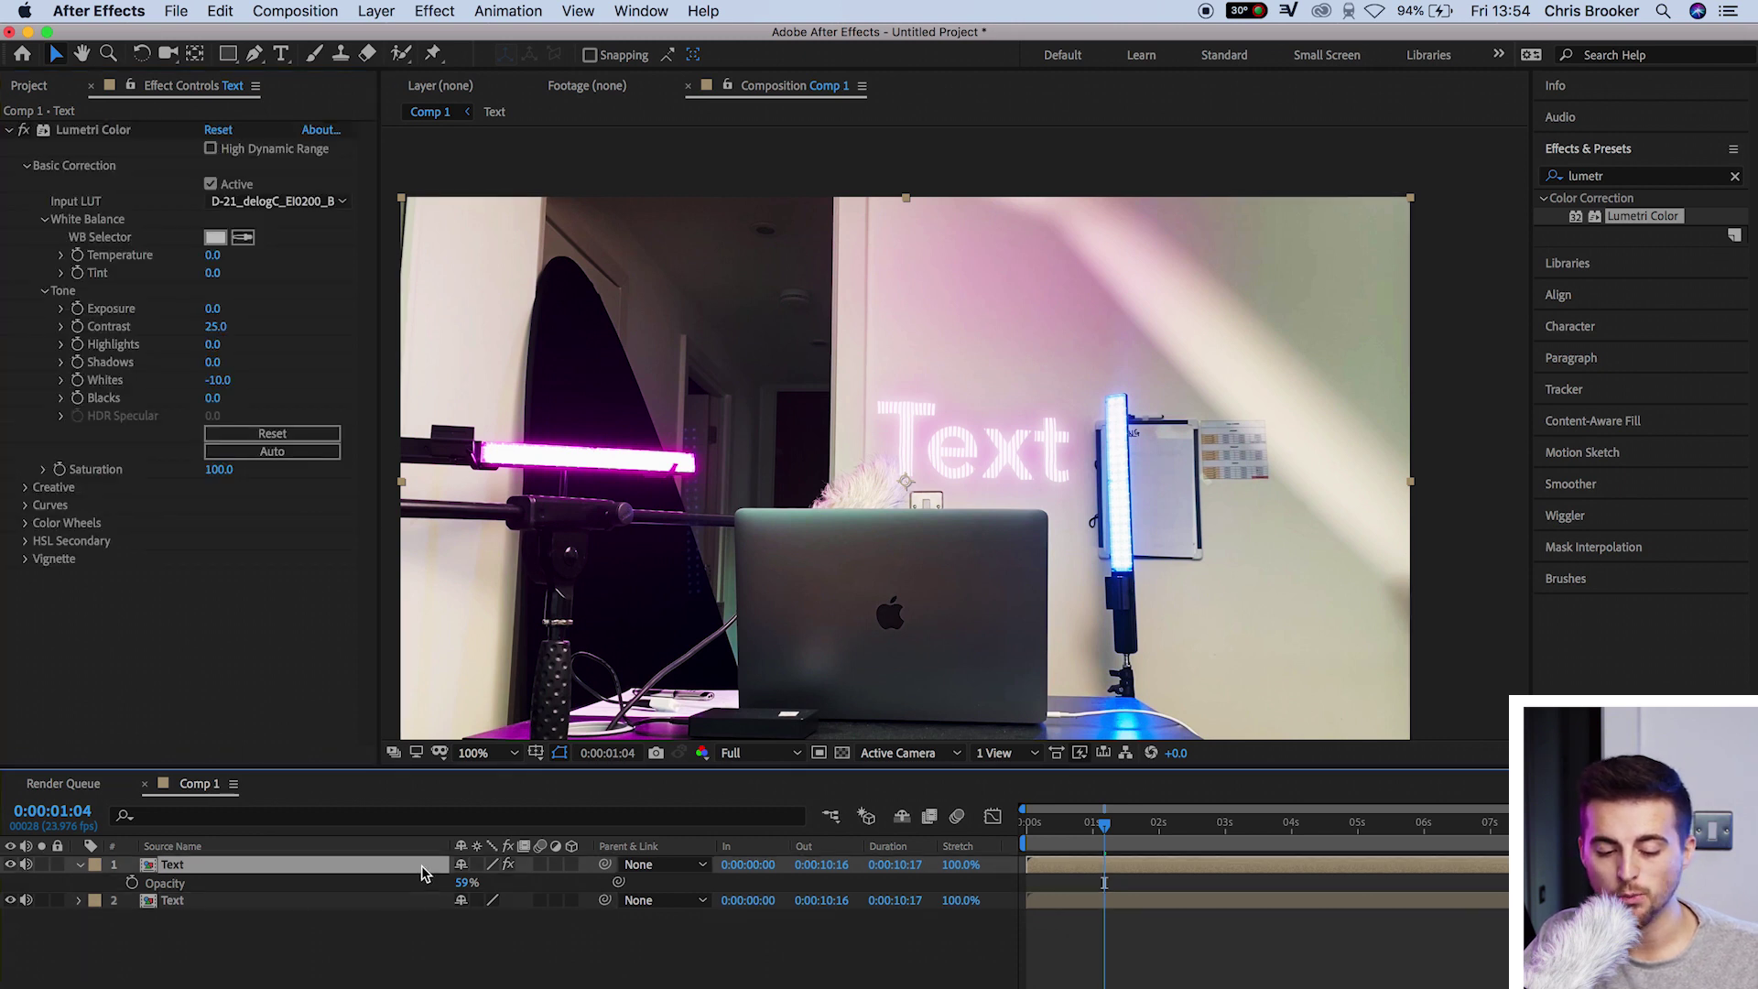
text(0)
key(Return)
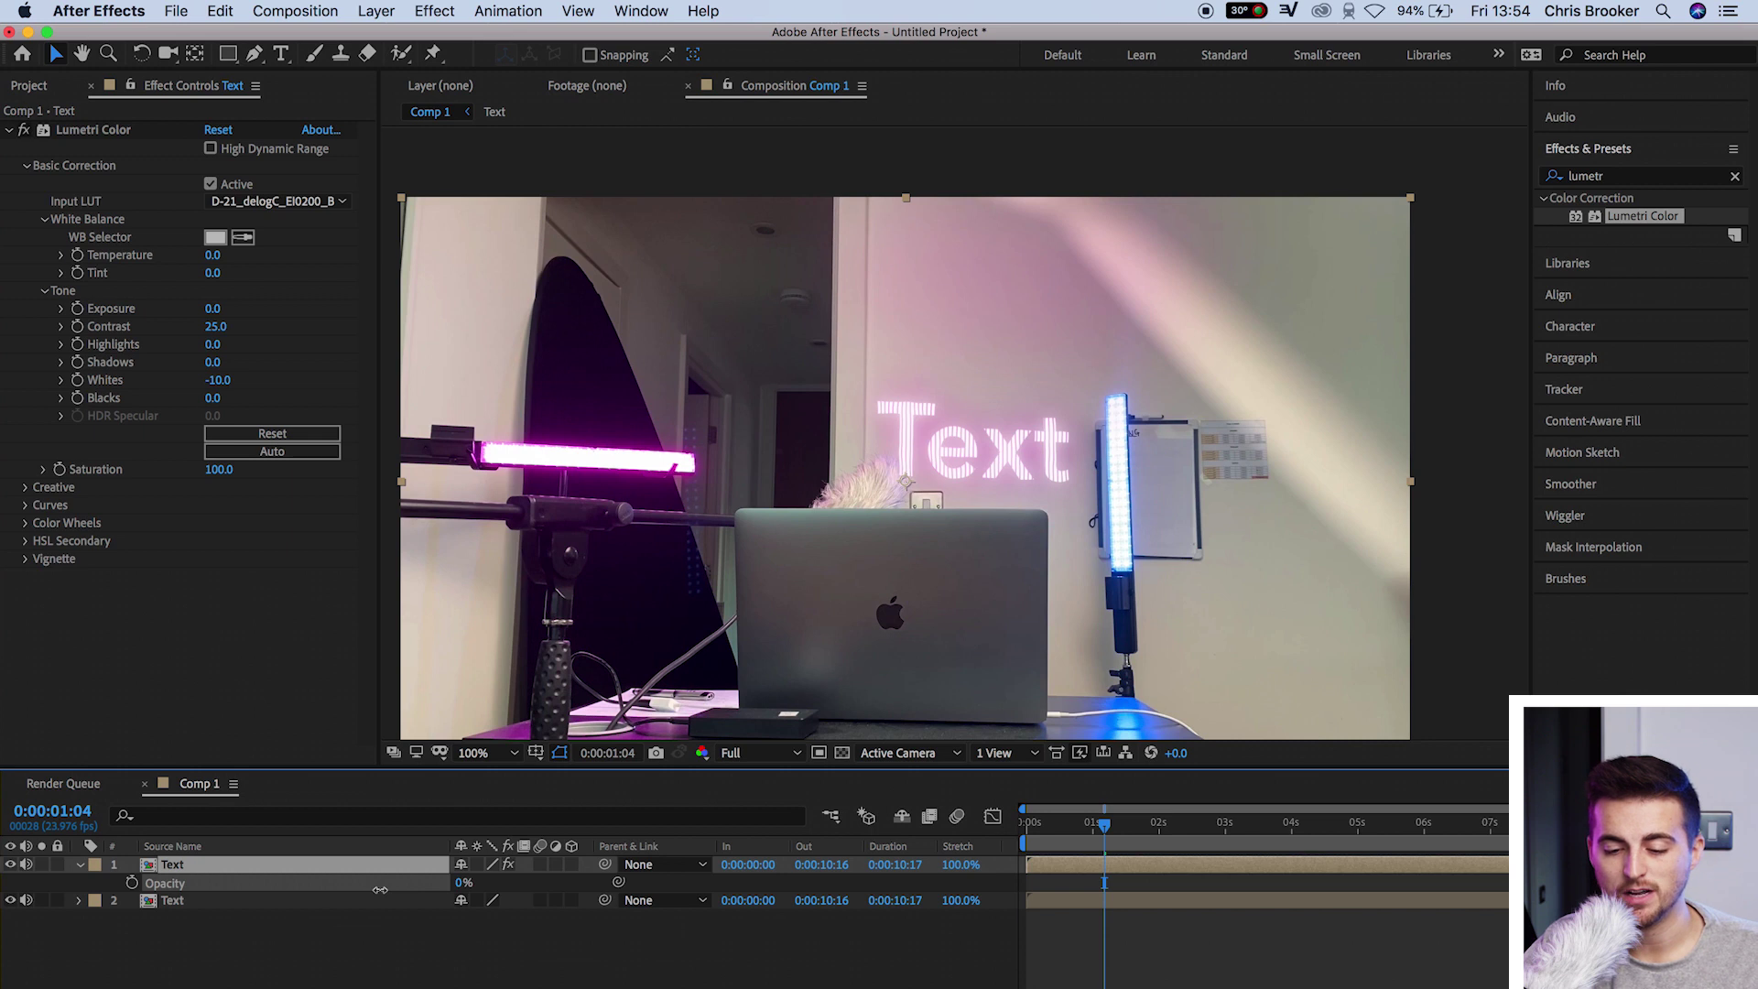
drag(392, 890, 485, 888)
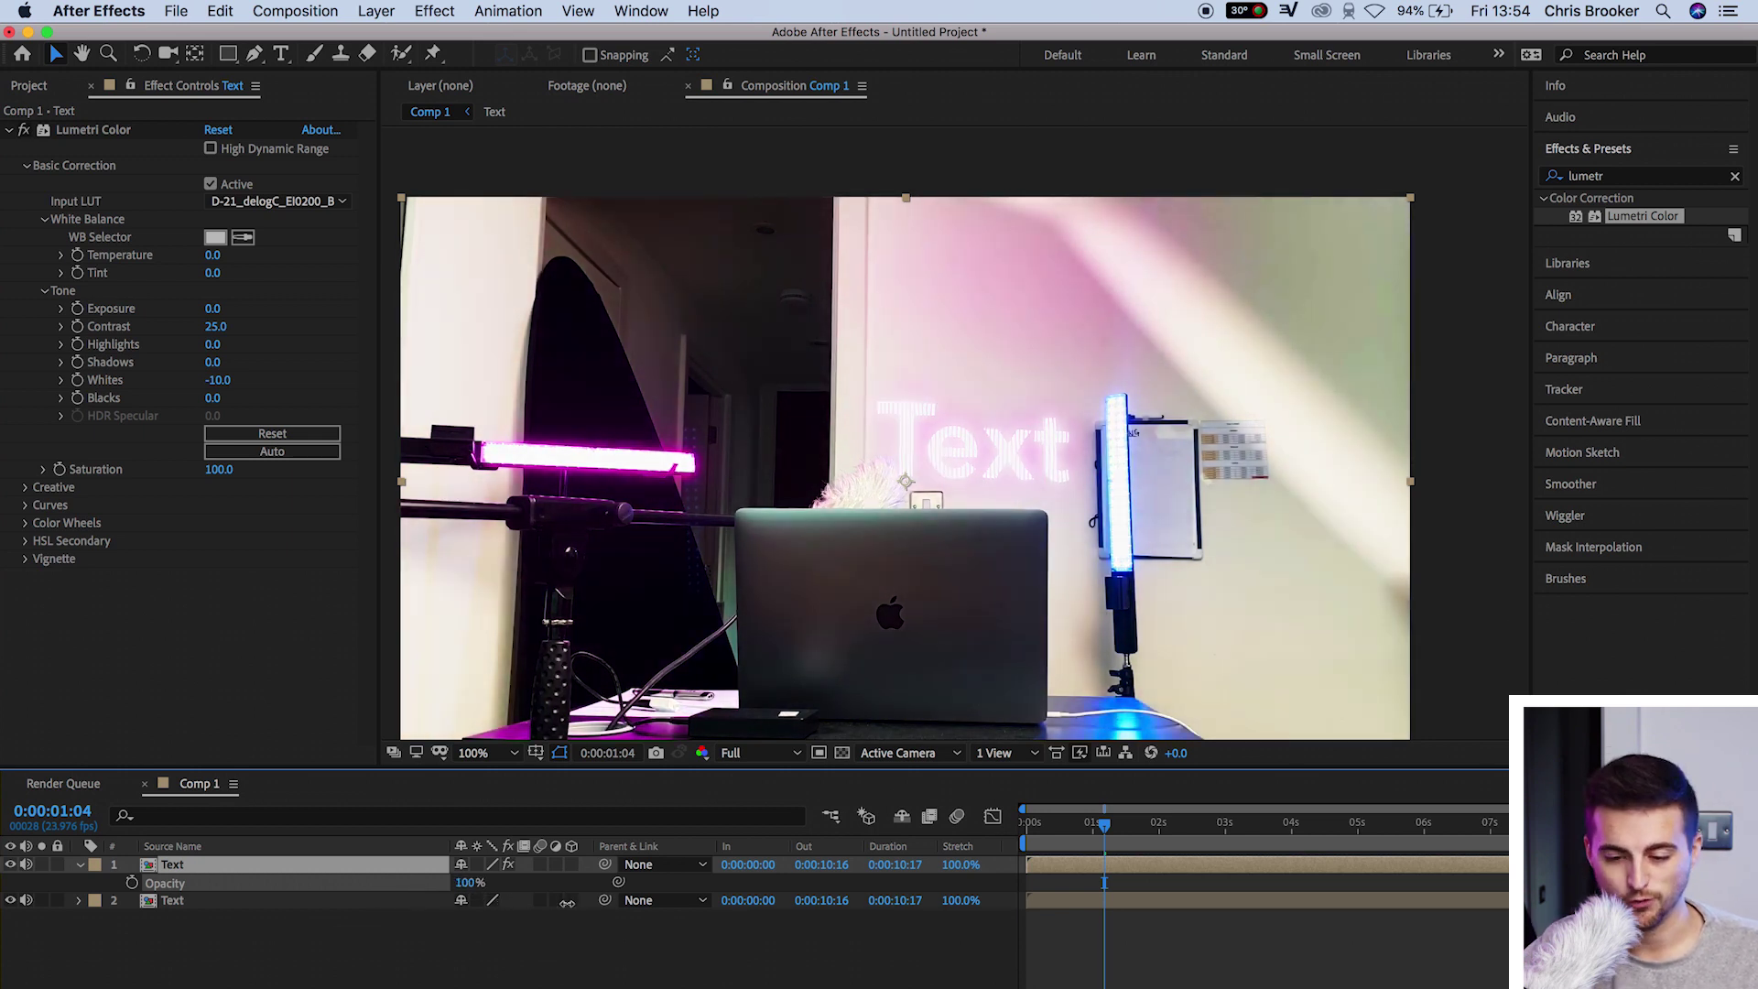
drag(559, 903, 494, 922)
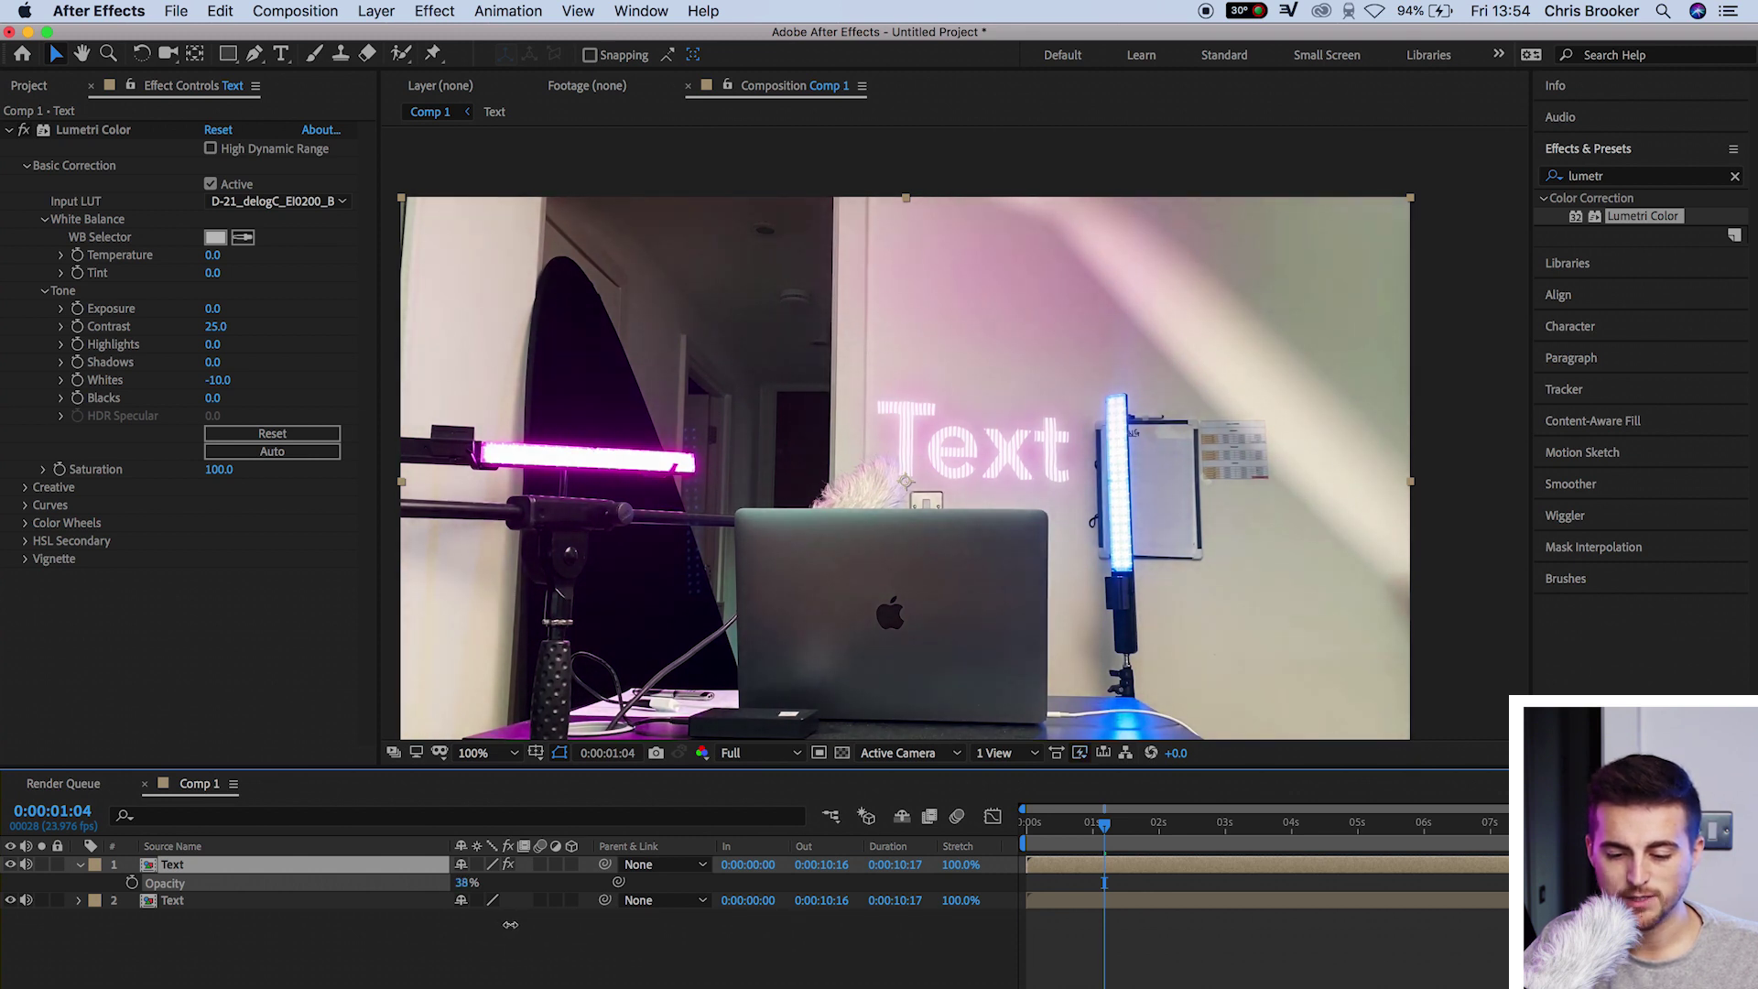
drag(517, 923, 526, 930)
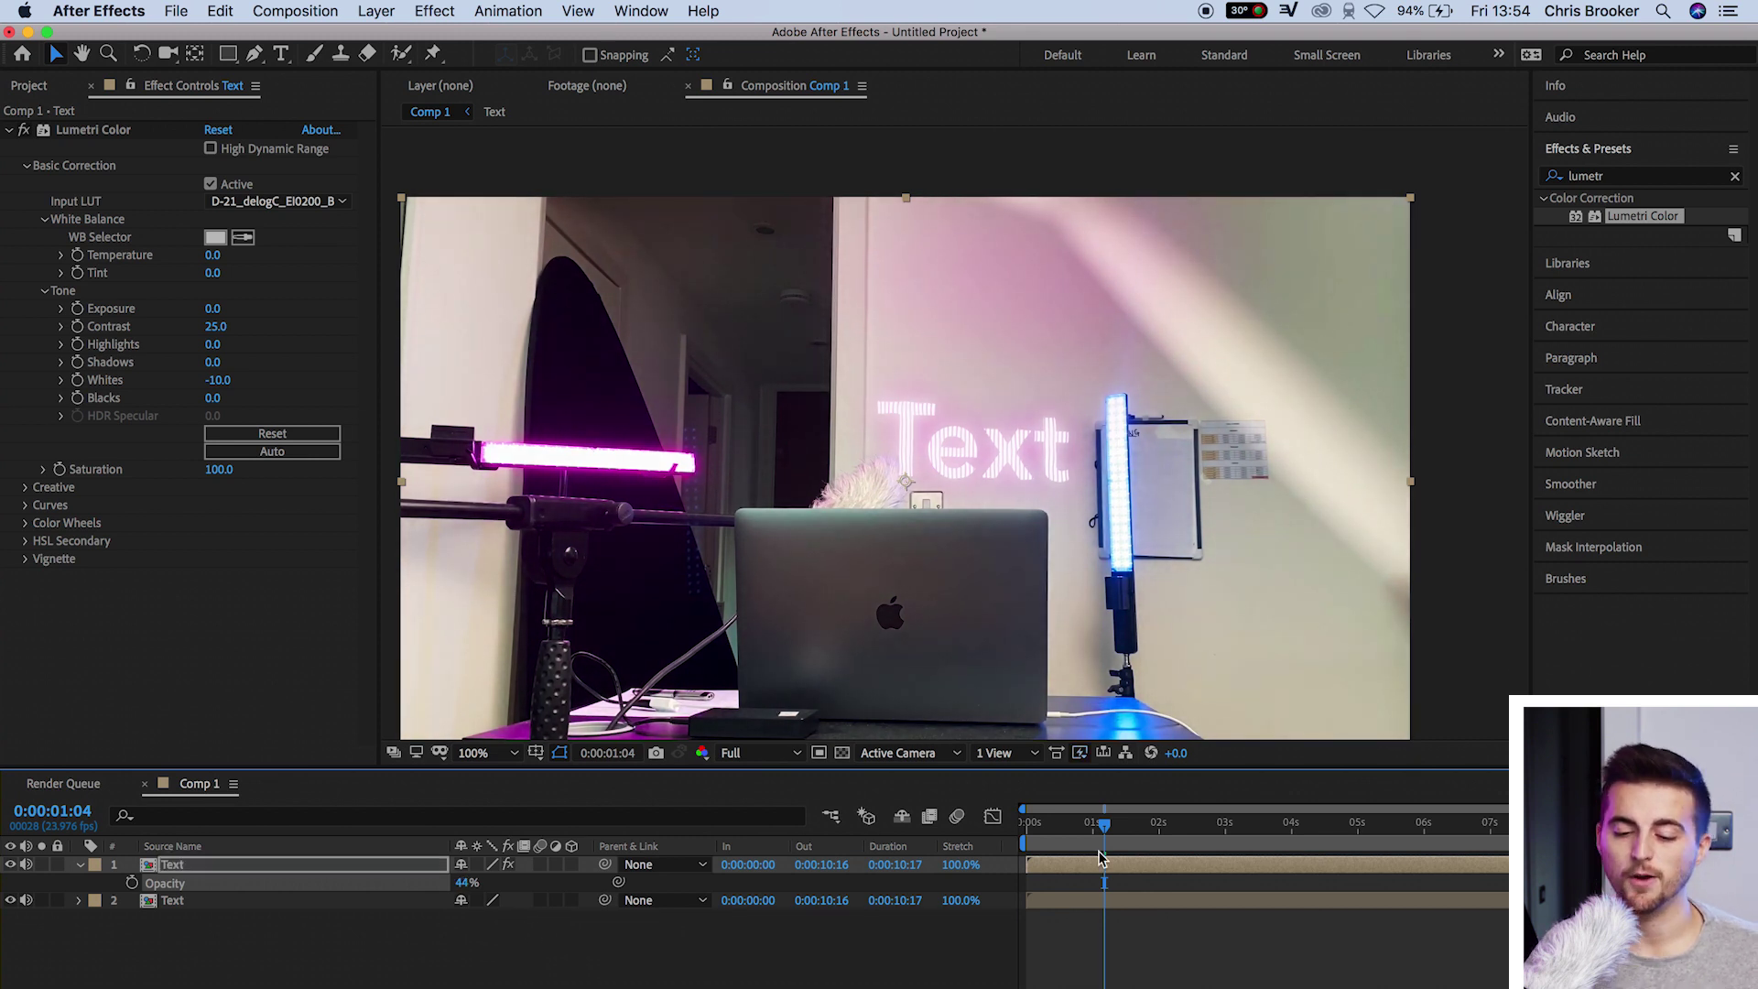